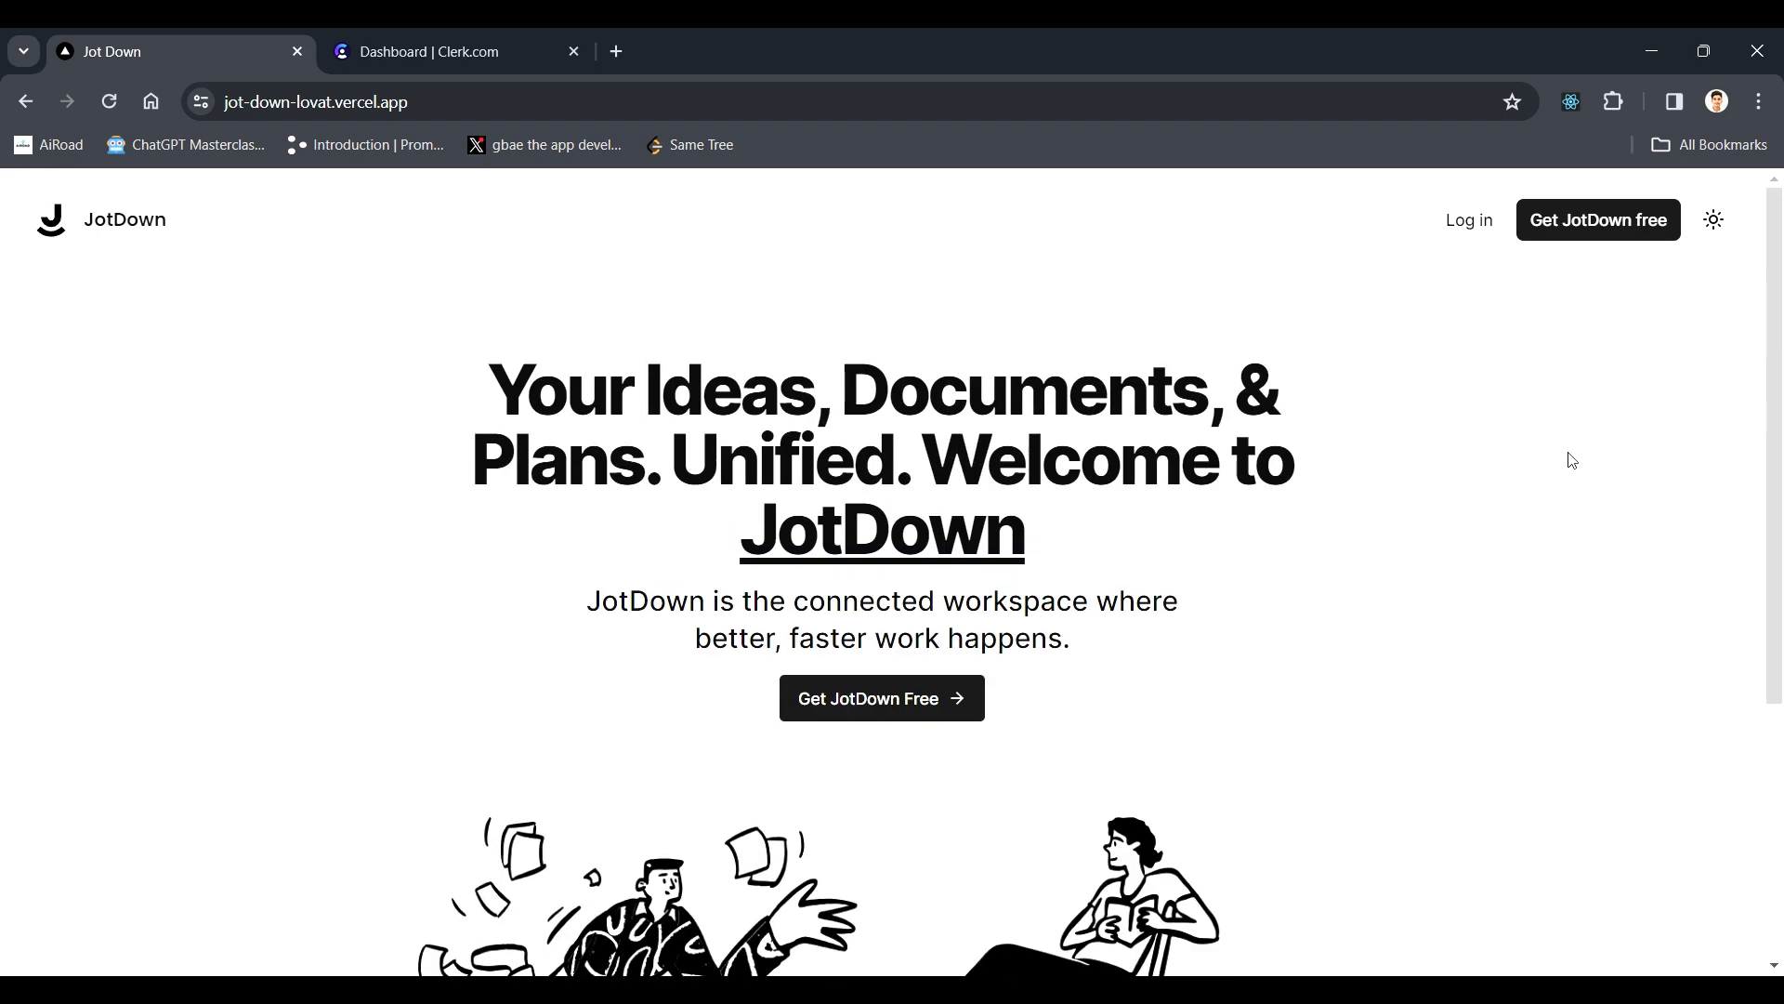
- Look over the JotDown landing page from the headline down to the illustrations
click(216, 113)
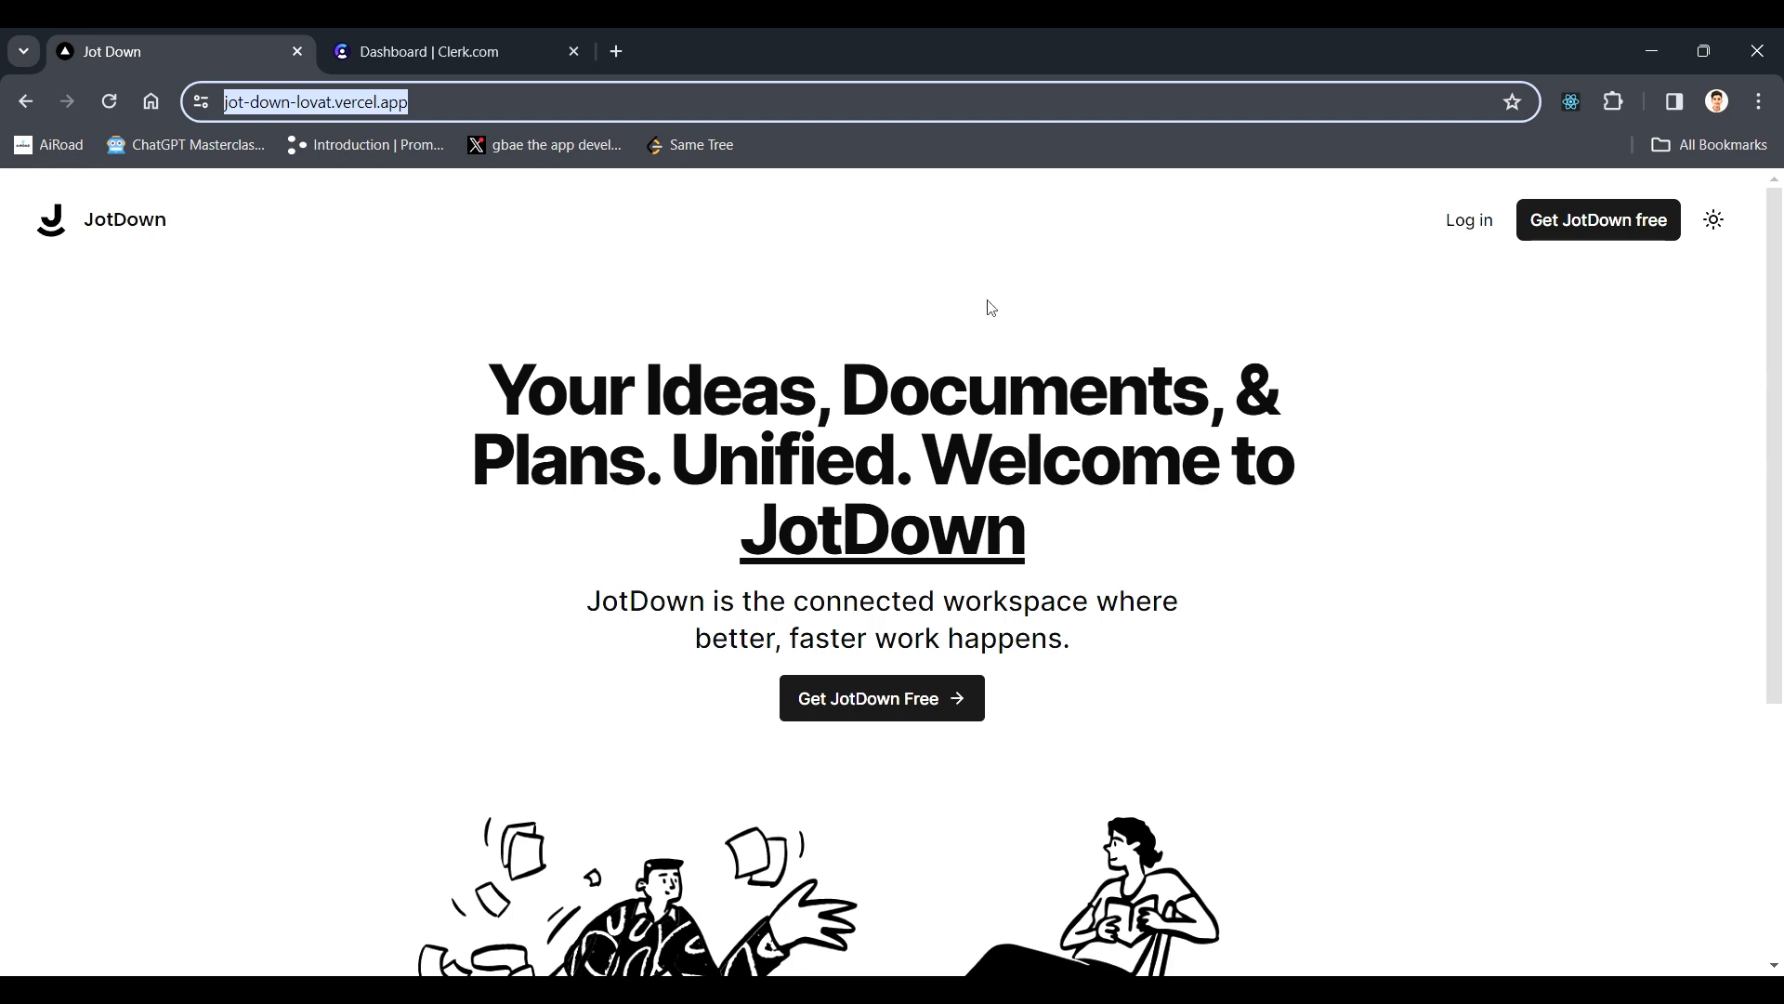
scroll(1570, 462, down, 3)
scroll(1557, 462, up, 3)
scroll(1713, 446, down, 5)
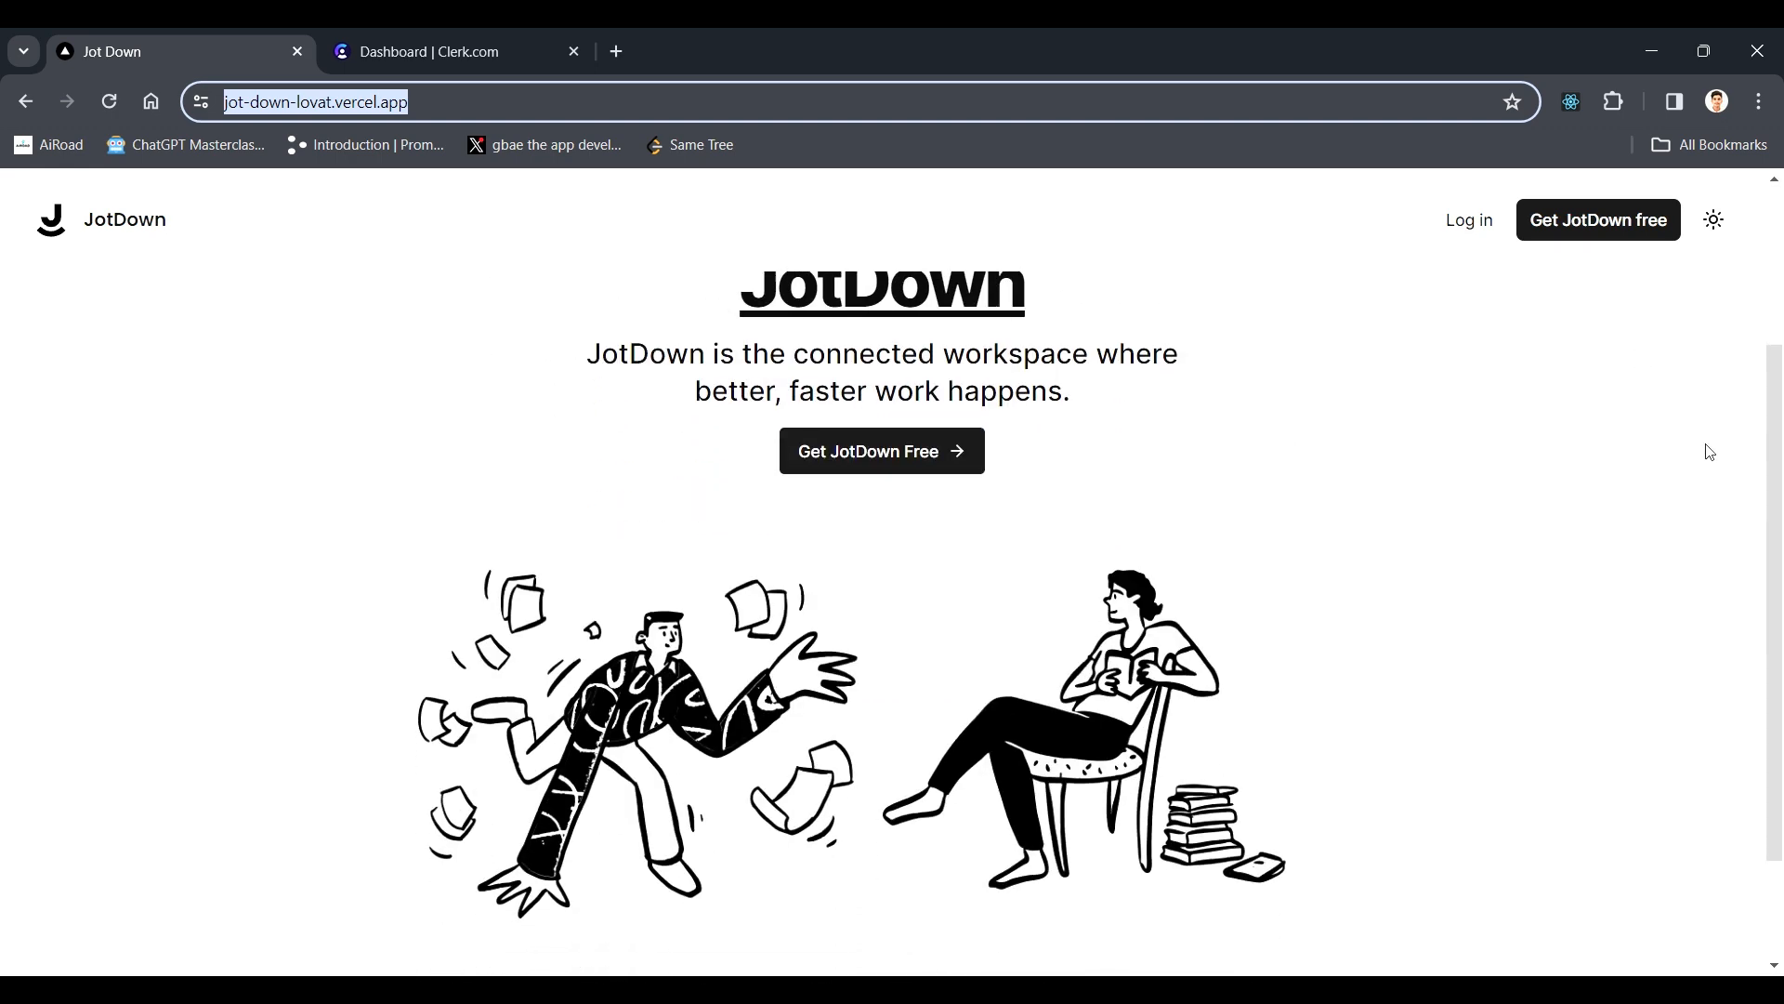
scroll(1713, 446, up, 5)
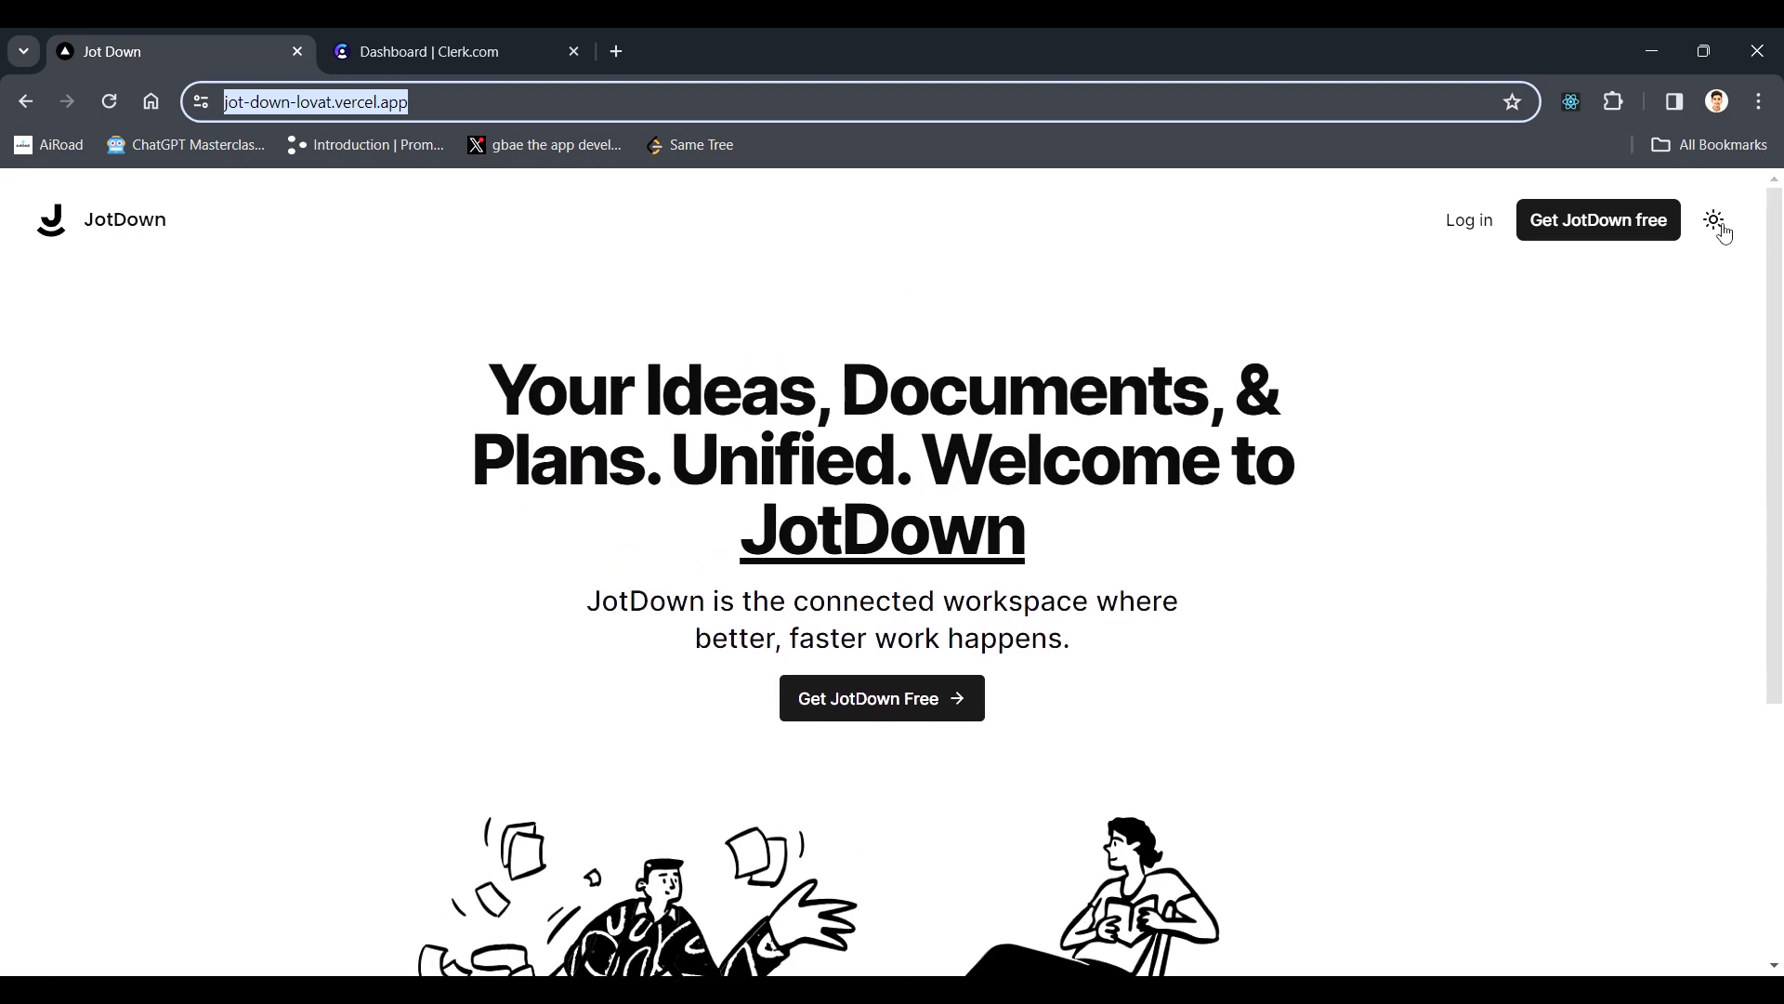
- Switch the JotDown landing page to the dark theme and look over the page
click(1716, 220)
click(1673, 312)
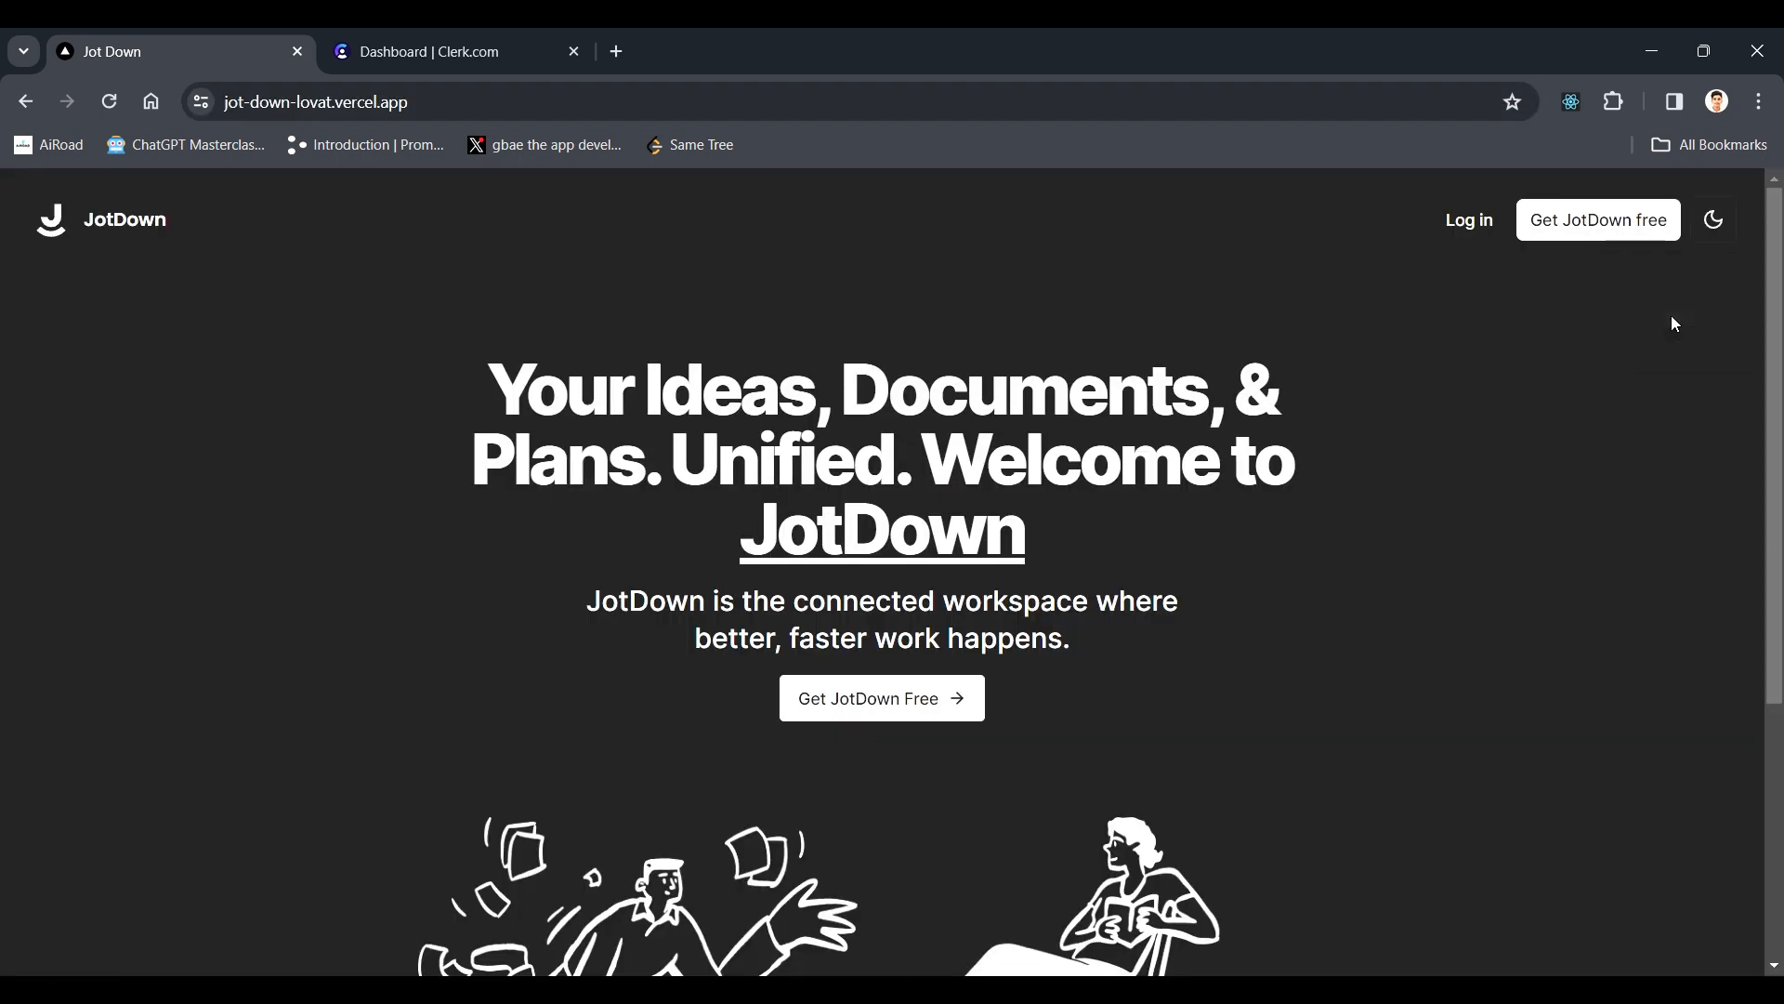
scroll(907, 471, down, 3)
scroll(1450, 586, up, 3)
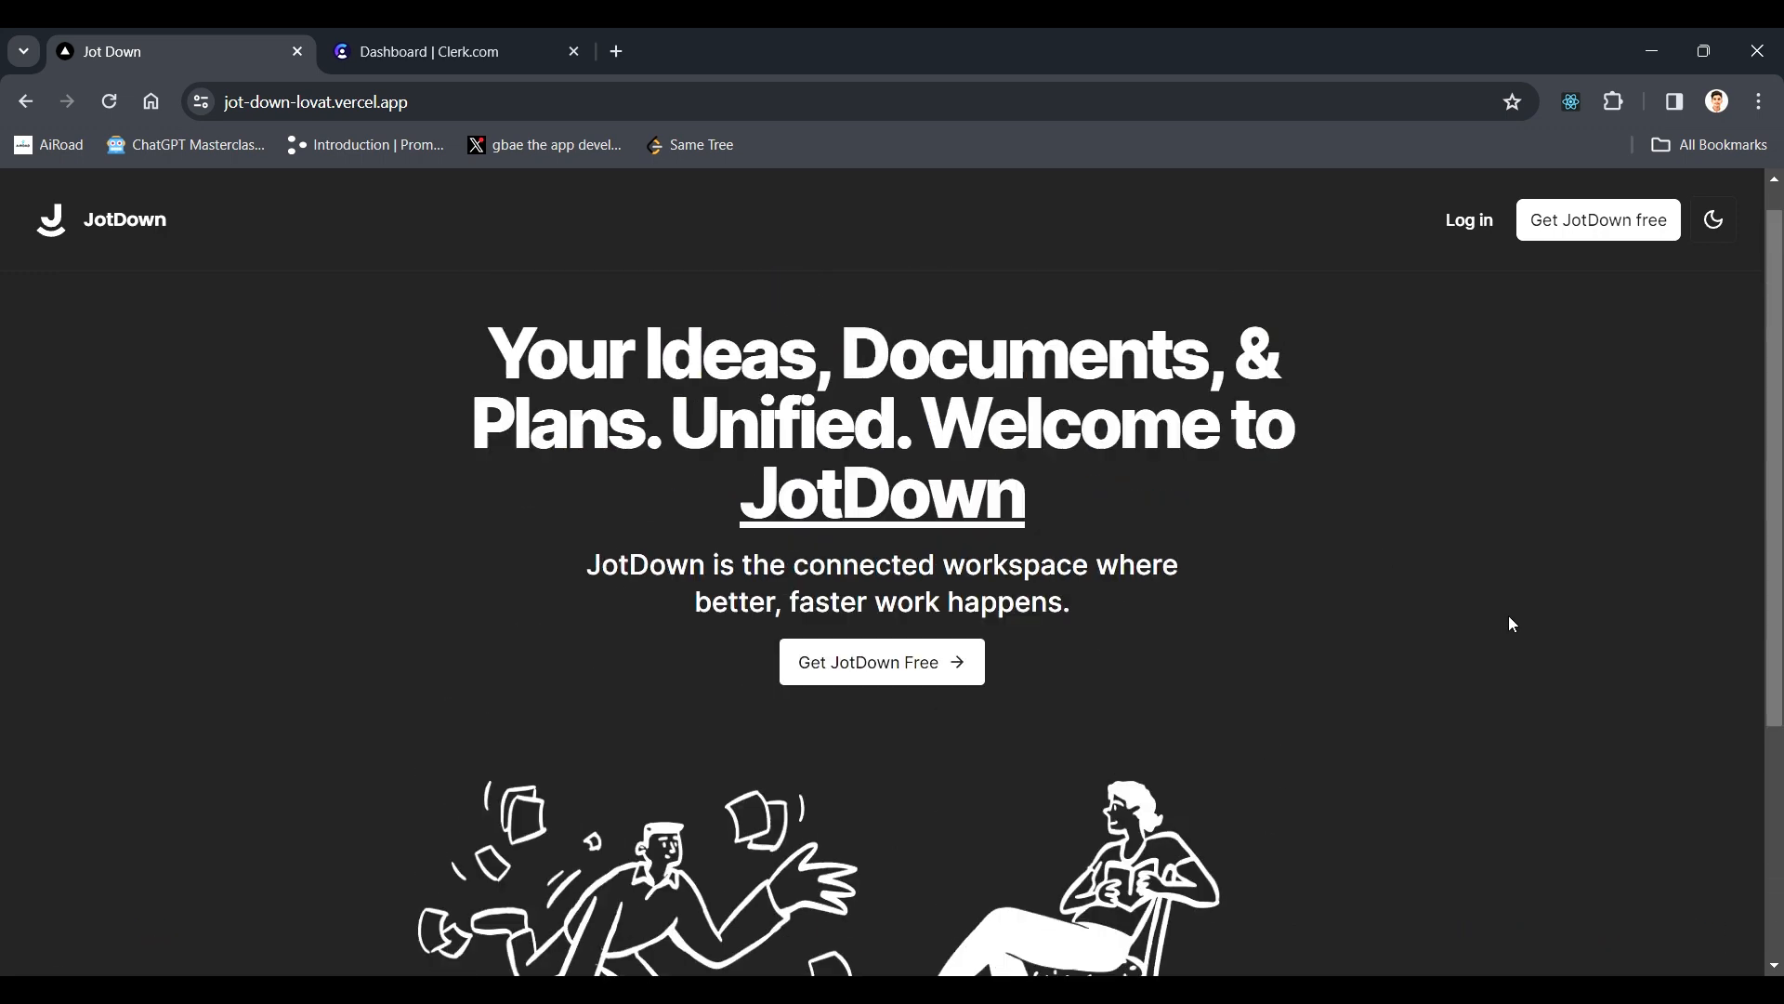
- Sign in to JotDown with GitHub, authorizing Clerk's access, and enter the workspace
click(1473, 227)
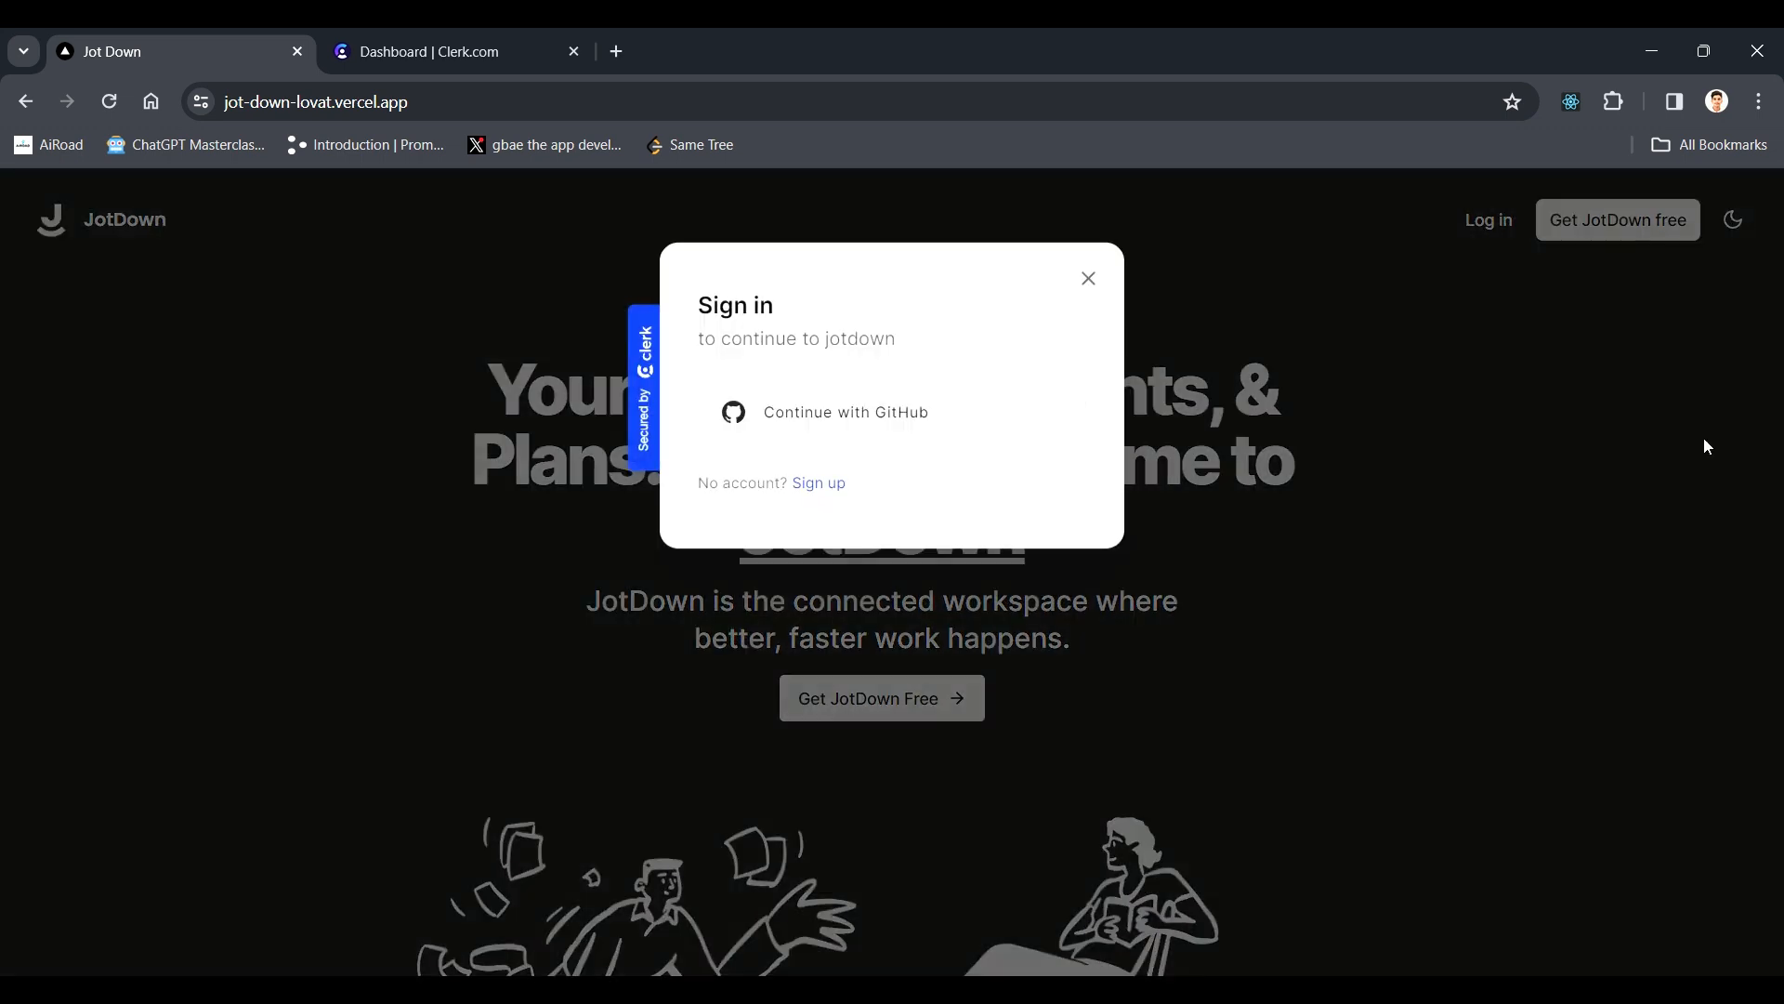
click(814, 433)
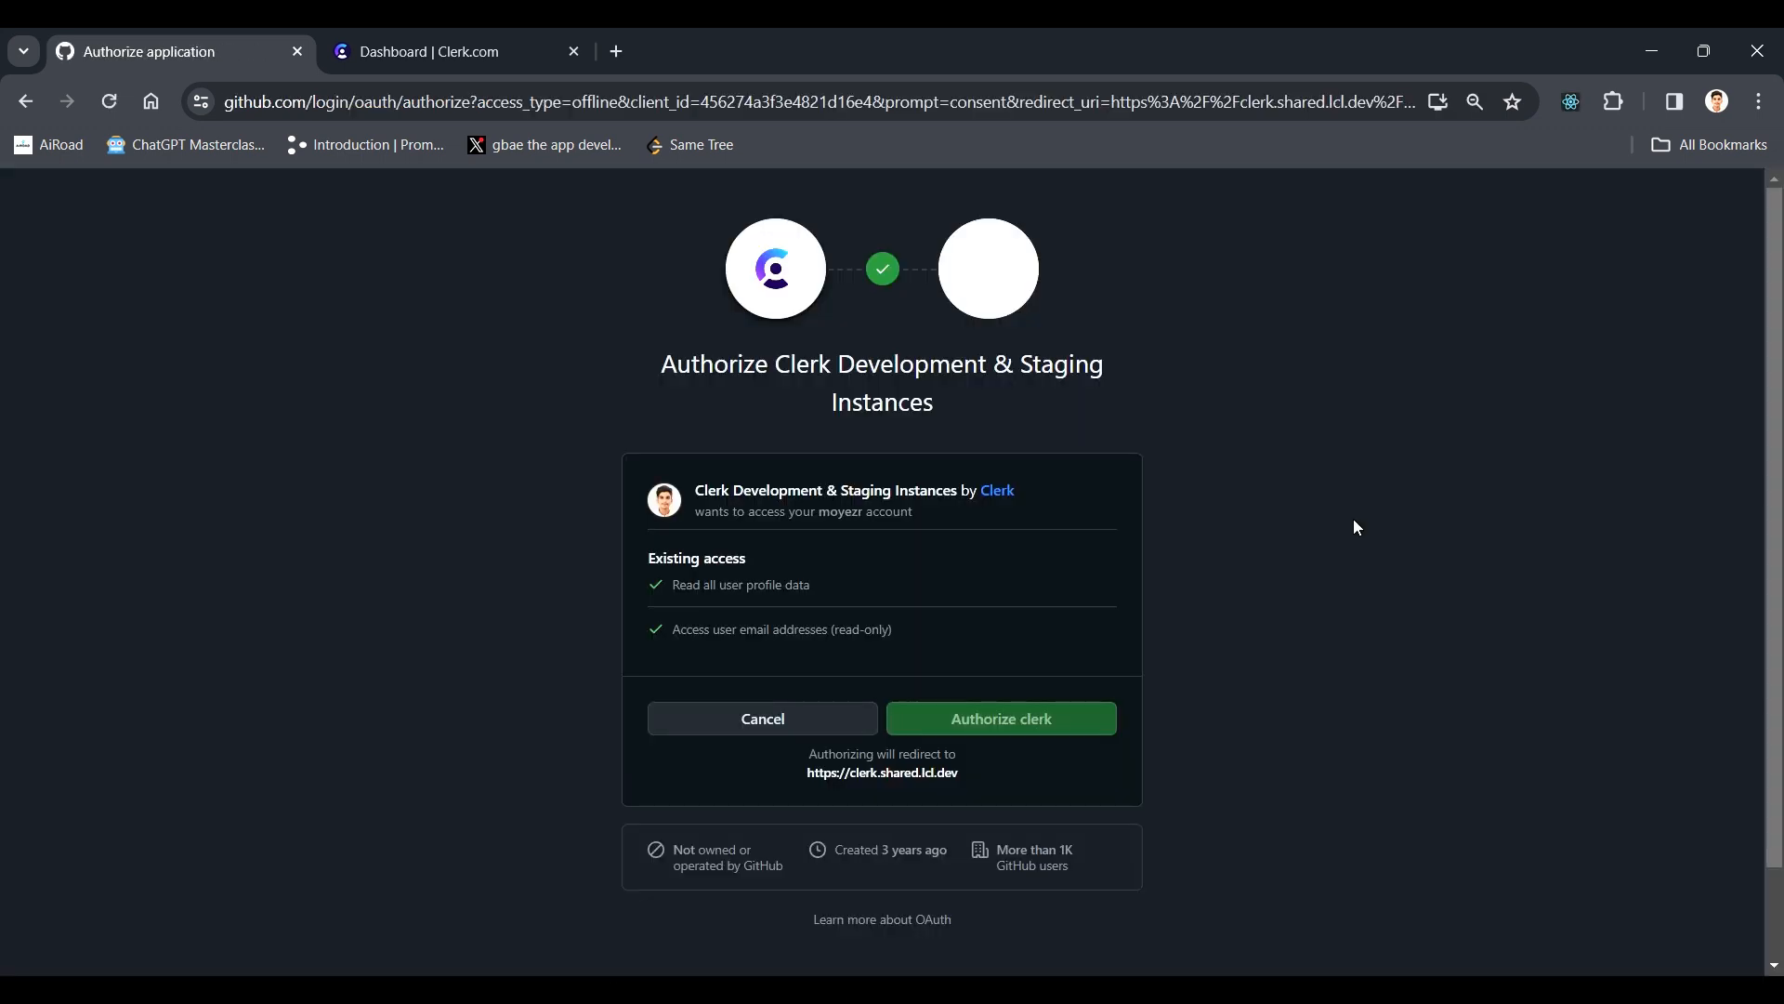
drag(692, 368, 1082, 388)
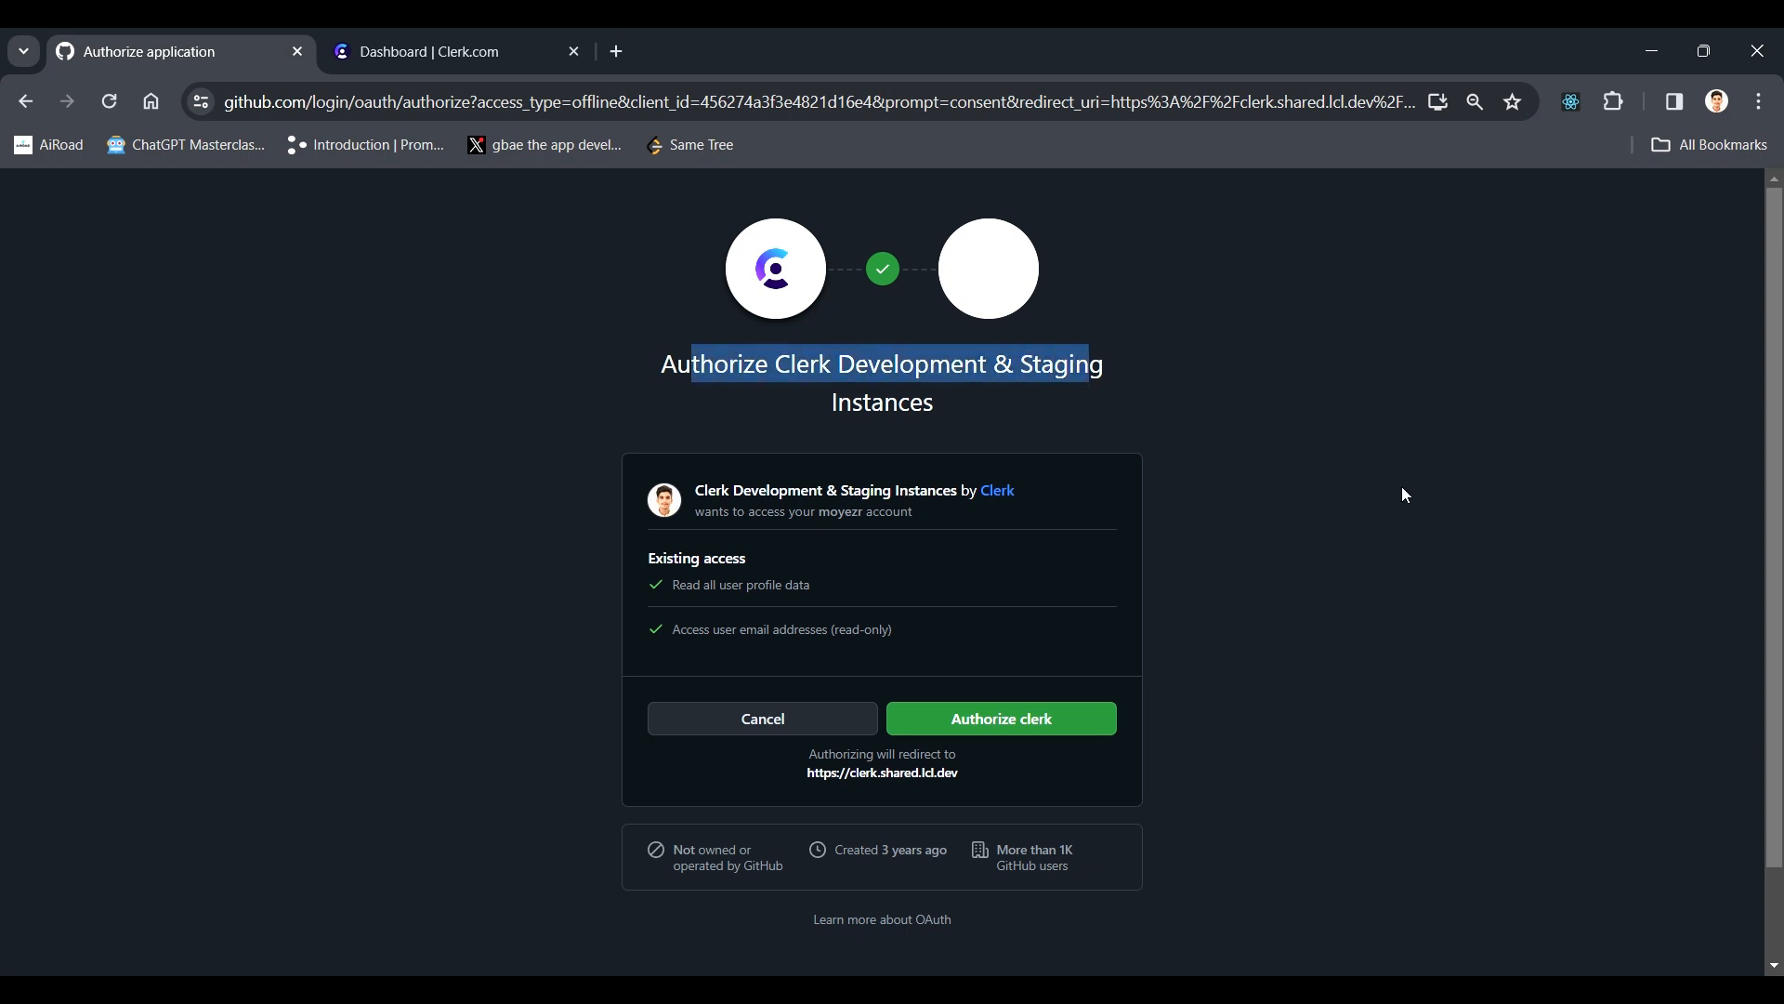
click(1028, 725)
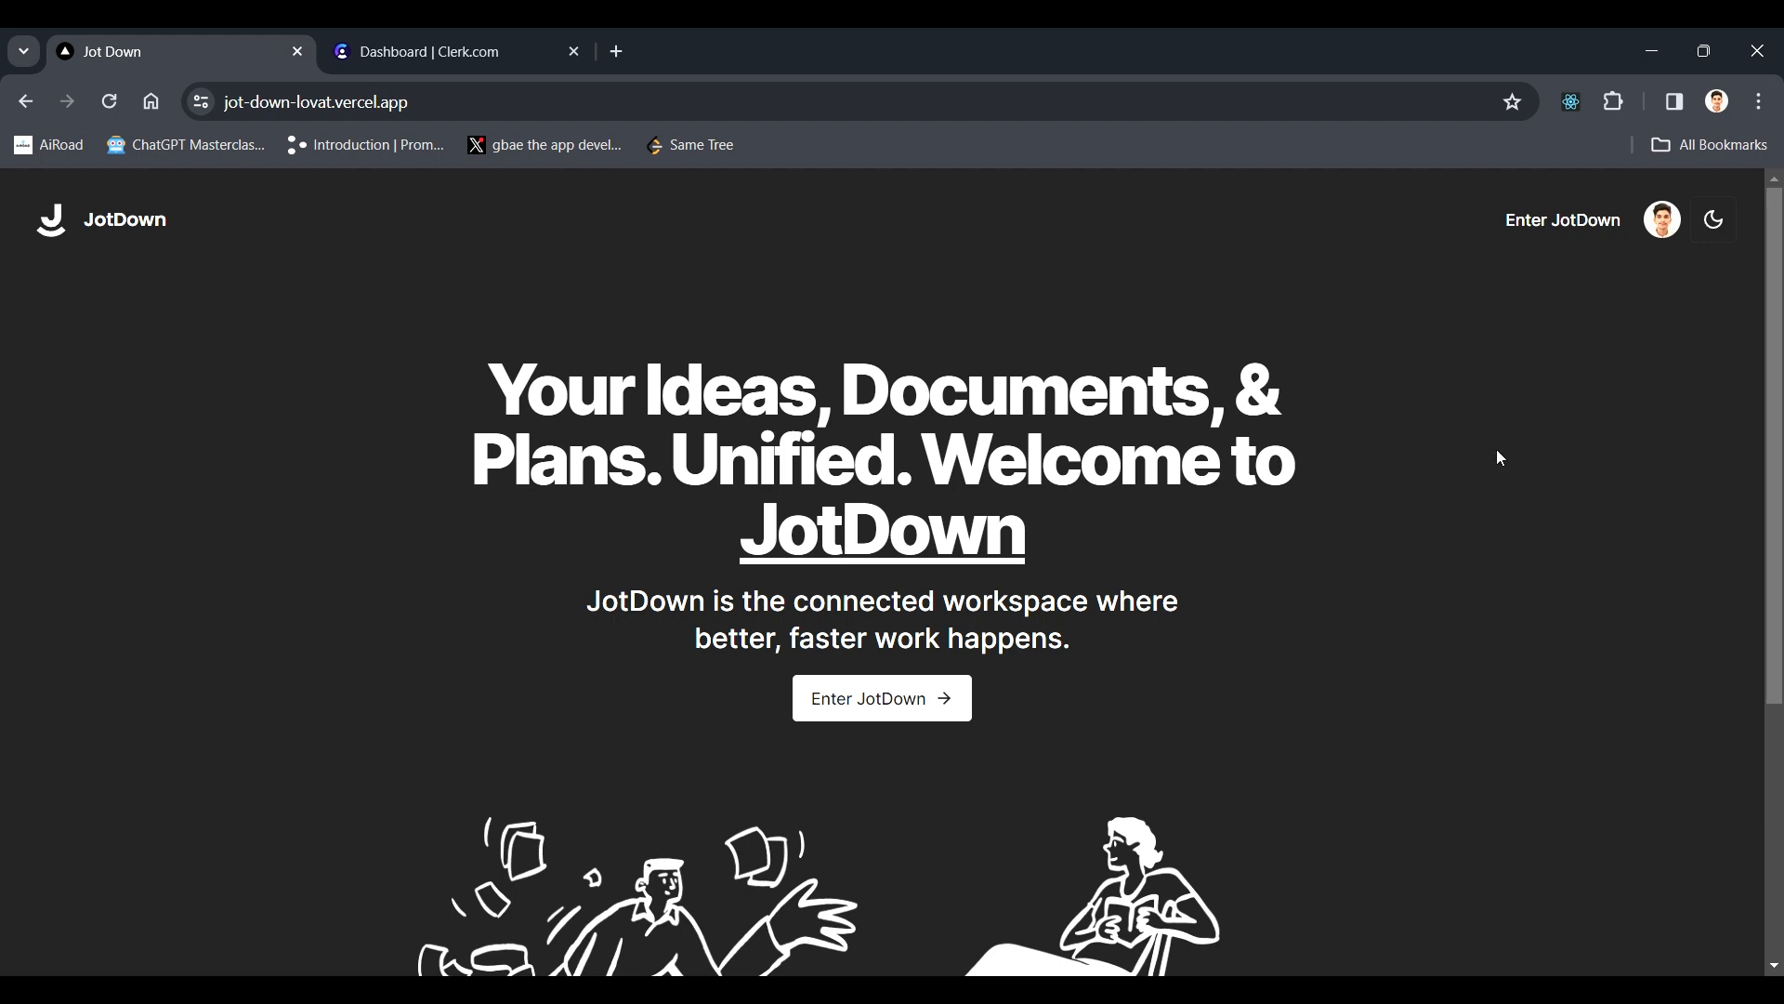
click(932, 703)
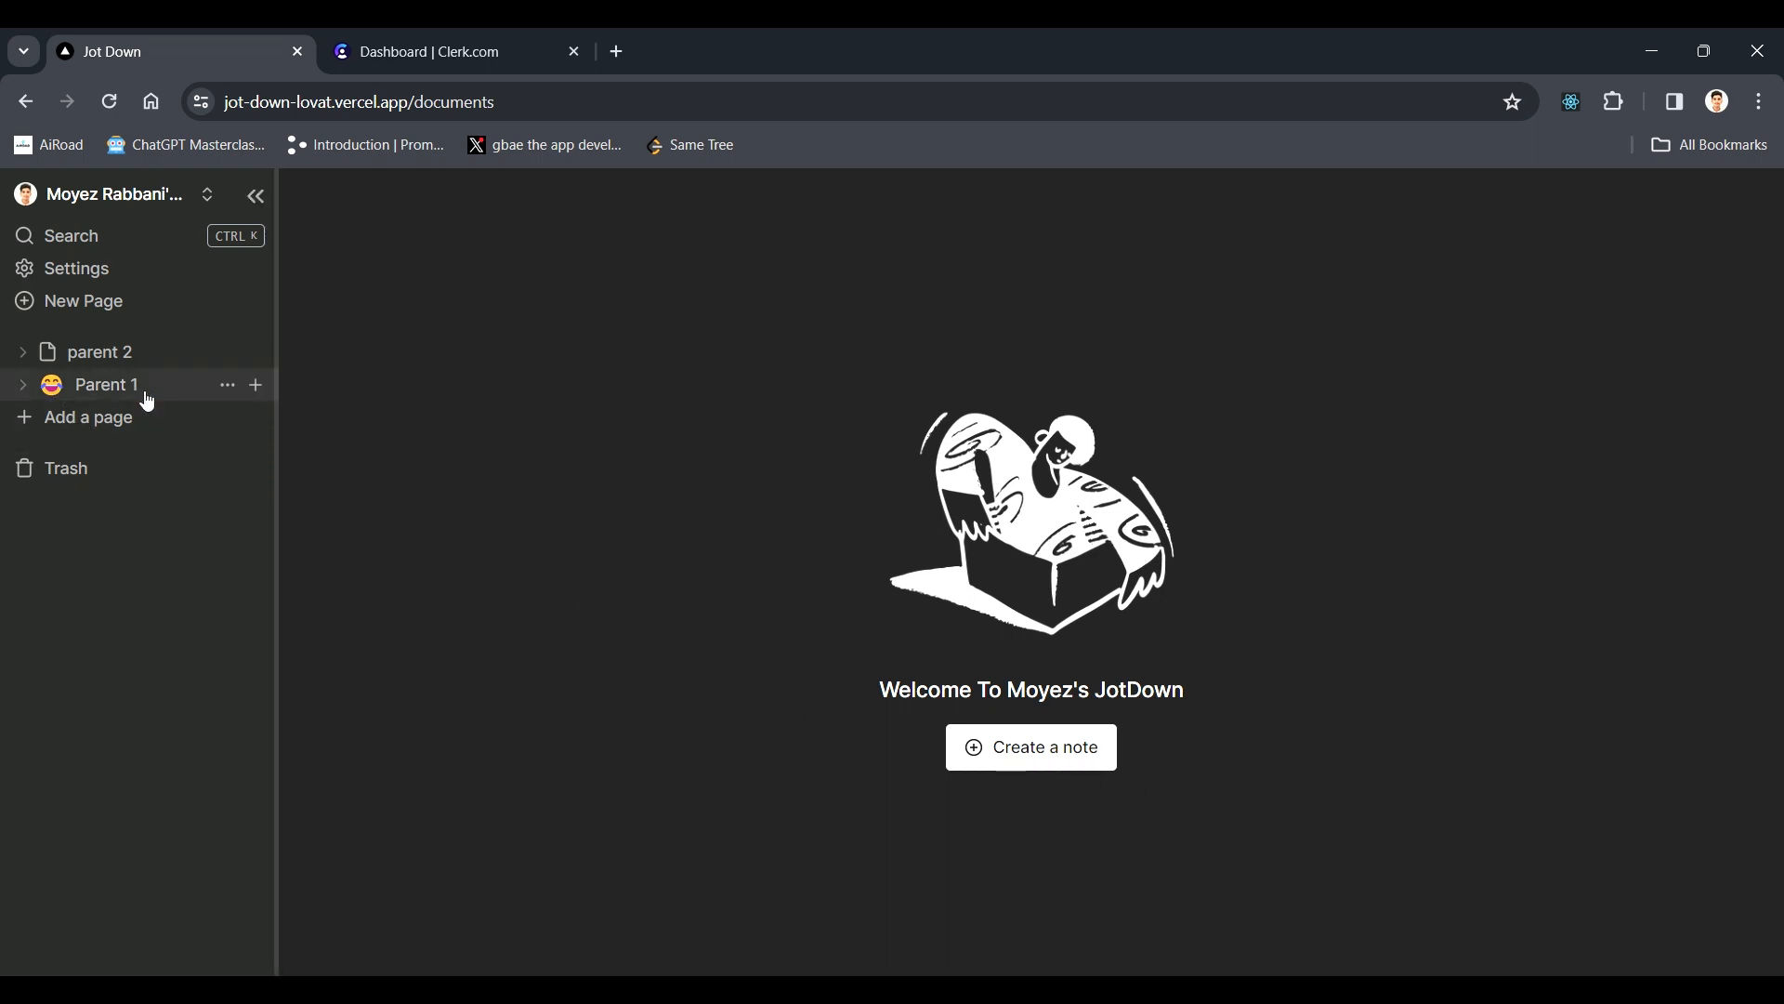
- View the existing Parent 1 and parent 2 pages and check the account menu
click(58, 389)
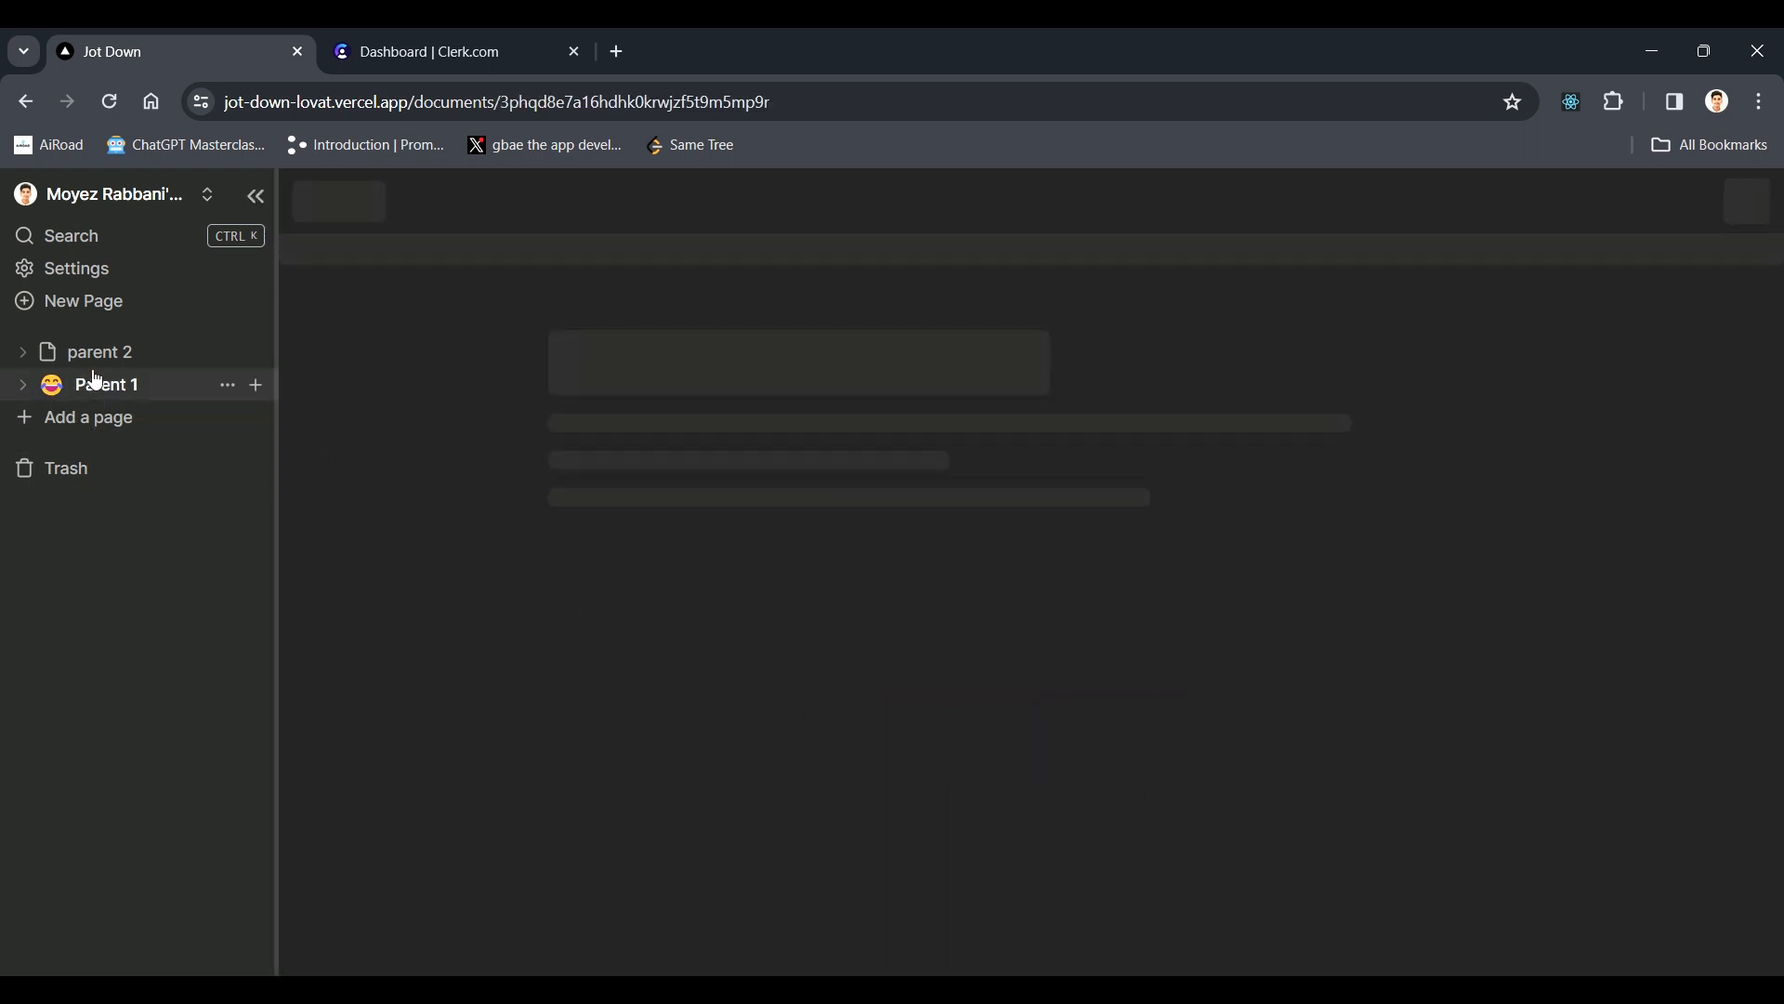
click(93, 353)
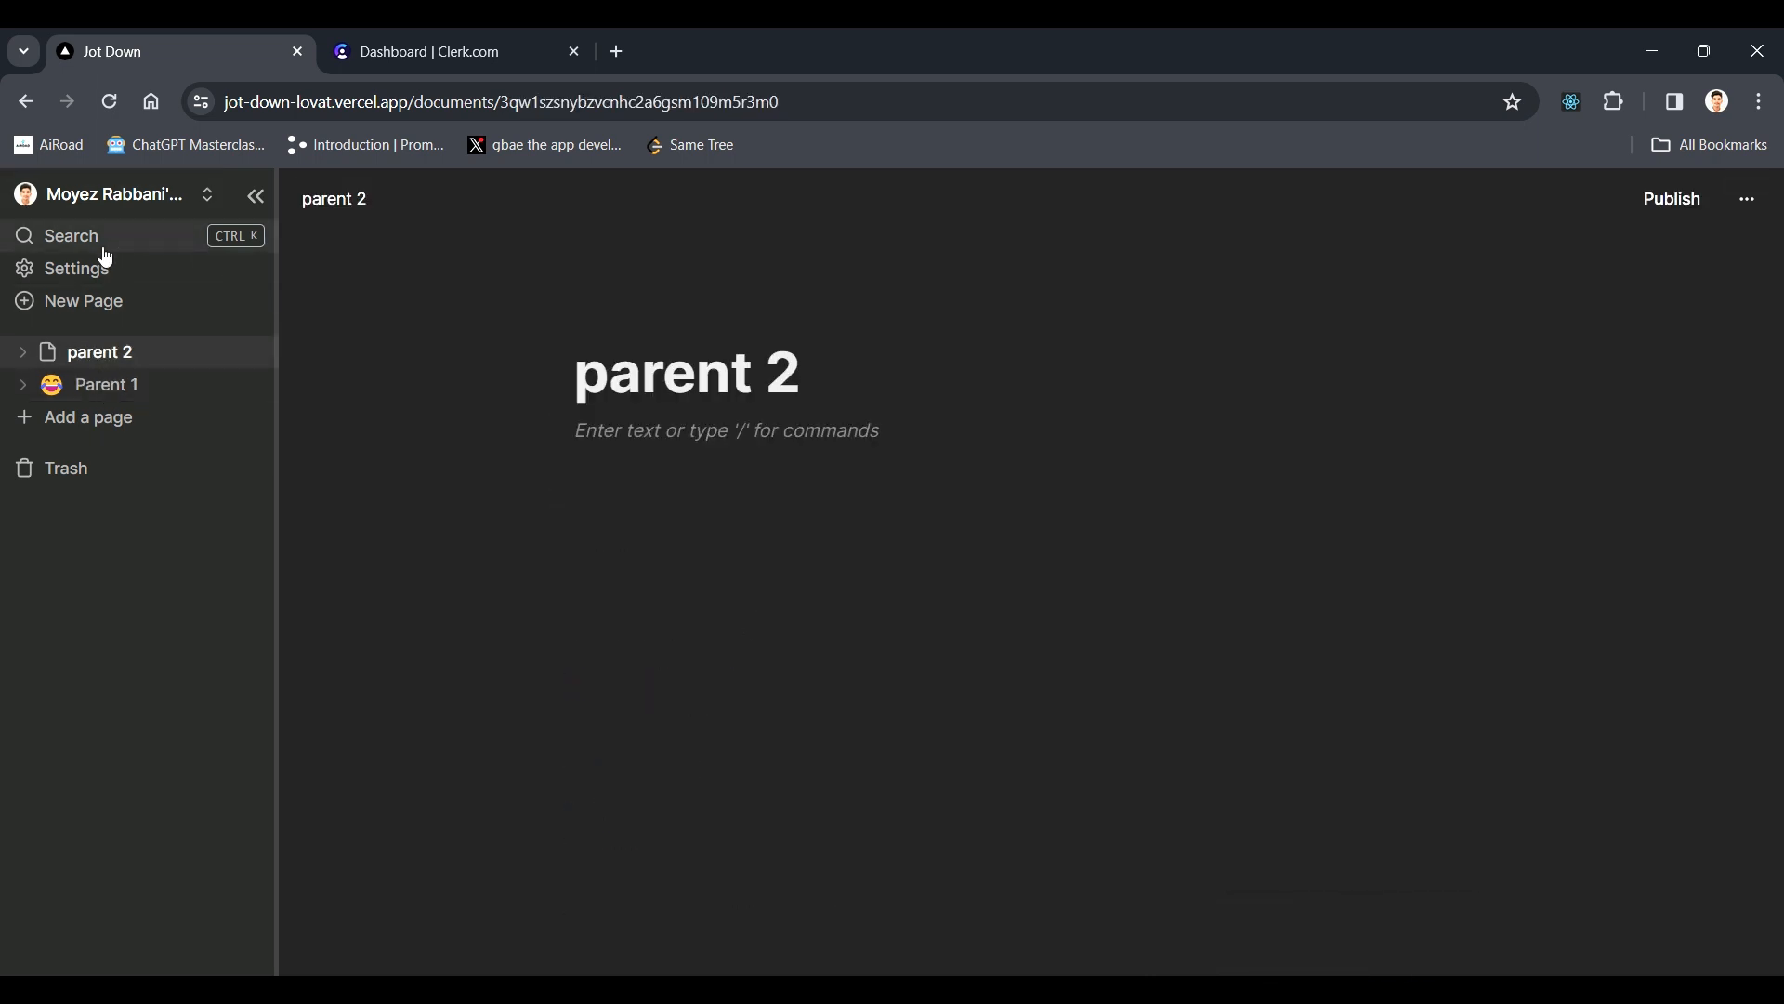
click(103, 213)
click(102, 214)
- Add a new page titled "Parent 3" and give it the grinning-face emoji as its icon
click(128, 420)
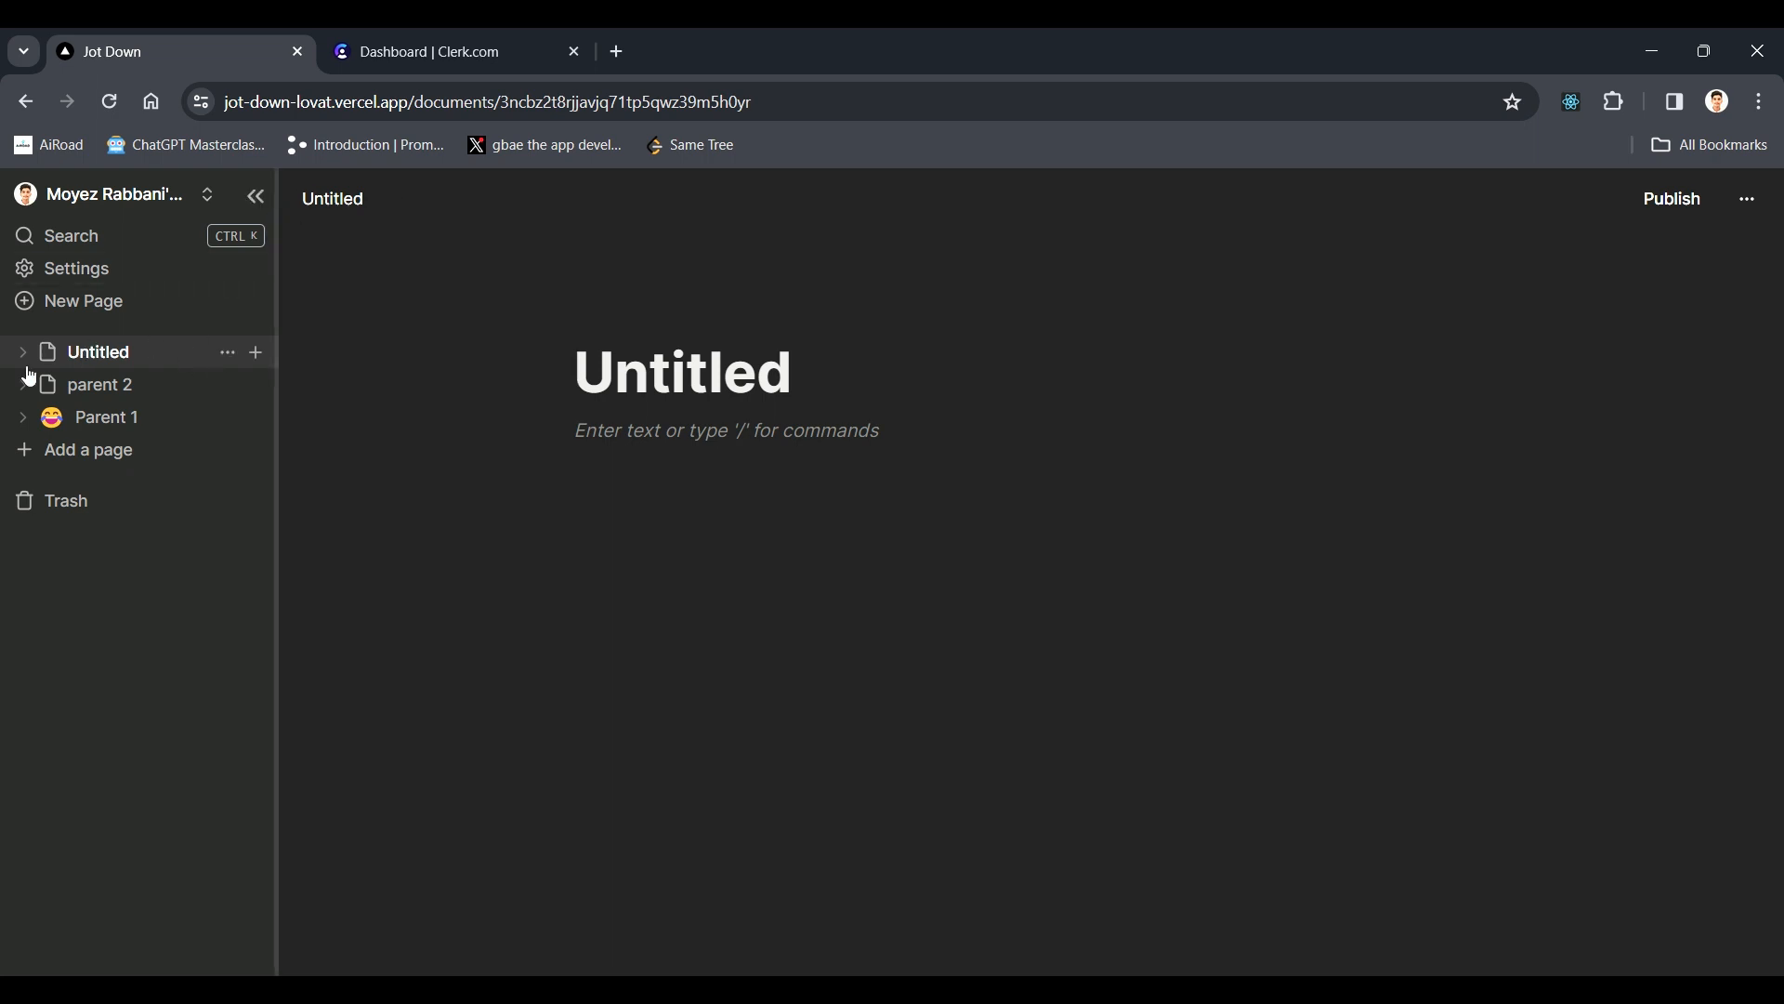
click(812, 394)
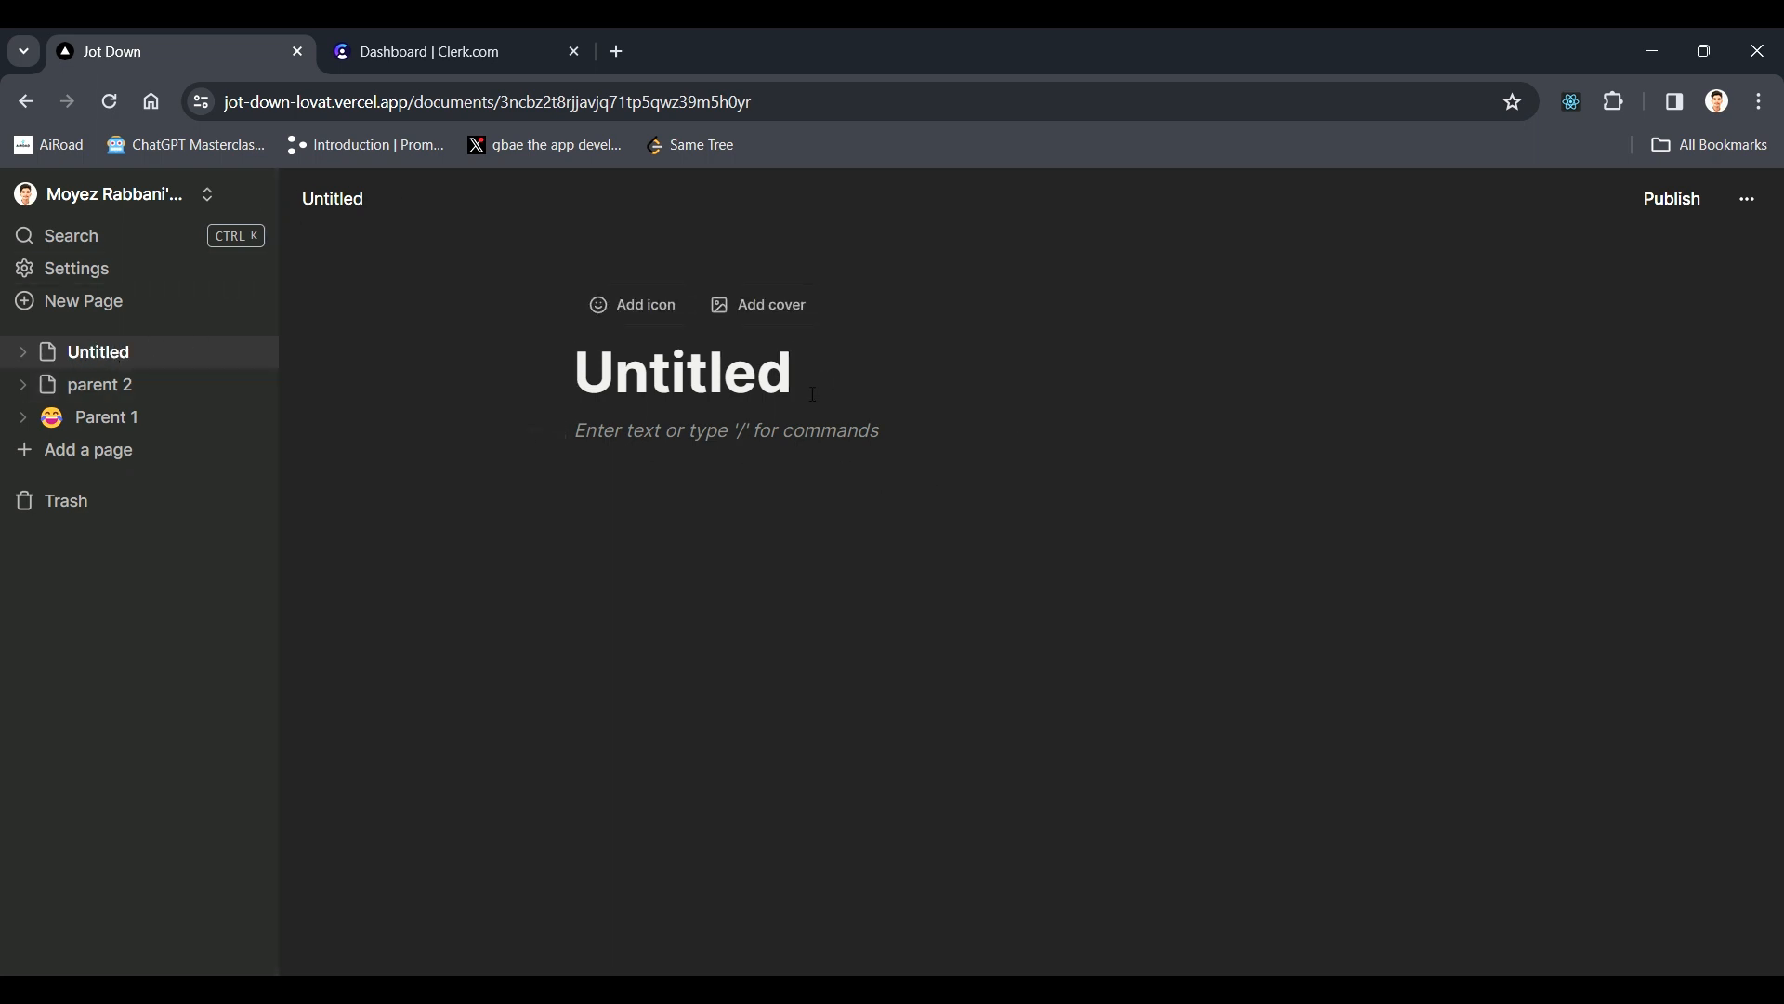
key(ctrl+BackSpace)
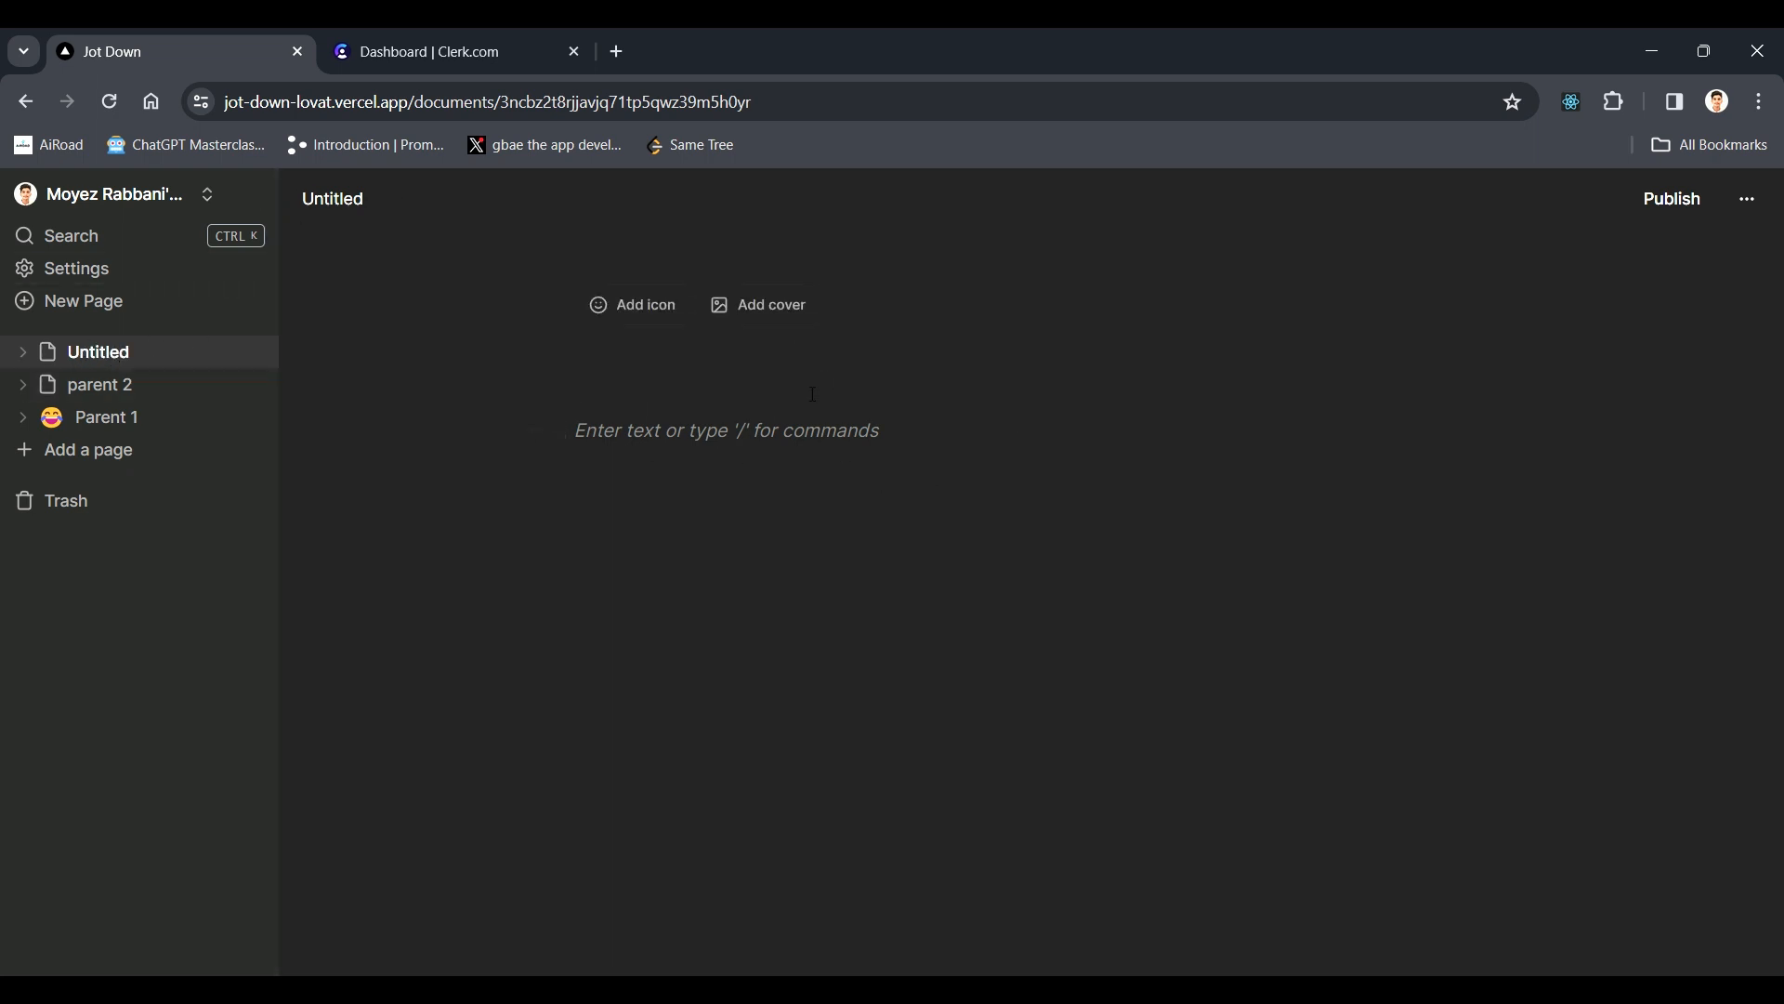
text(Parent 3)
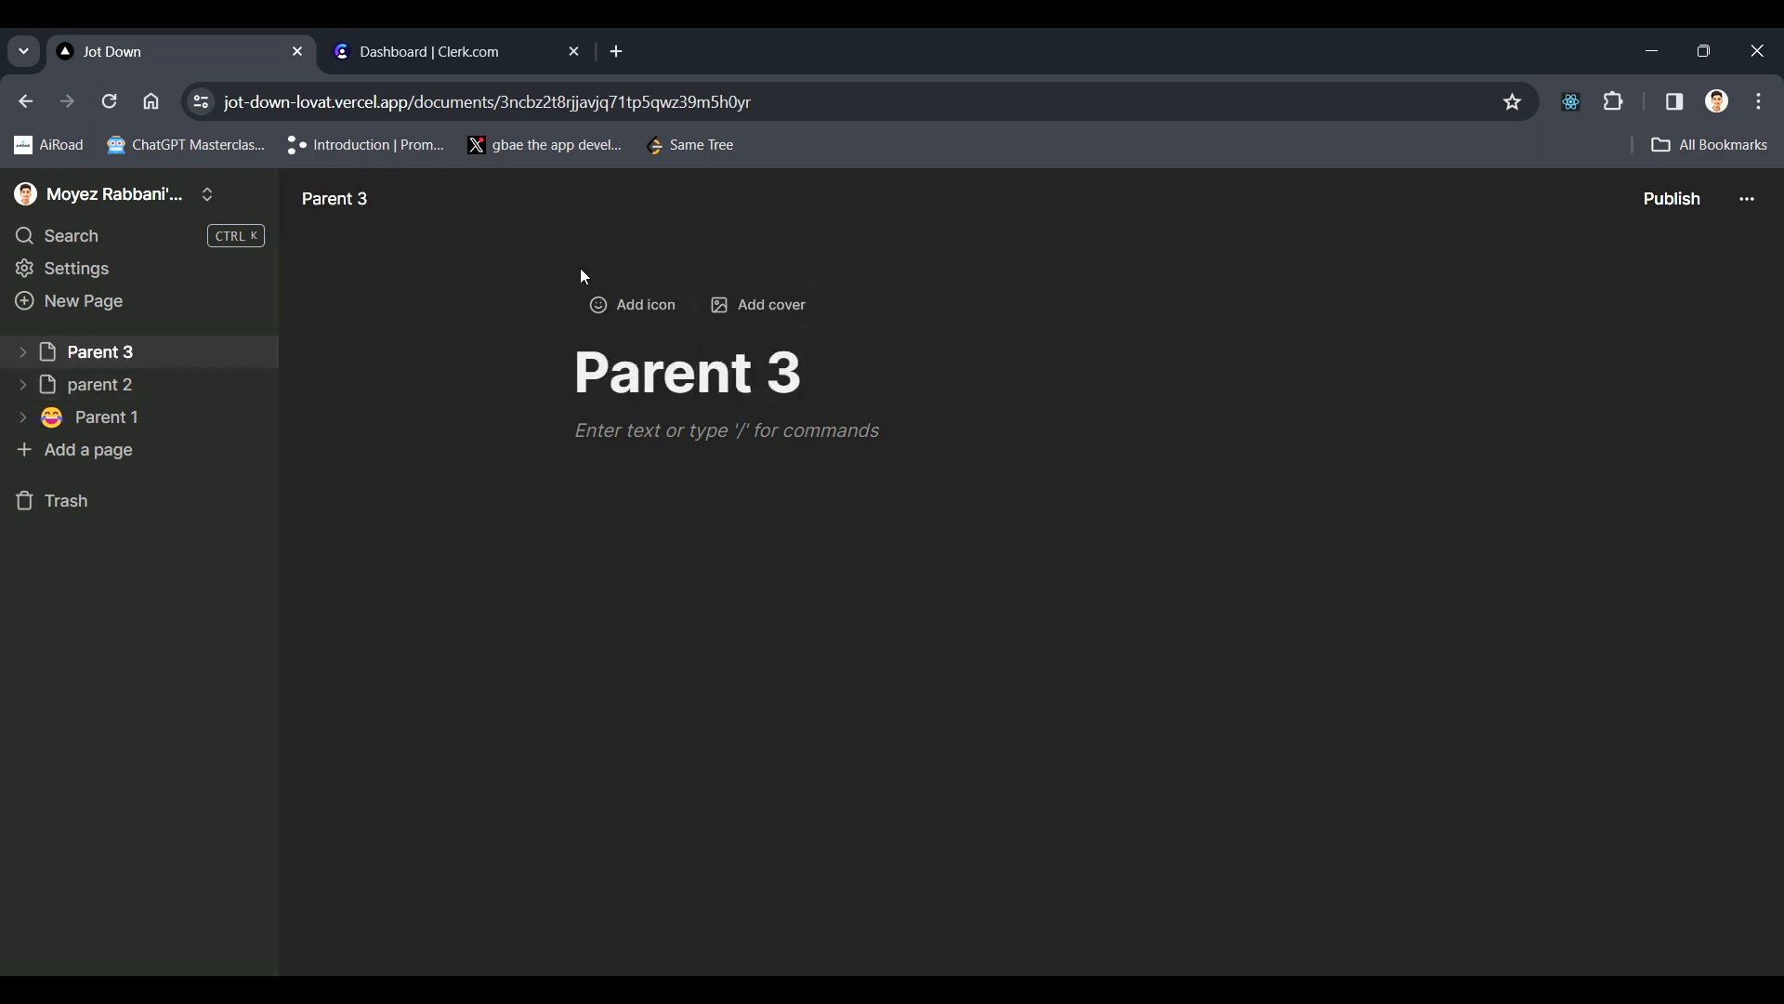
key(ctrl+BackSpace)
key(ctrl+BackSpace)
text(p)
key(BackSpace)
text(Parent 3)
click(614, 321)
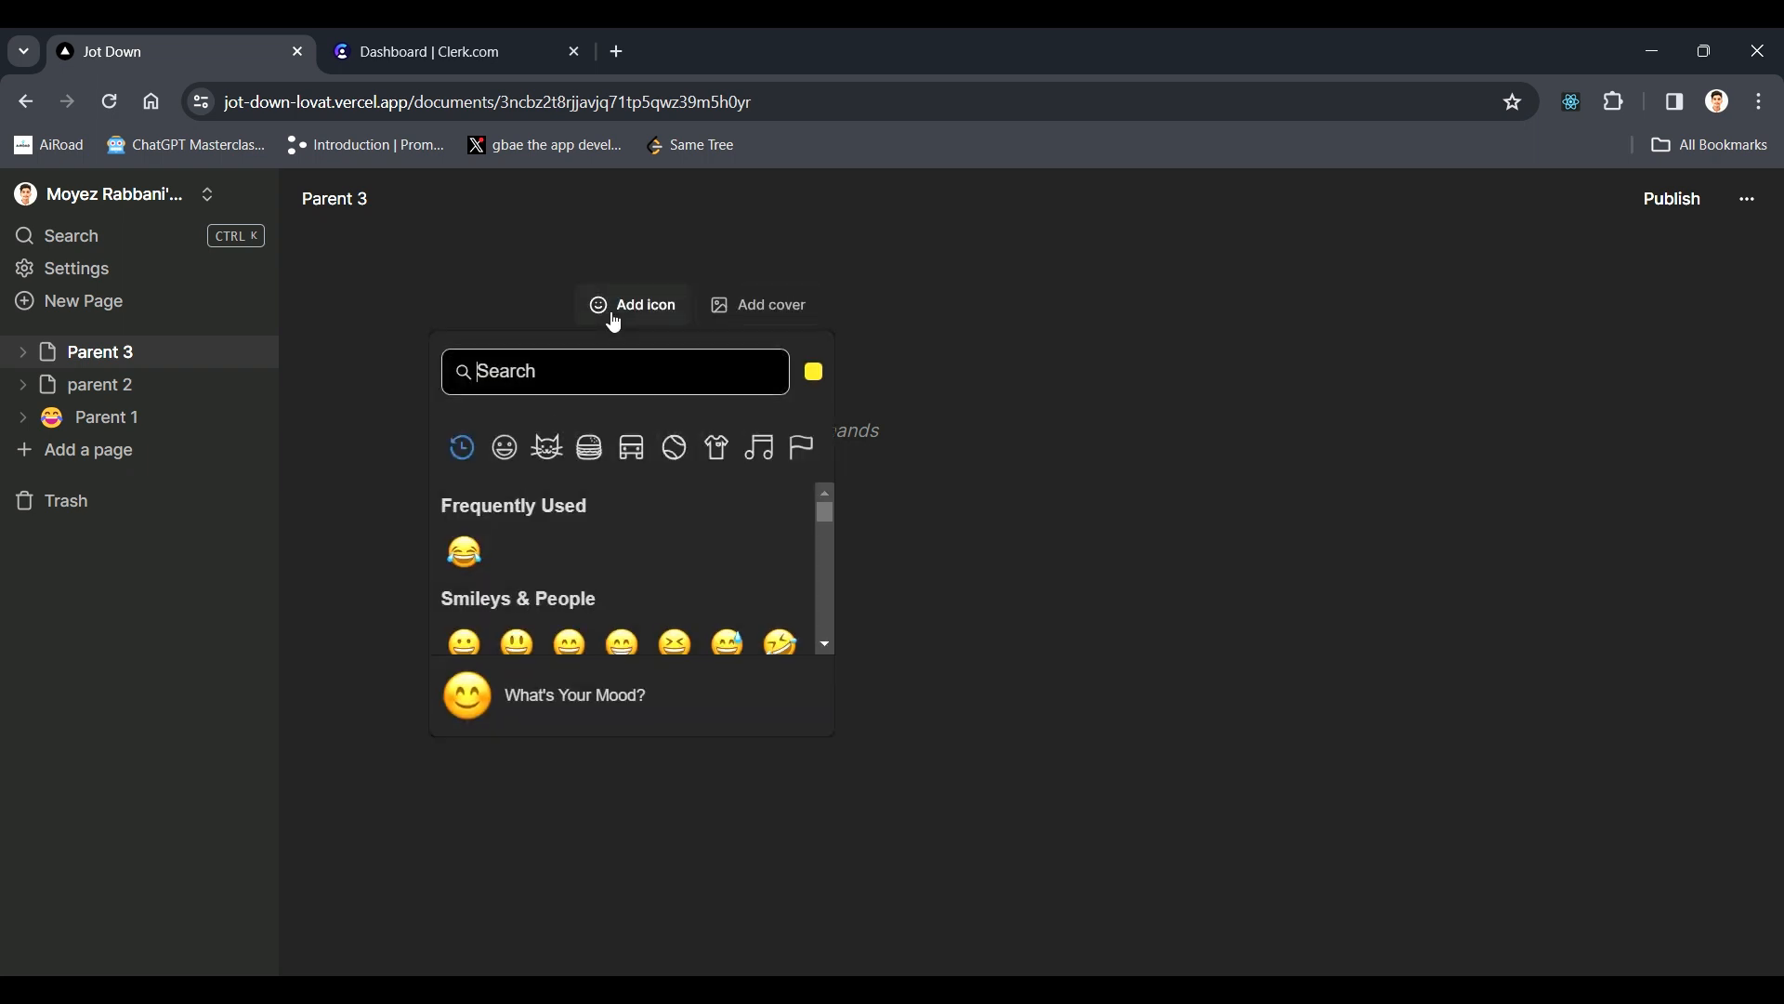
click(464, 630)
- Upload the Frontend Engineer banner as the cover image of Parent 3, and remove that cover again
click(652, 411)
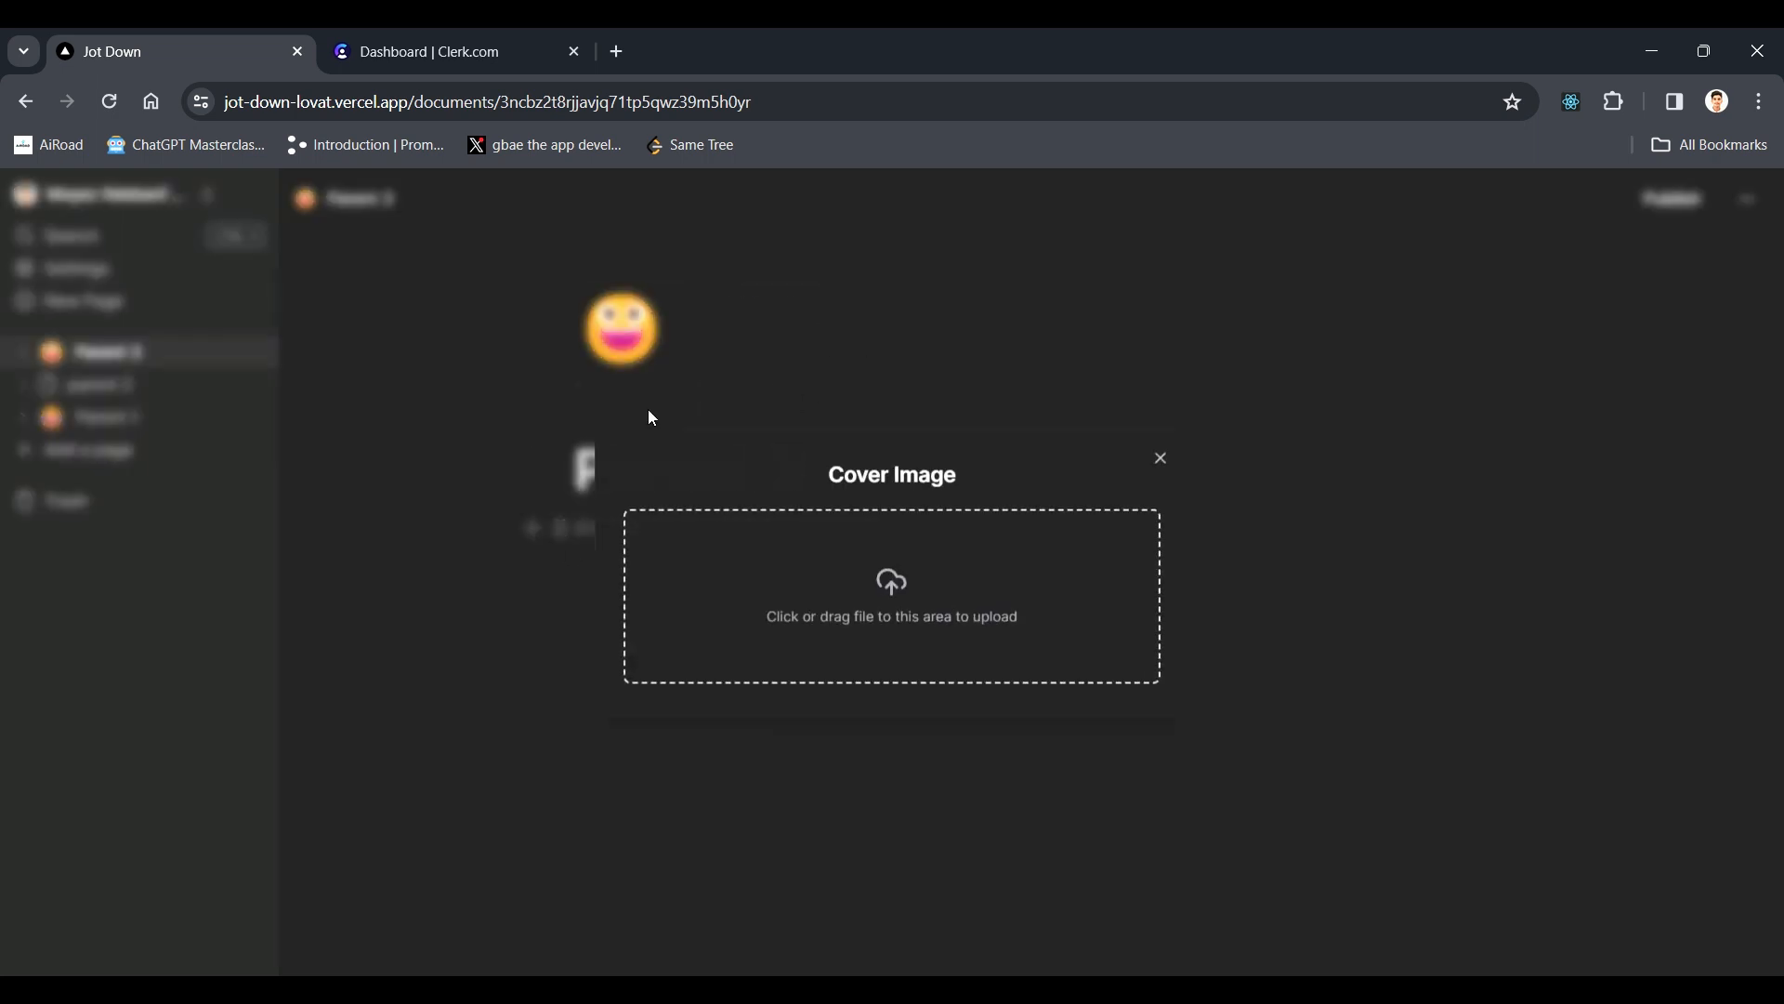
click(907, 632)
click(310, 279)
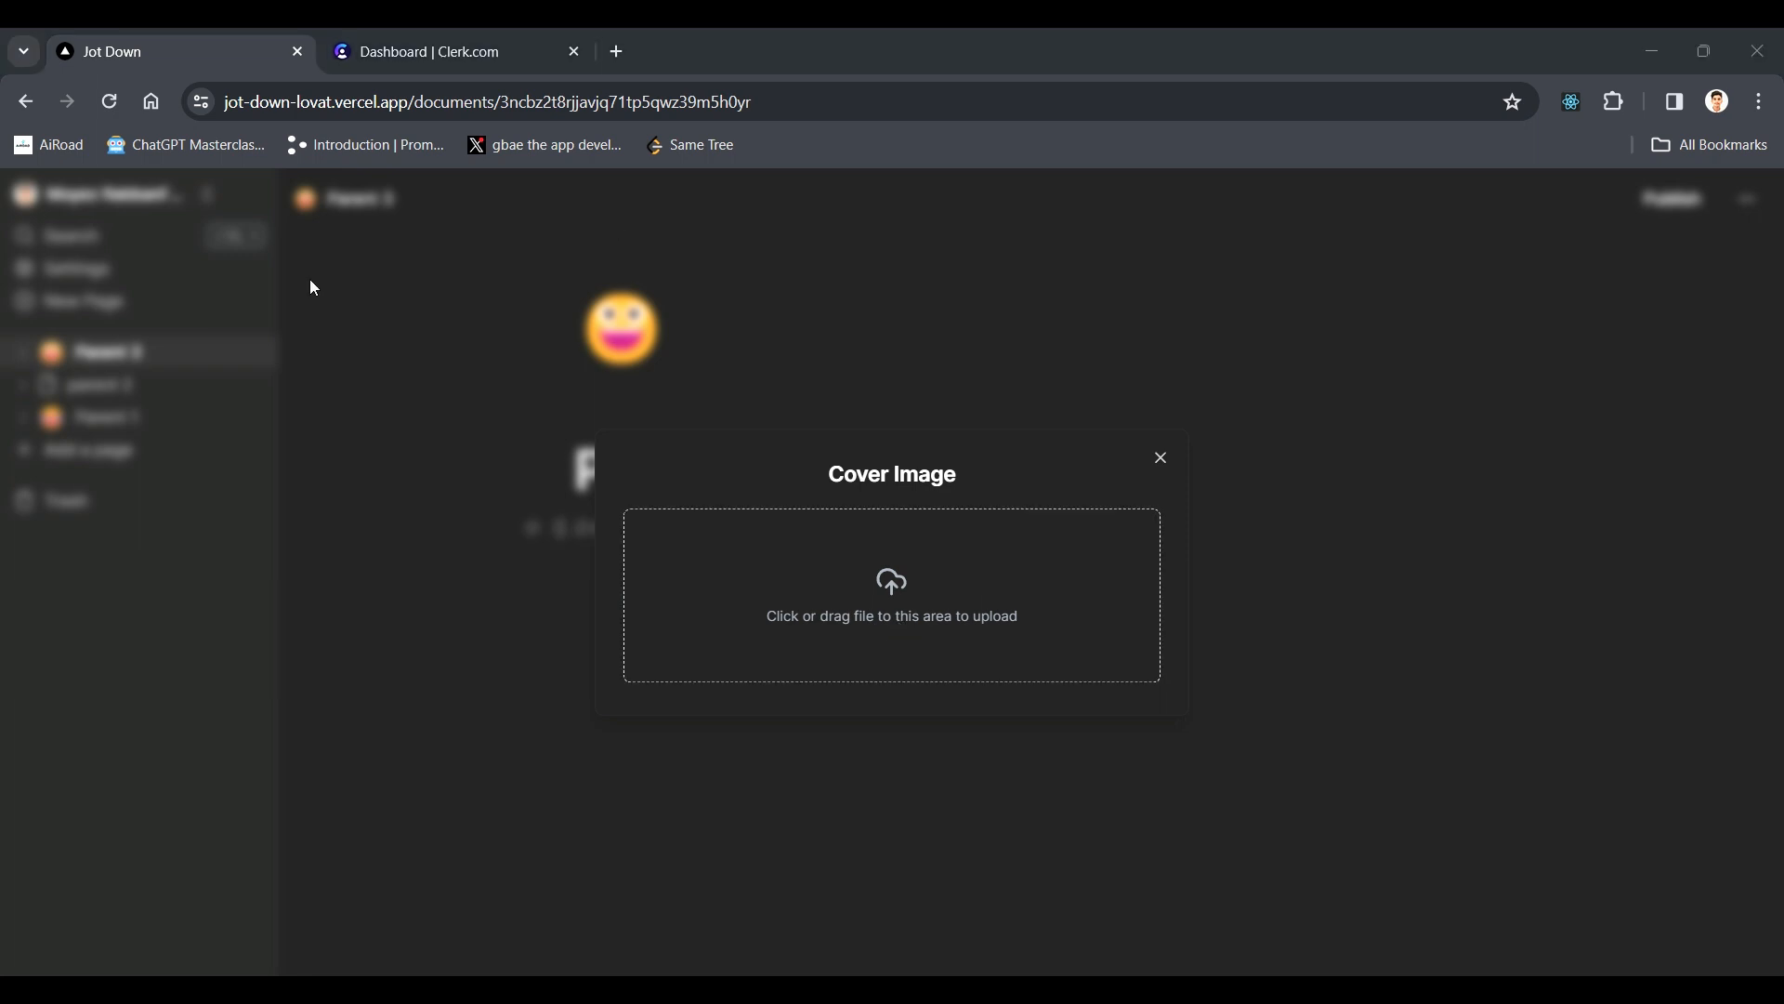
click(1224, 649)
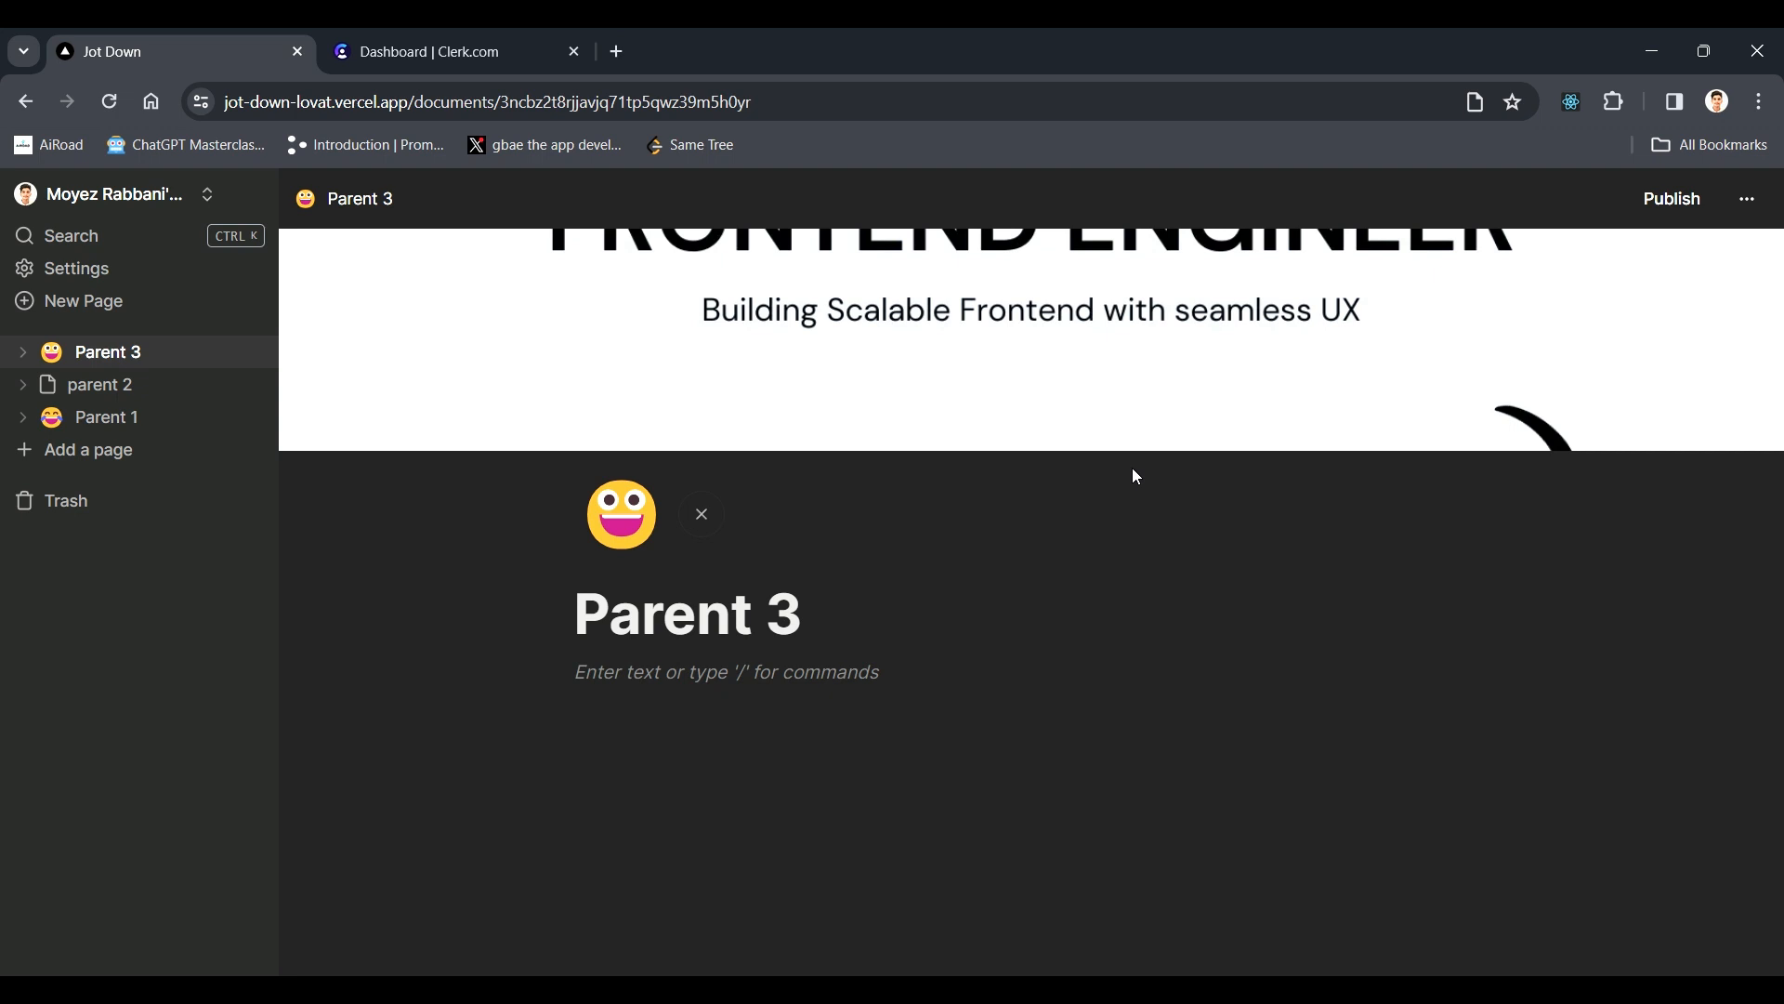
mouse_move(1760, 310)
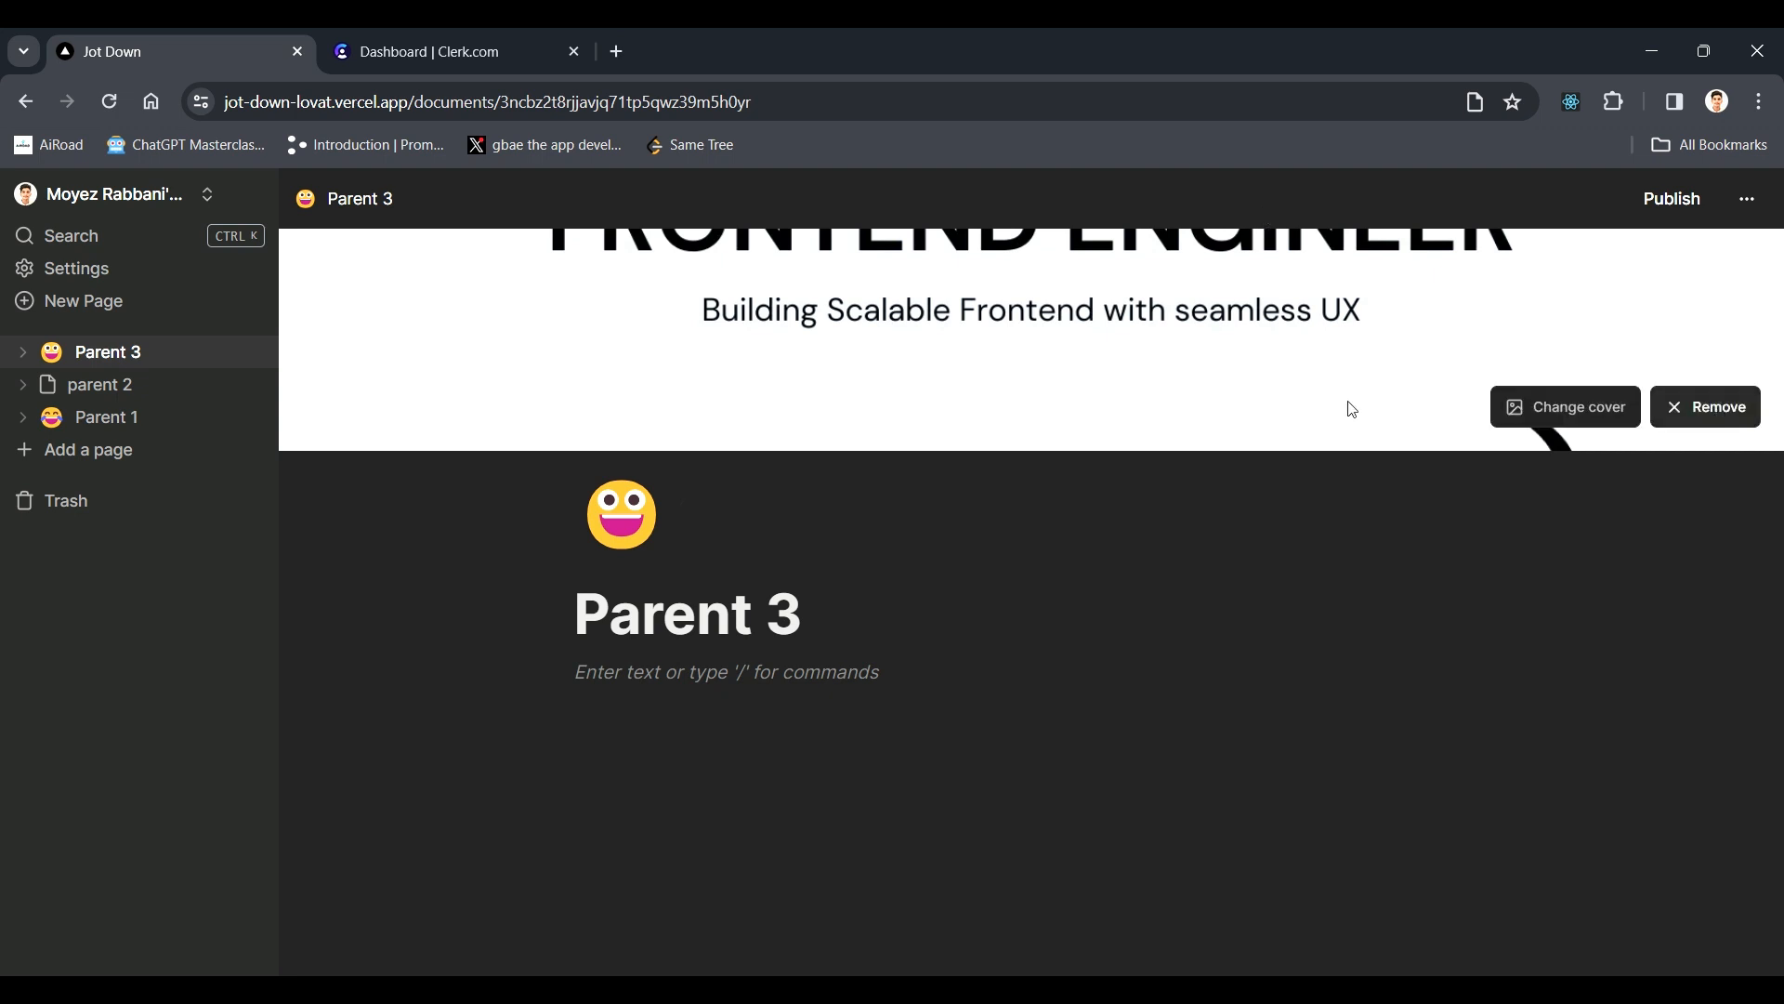
click(1719, 408)
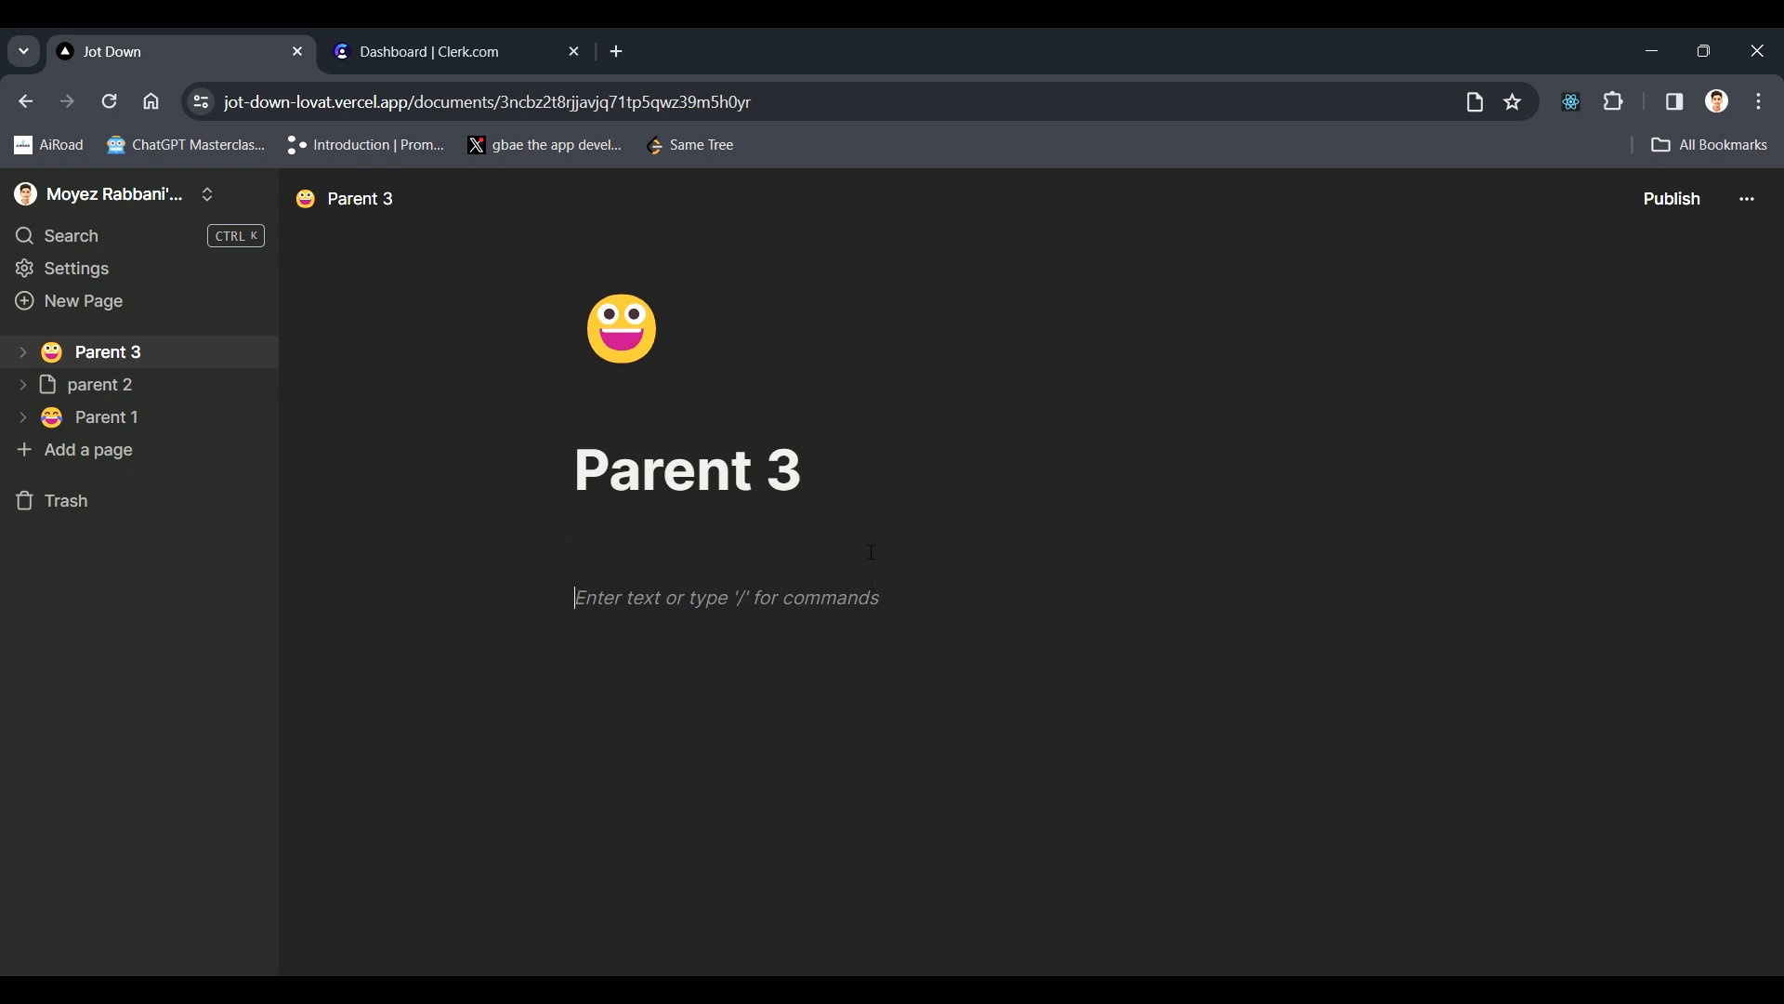
- Add a top-level heading reading "heading 1" and a Heading 2 reading "heading 2" to the body of Parent 3
text(/)
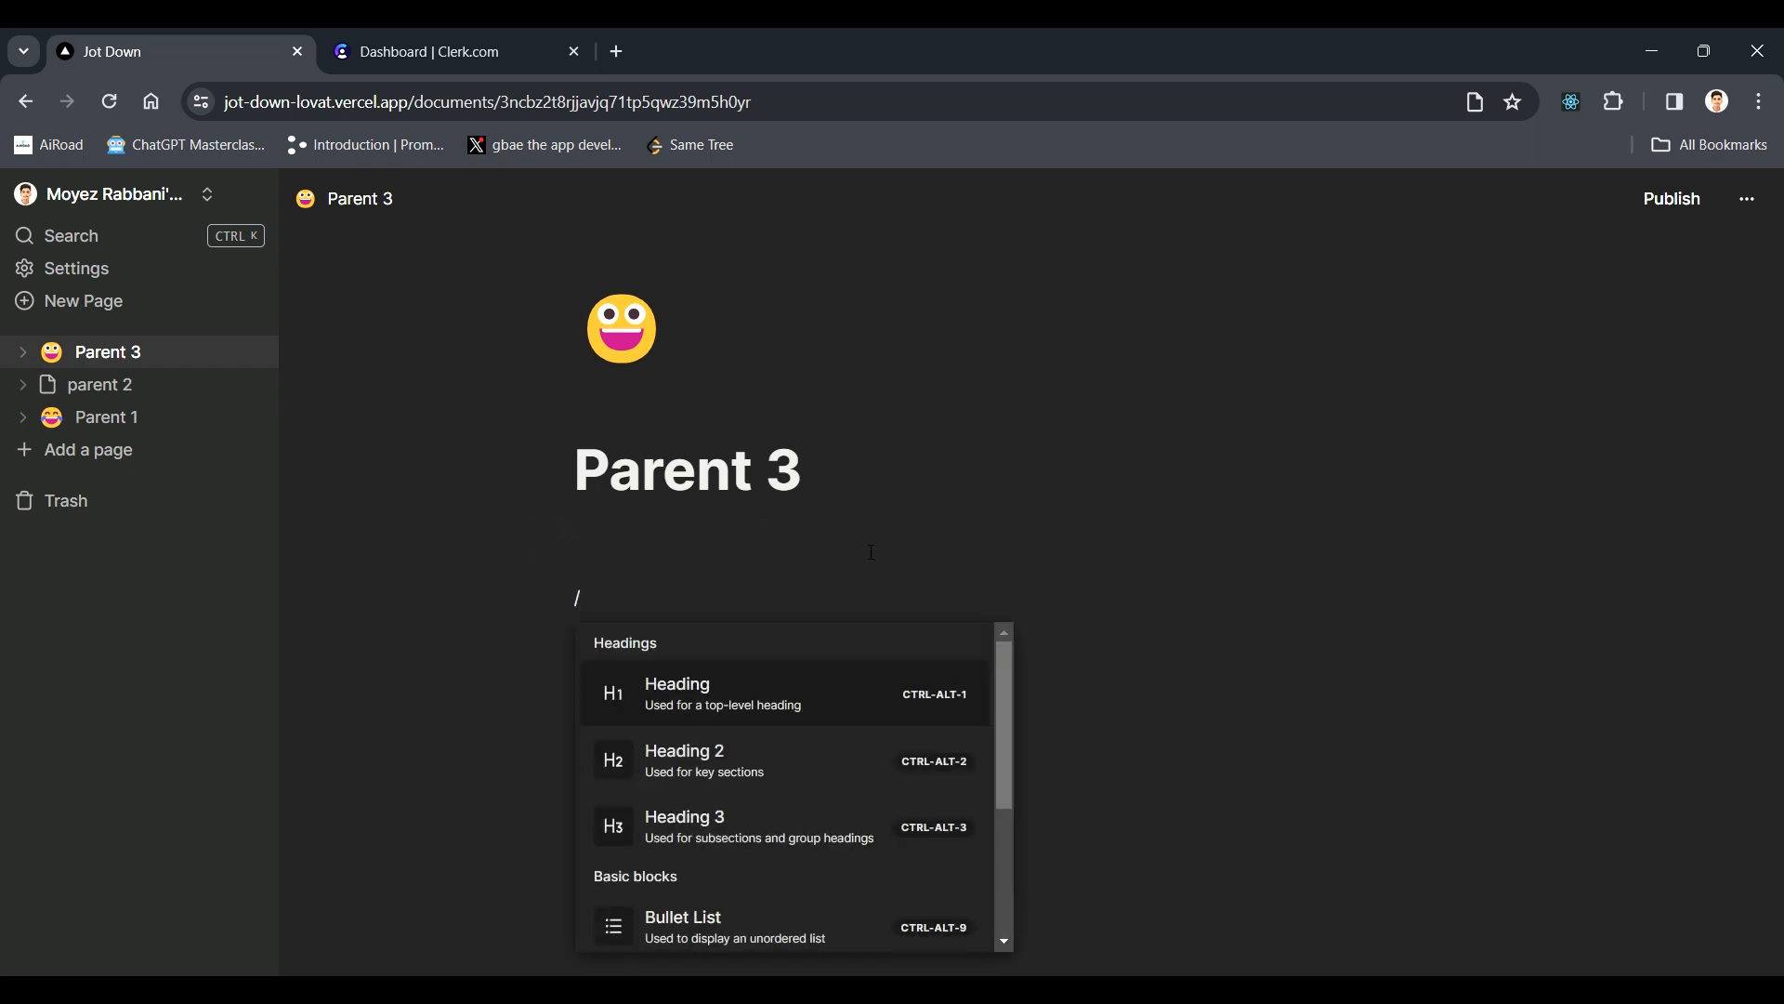
key(Return)
text(heading 1)
key(Return)
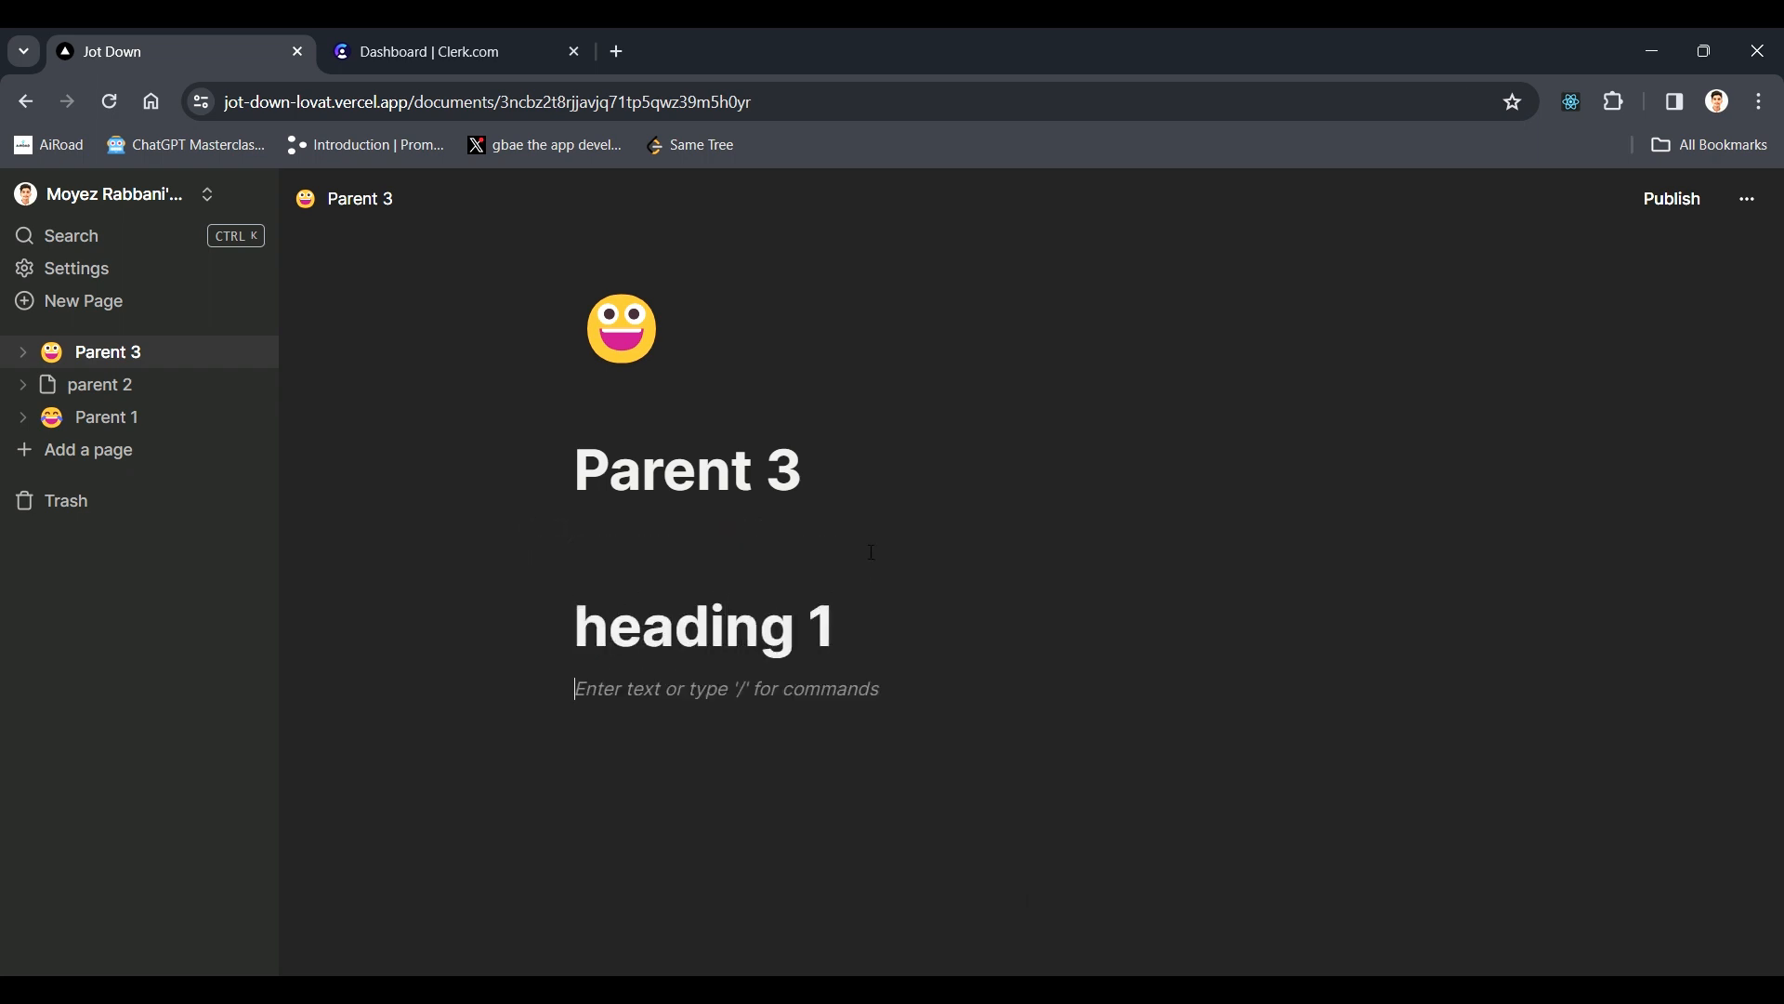
text(/h)
key(Return)
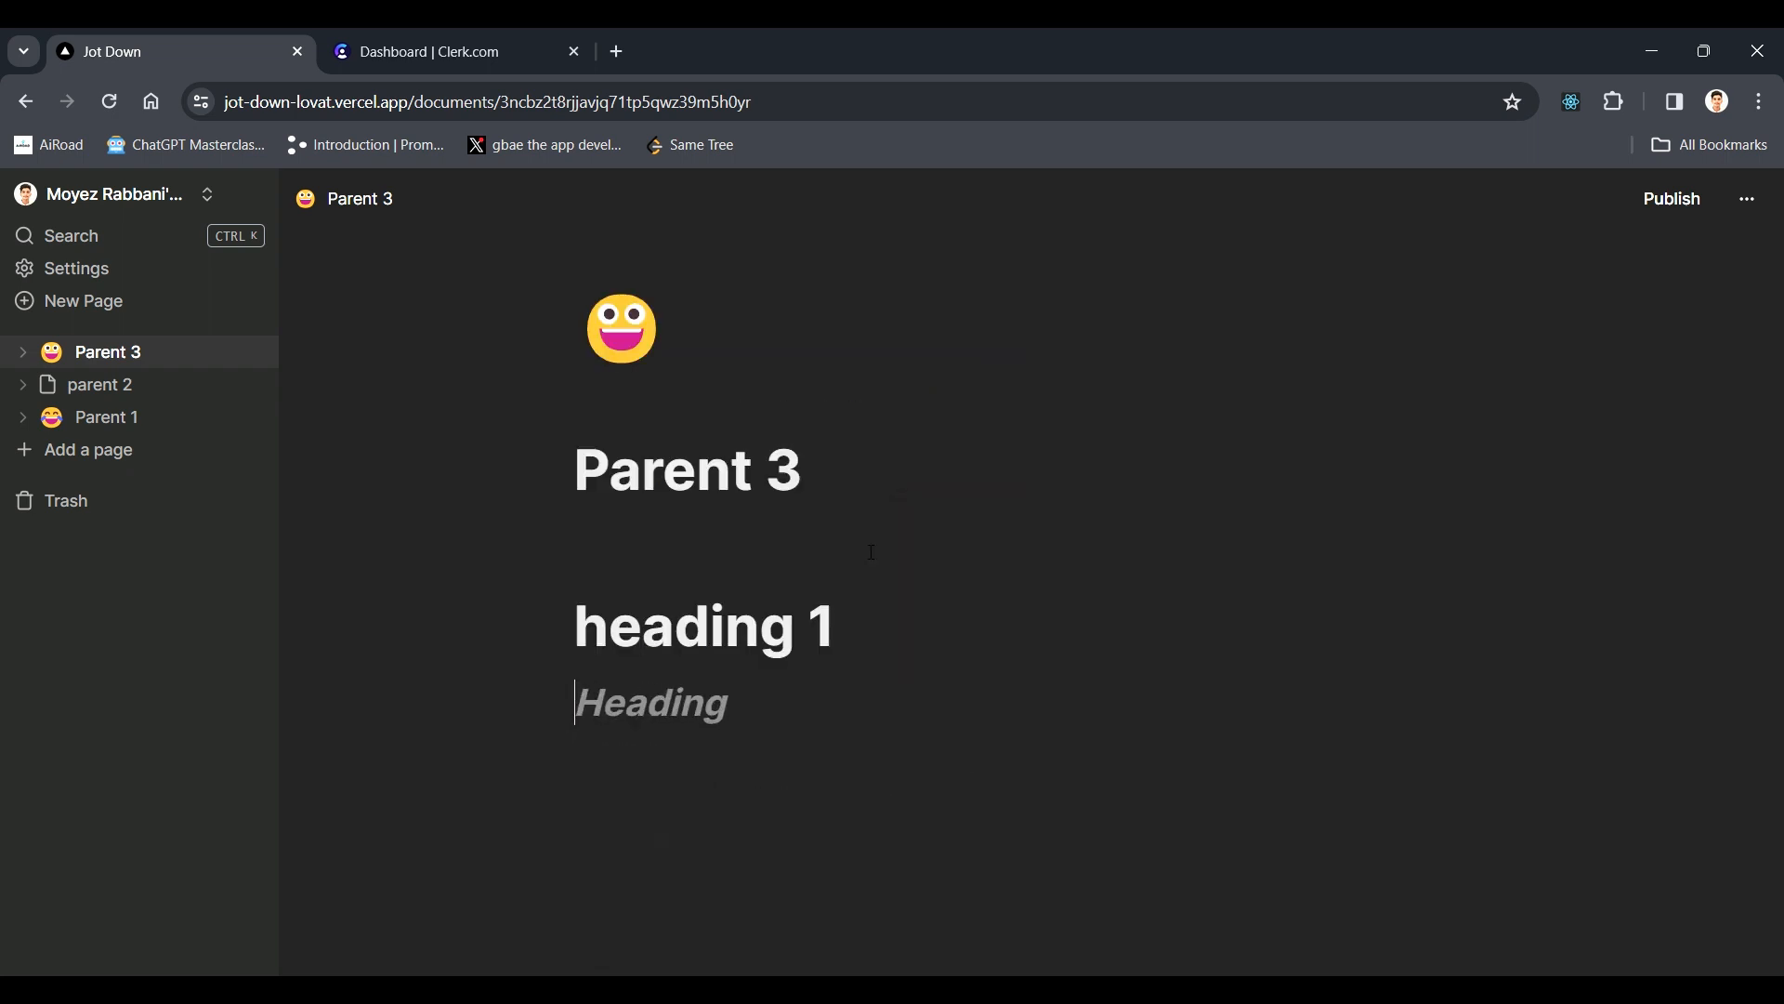
text(heading 2)
key(Return)
- Add a paragraph block reading "text" below the second heading
text(/p)
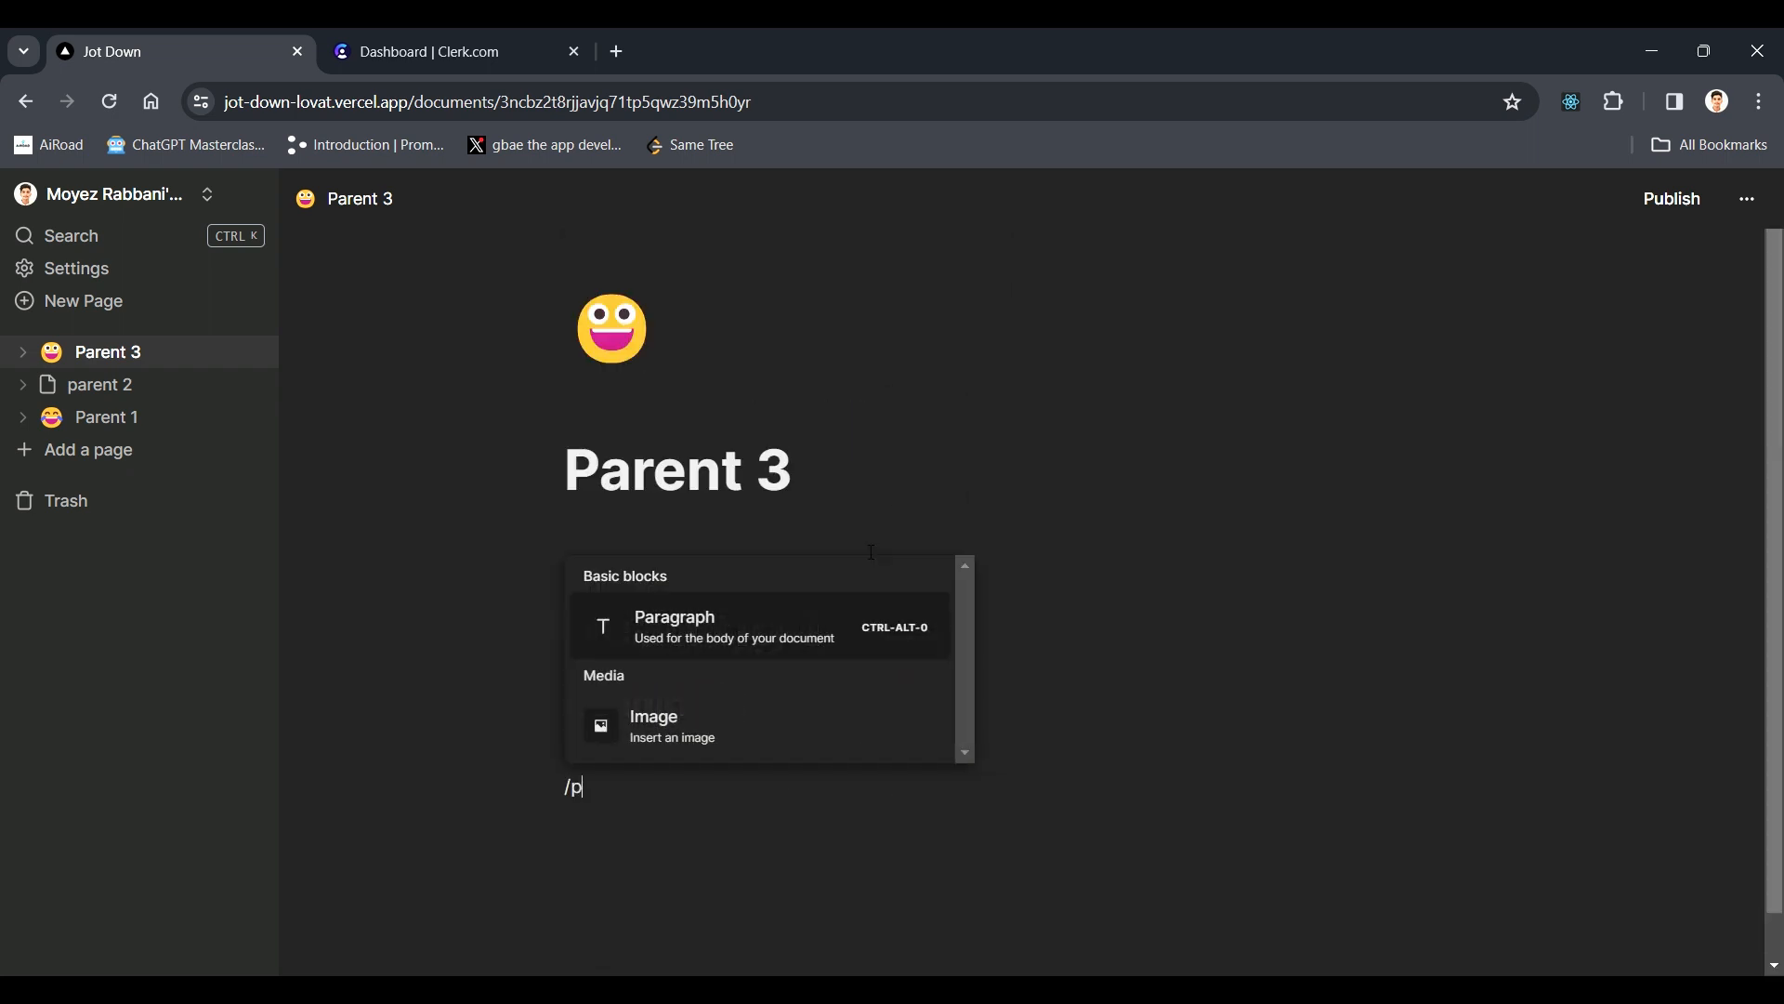
key(Return)
text(text)
key(Return)
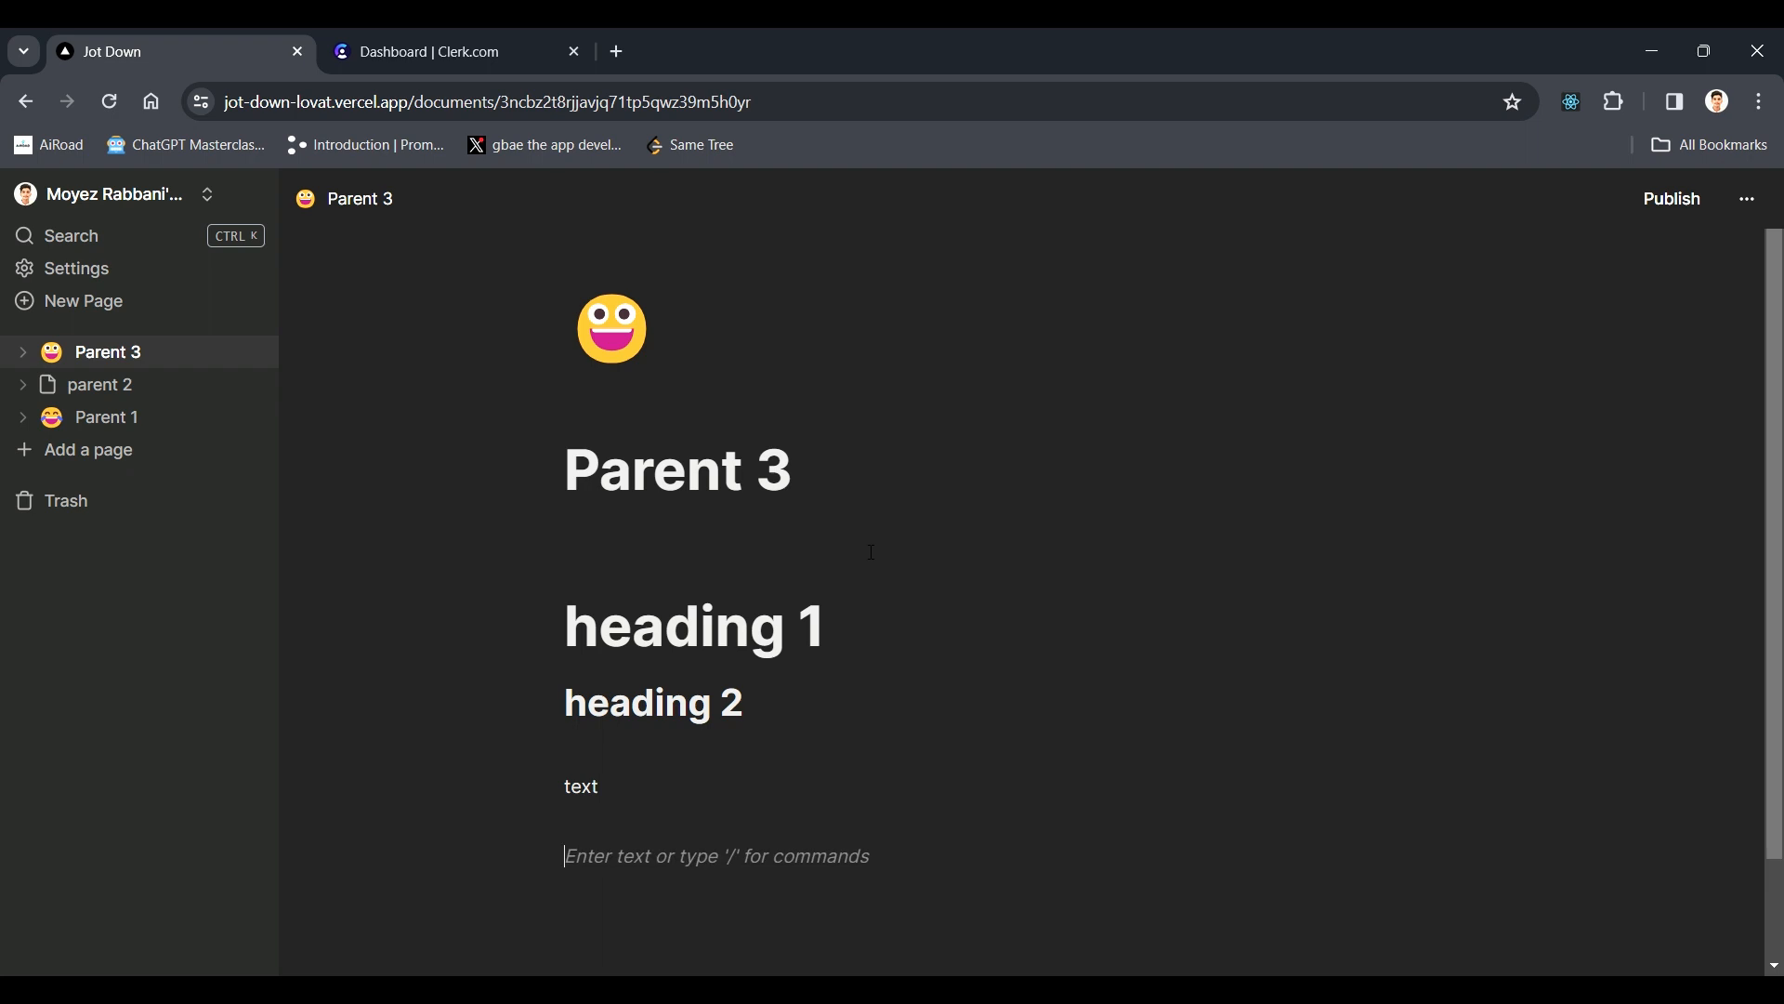
- Insert an image block with the uploaded Java logo below the paragraph and shrink it to about 60% of its width
text(/image)
key(Return)
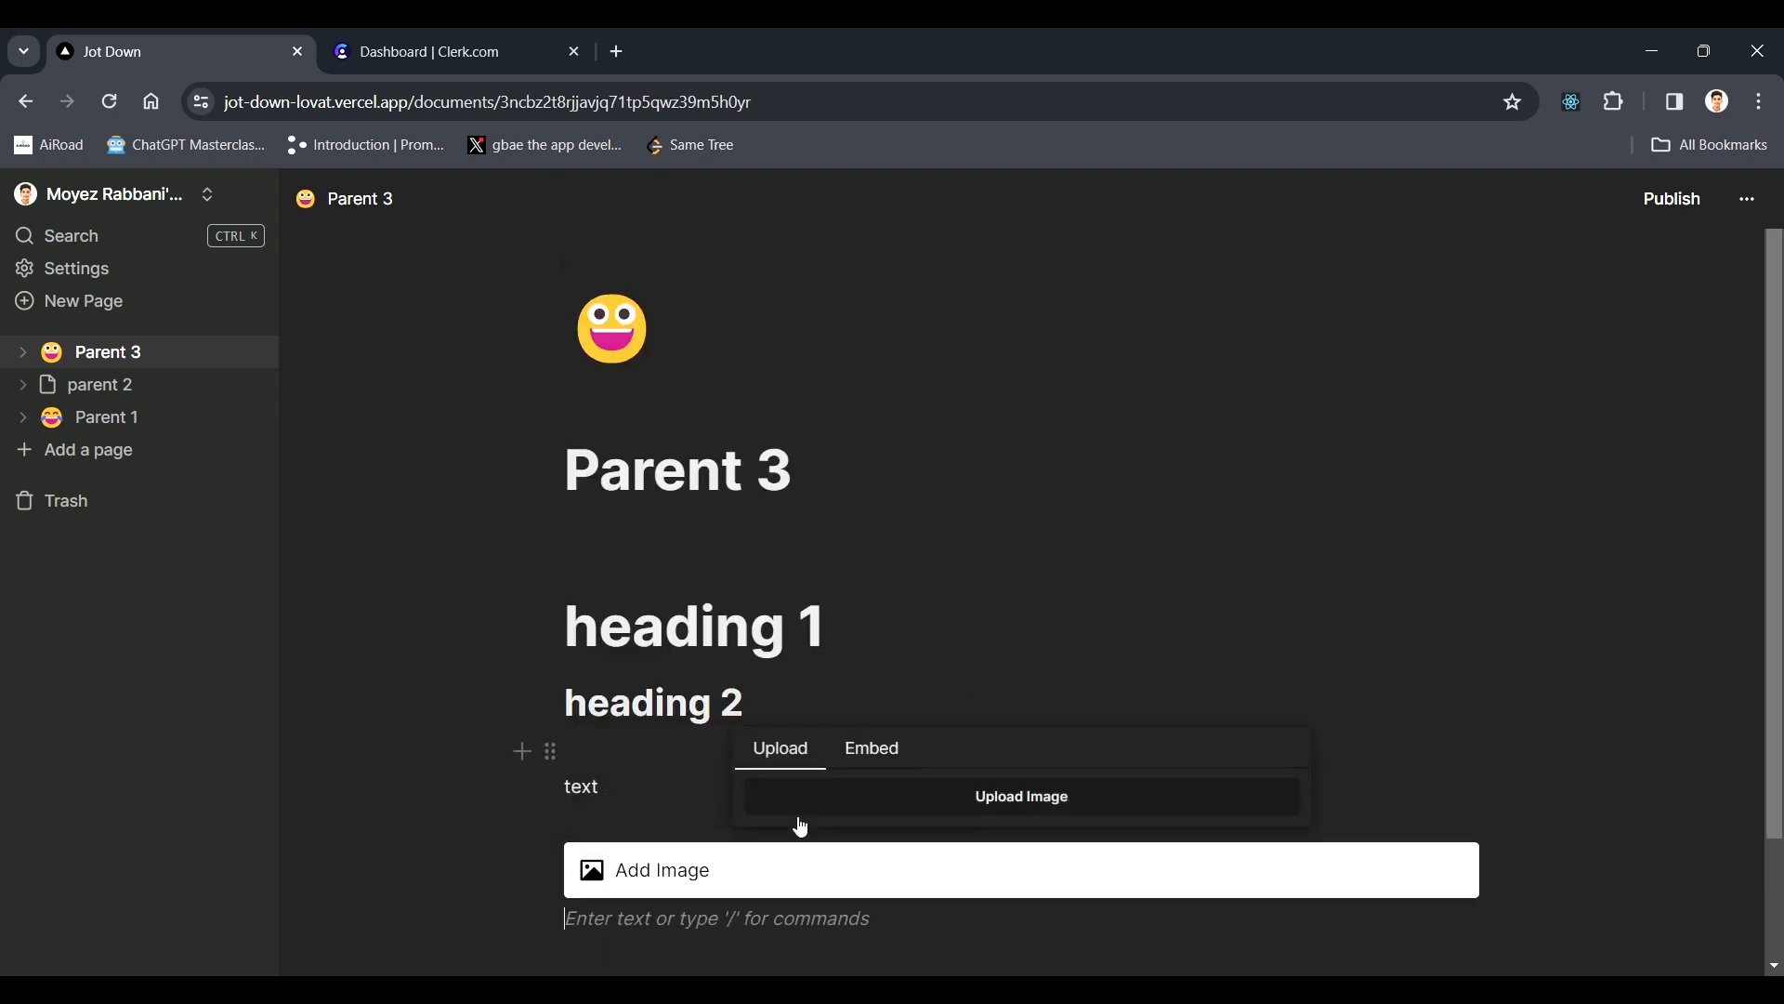
click(1030, 814)
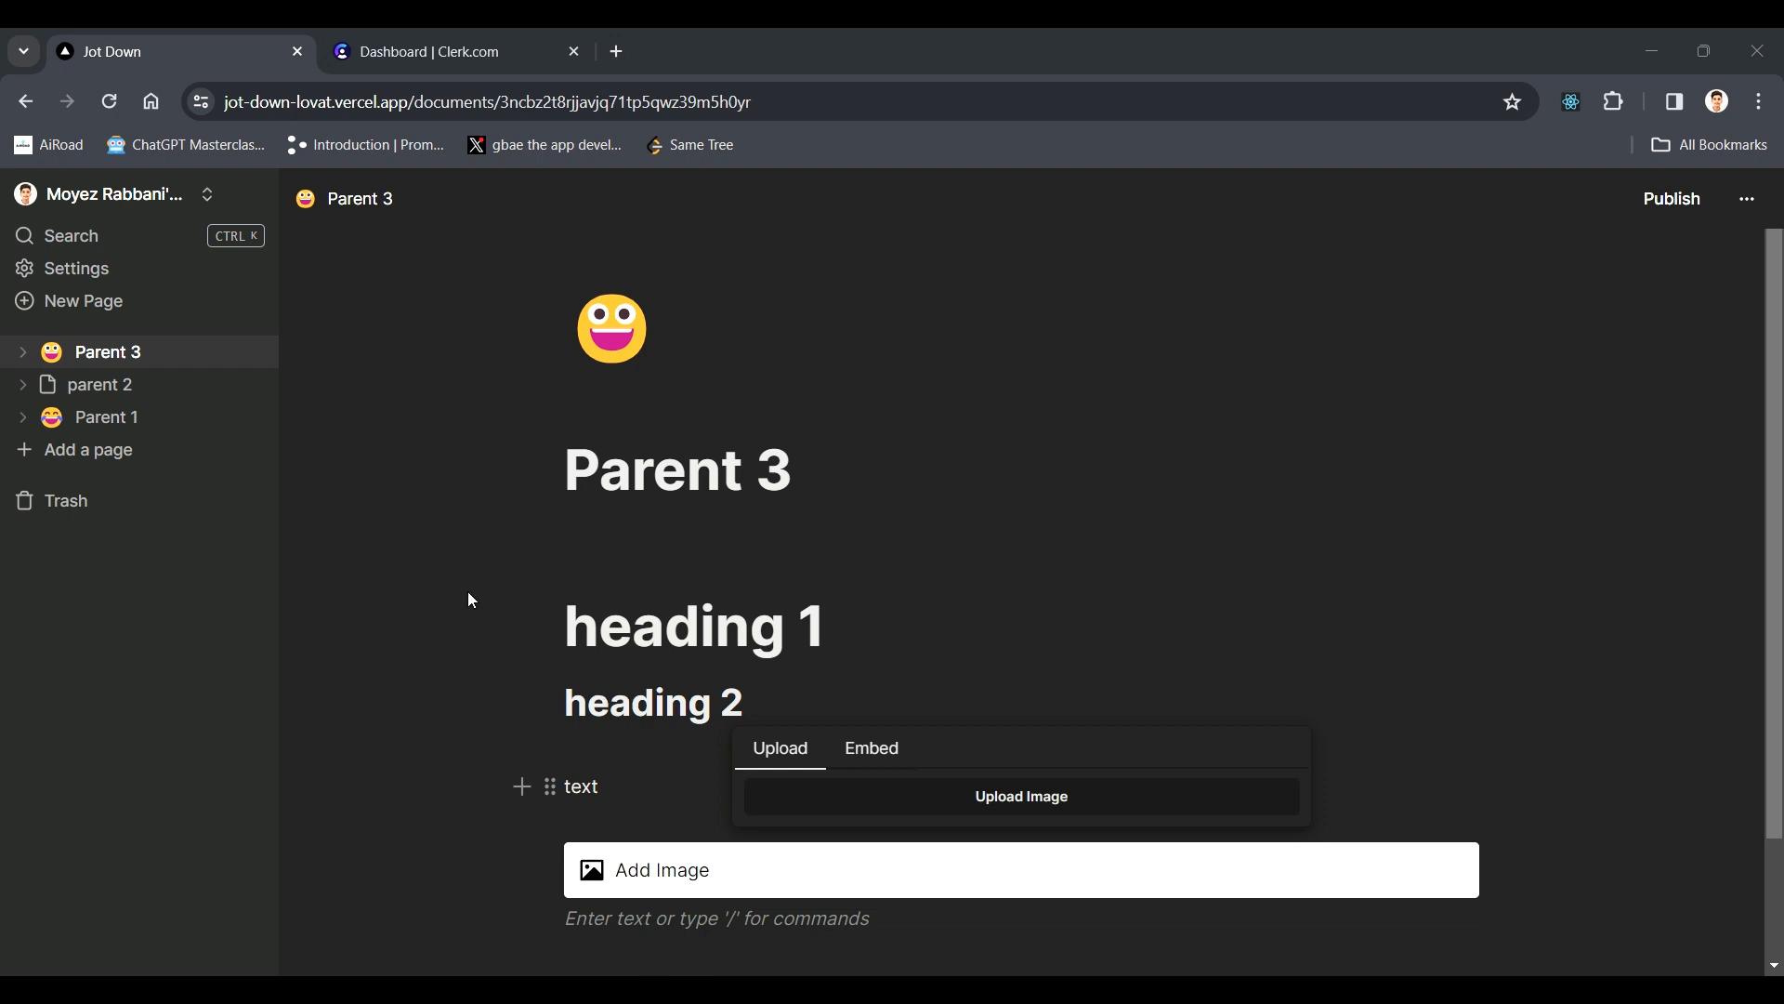
click(1565, 928)
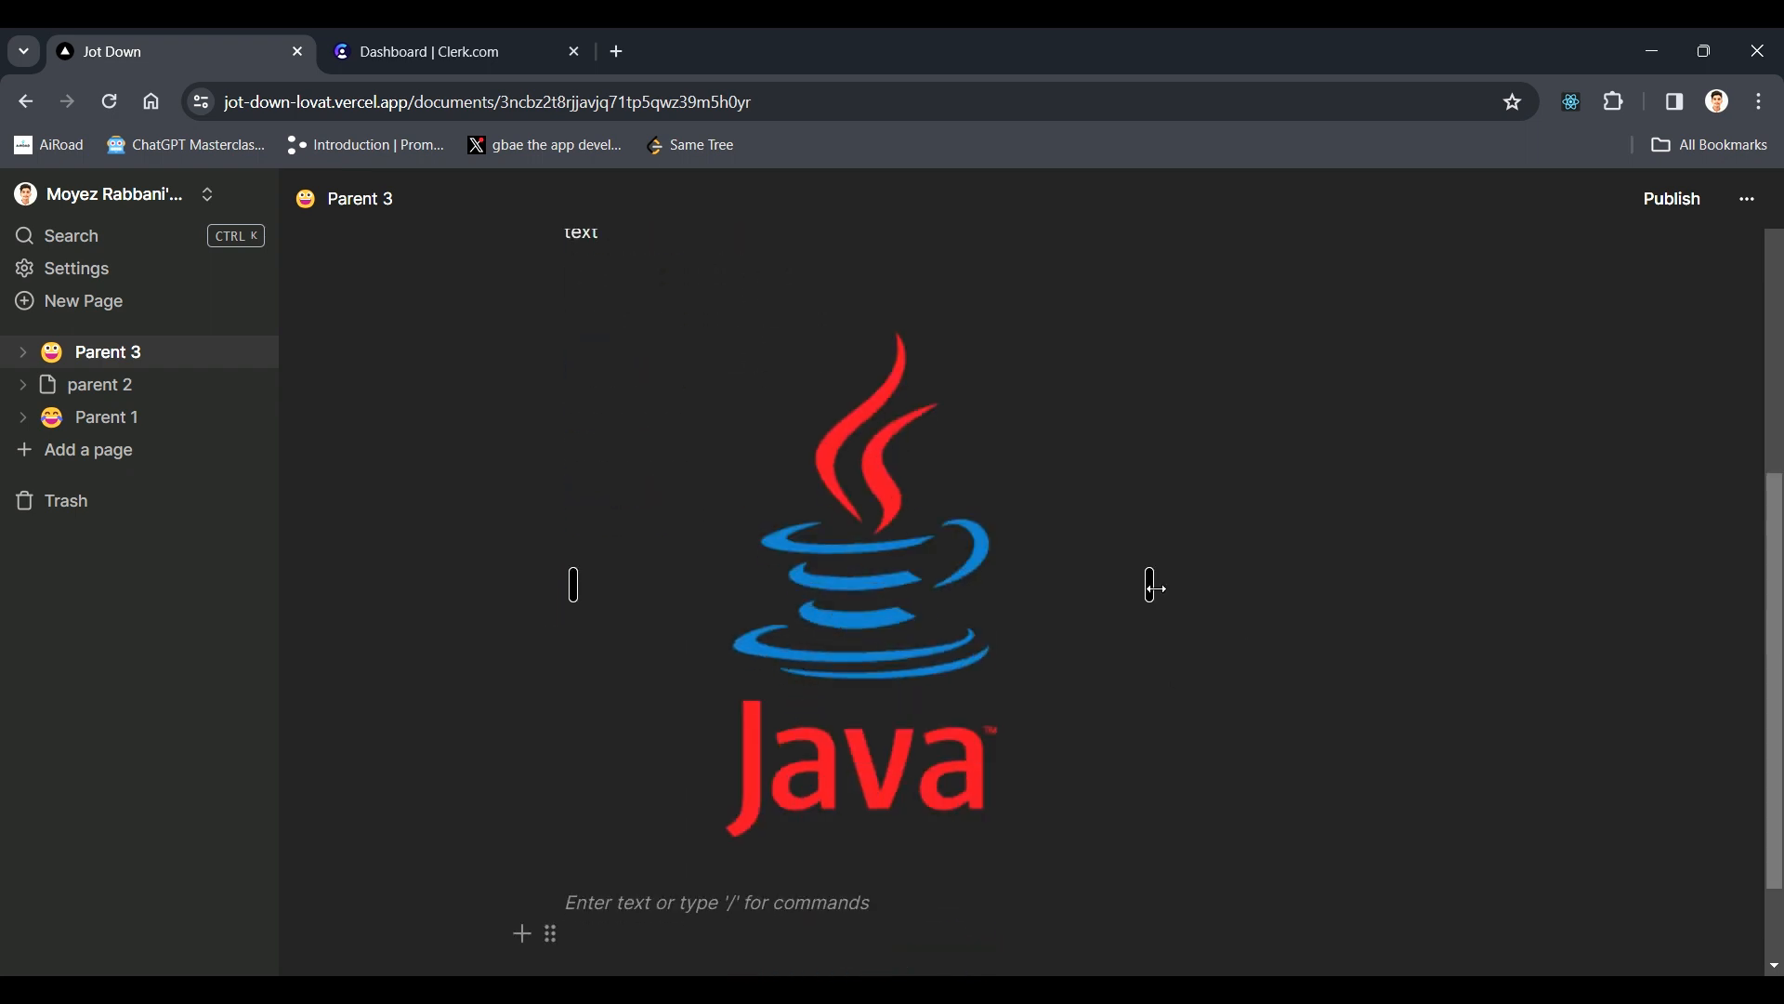
drag(1155, 587, 899, 655)
- Try center and right alignment on the Java logo image, and set it back to left alignment
click(740, 721)
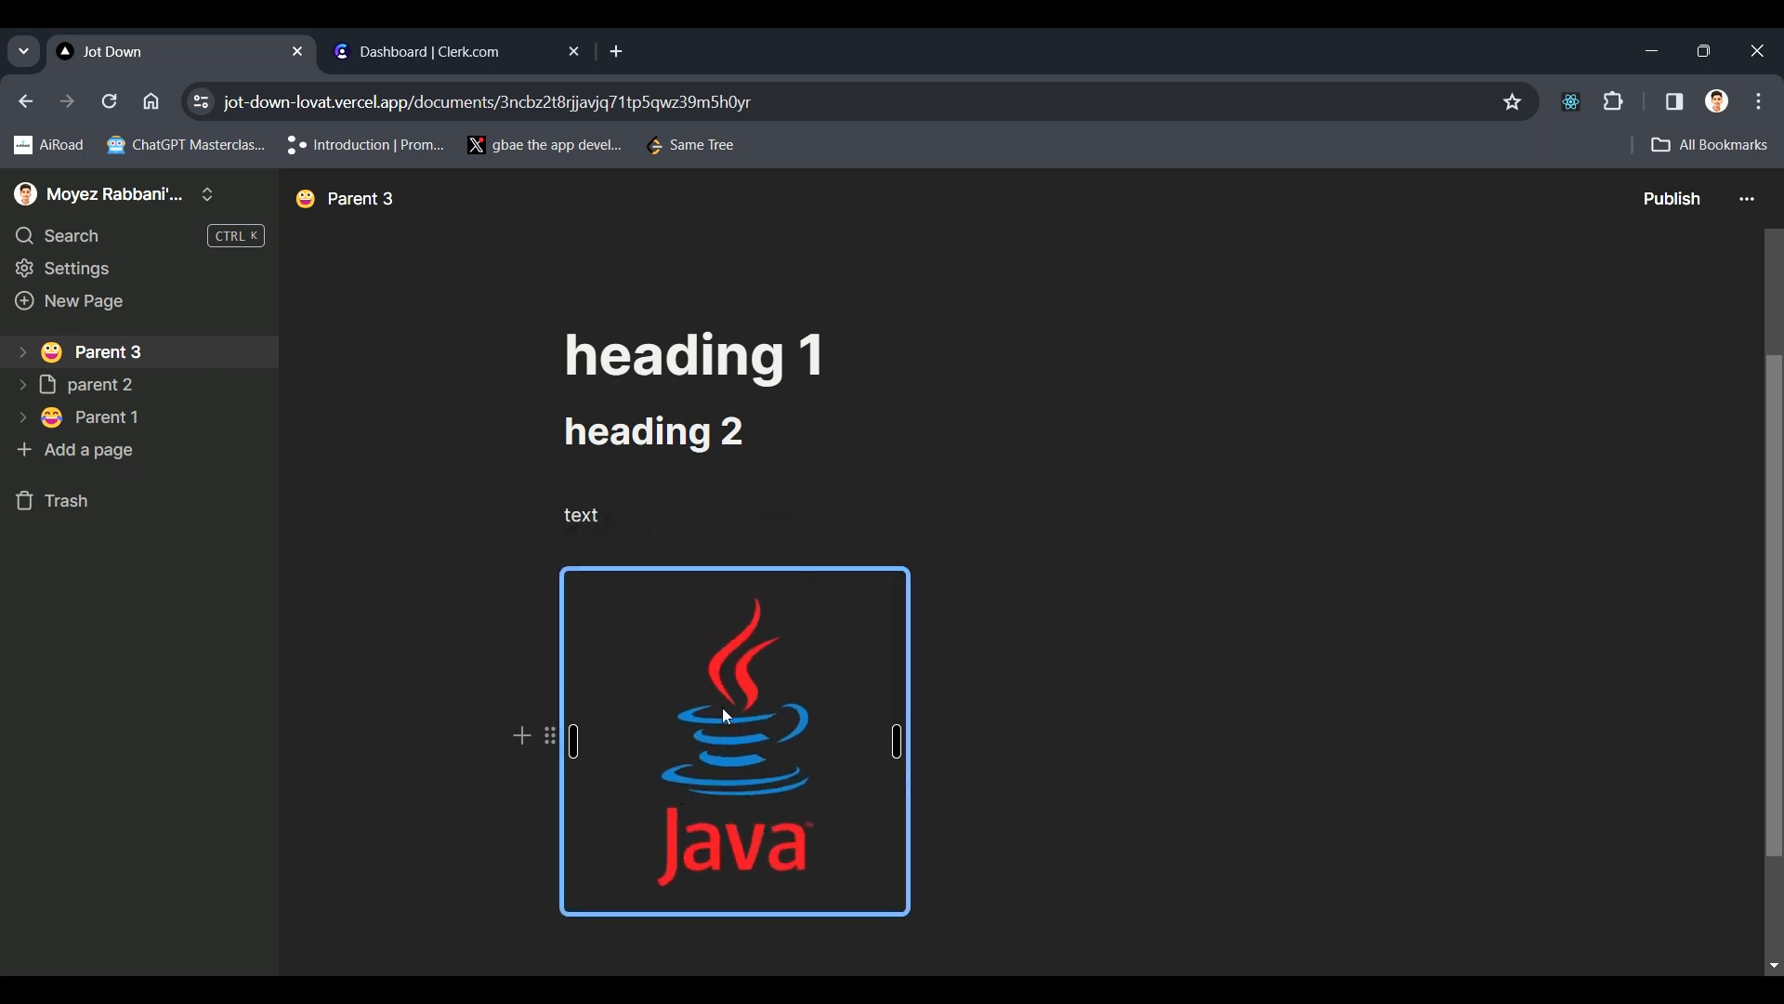
click(659, 536)
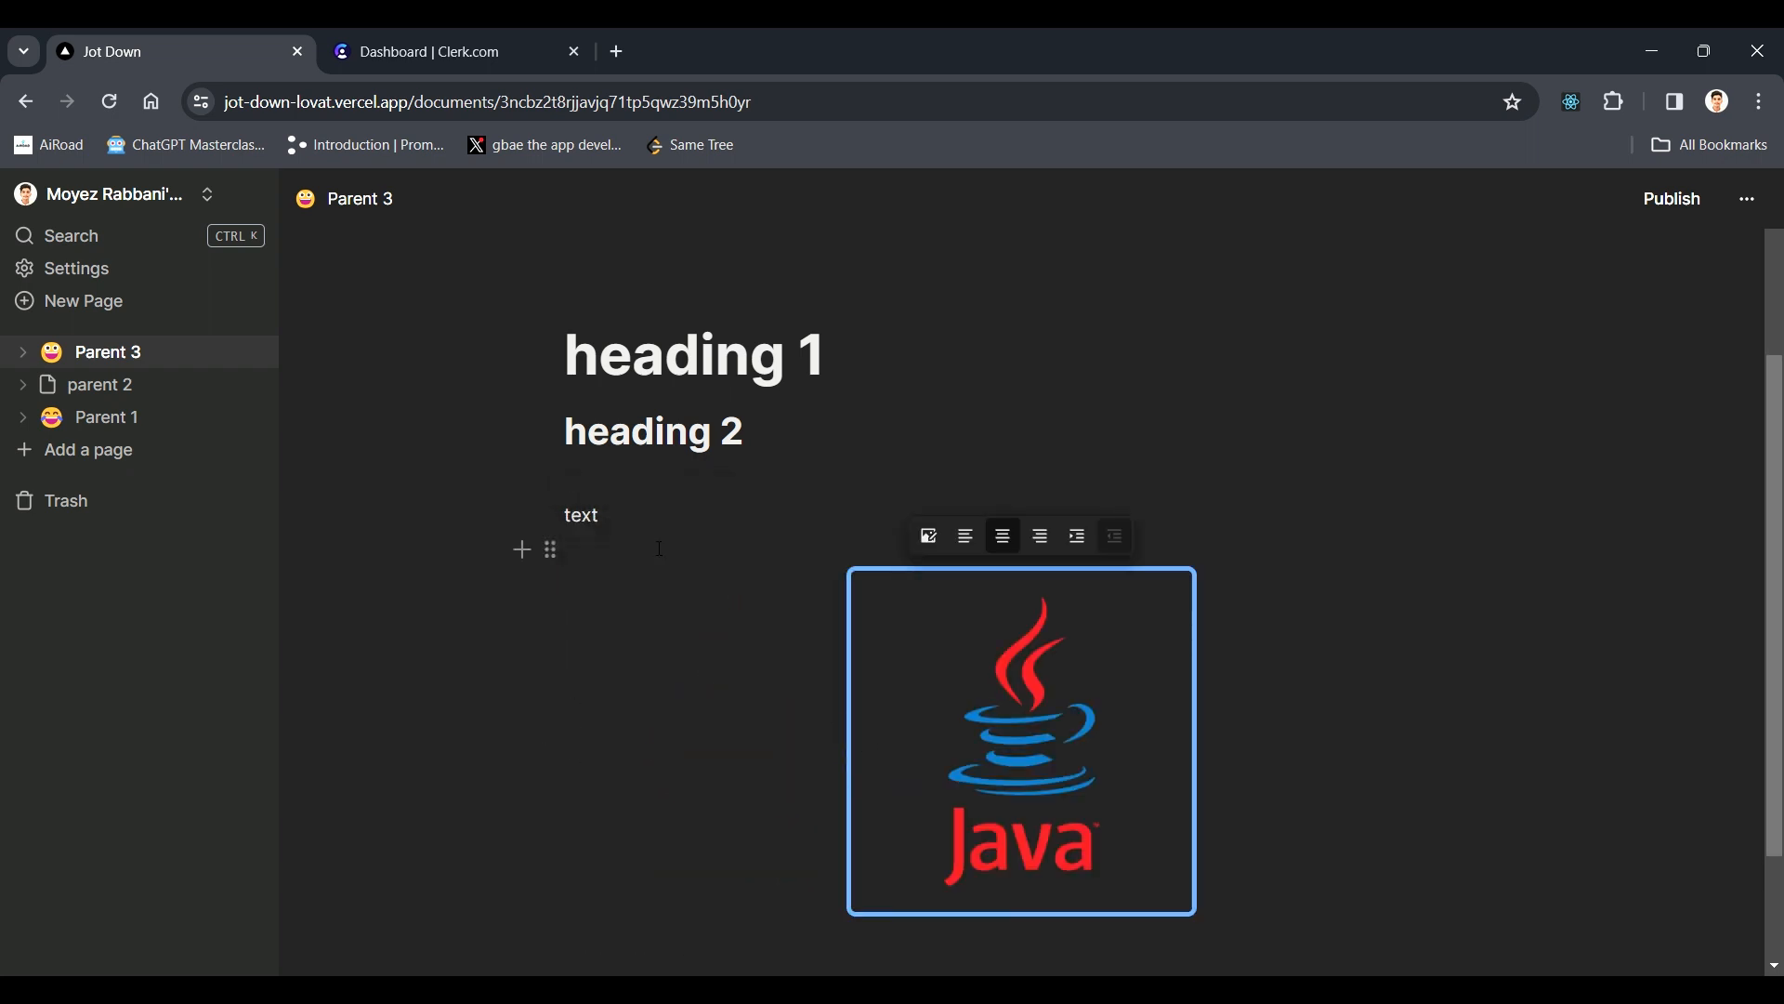
click(1057, 553)
click(1366, 554)
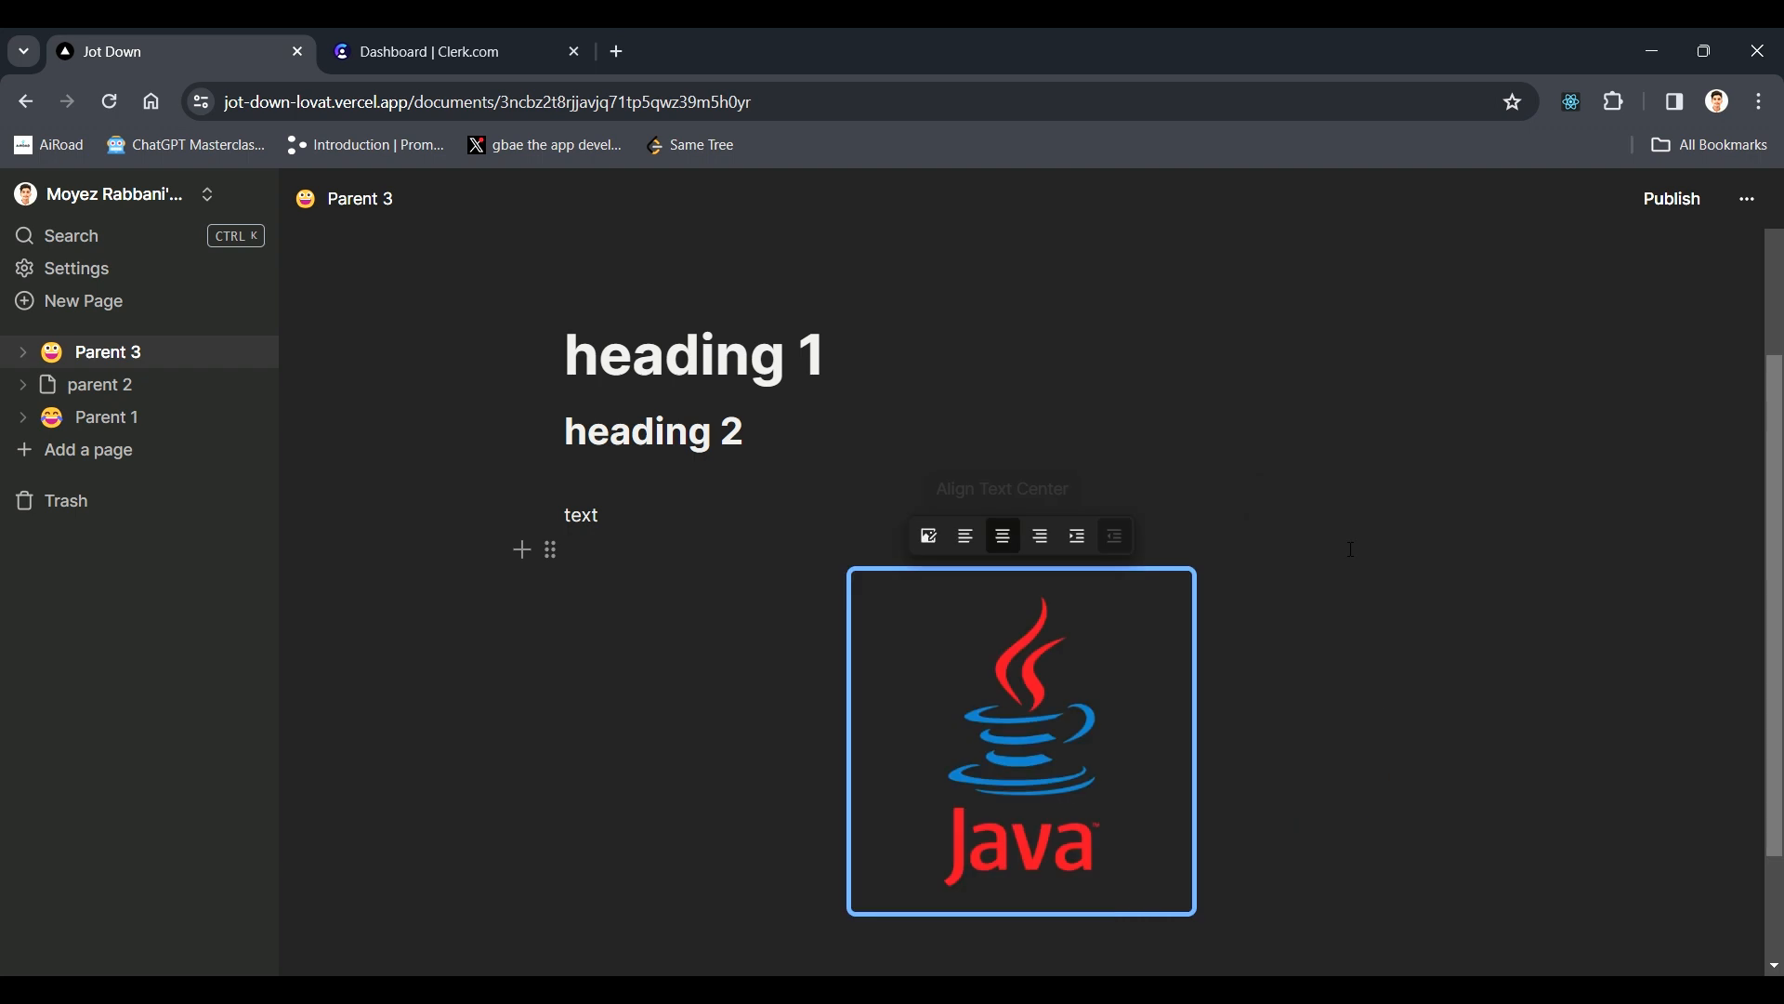
click(966, 537)
scroll(1354, 662, down, 2)
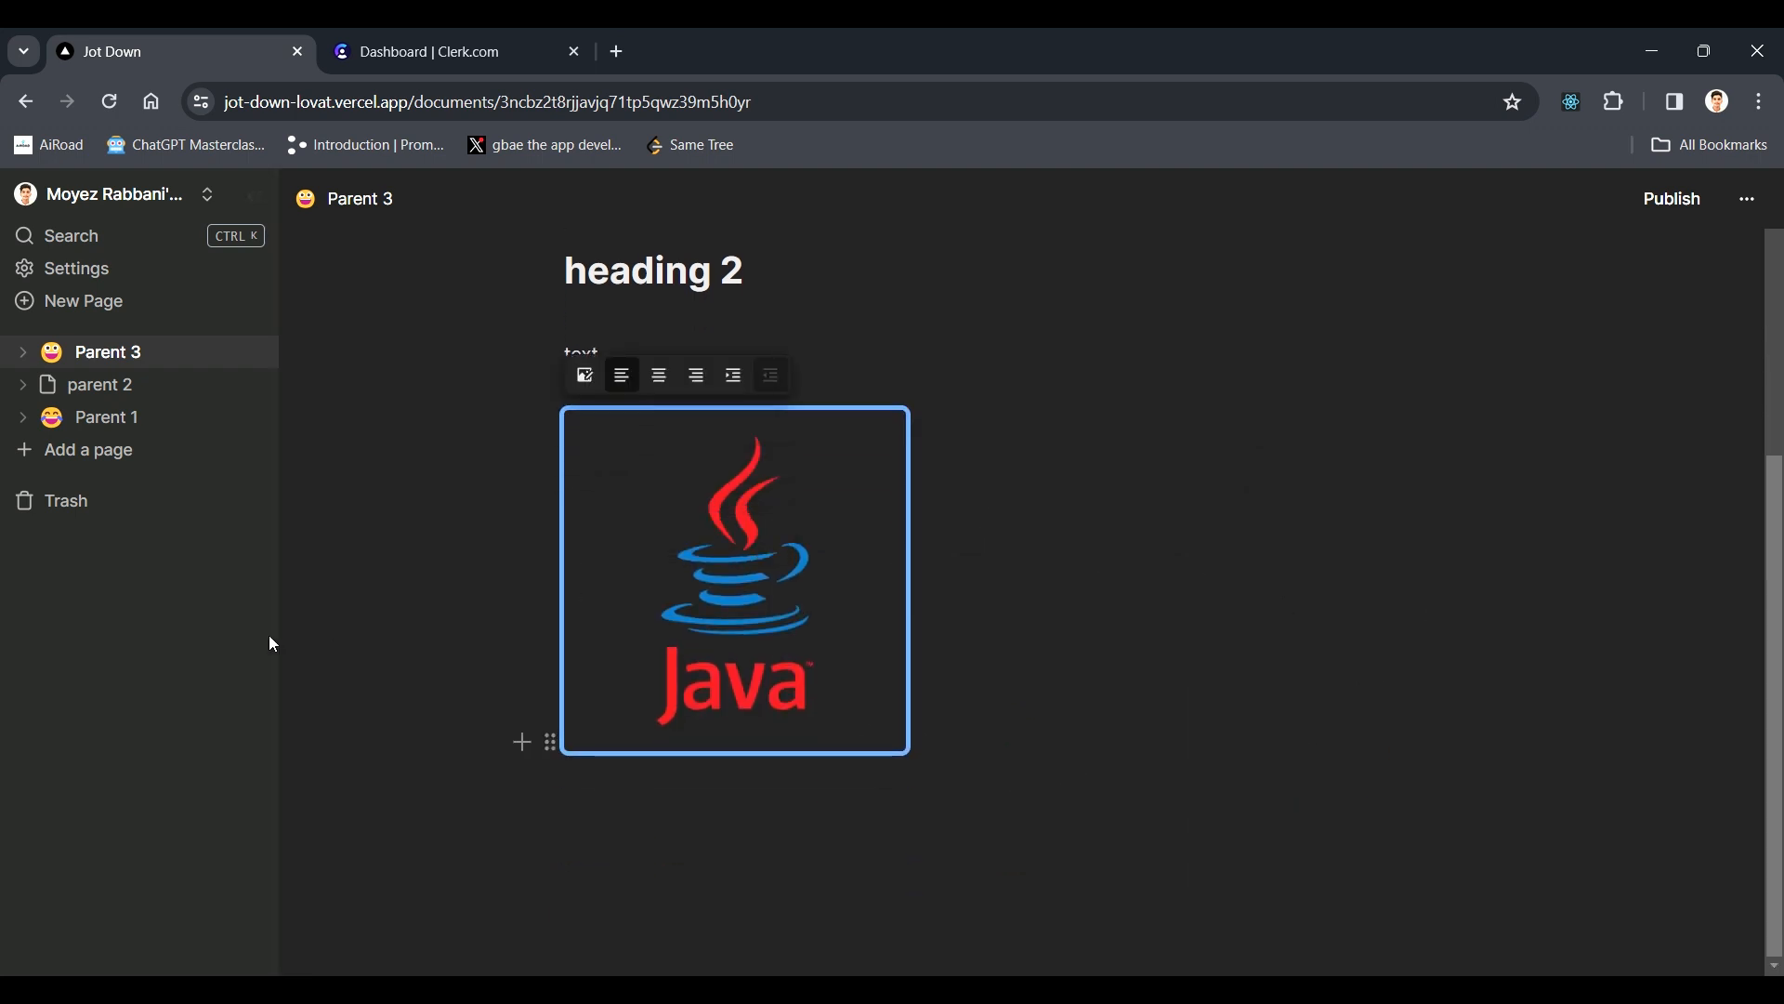
- Add a child page under parent 2 and title it "child inside parent 2"
click(110, 399)
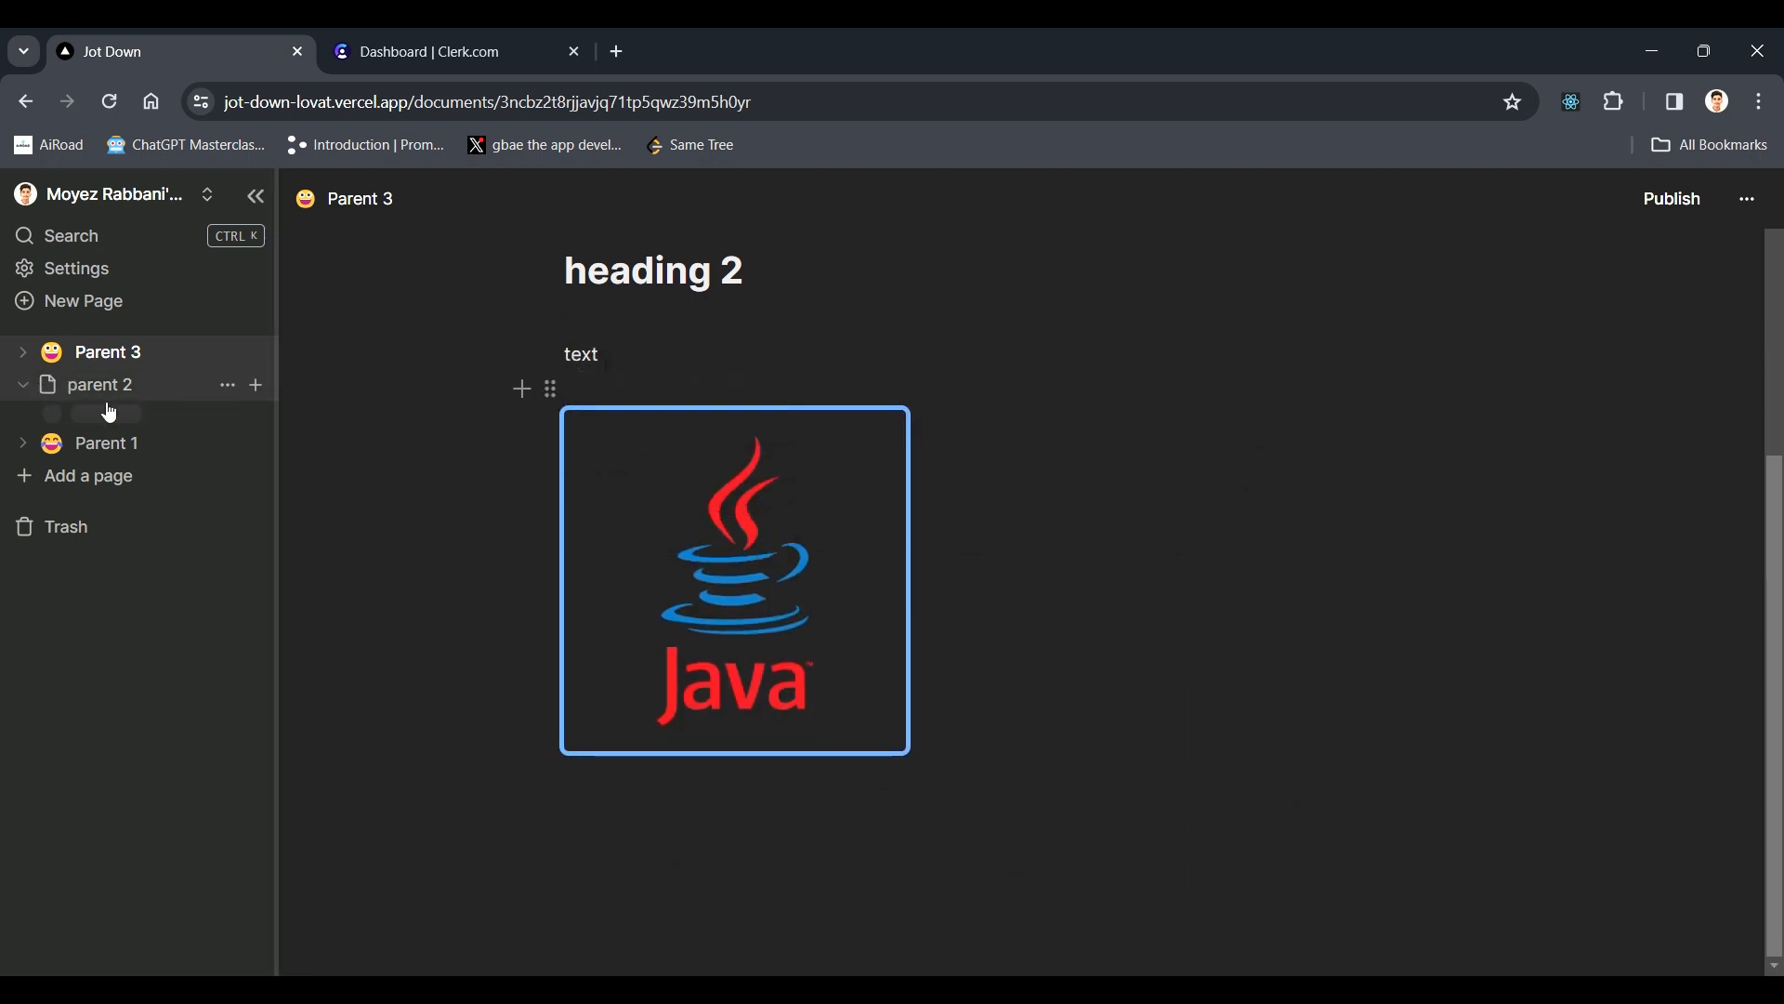
click(112, 387)
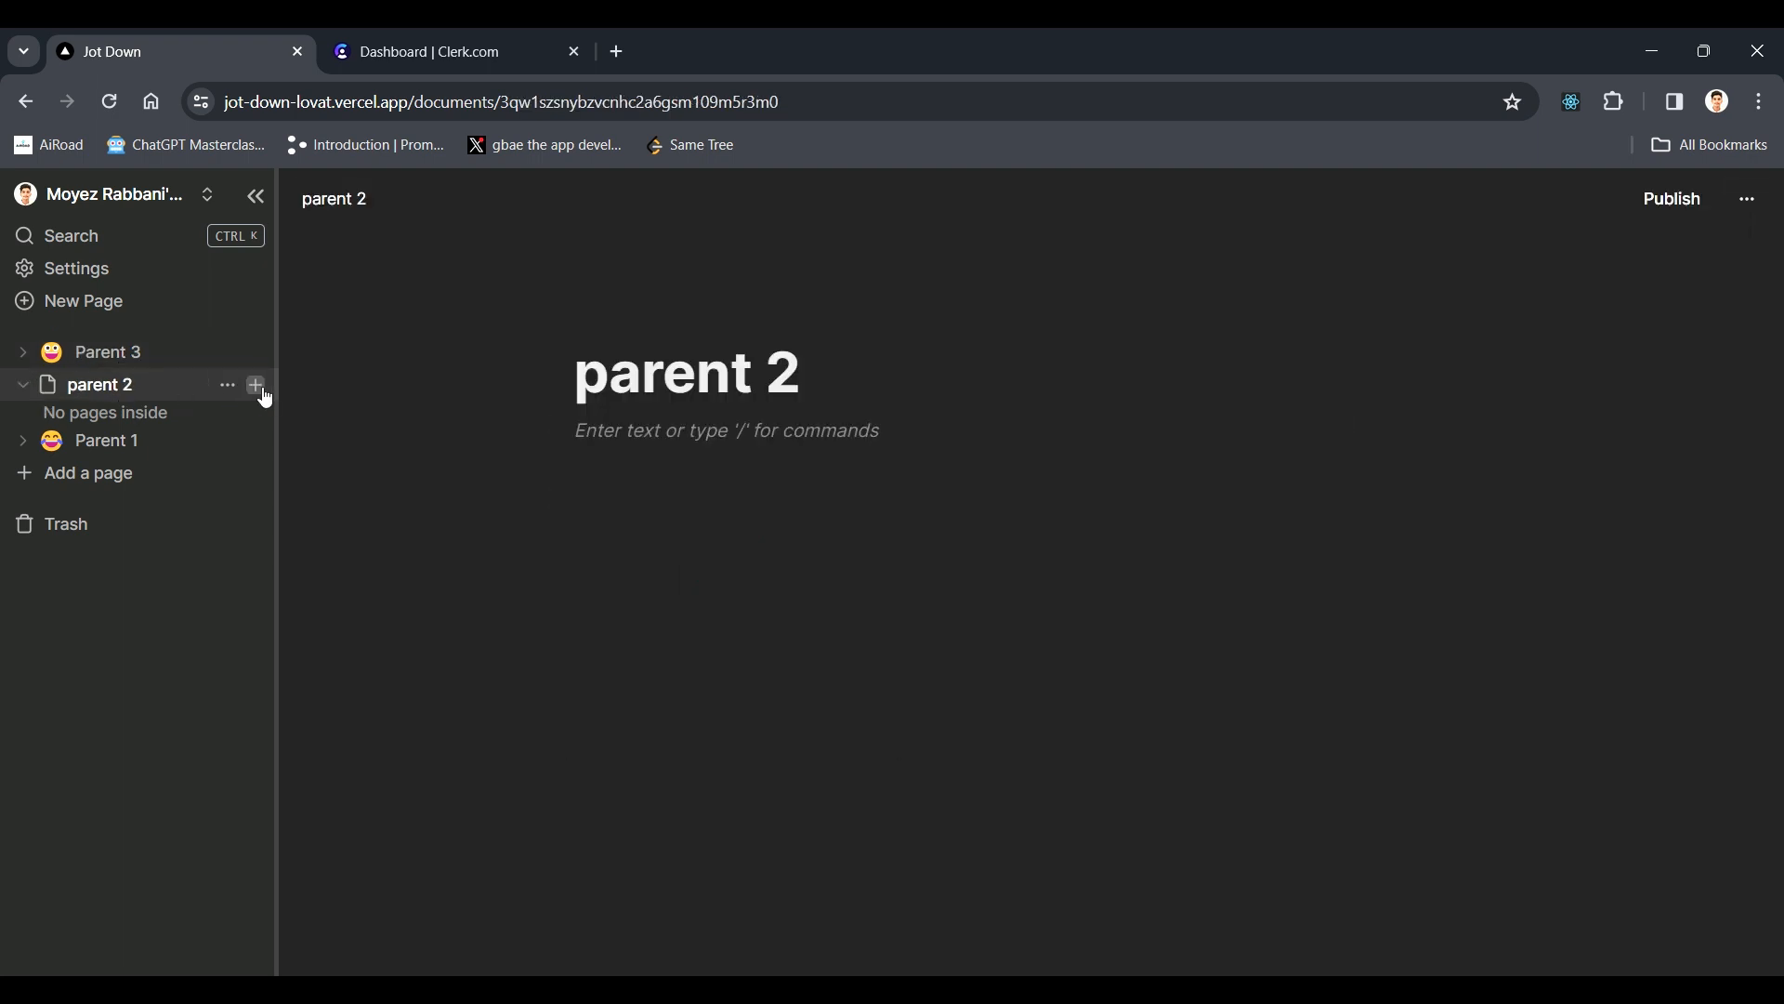
click(264, 396)
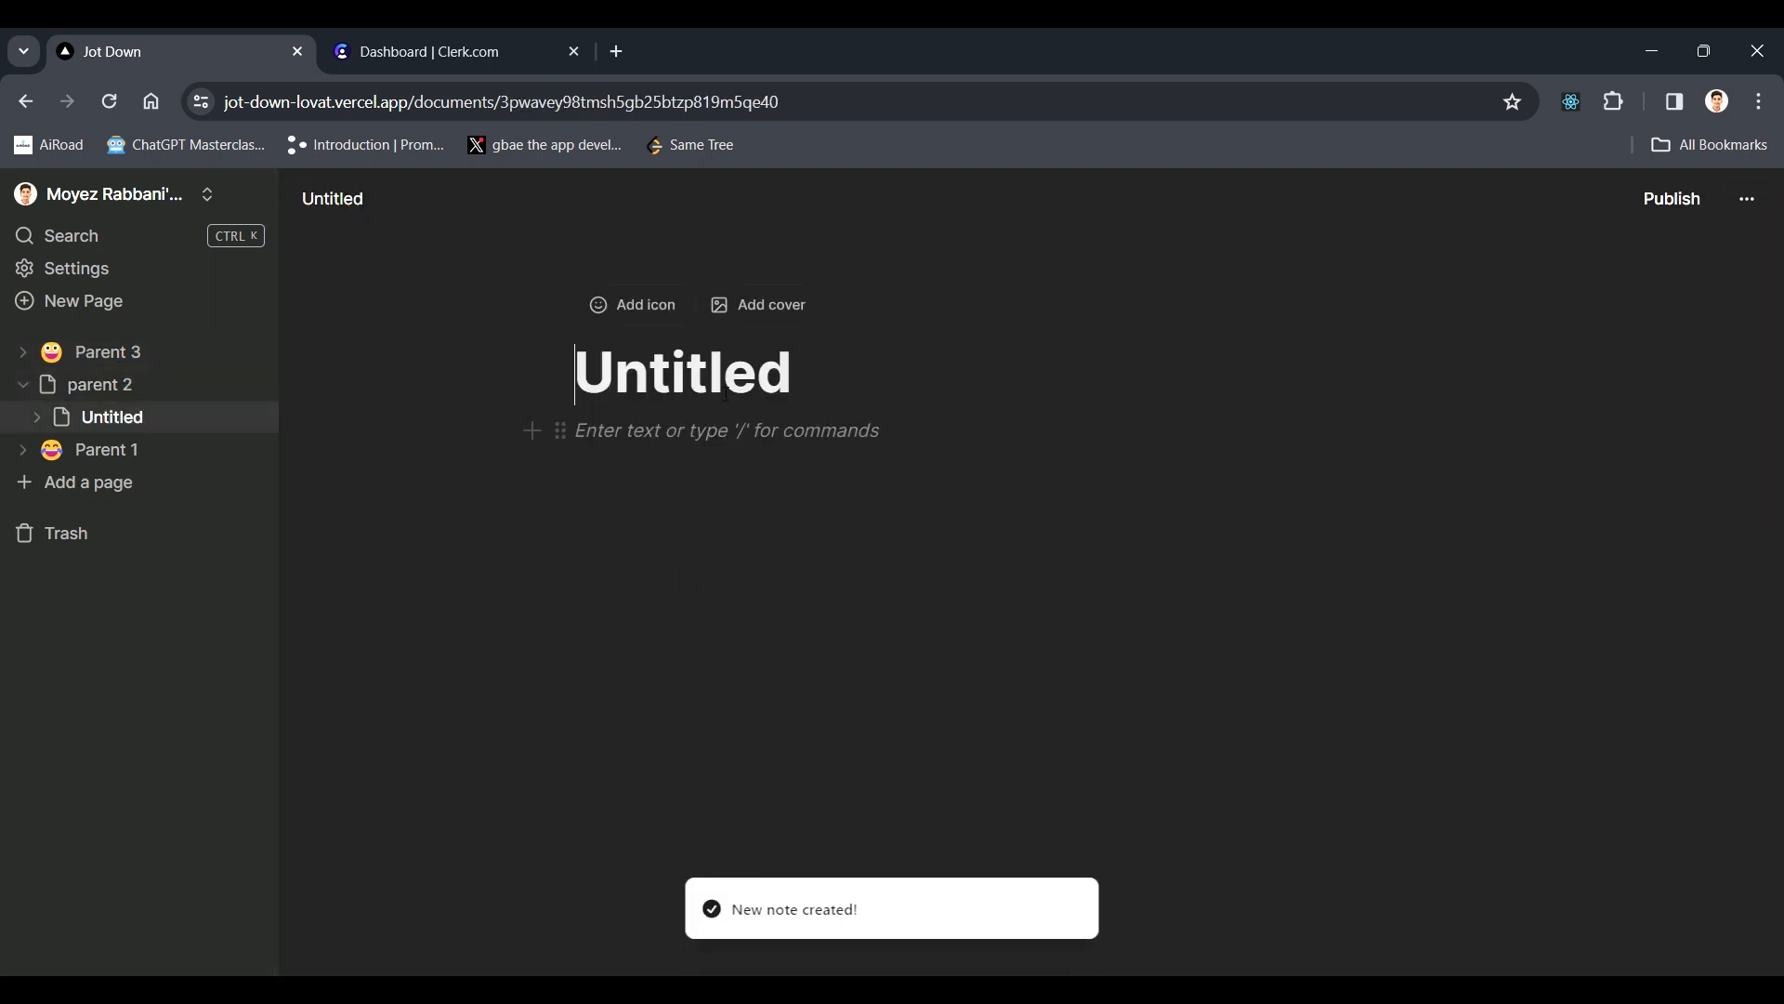
text(child)
key(ctrl+a)
text(c)
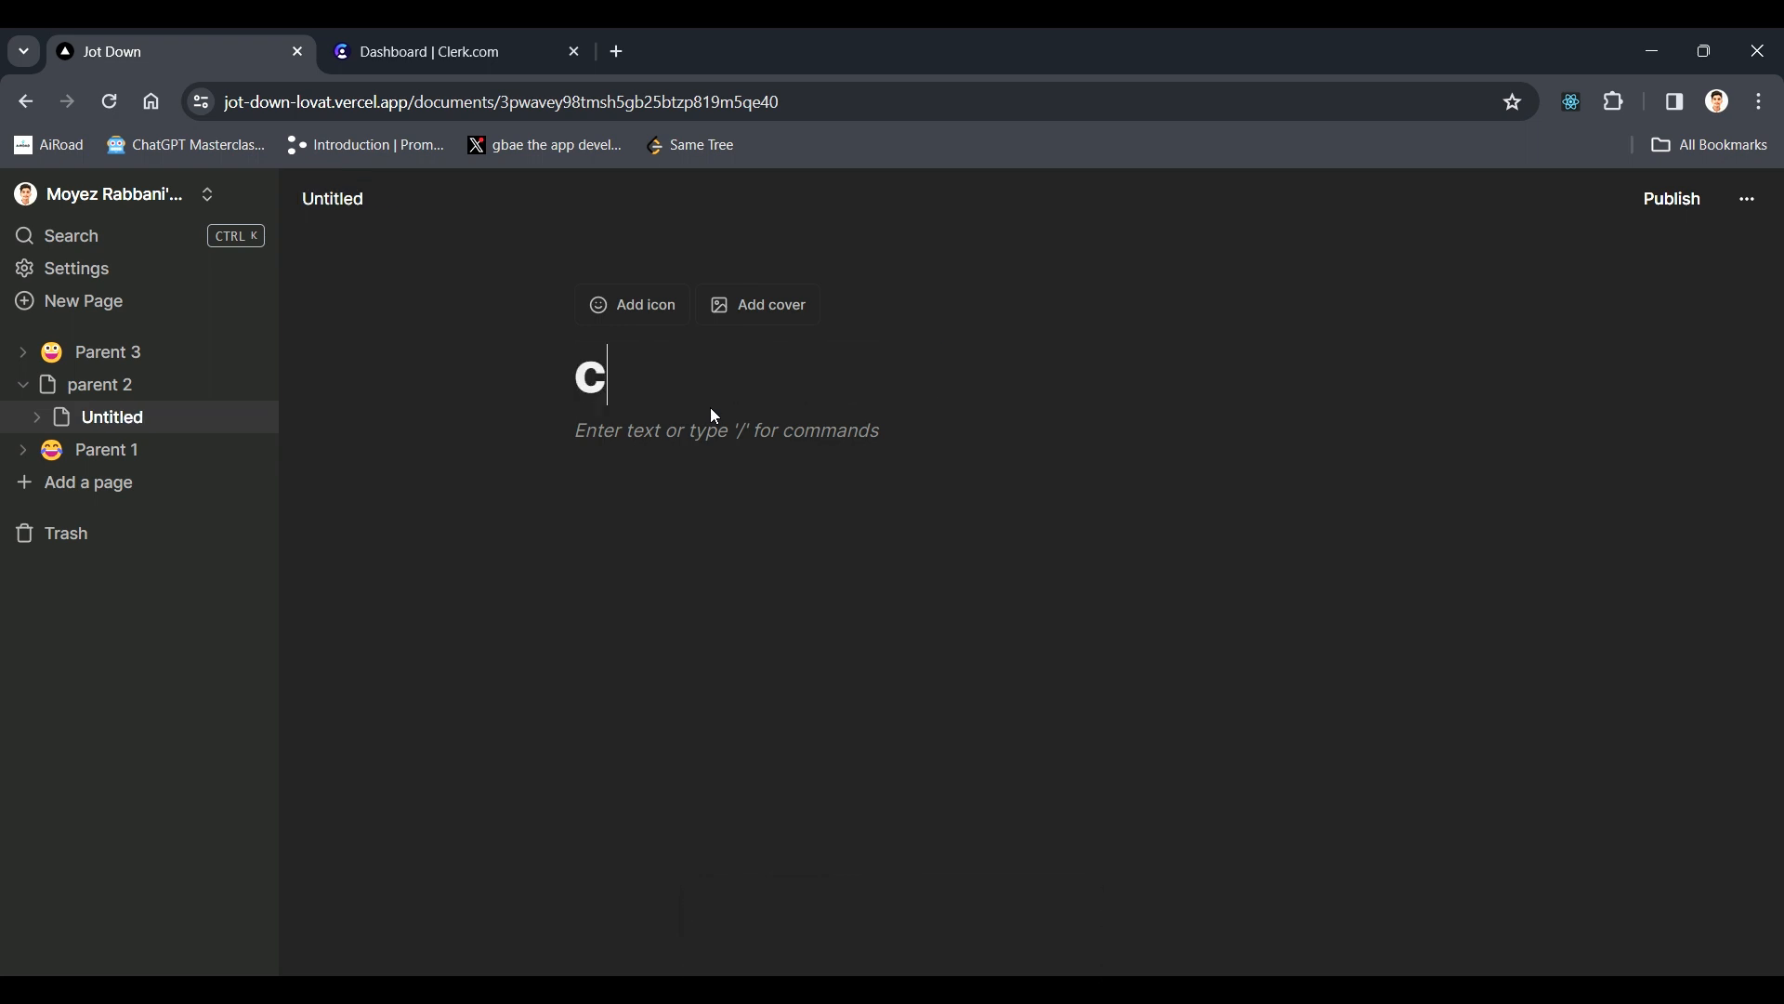
text(hild inside parent 2)
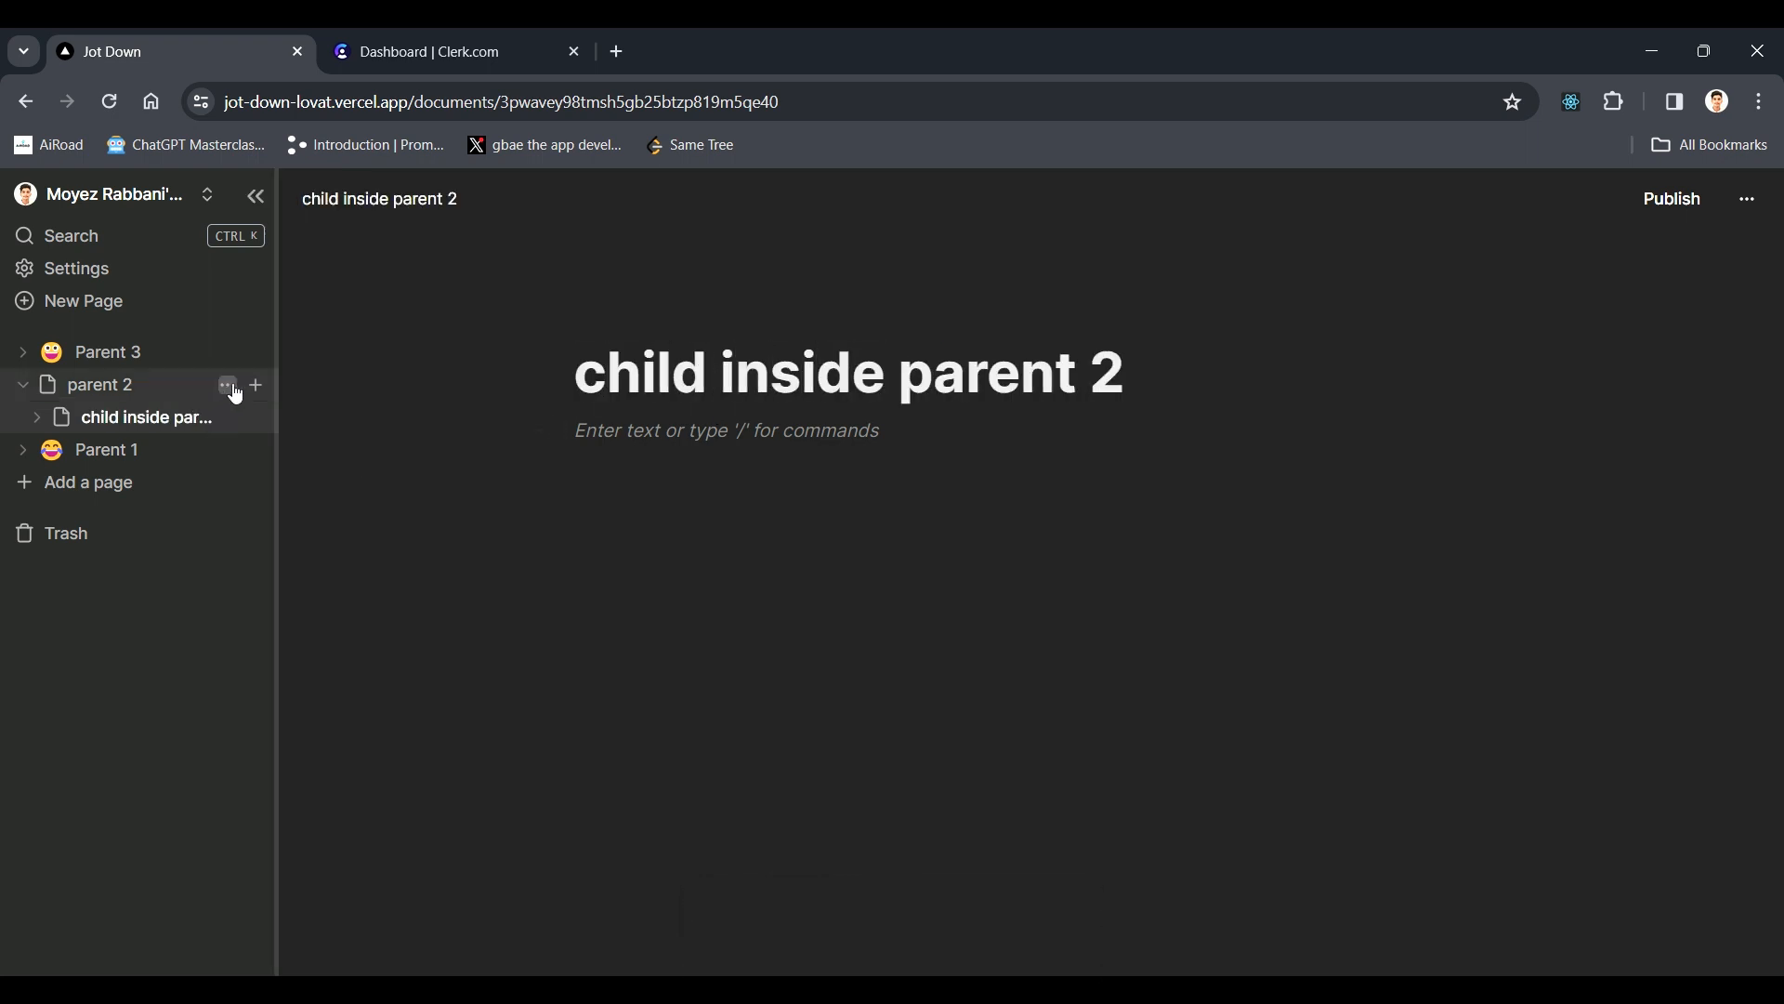
- Add a second child page under parent 2, also titled "child inside parent 2"
click(253, 385)
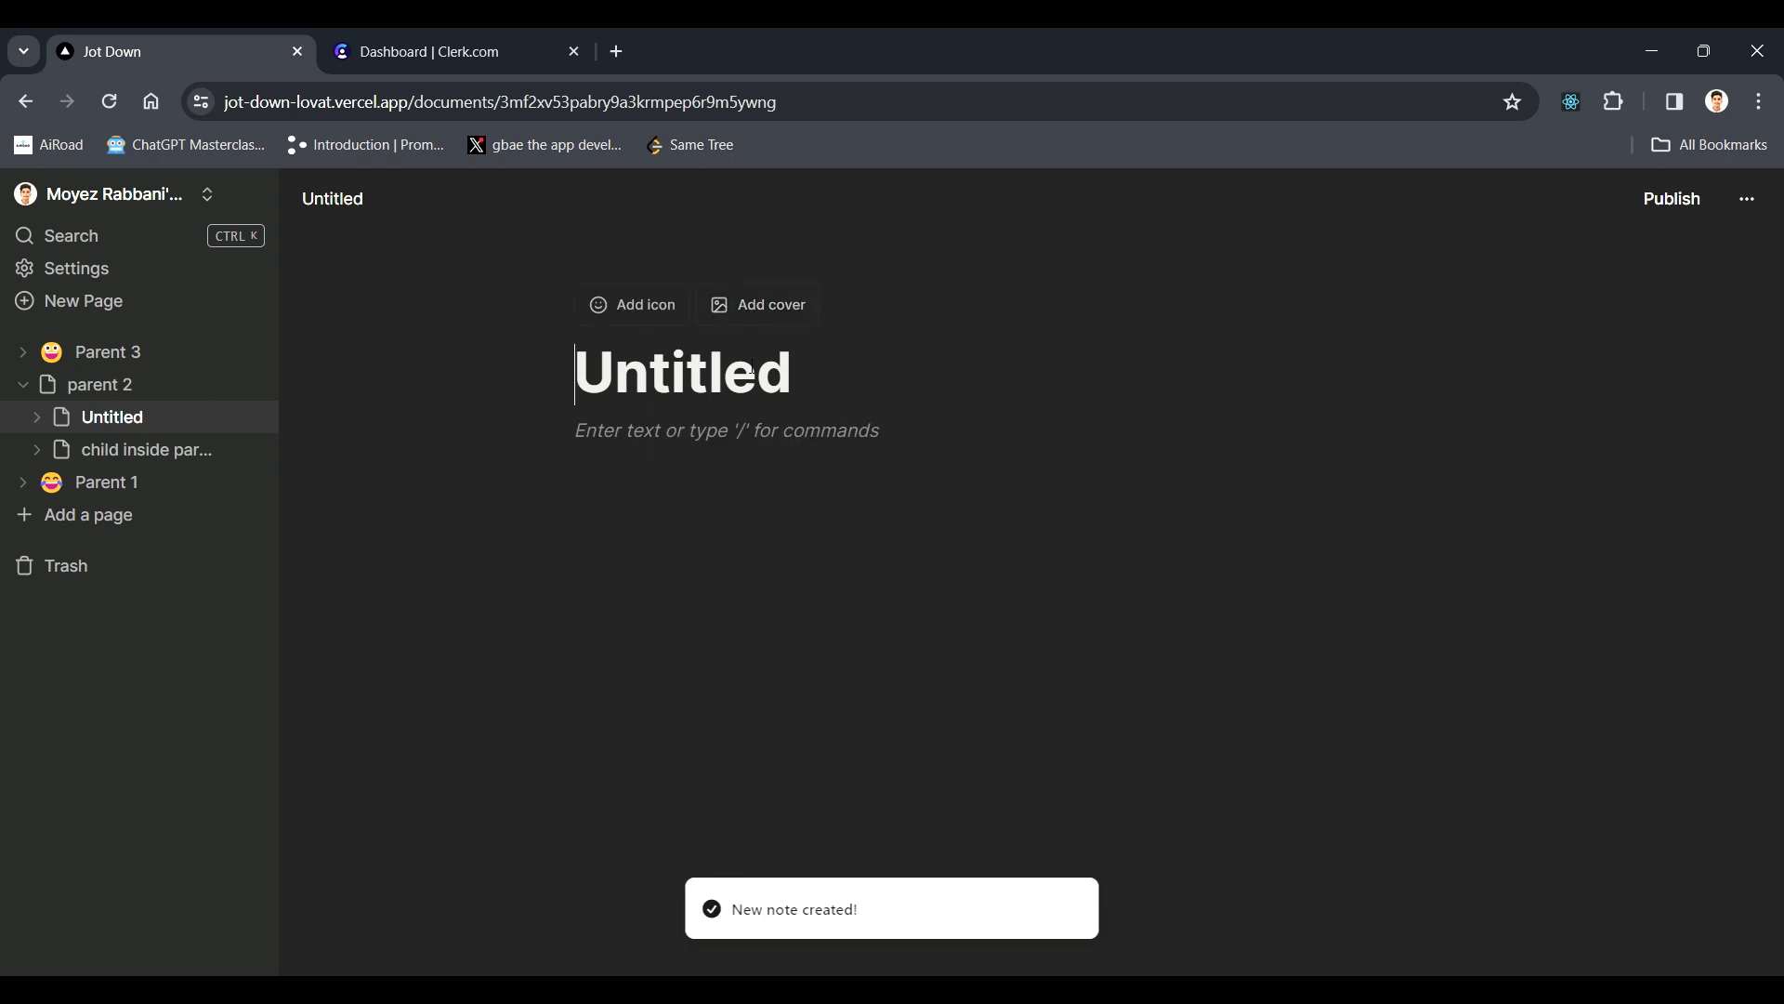
text(child)
key(ctrl+a)
key(BackSpace)
text(child in)
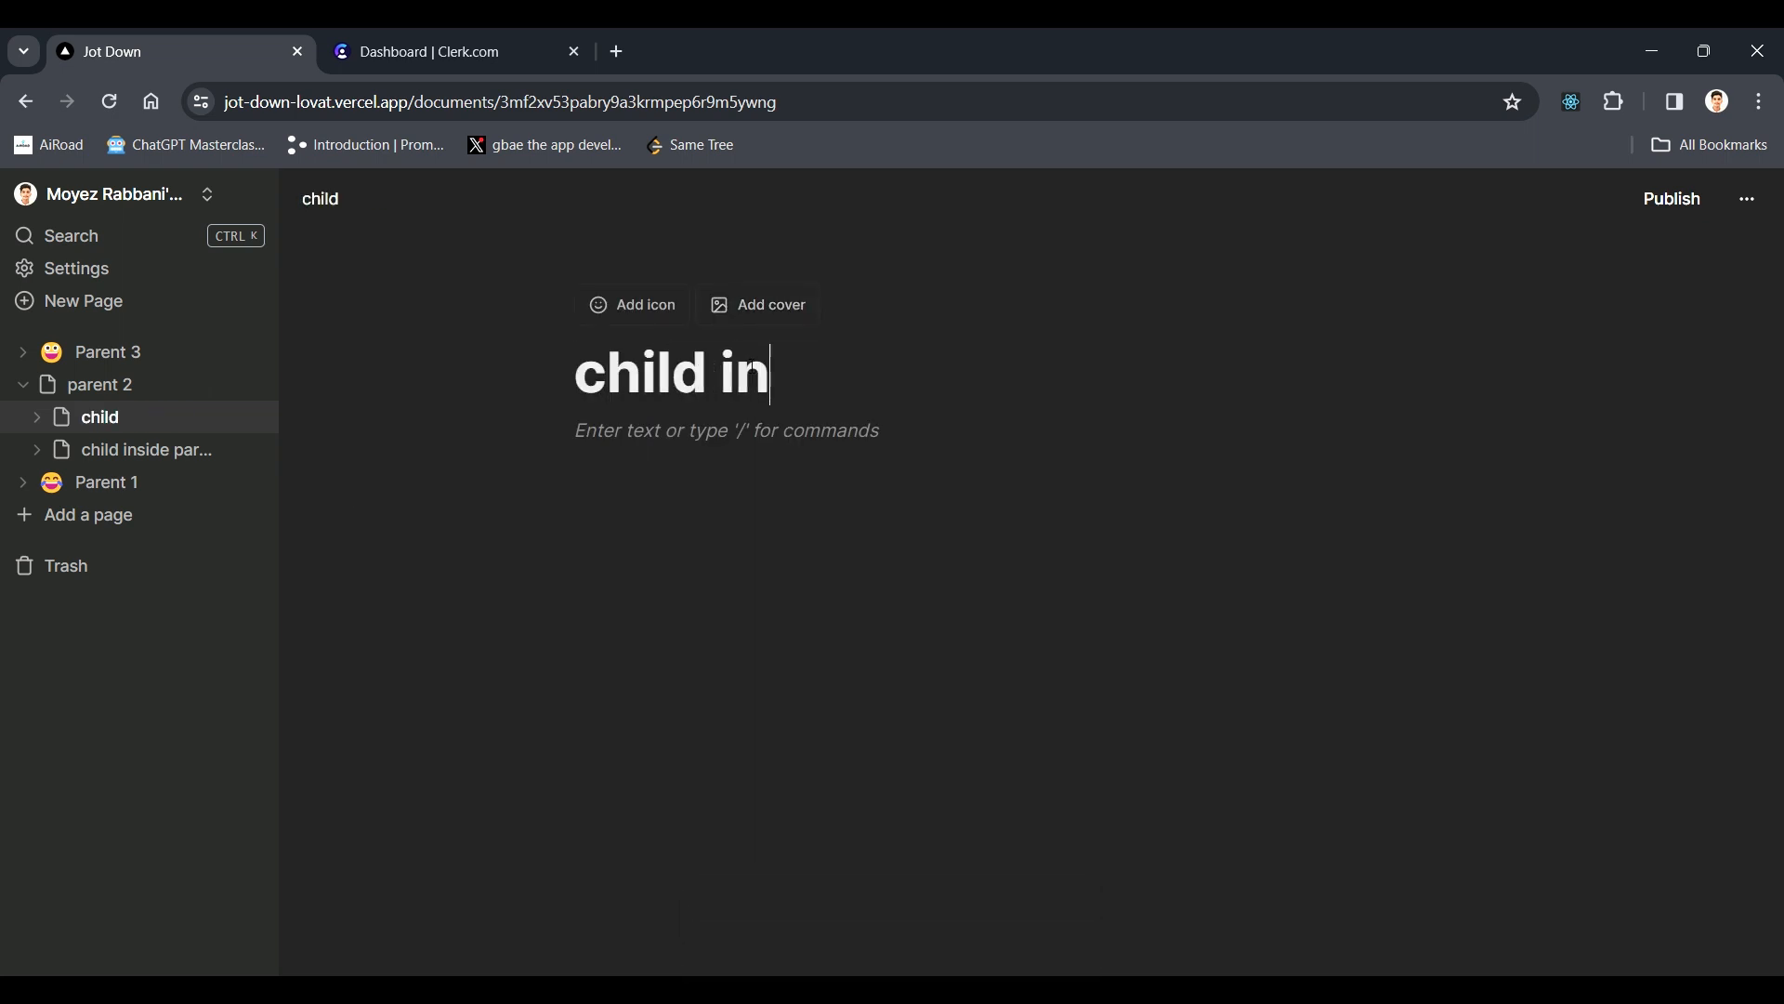
text(side parent 3)
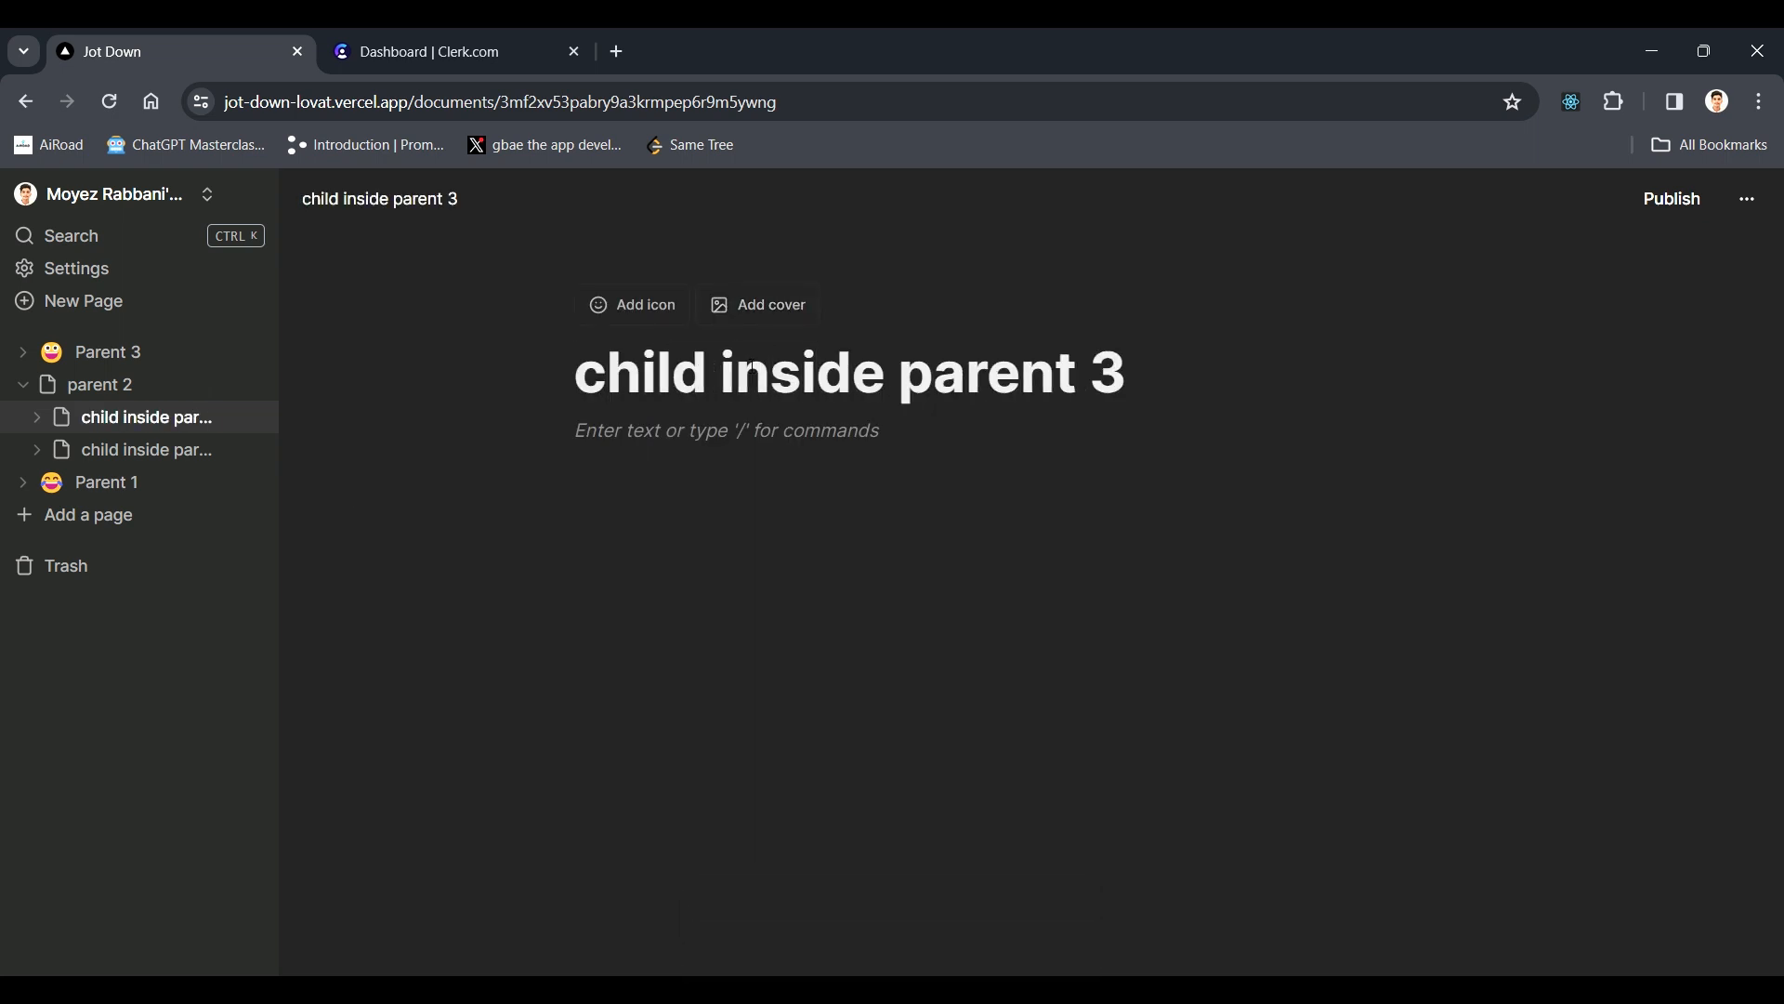
click(1141, 367)
key(BackSpace)
text(2)
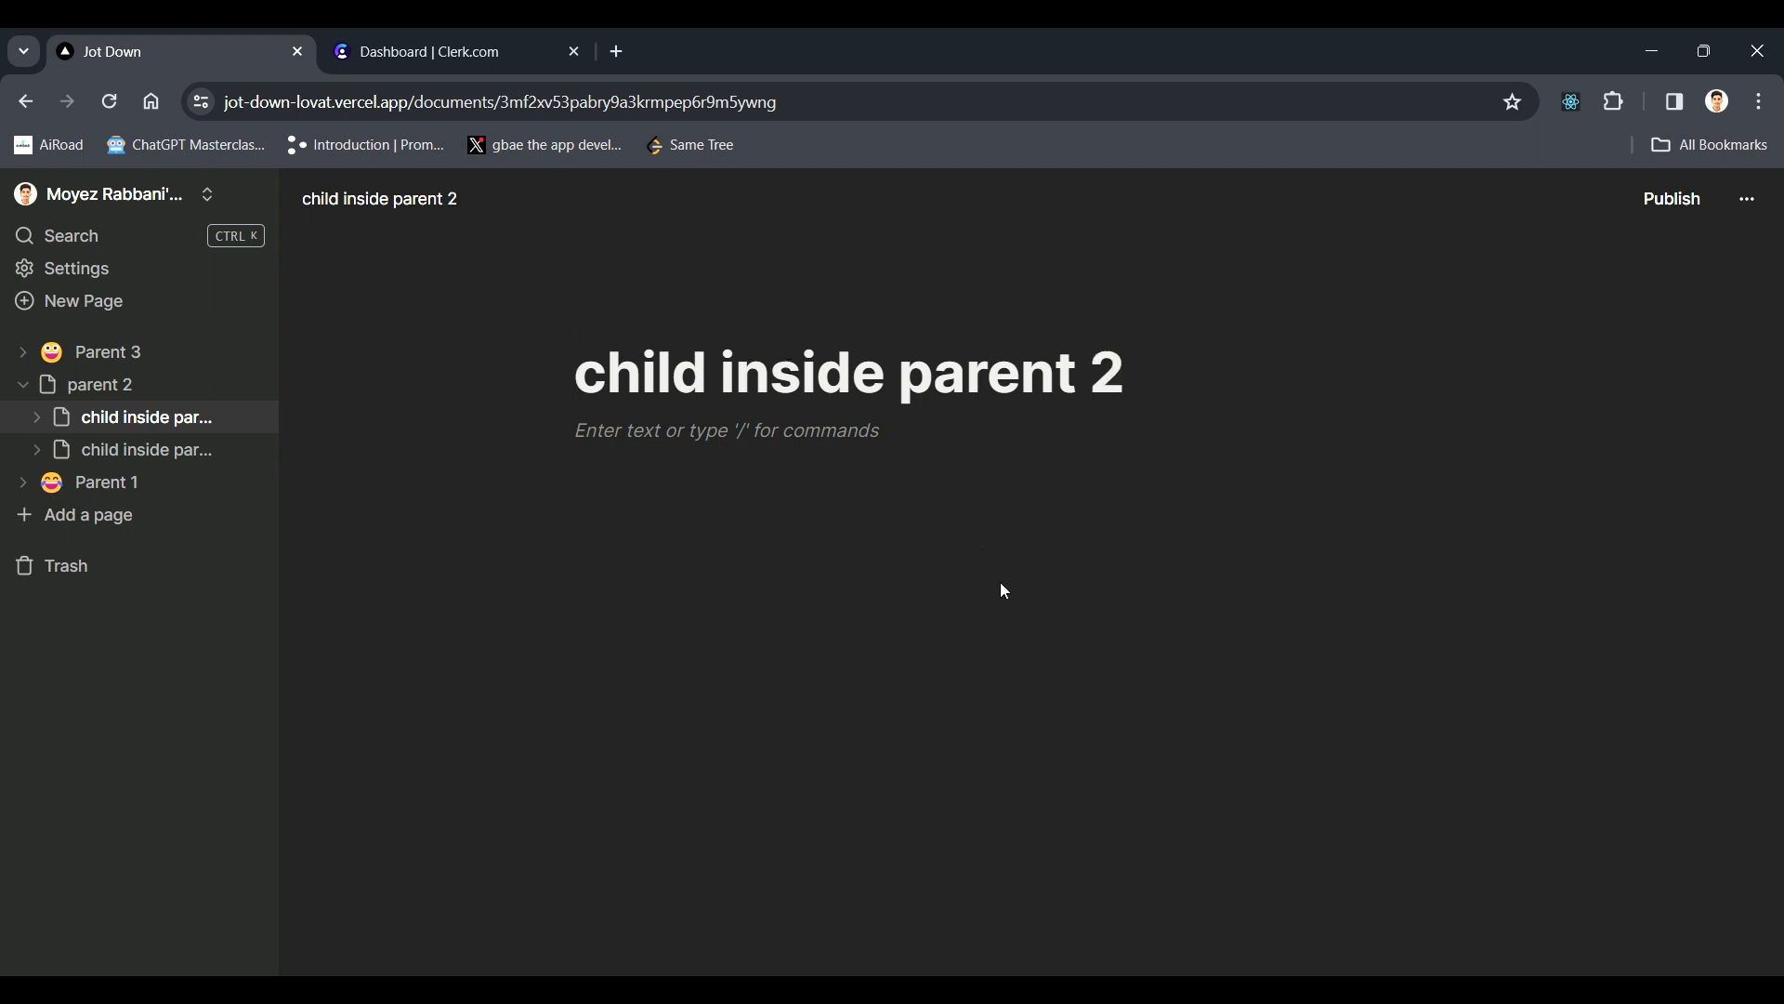
- Move the first-listed child page under parent 2 to the trash
click(199, 424)
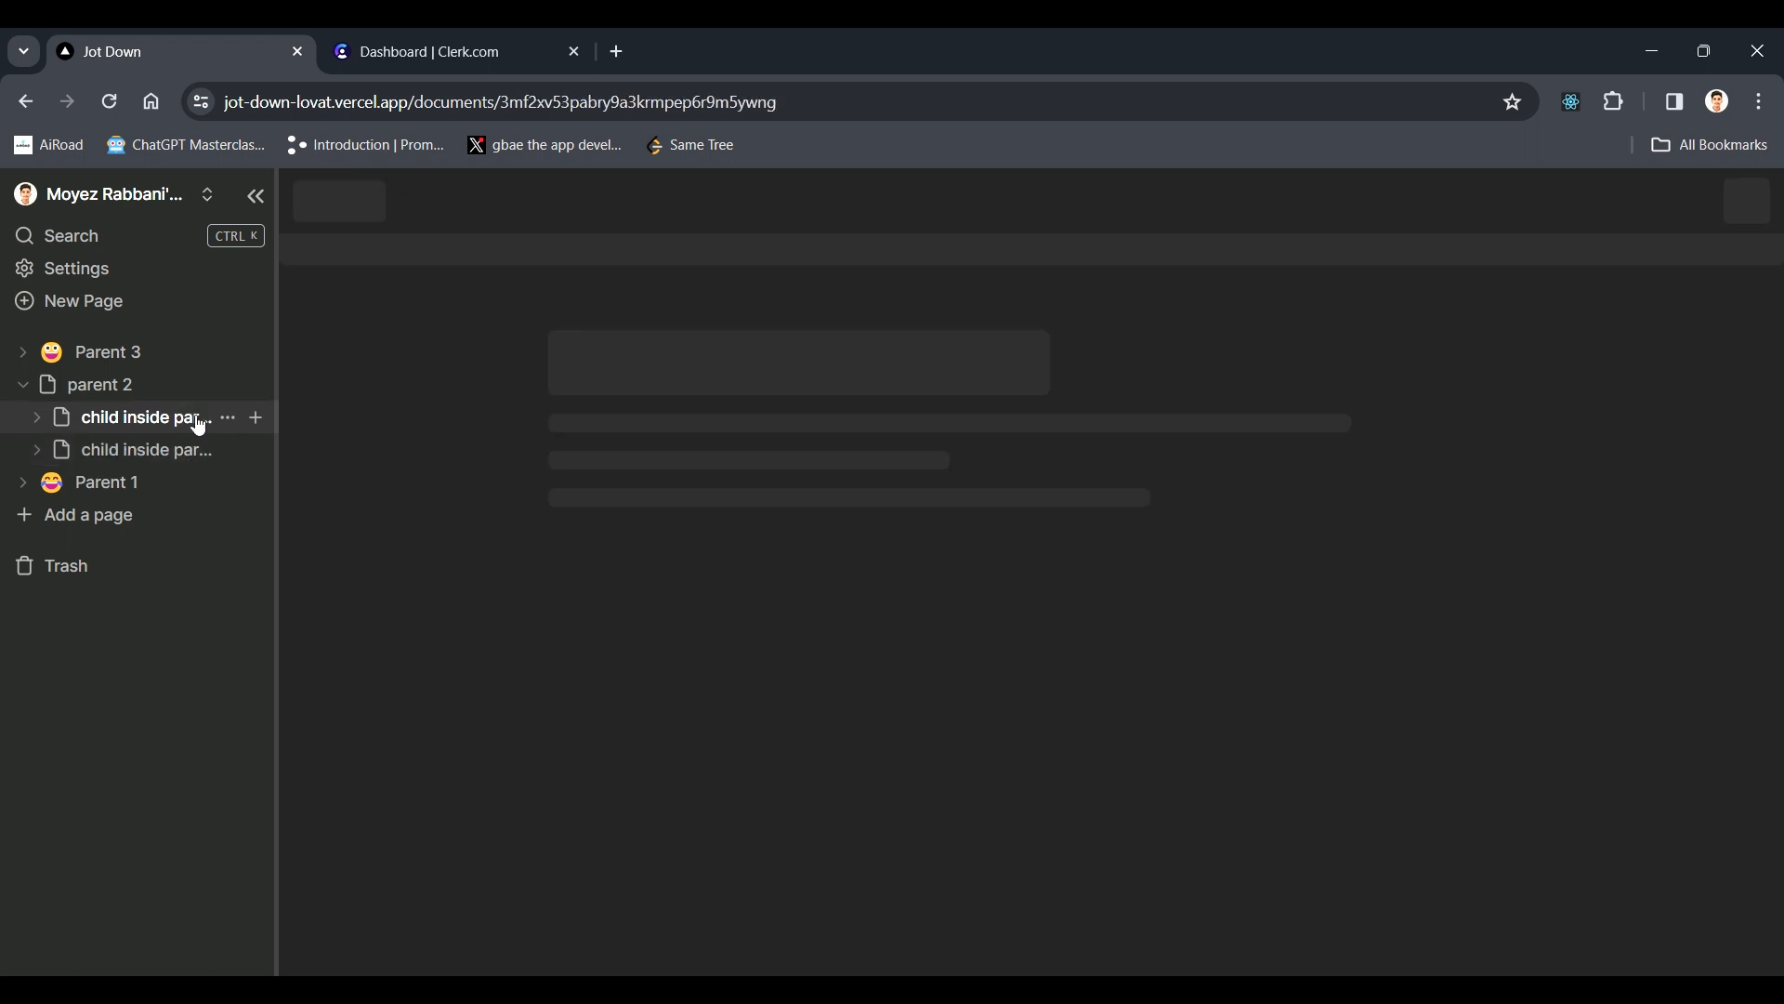
click(1748, 200)
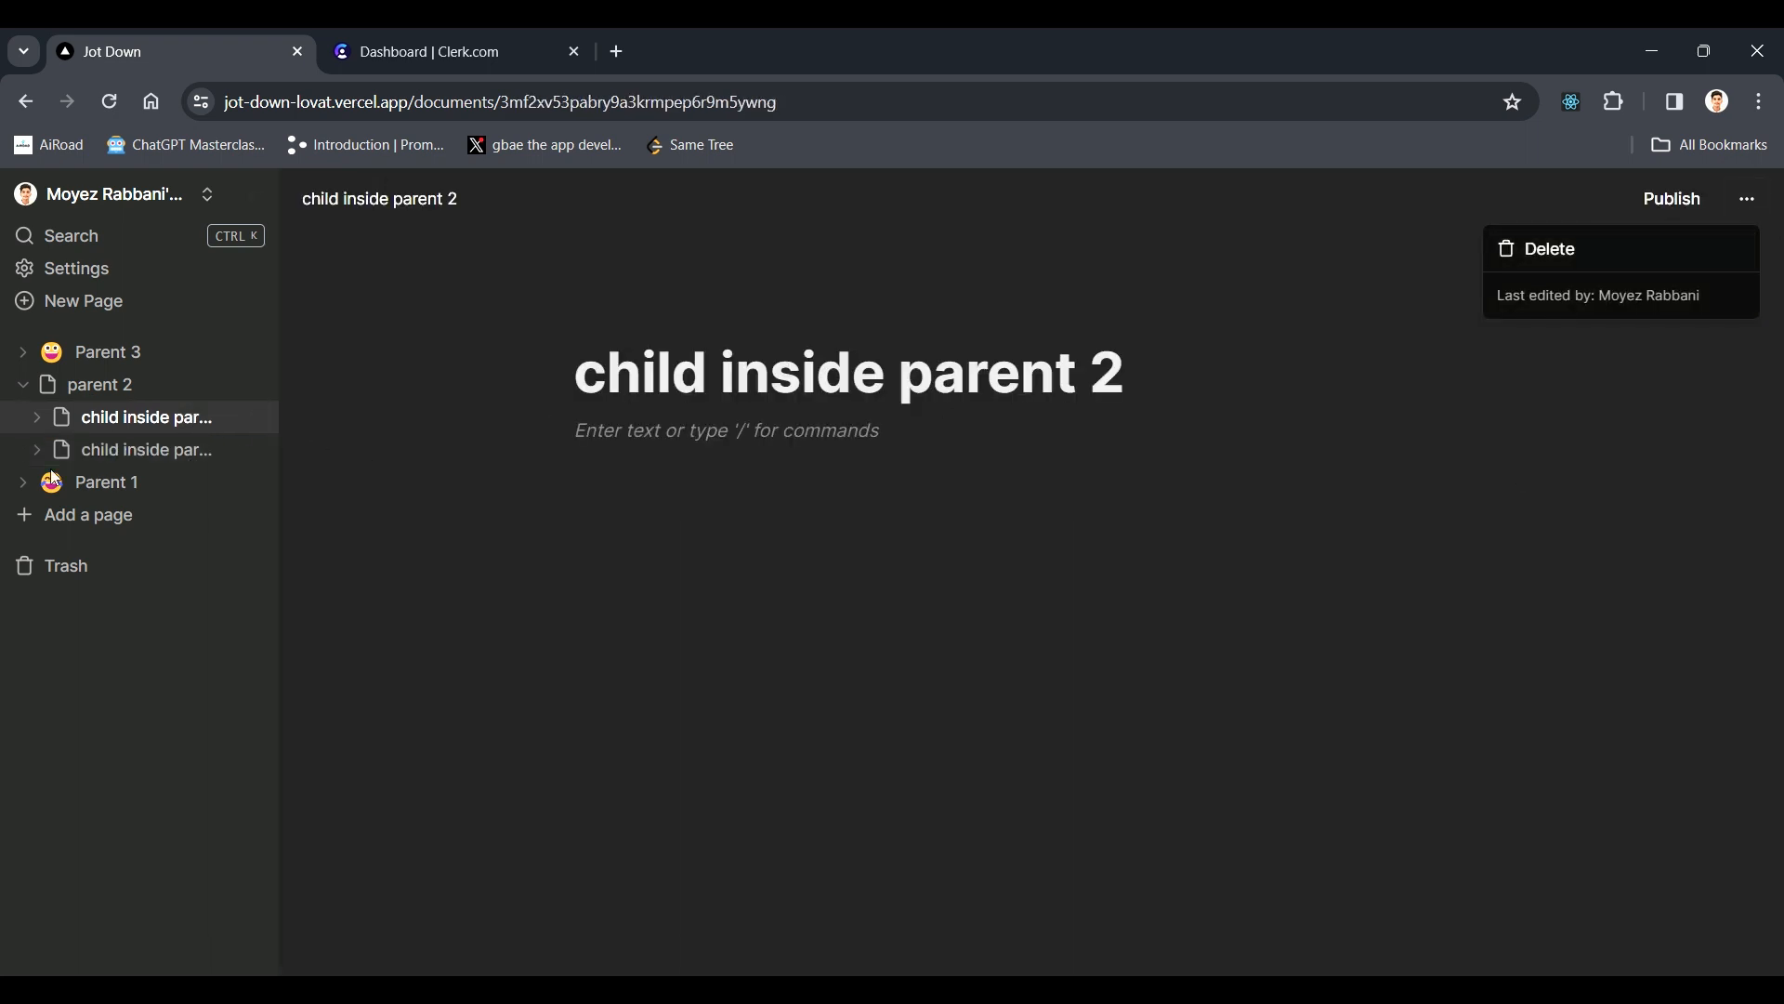
click(420, 480)
click(231, 423)
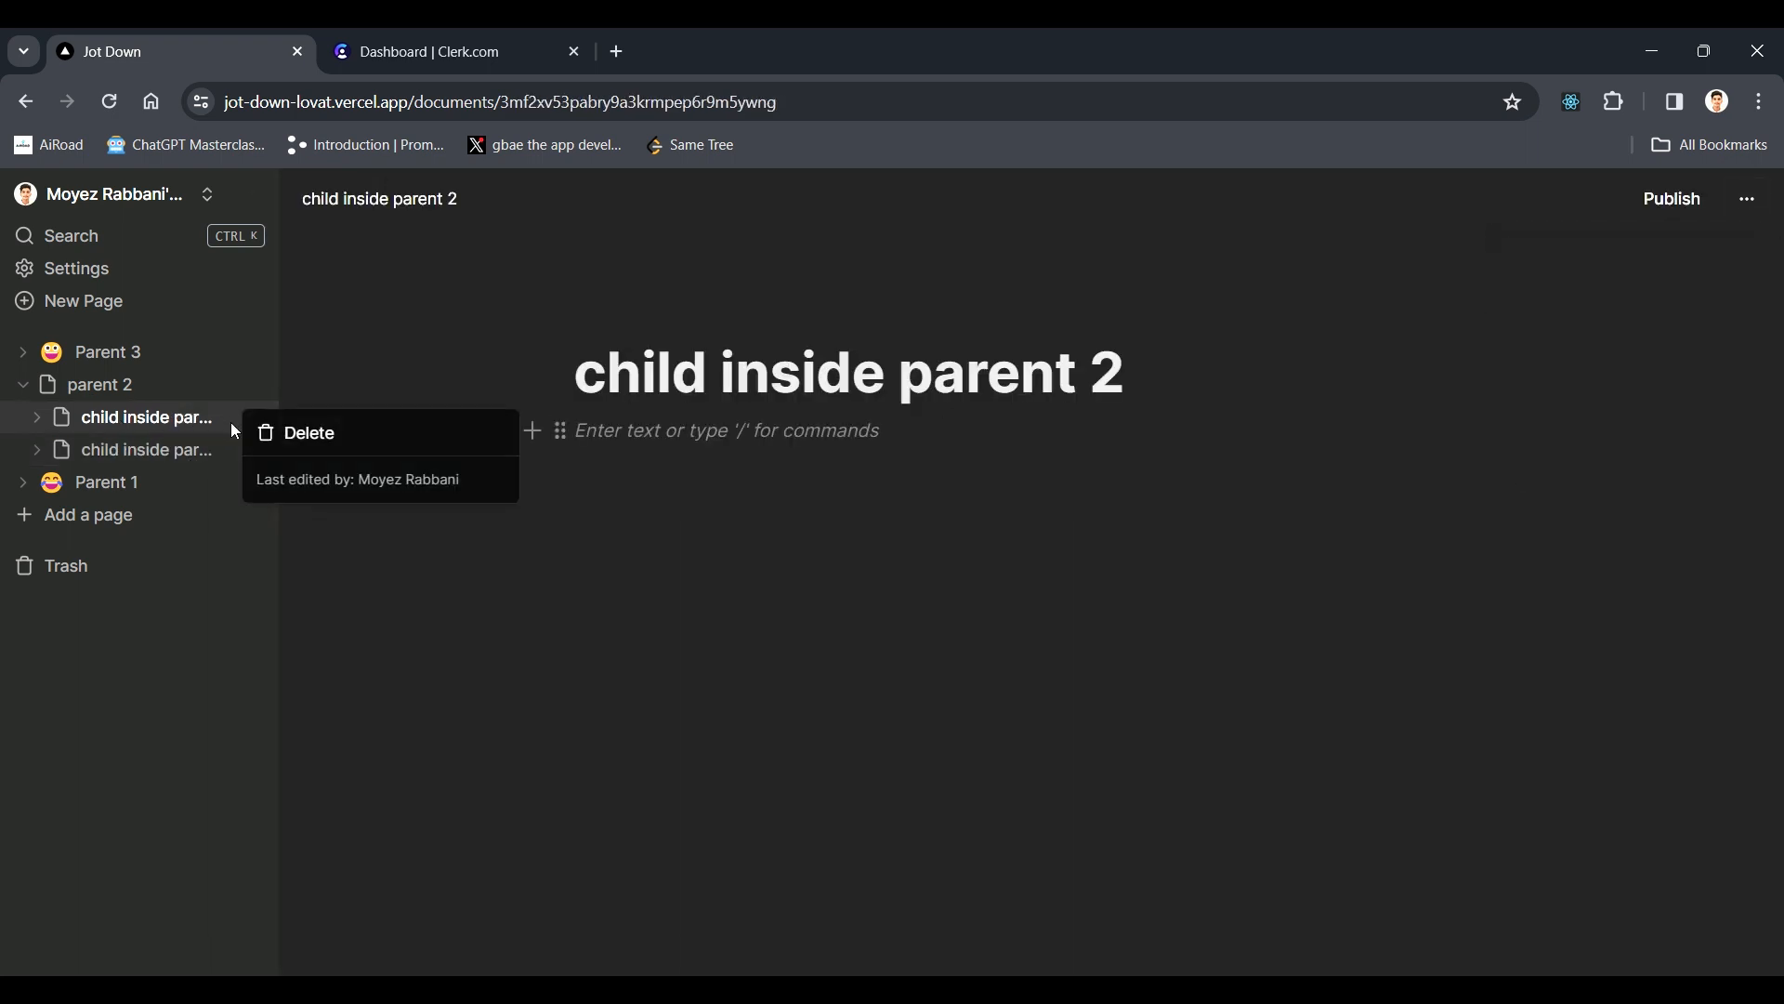
click(325, 437)
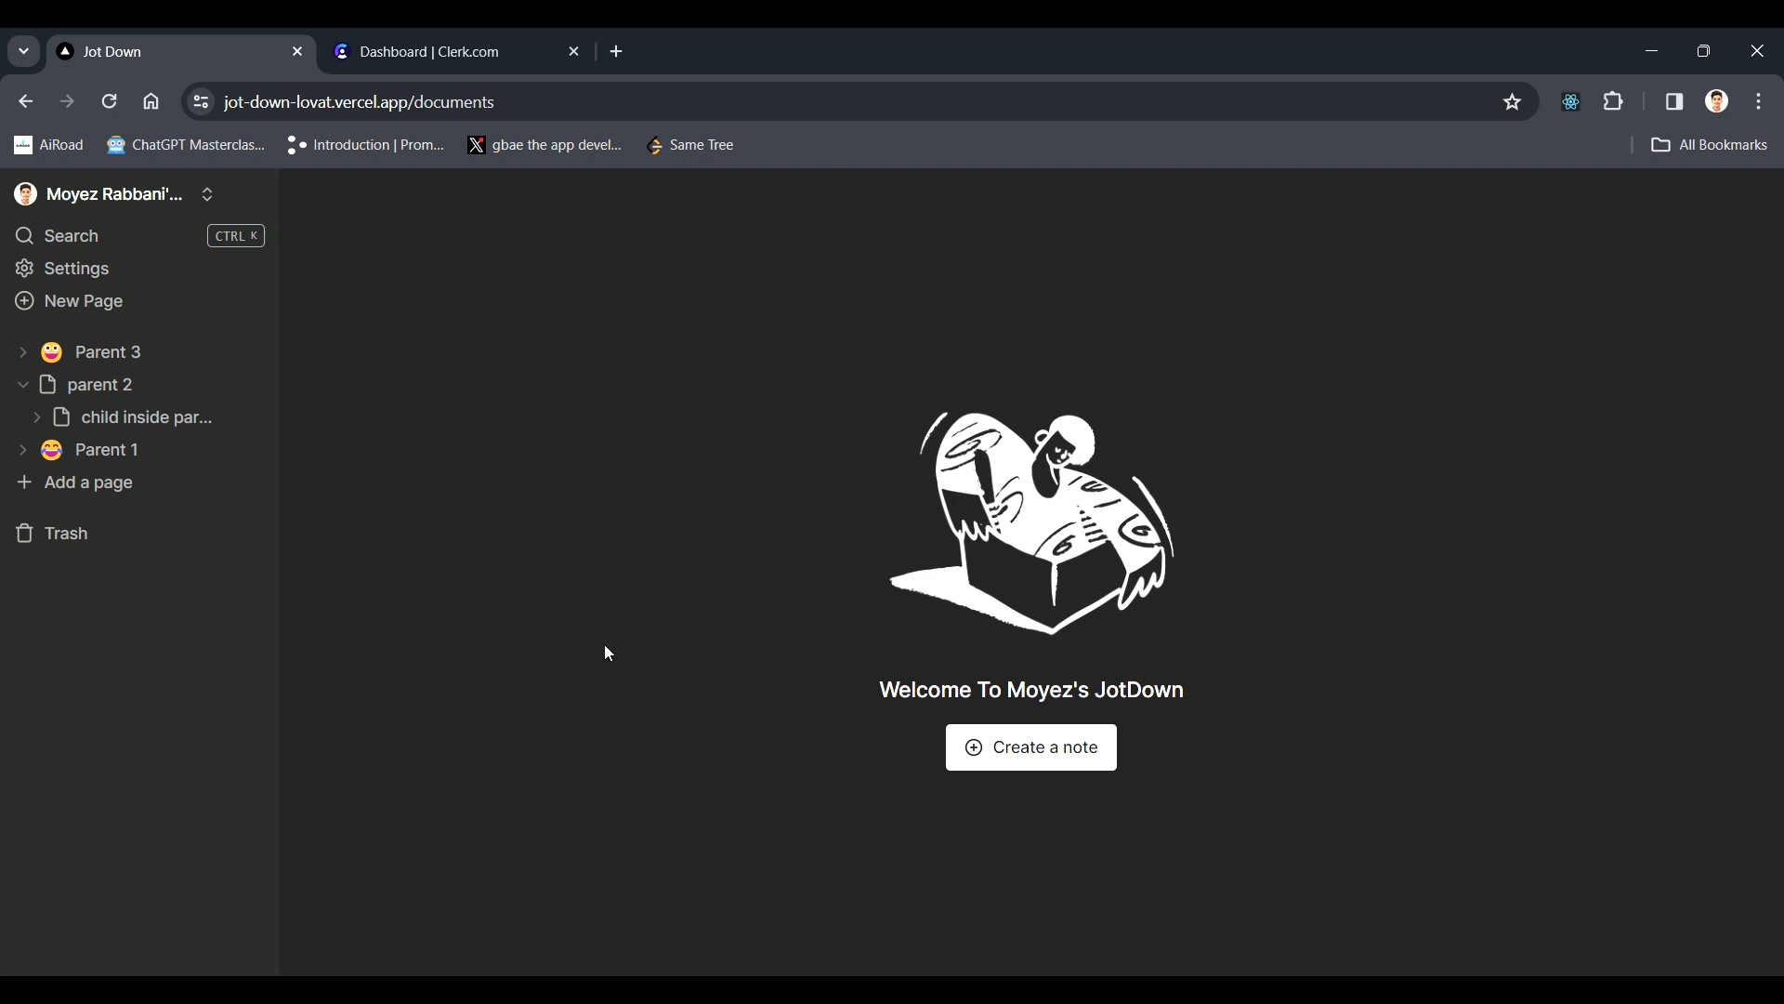
- Restore the "child inside parent 2" page from the trash
click(107, 544)
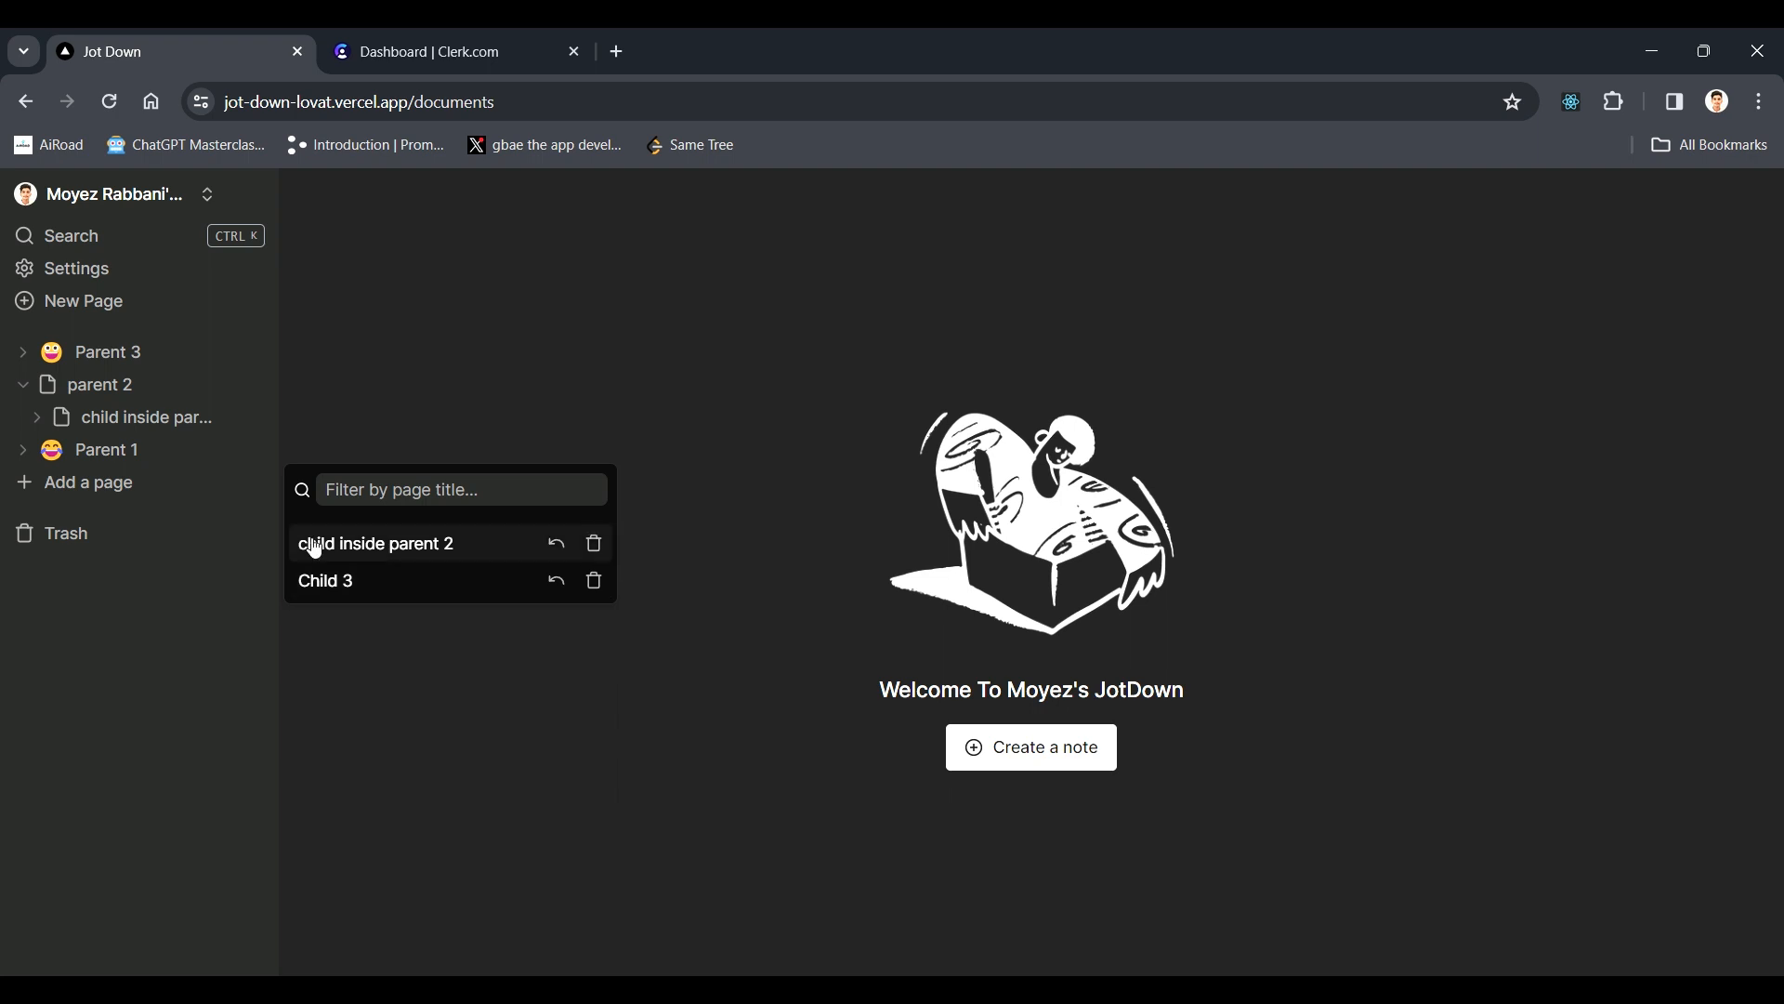
click(558, 546)
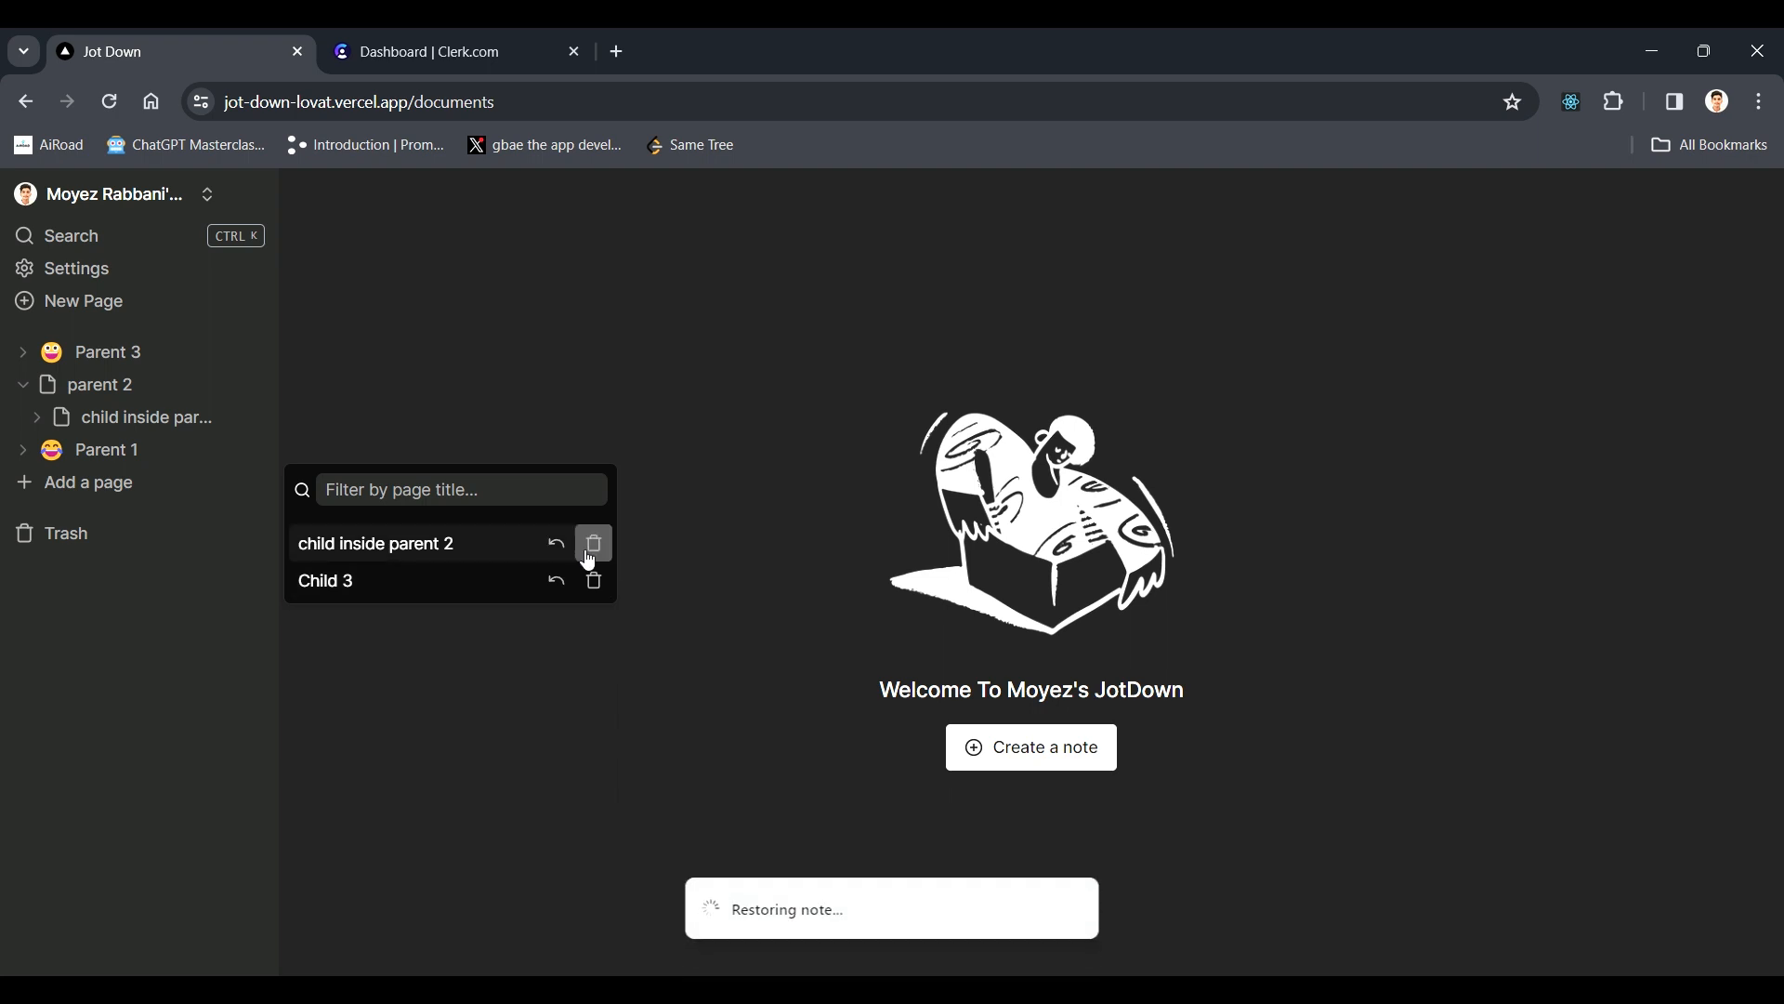
click(348, 708)
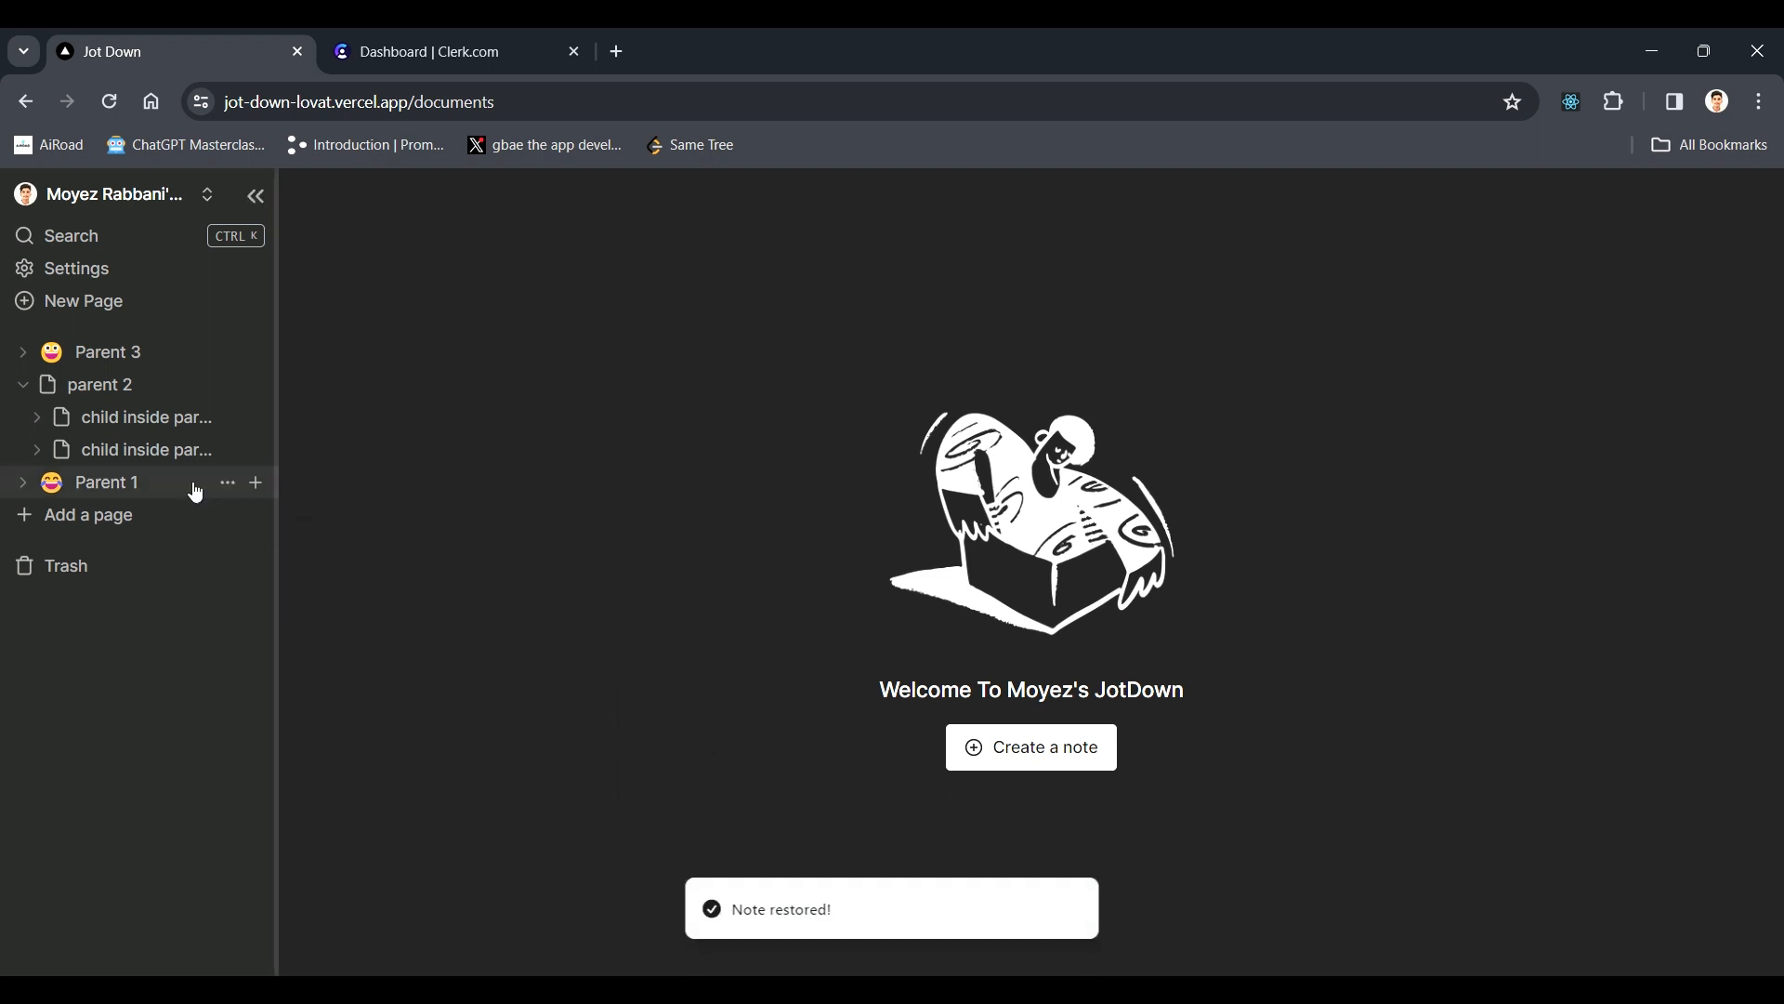
- Open the second-listed child page under parent 2 and move it to the trash
click(133, 465)
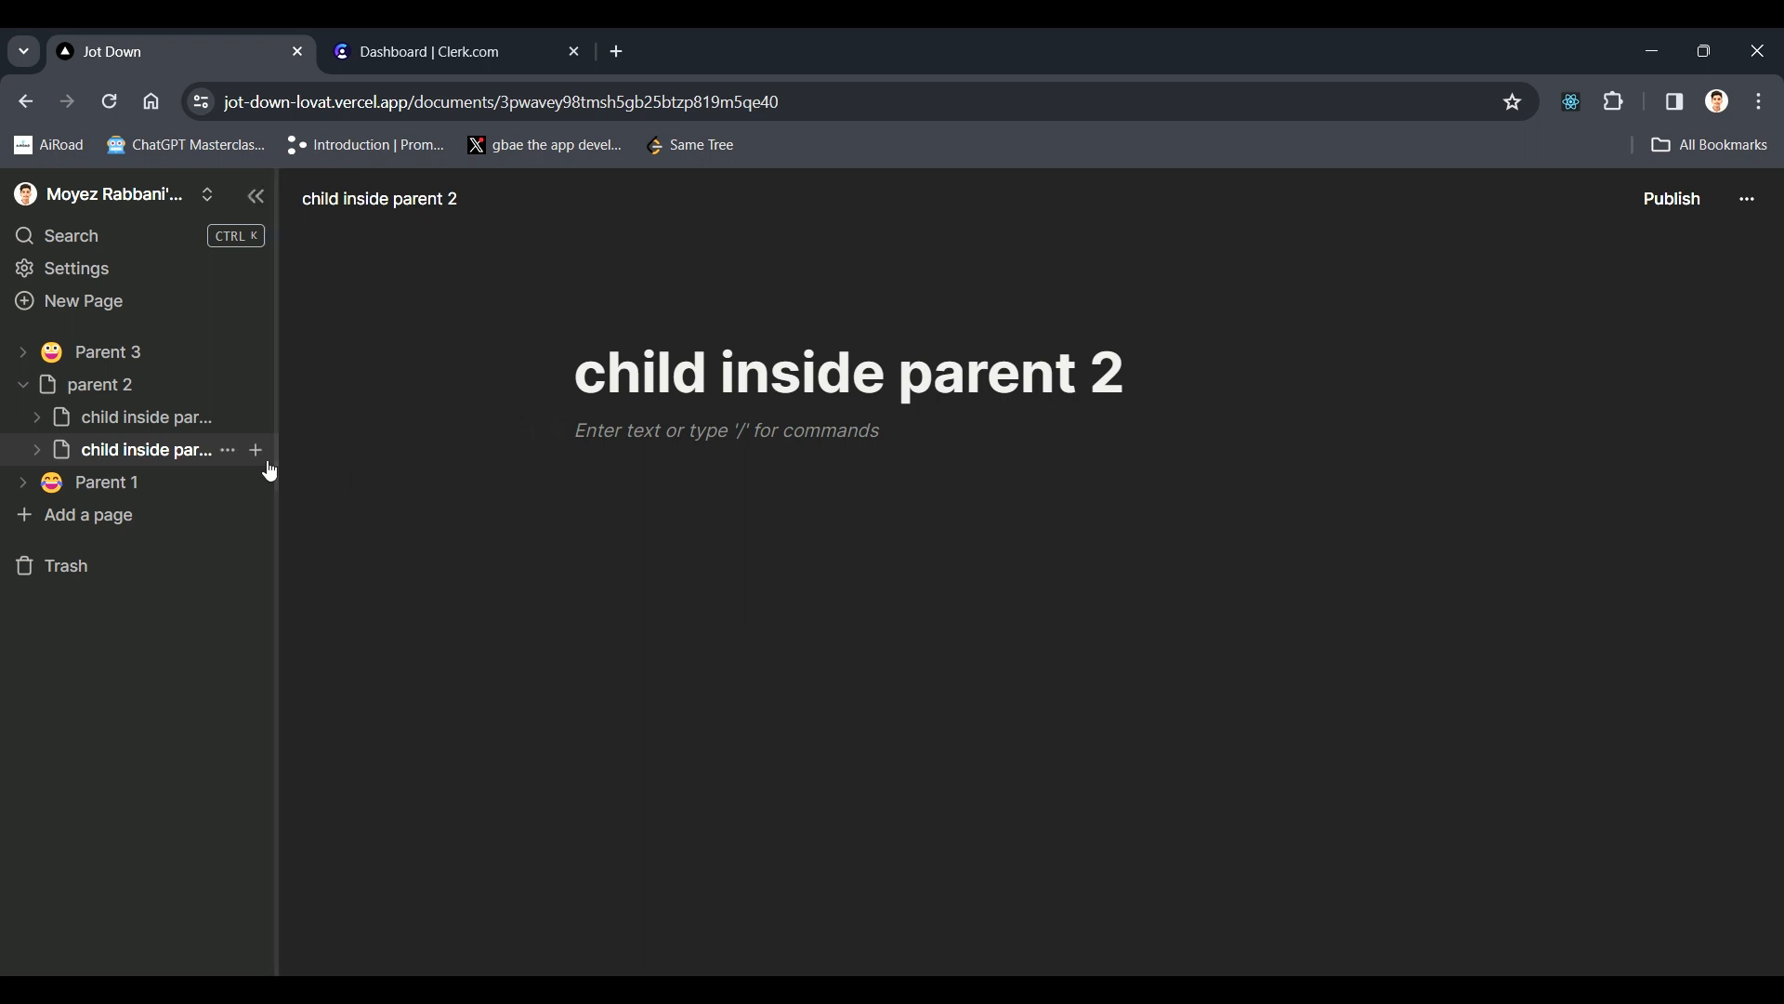
click(229, 452)
click(309, 466)
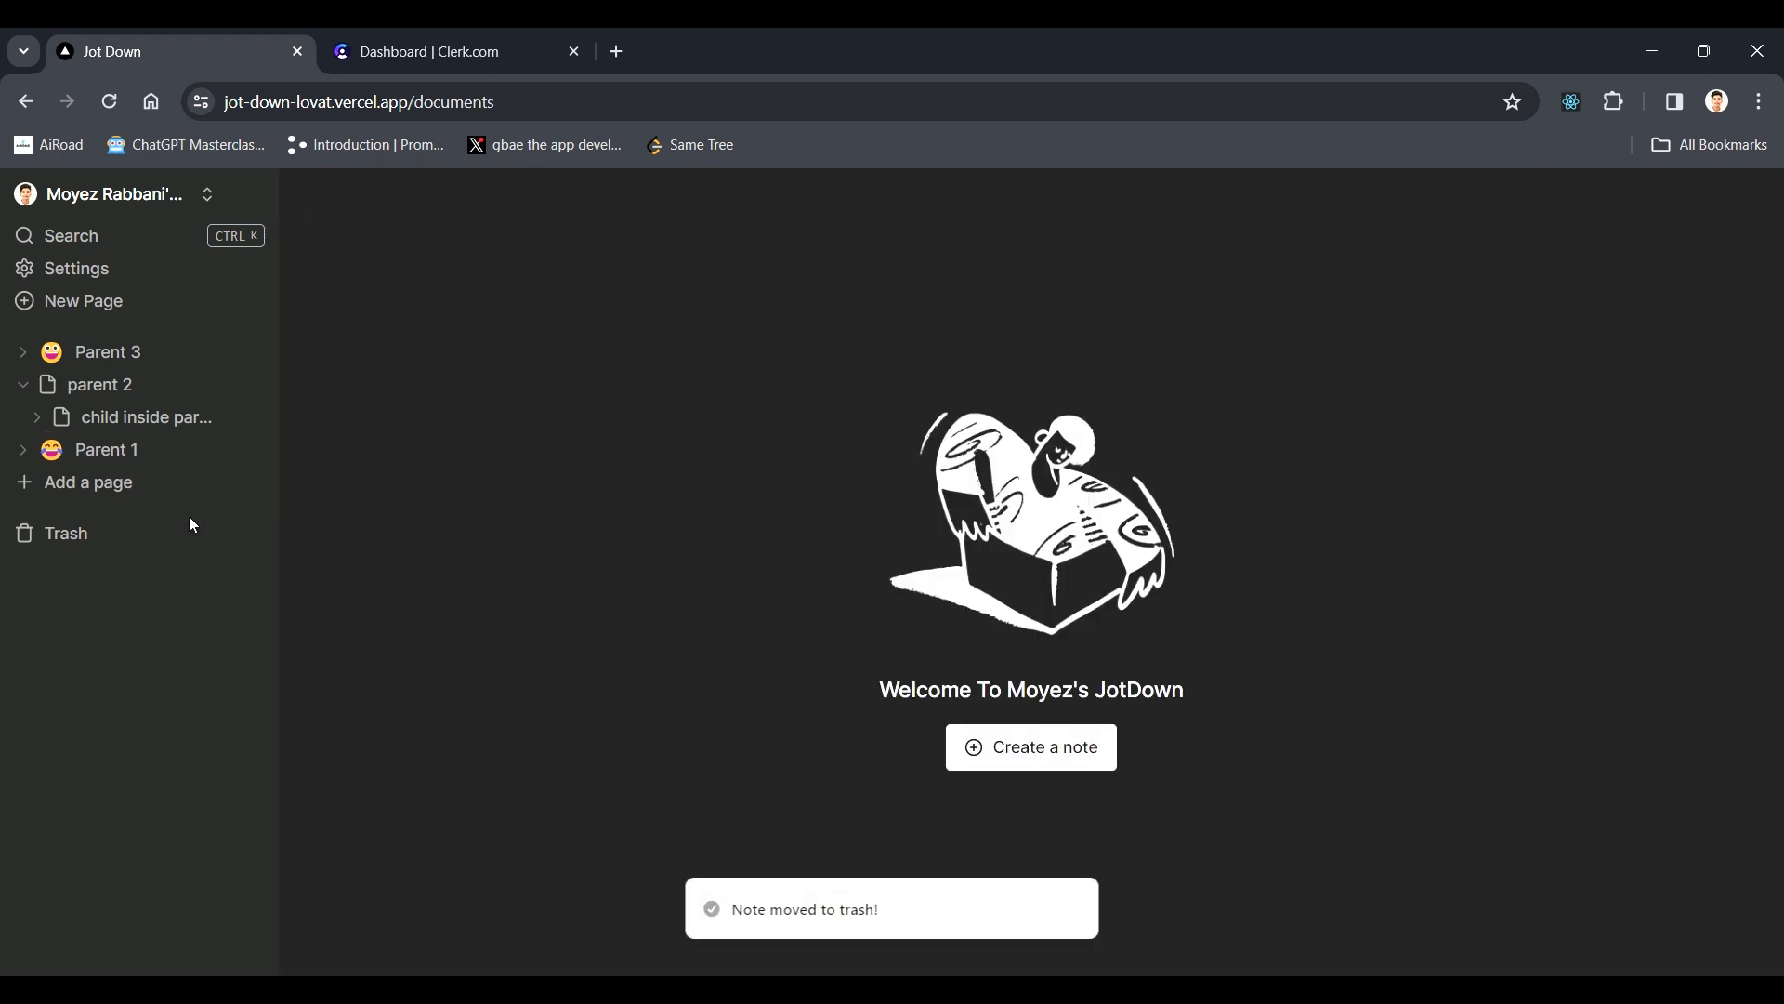
- Permanently delete the trashed "child inside parent 2" page and create a new blank note
click(86, 552)
click(594, 544)
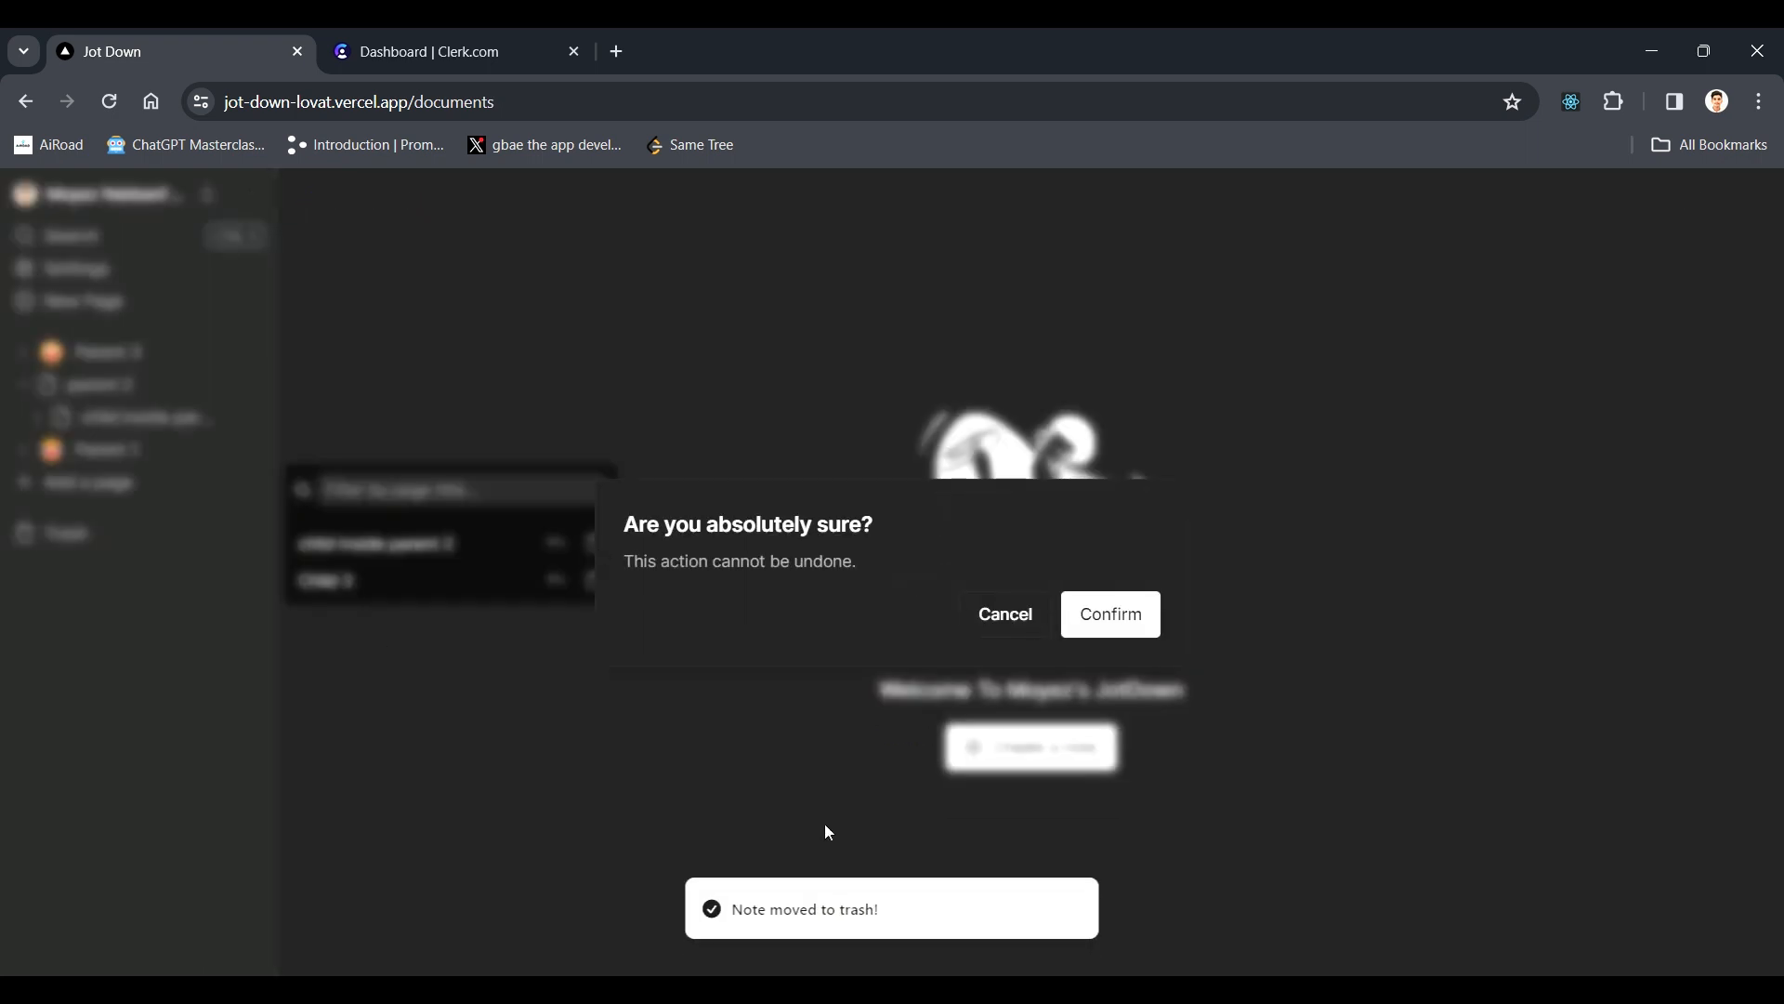
drag(642, 586, 861, 582)
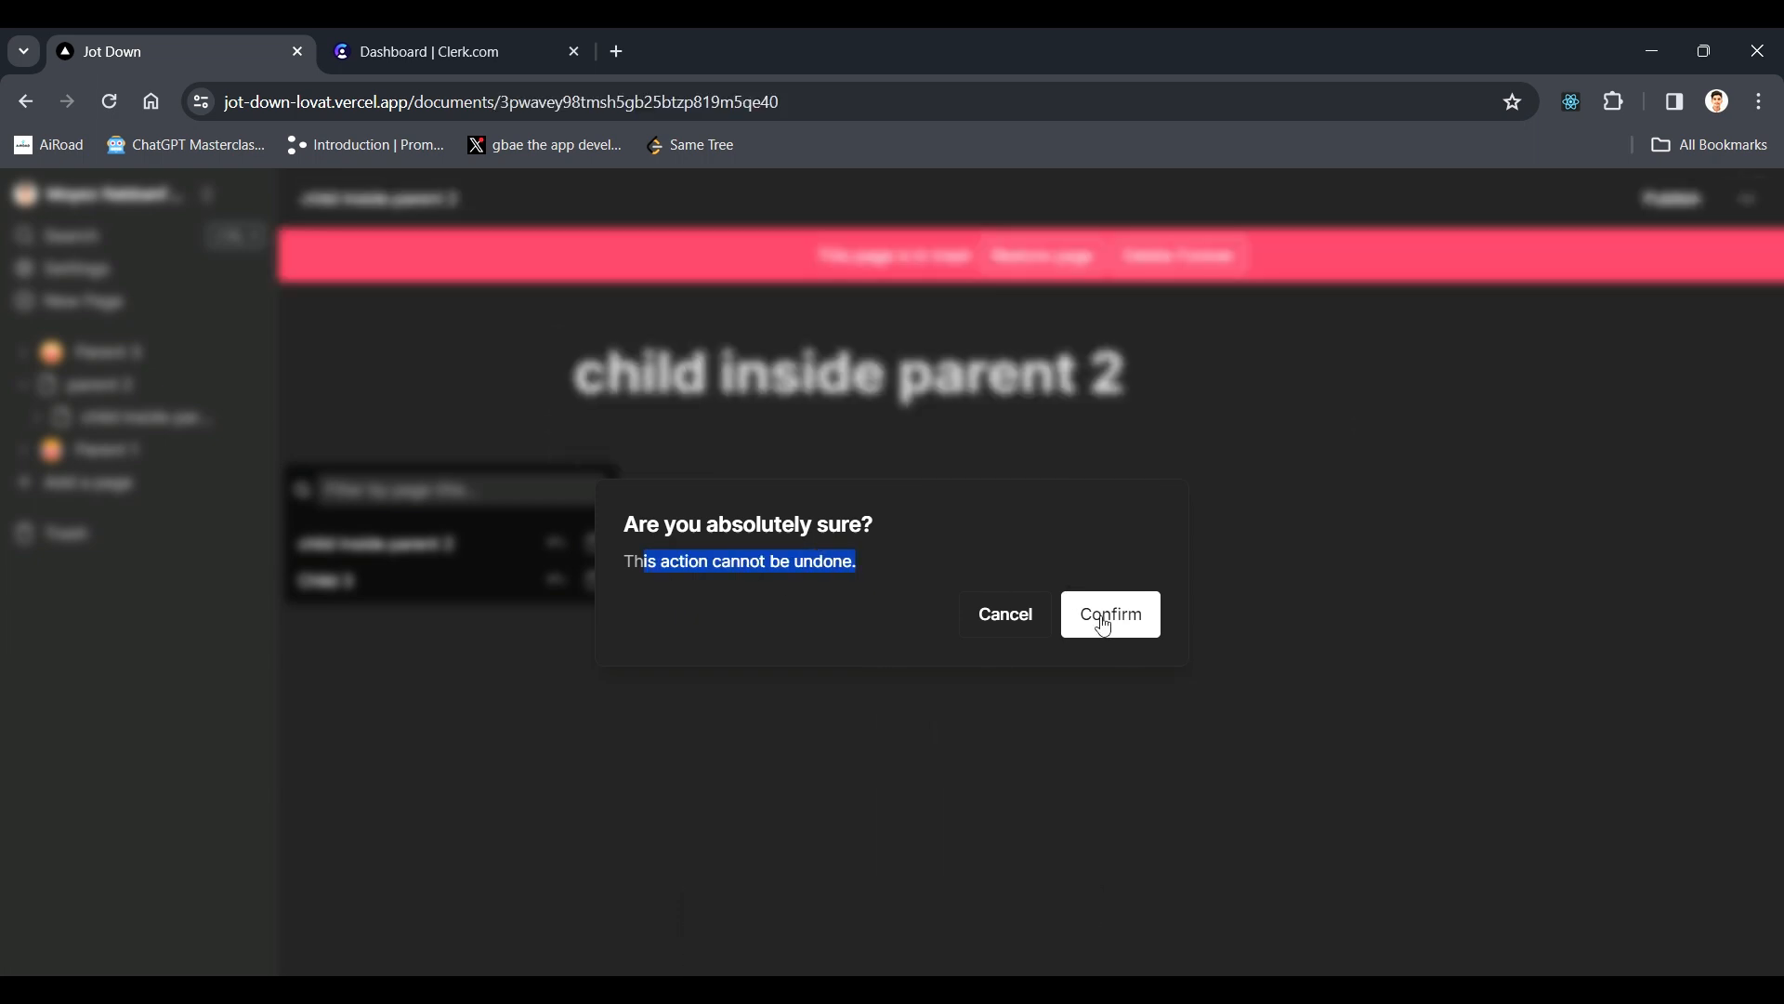
click(1110, 613)
click(1025, 748)
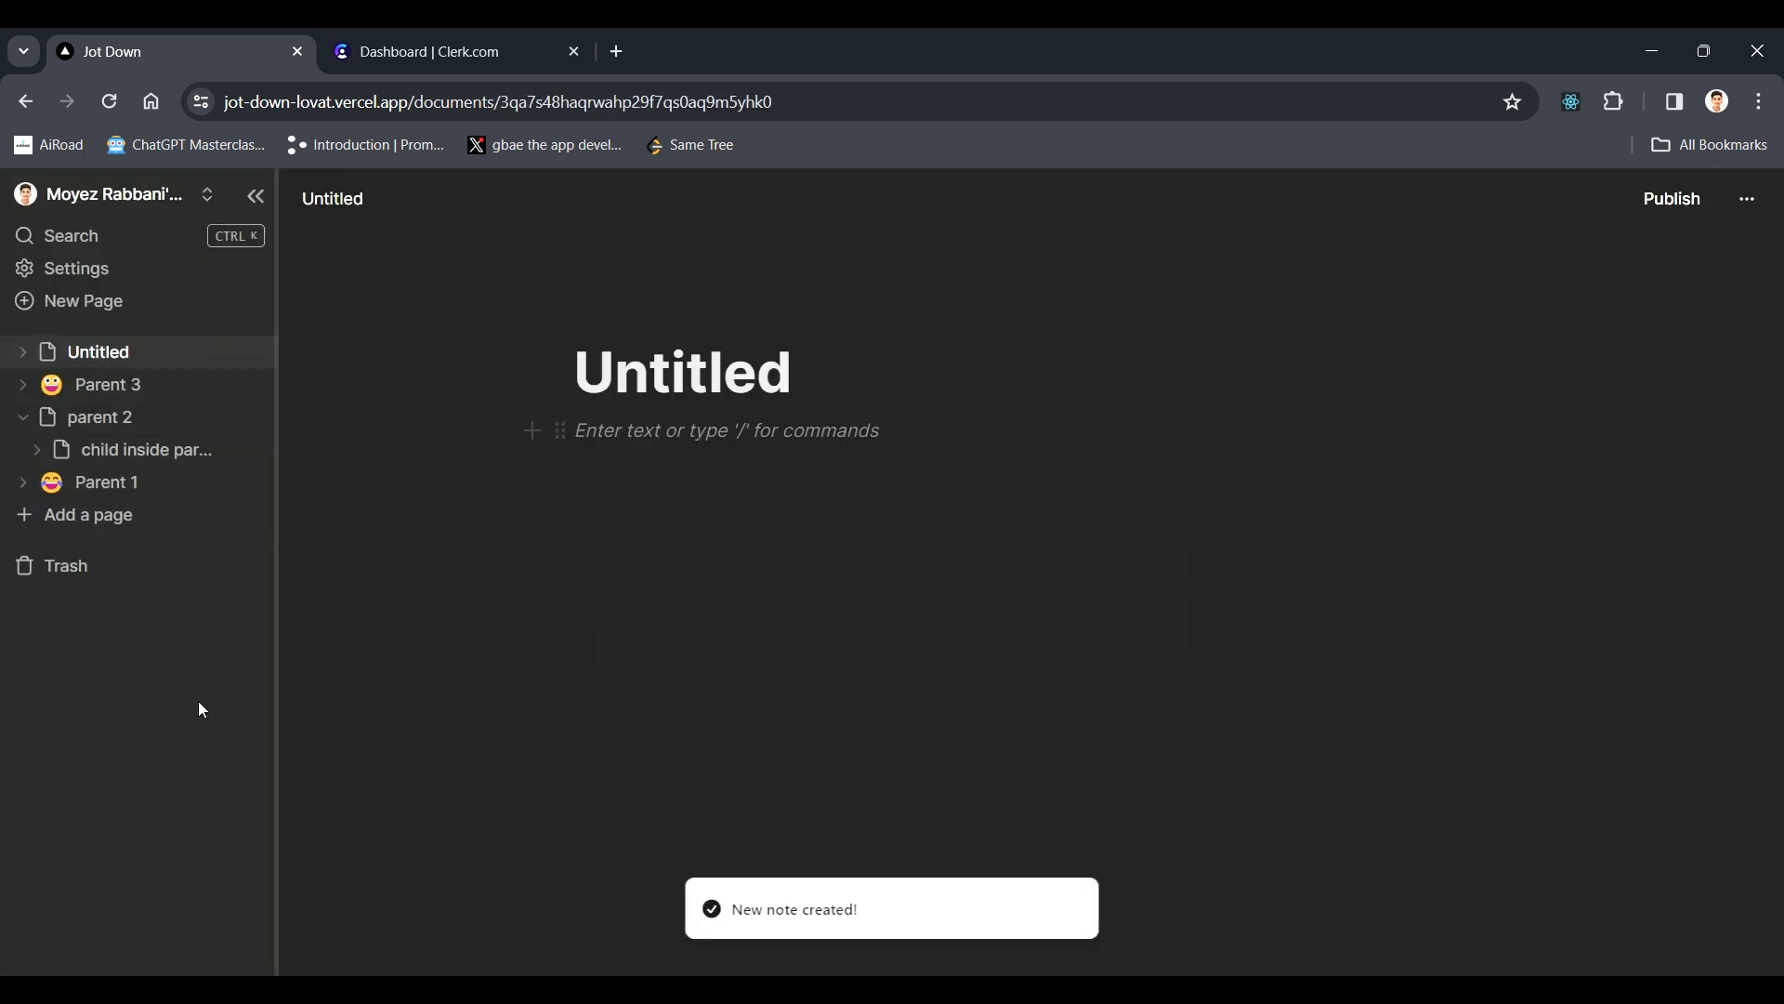
- Open the remaining child page under parent 2 and move it to the trash
click(135, 464)
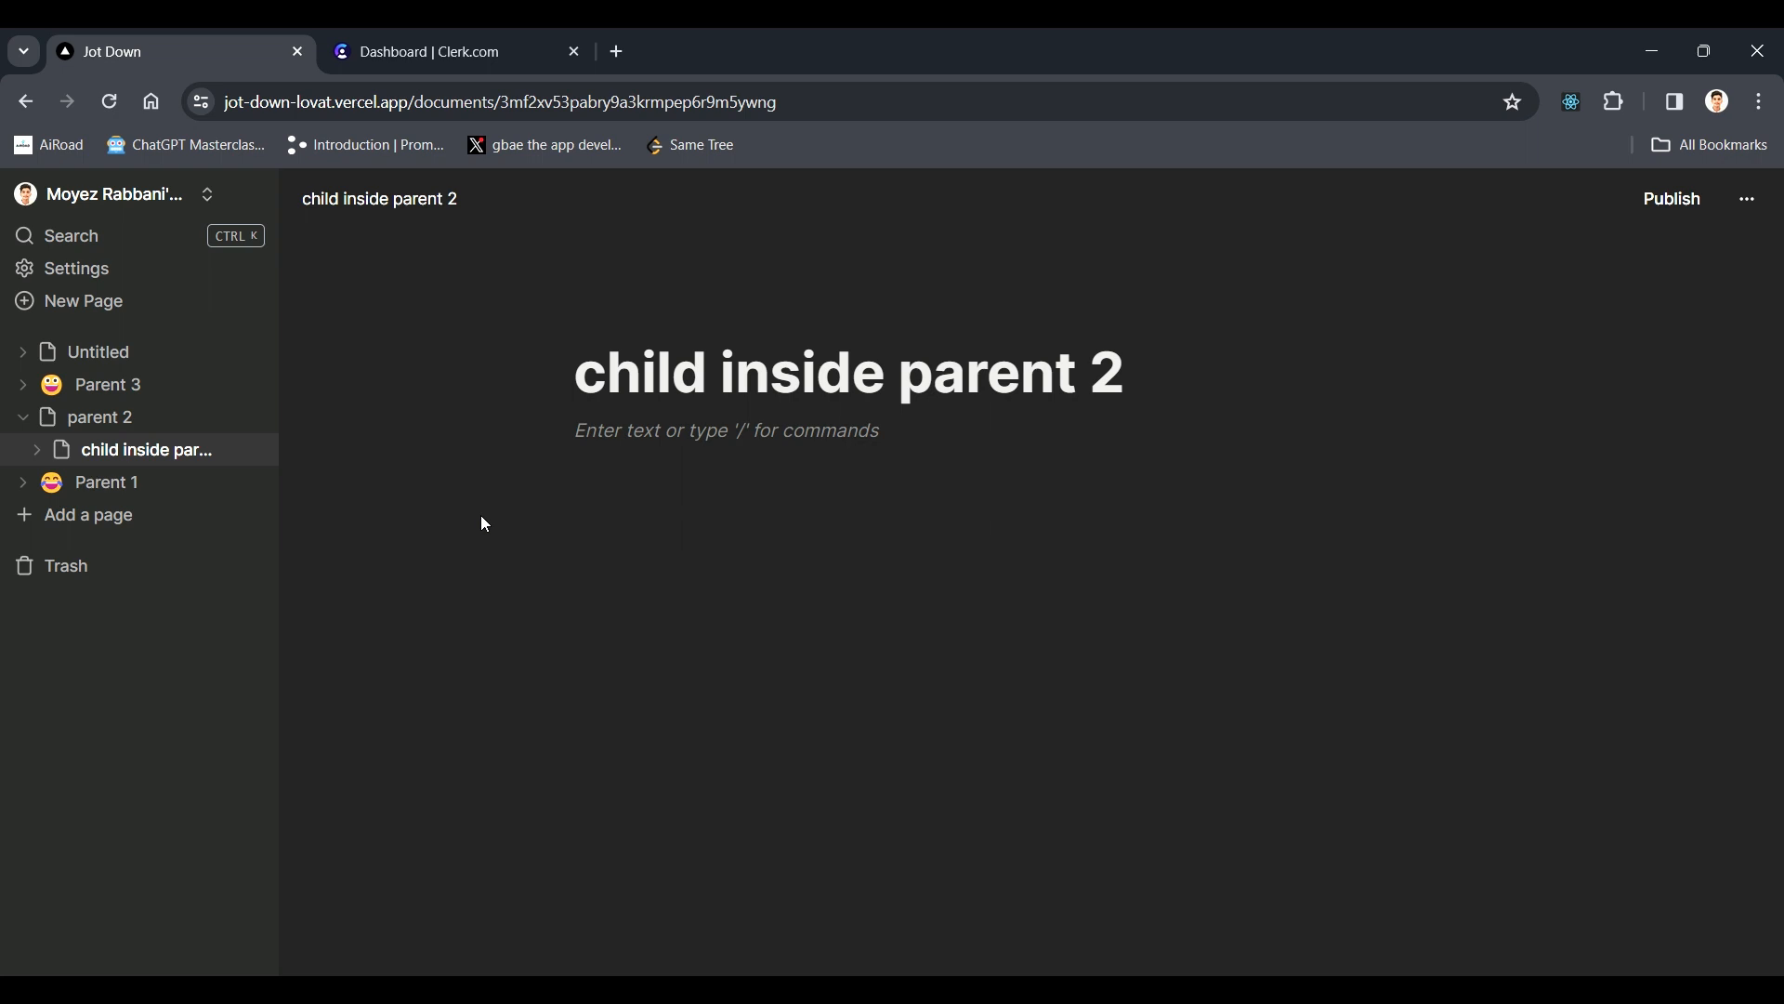
click(237, 459)
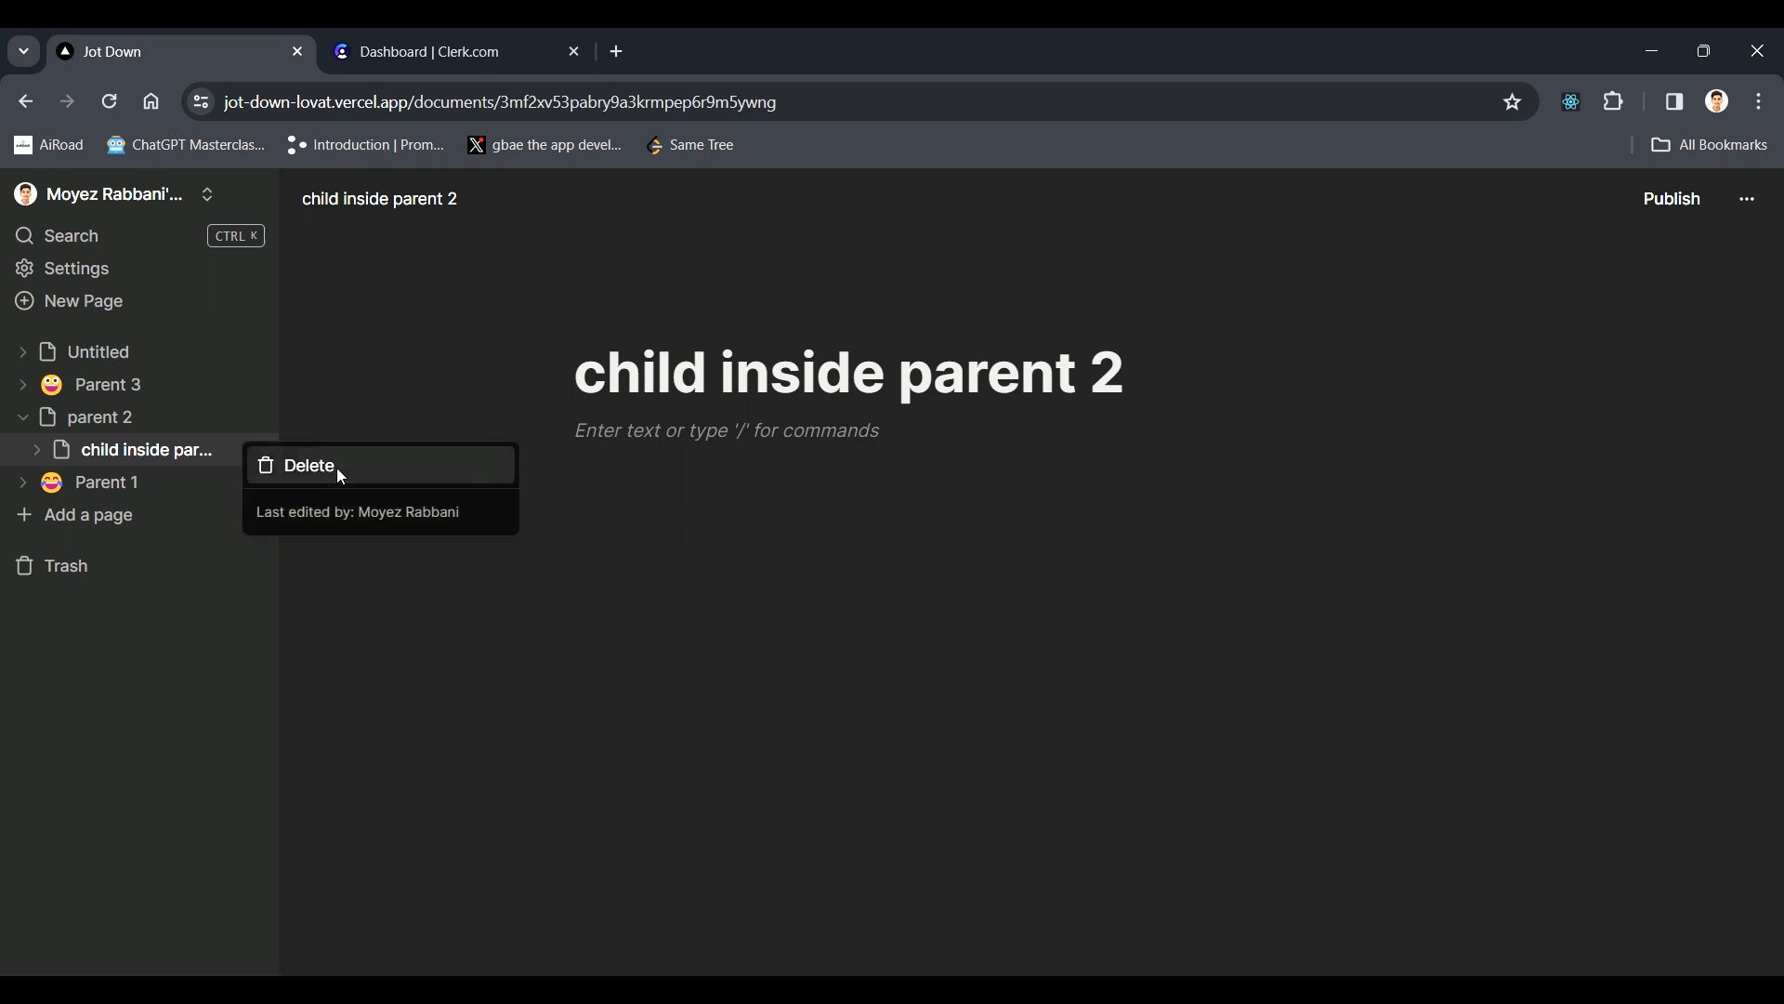
click(841, 104)
click(709, 628)
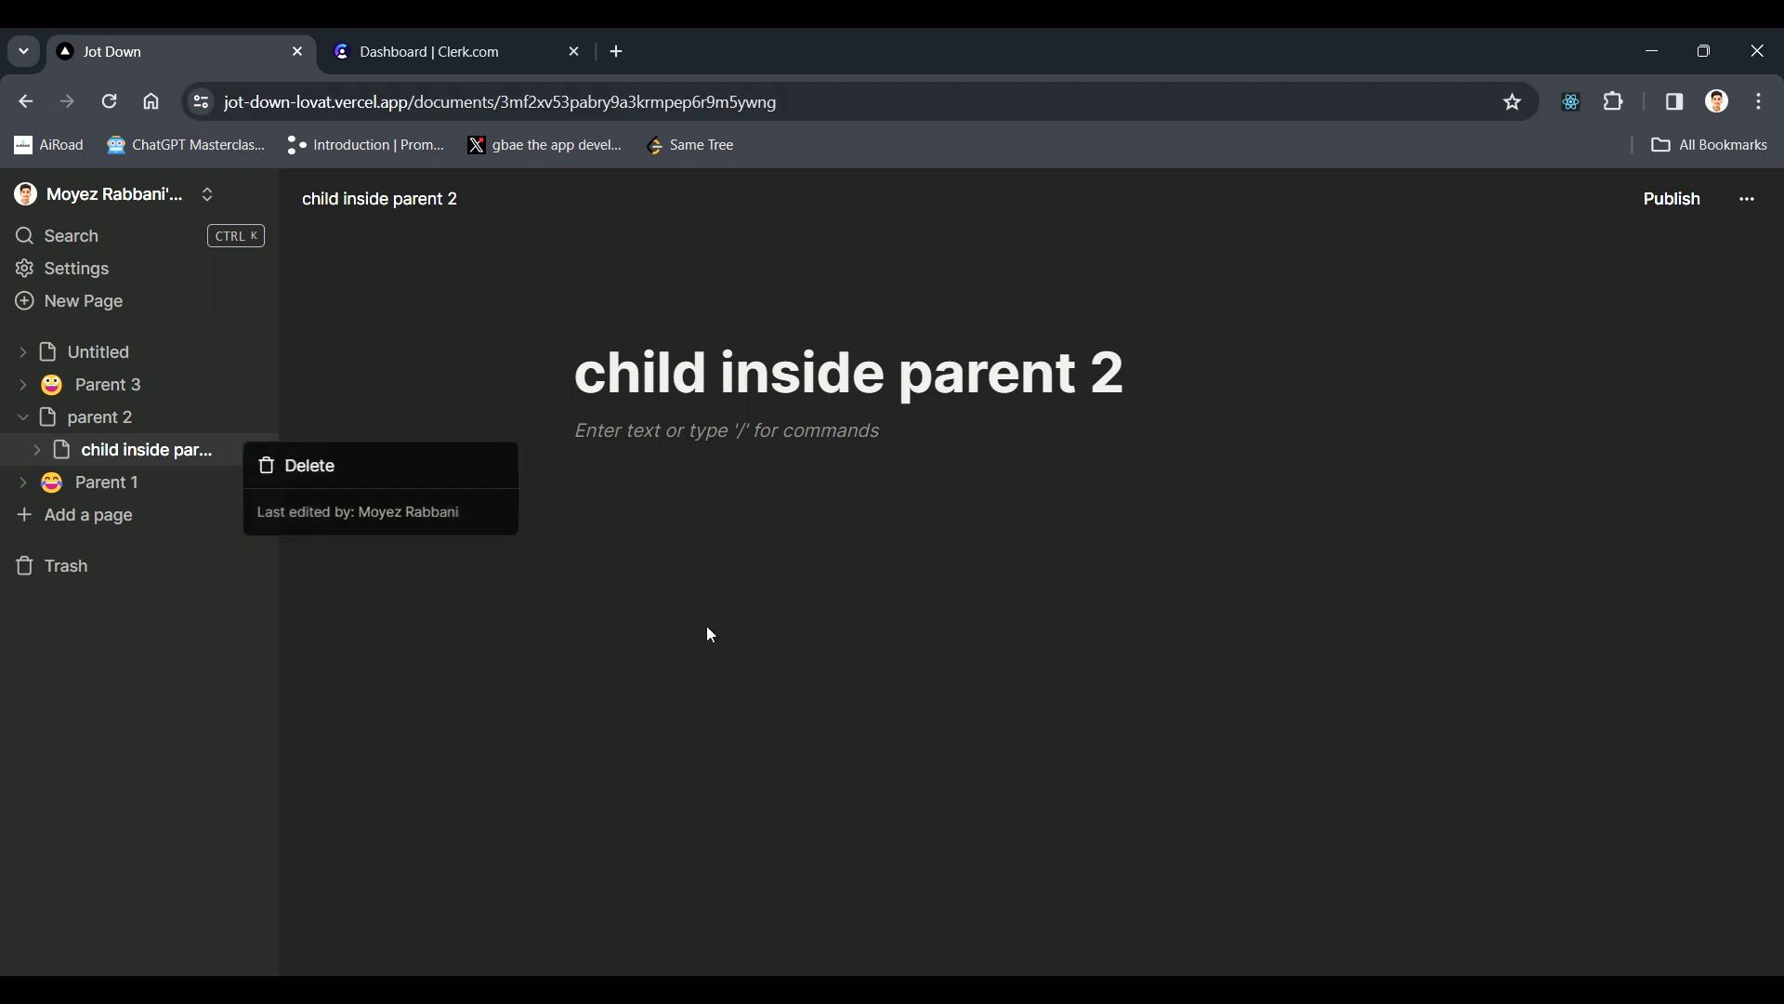
click(238, 462)
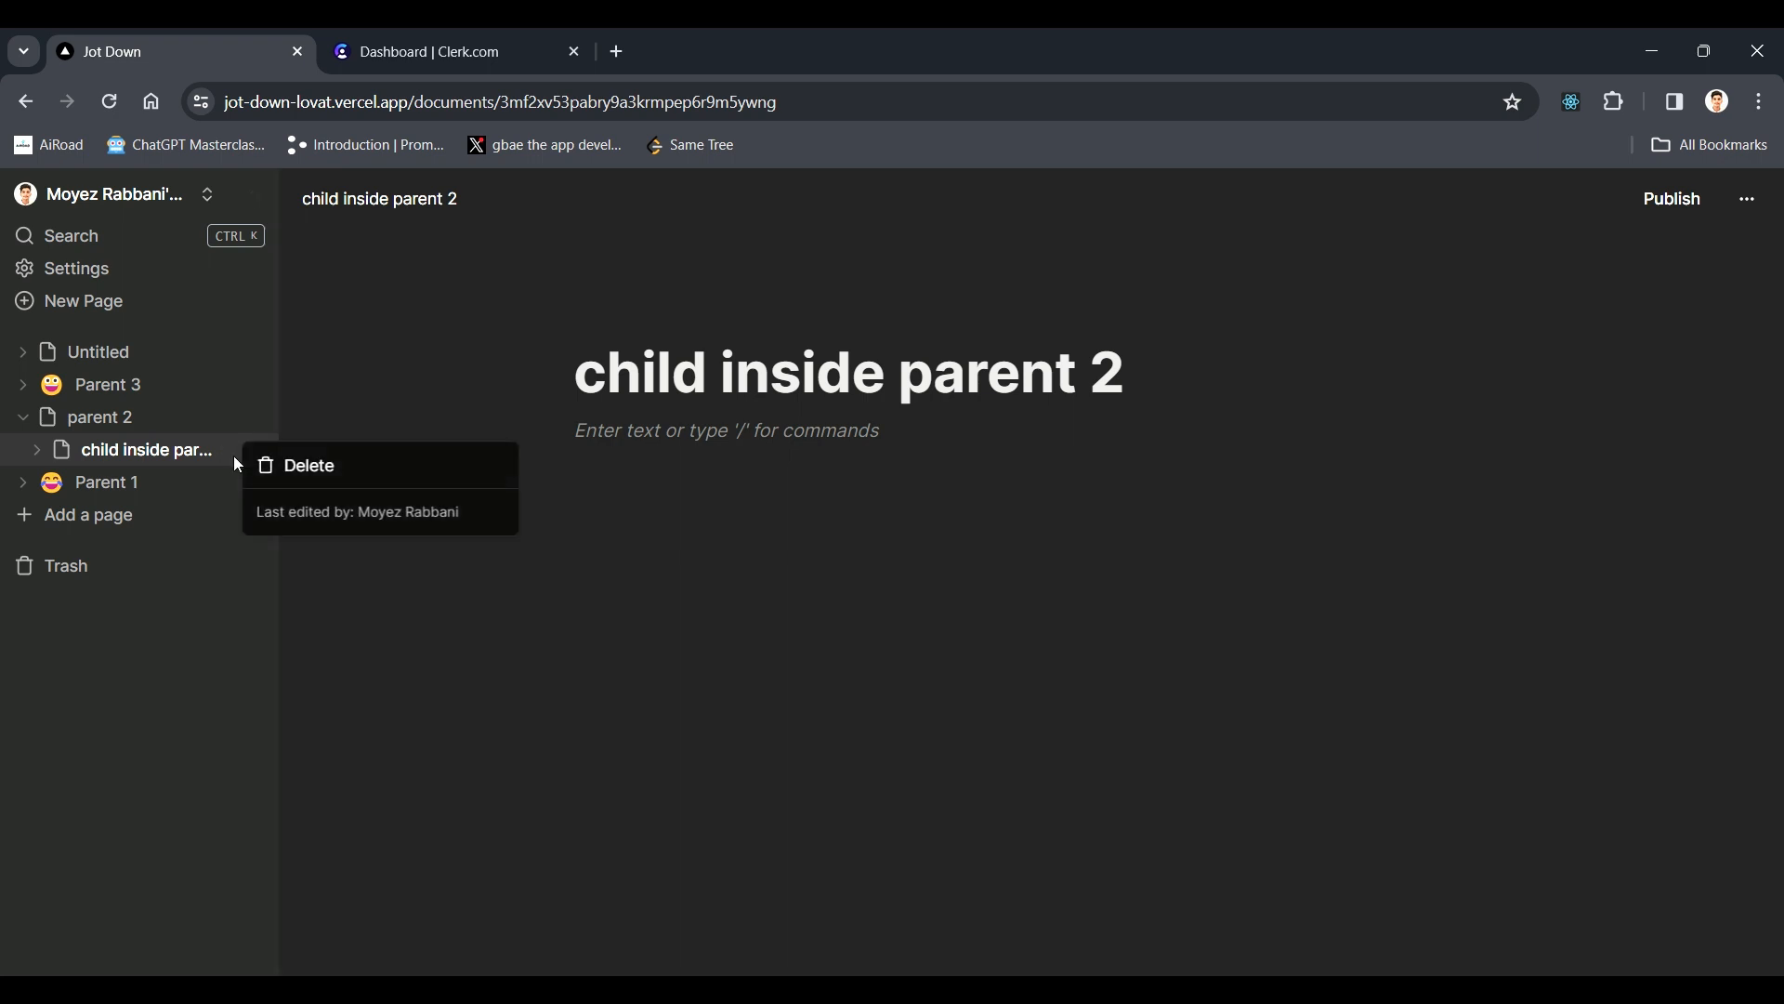
click(342, 466)
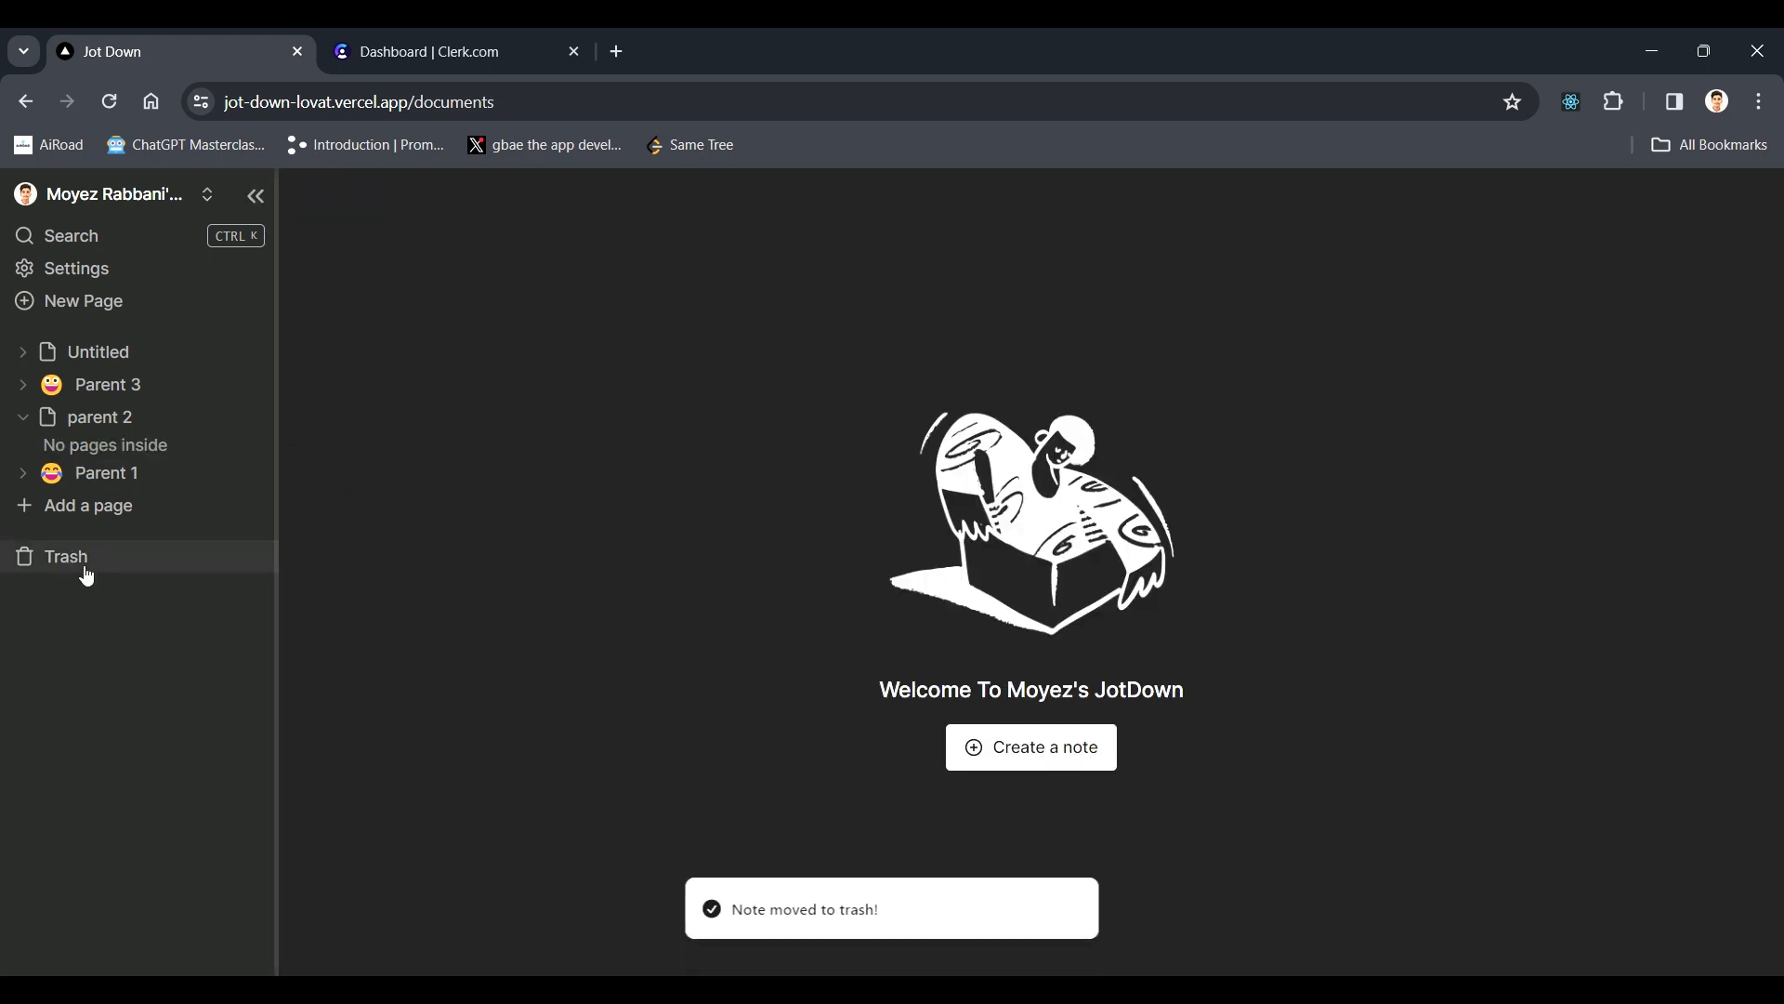
- Open the trashed "child inside parent 2" page from the trash list and restore it
click(81, 560)
click(391, 578)
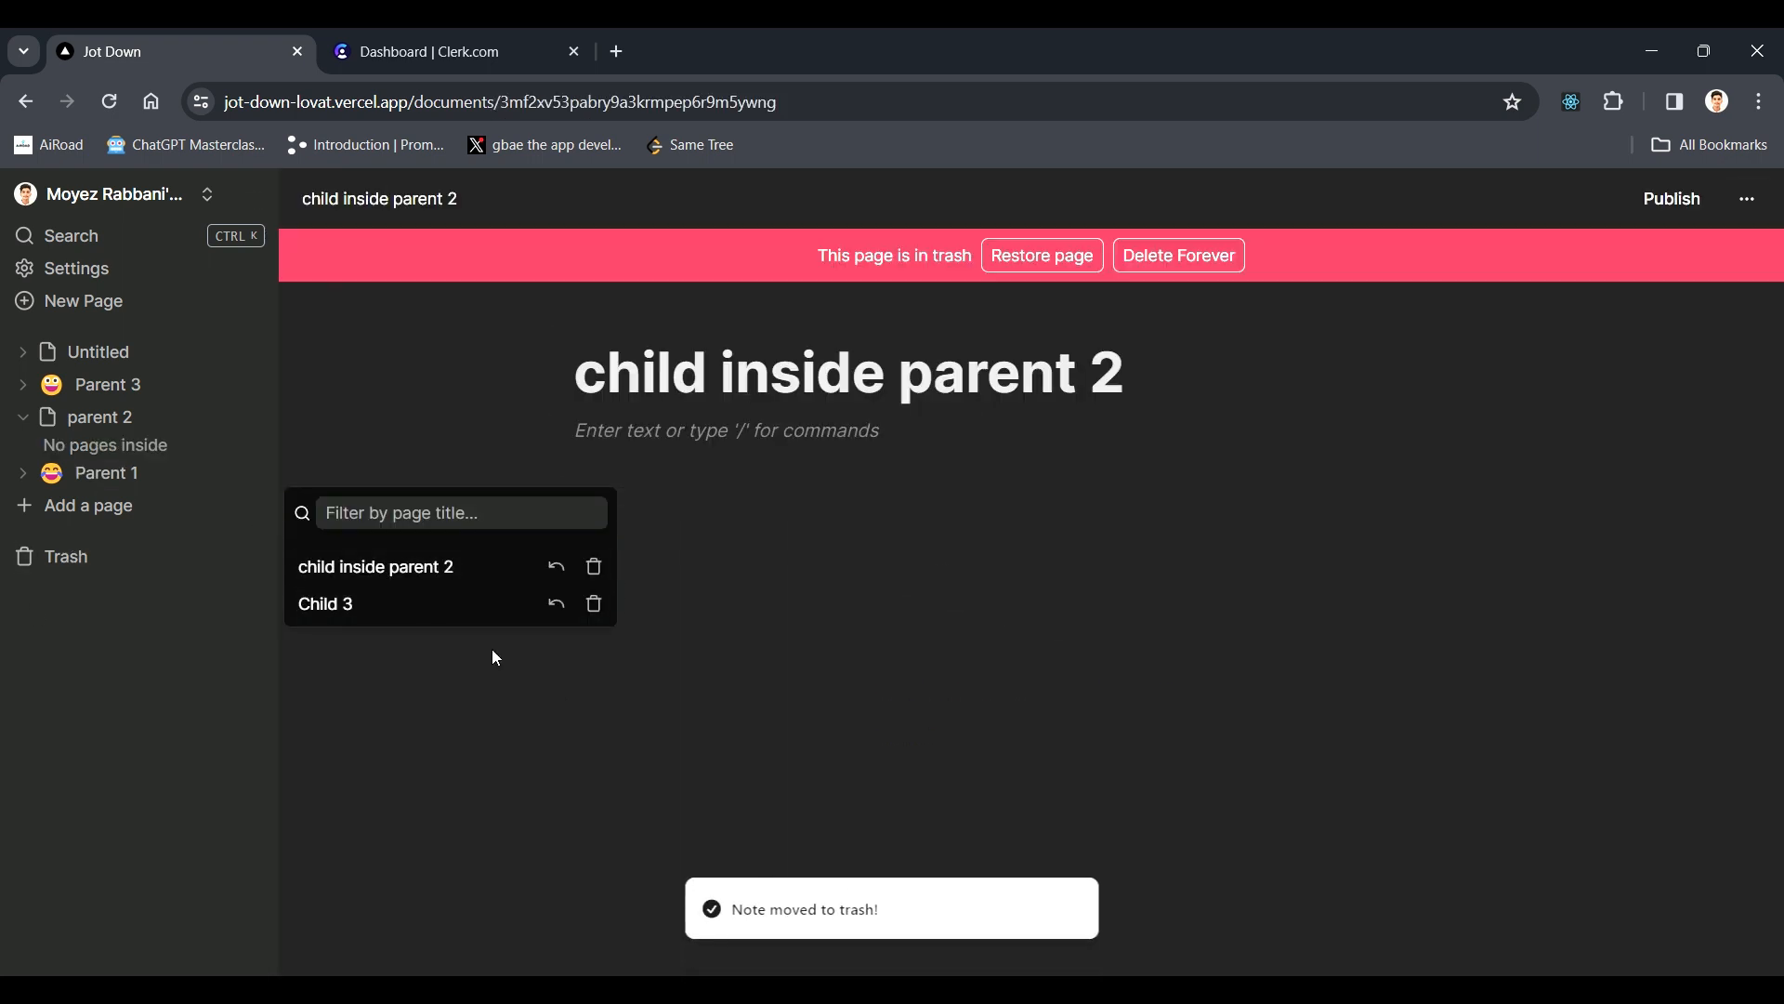
click(494, 653)
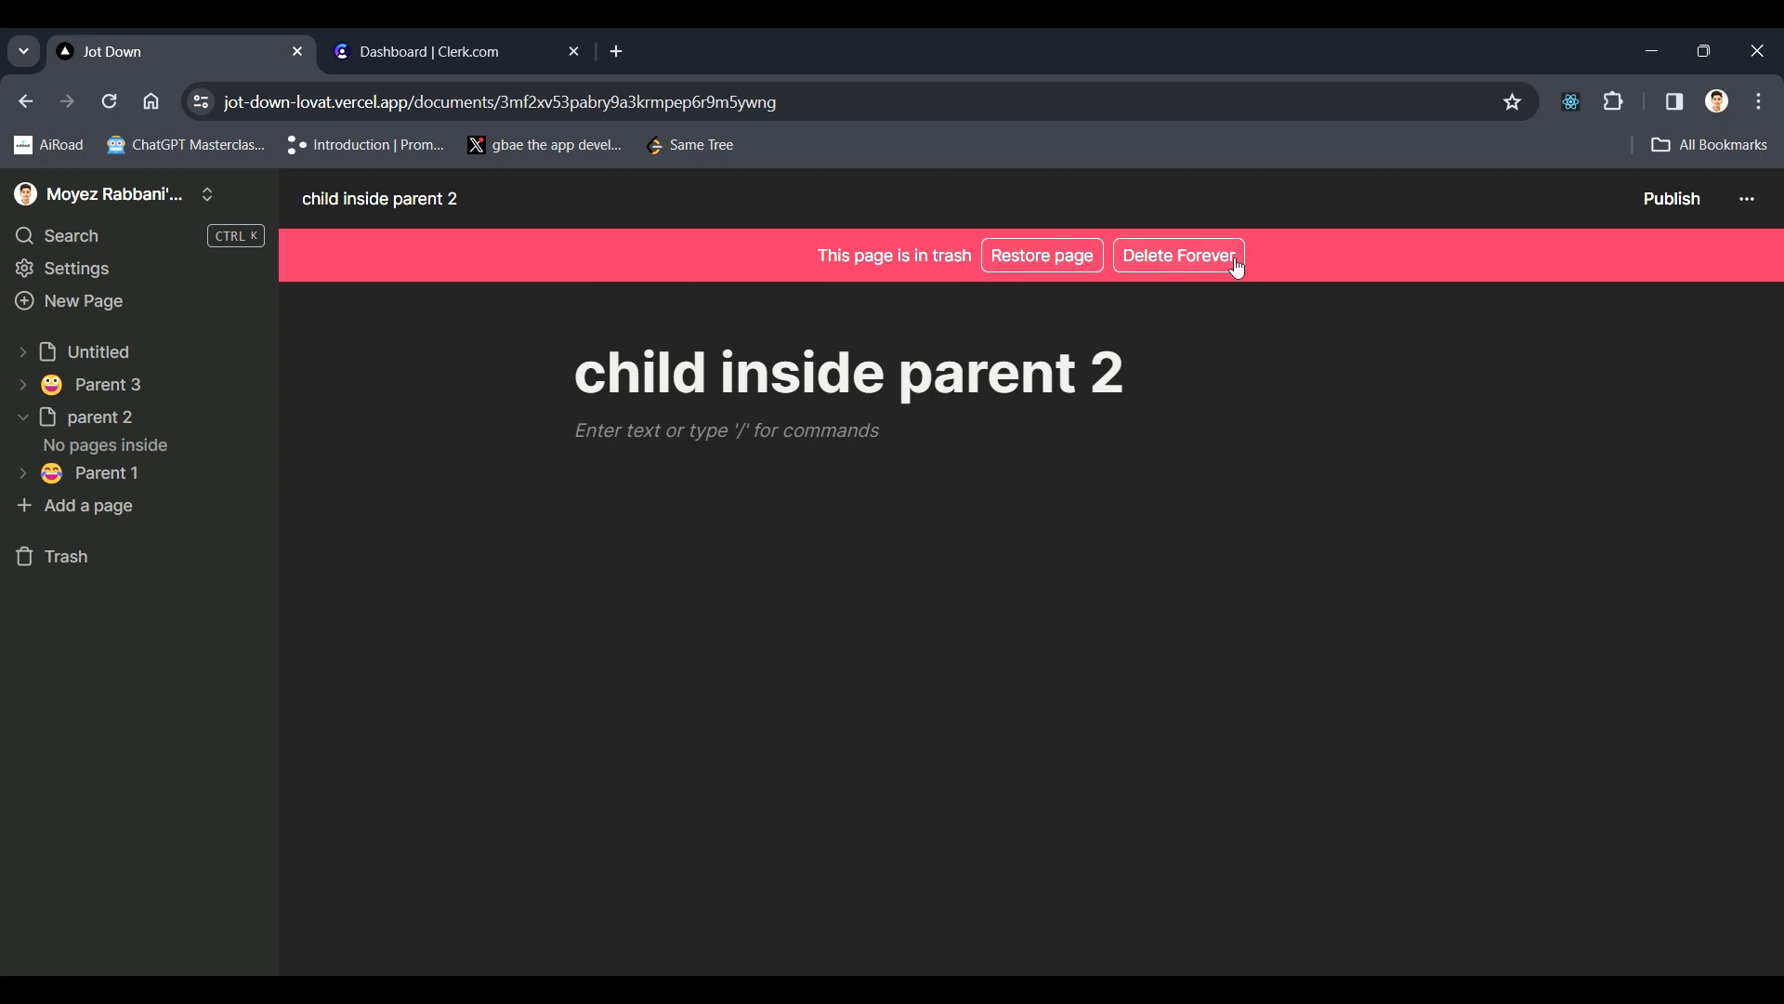
click(1072, 261)
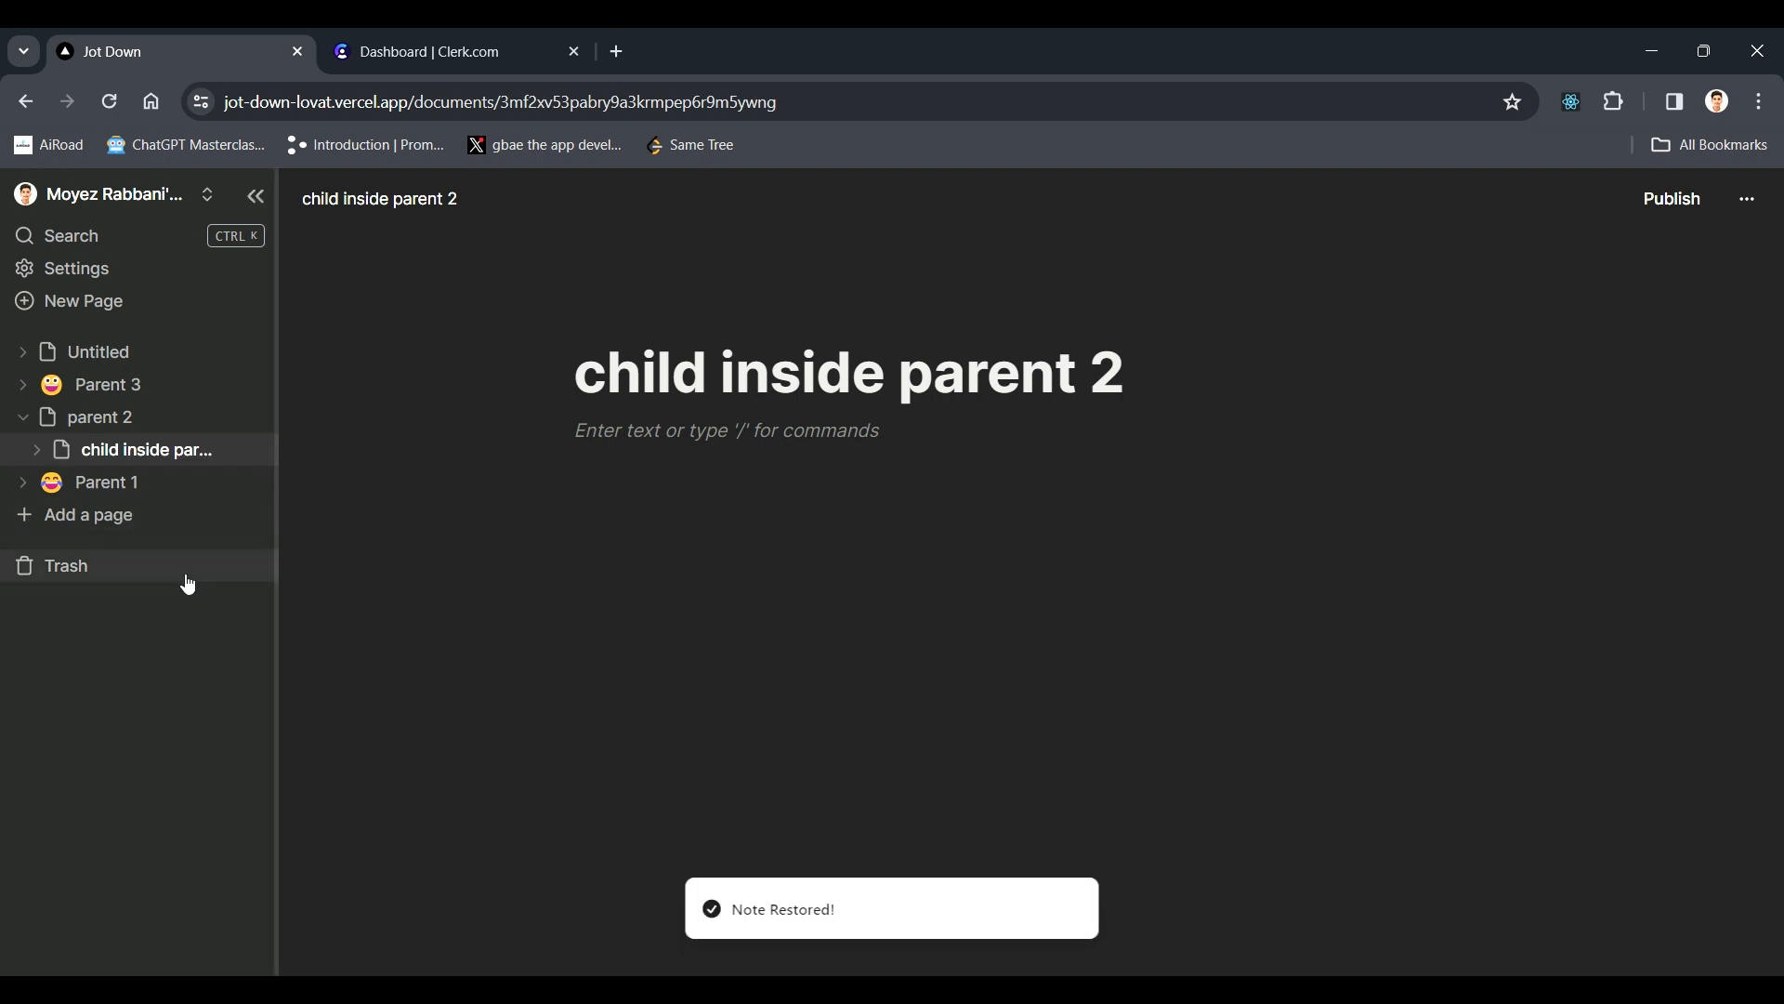
- Open parent 2 and move it to the trash together with its child page
click(131, 416)
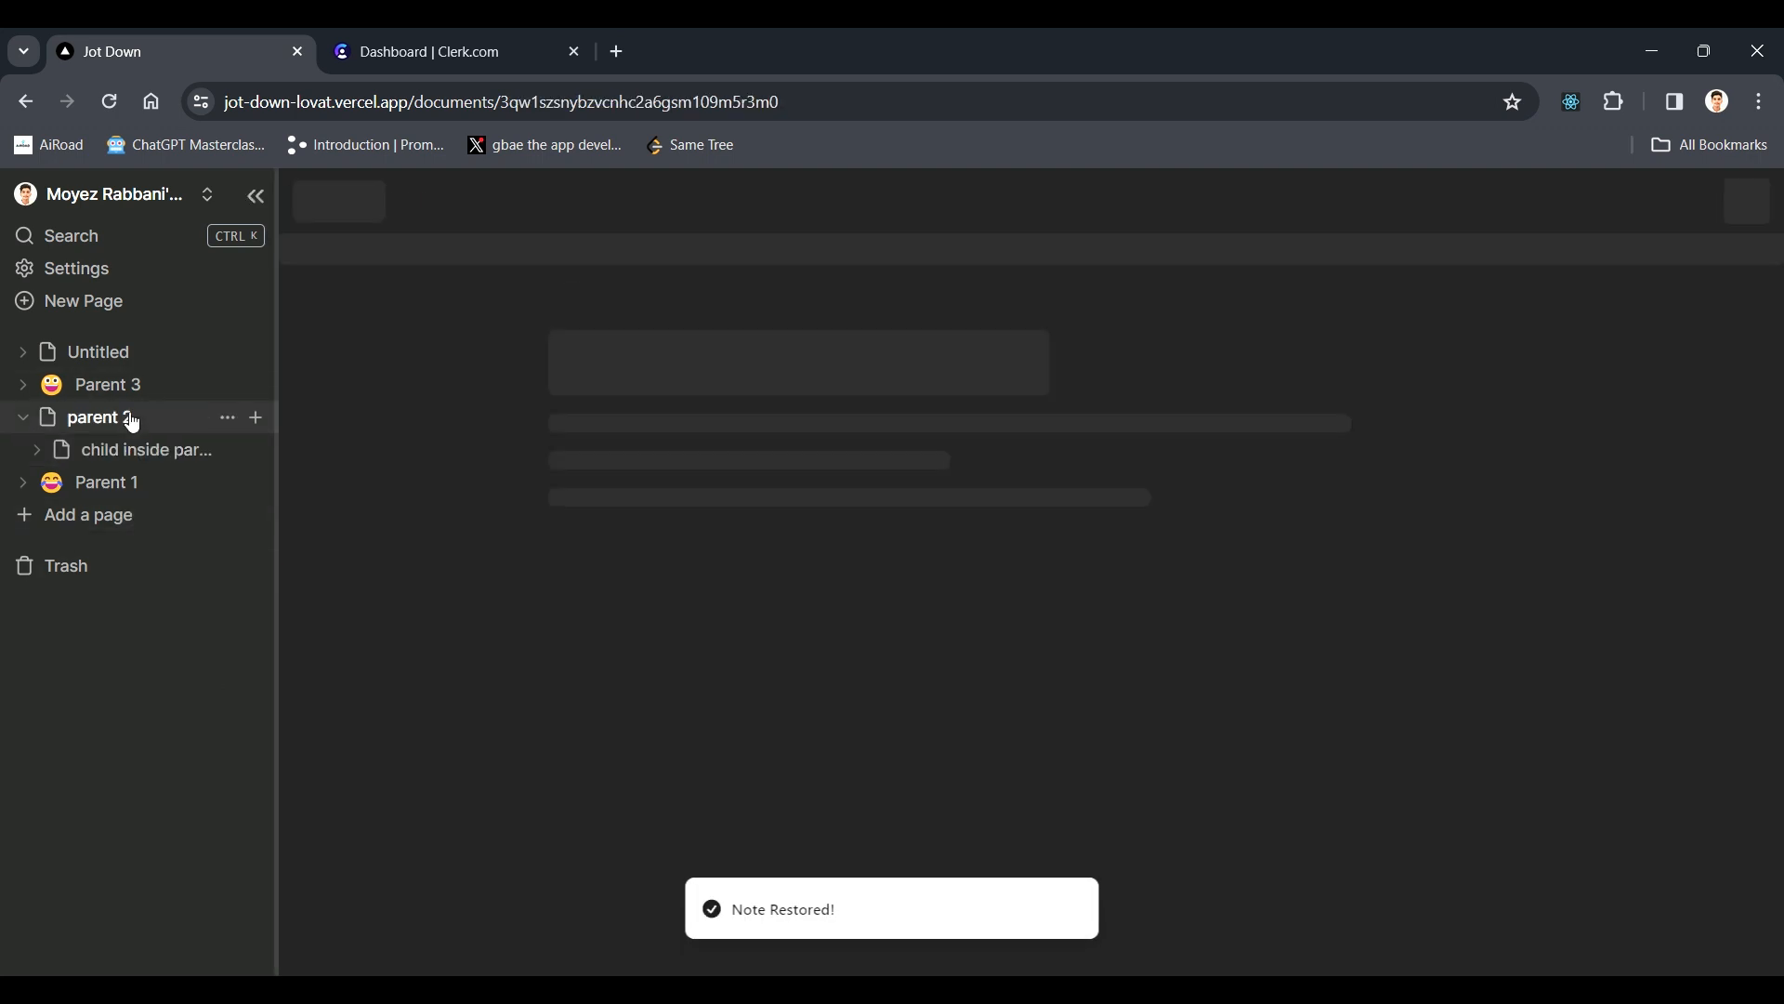
click(228, 420)
click(284, 430)
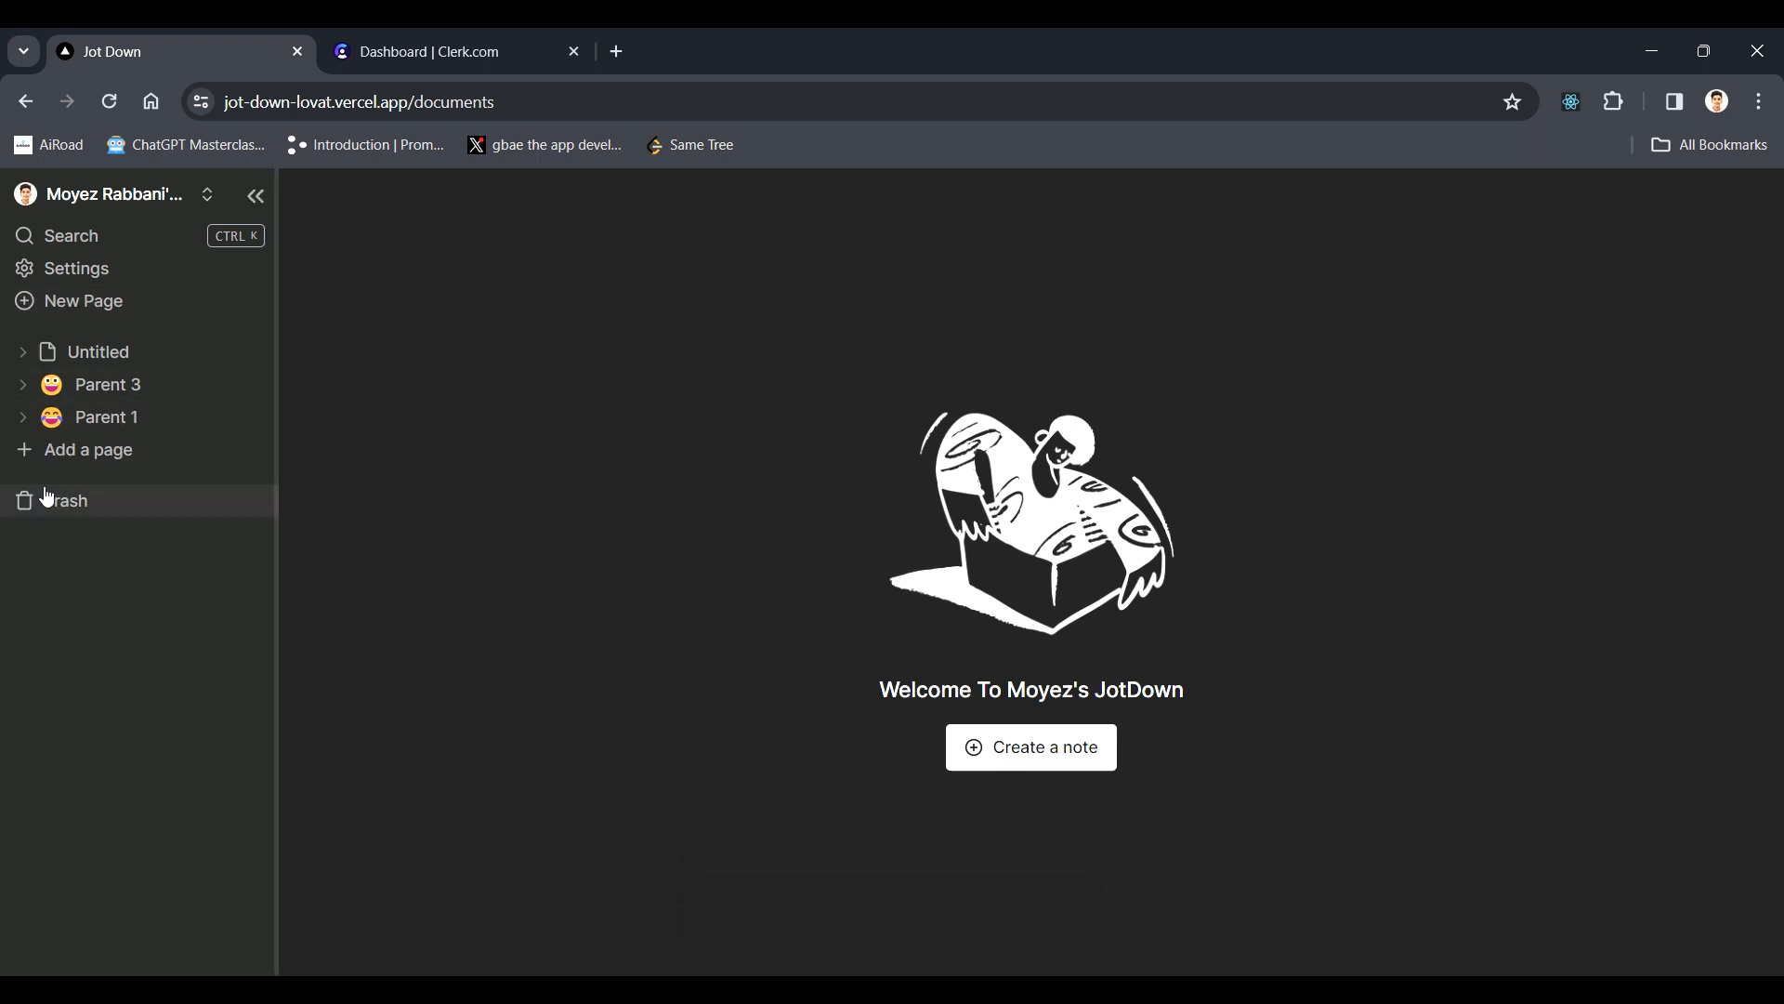
- Restore parent 2 from the trash and open it again
click(69, 520)
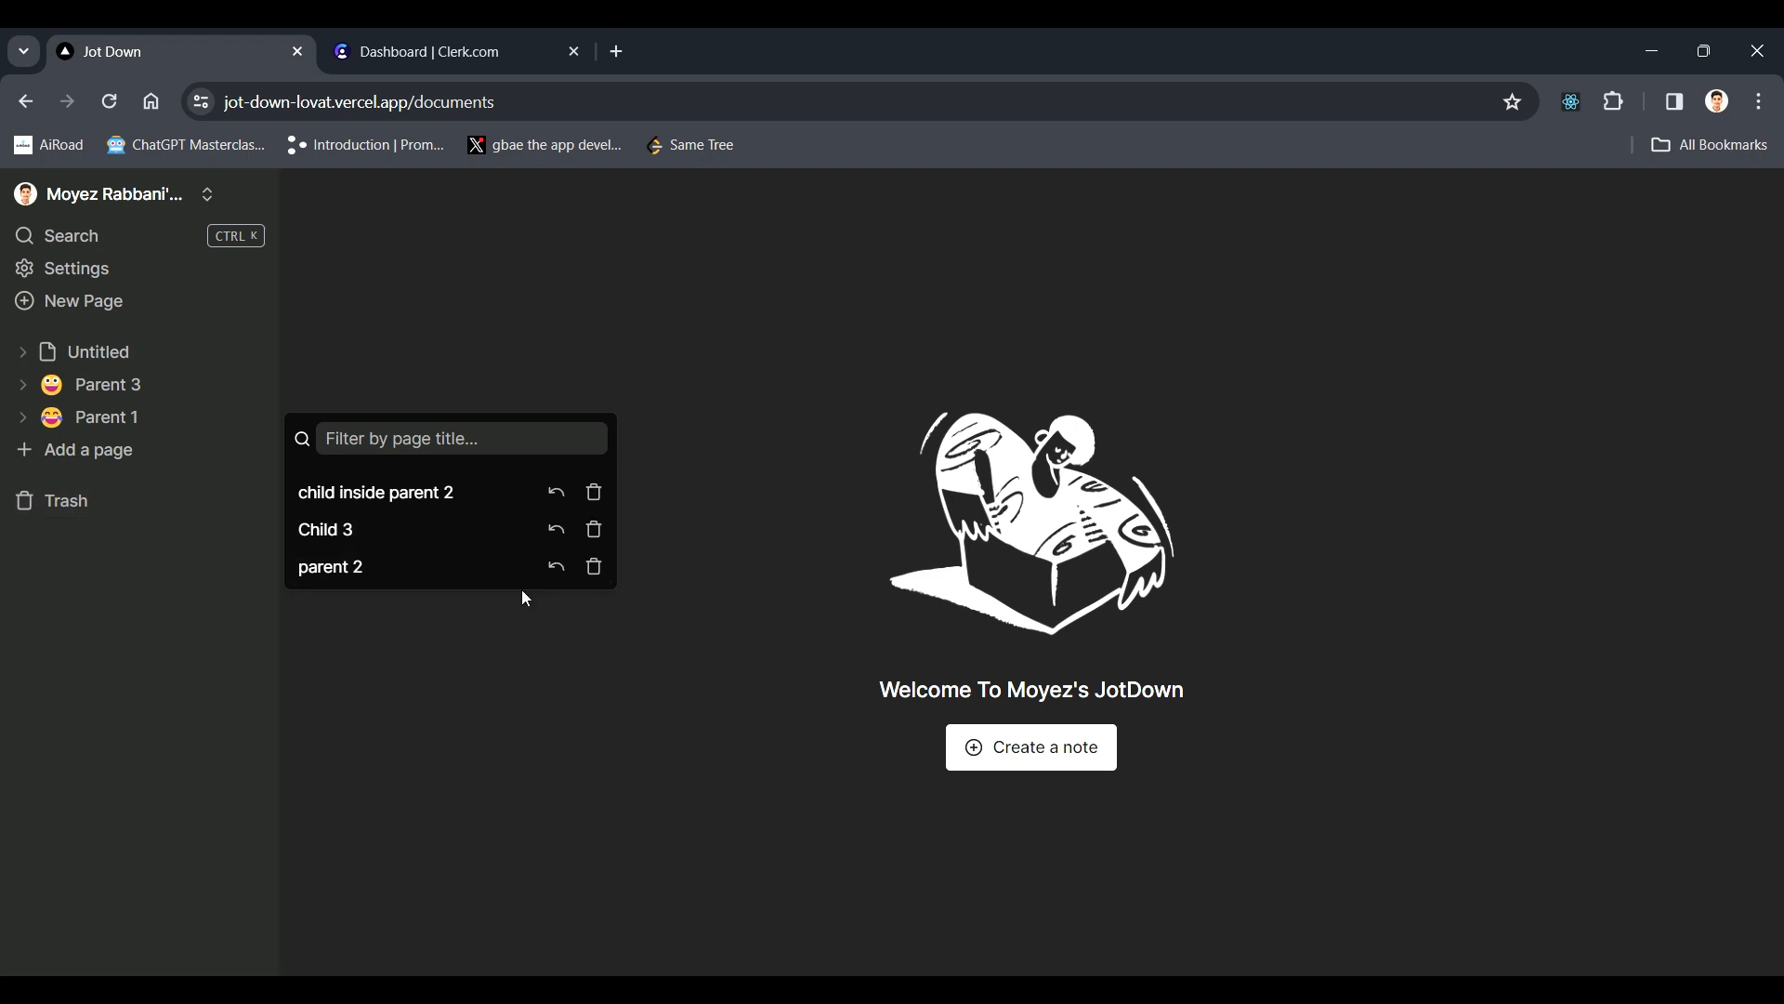
click(557, 567)
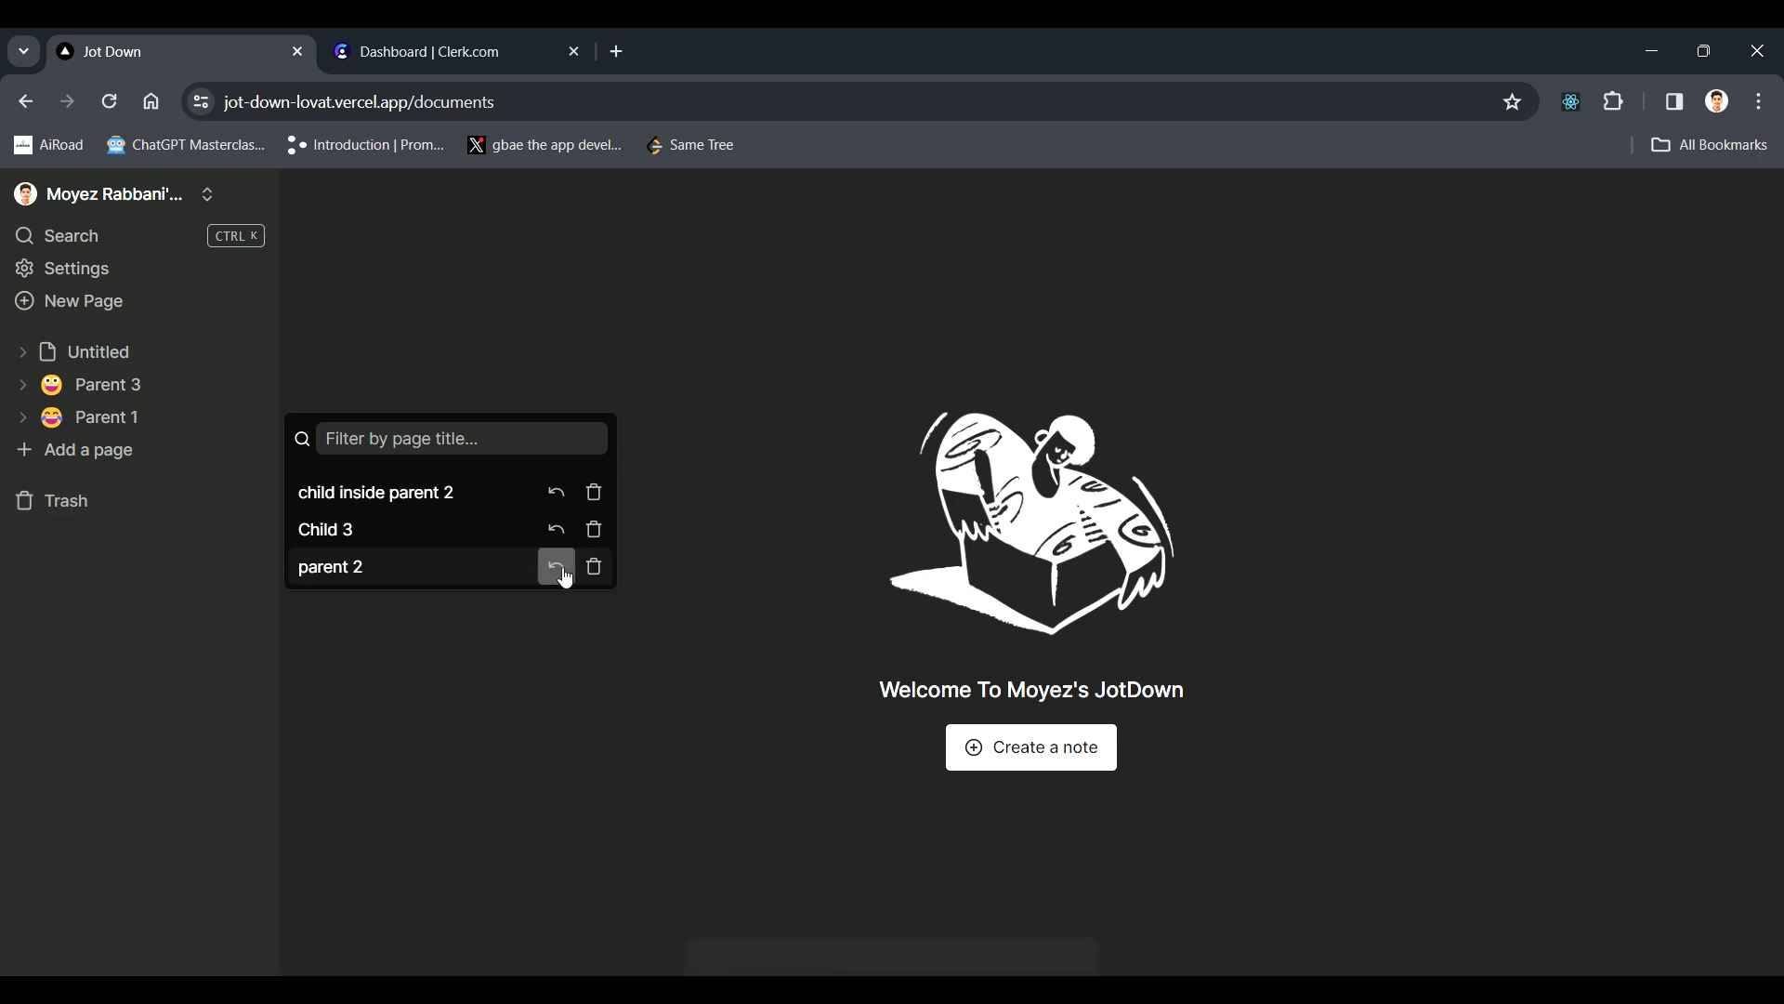
click(43, 682)
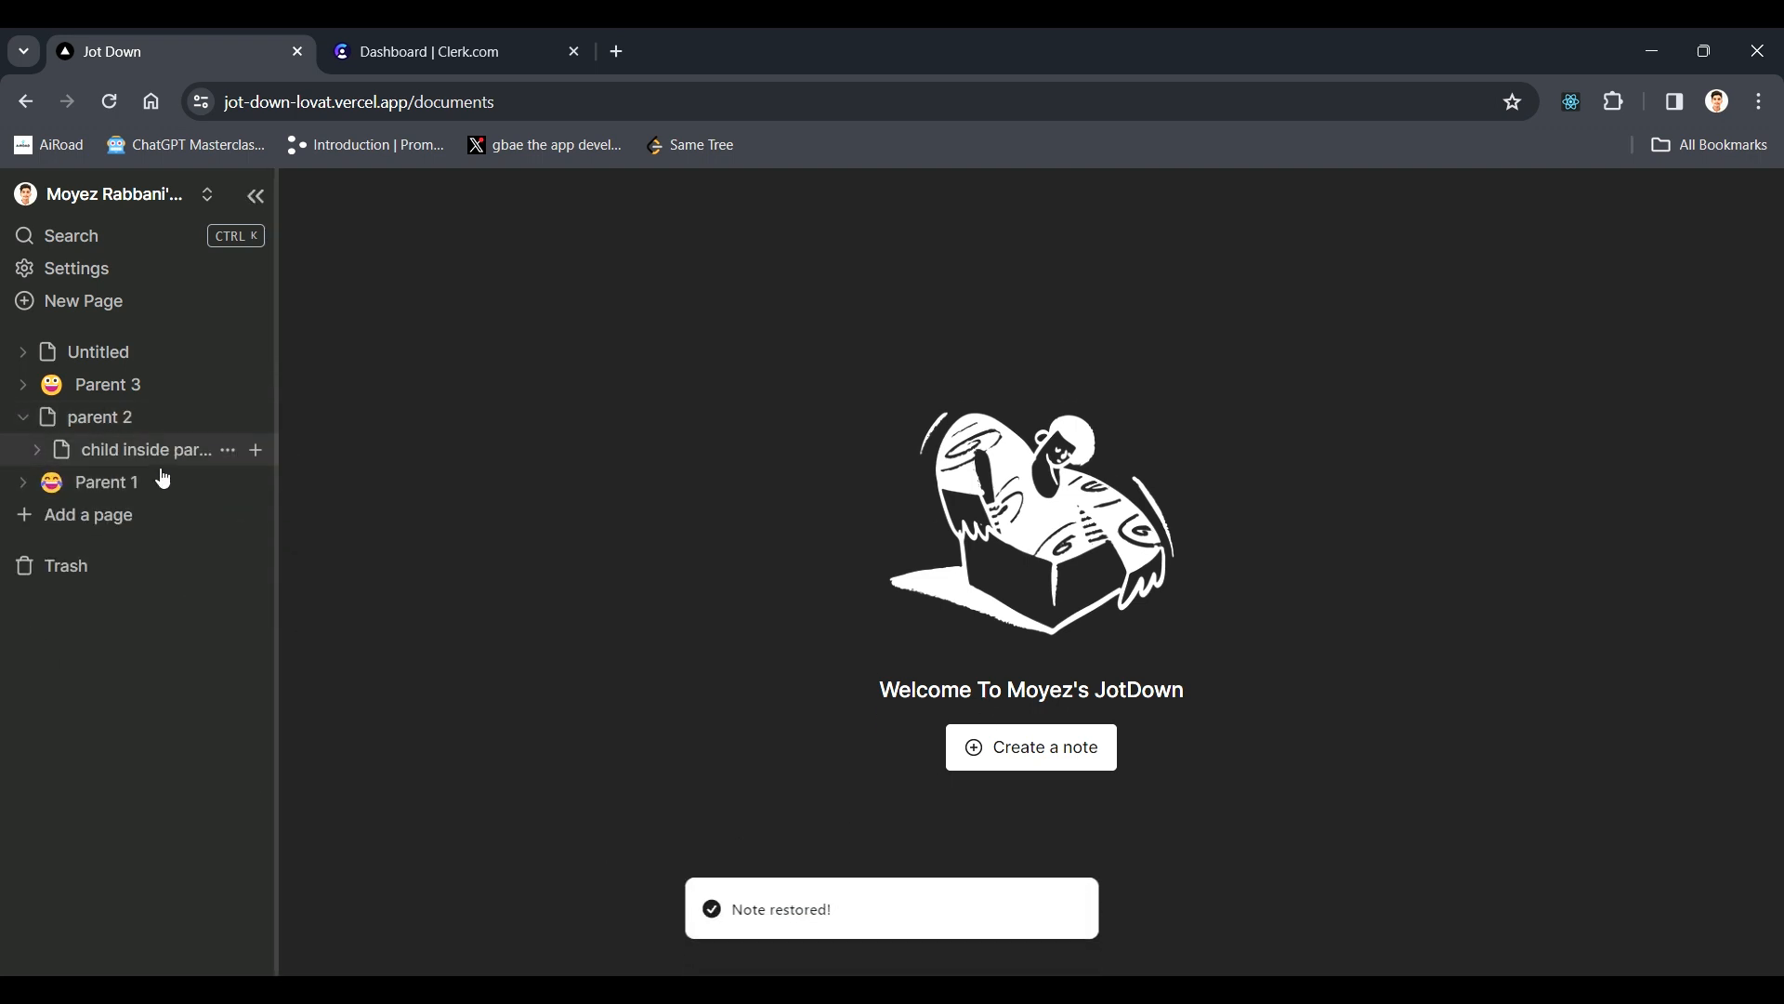
click(235, 420)
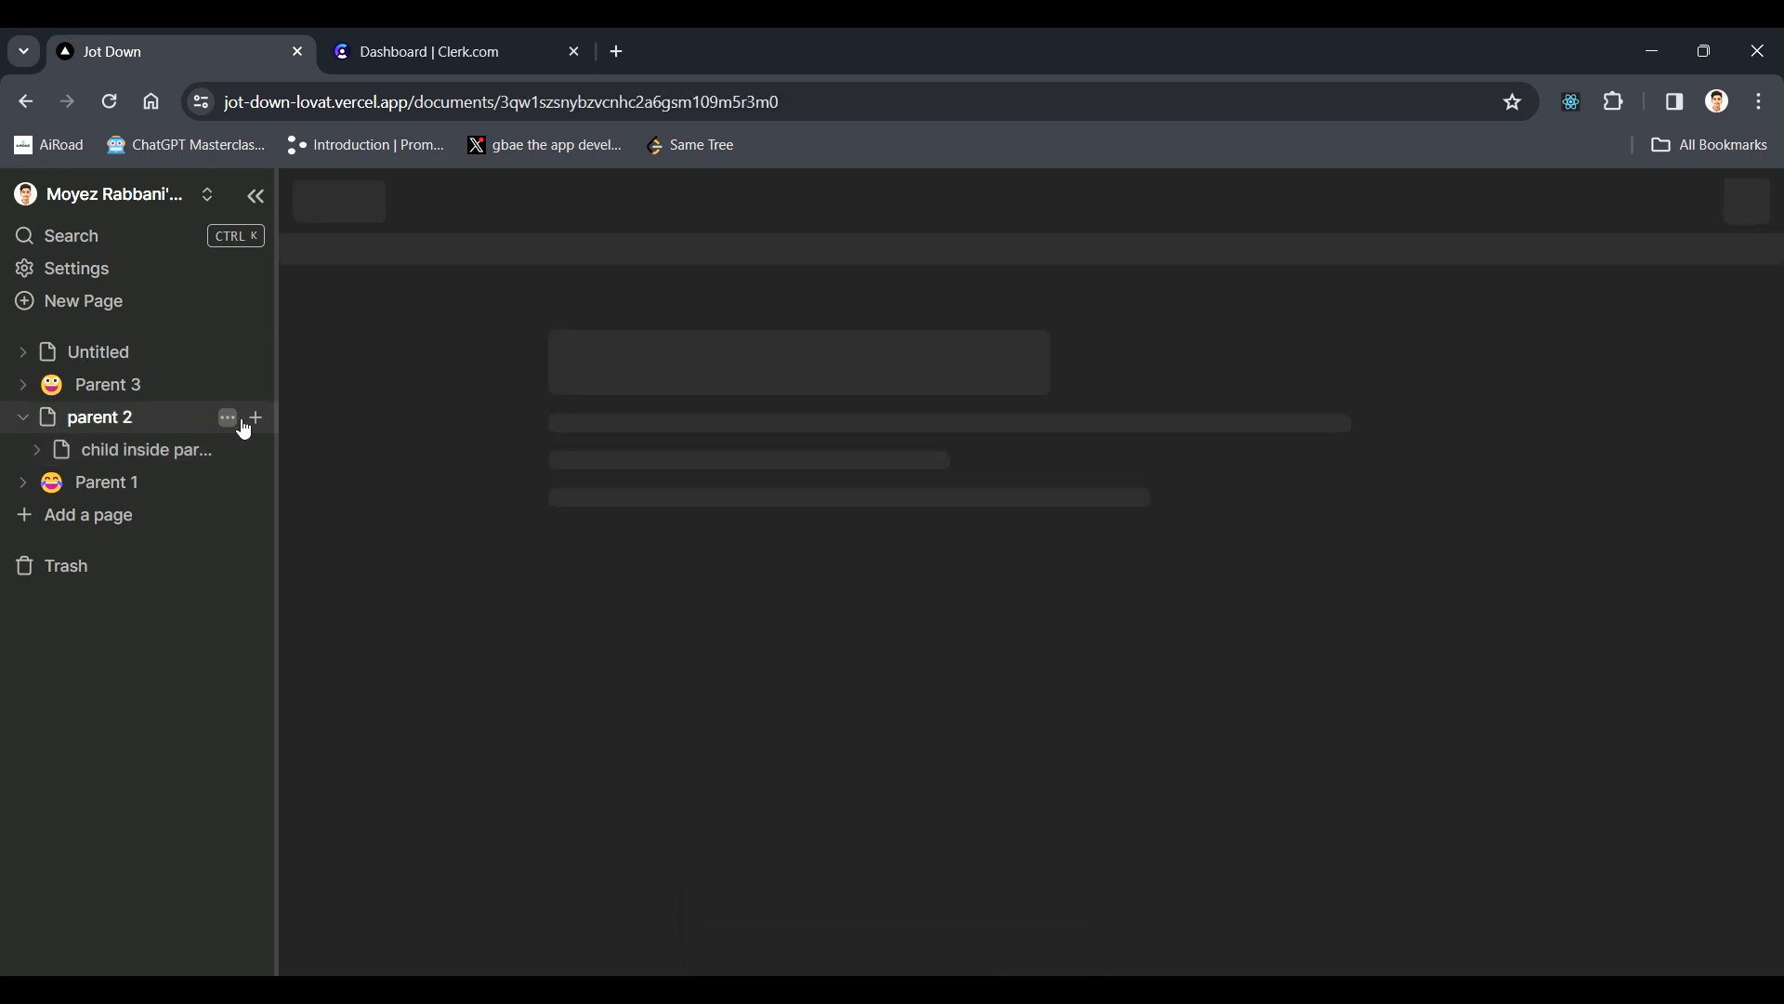
- Move parent 2 to the trash and permanently delete it from there
click(228, 418)
click(302, 431)
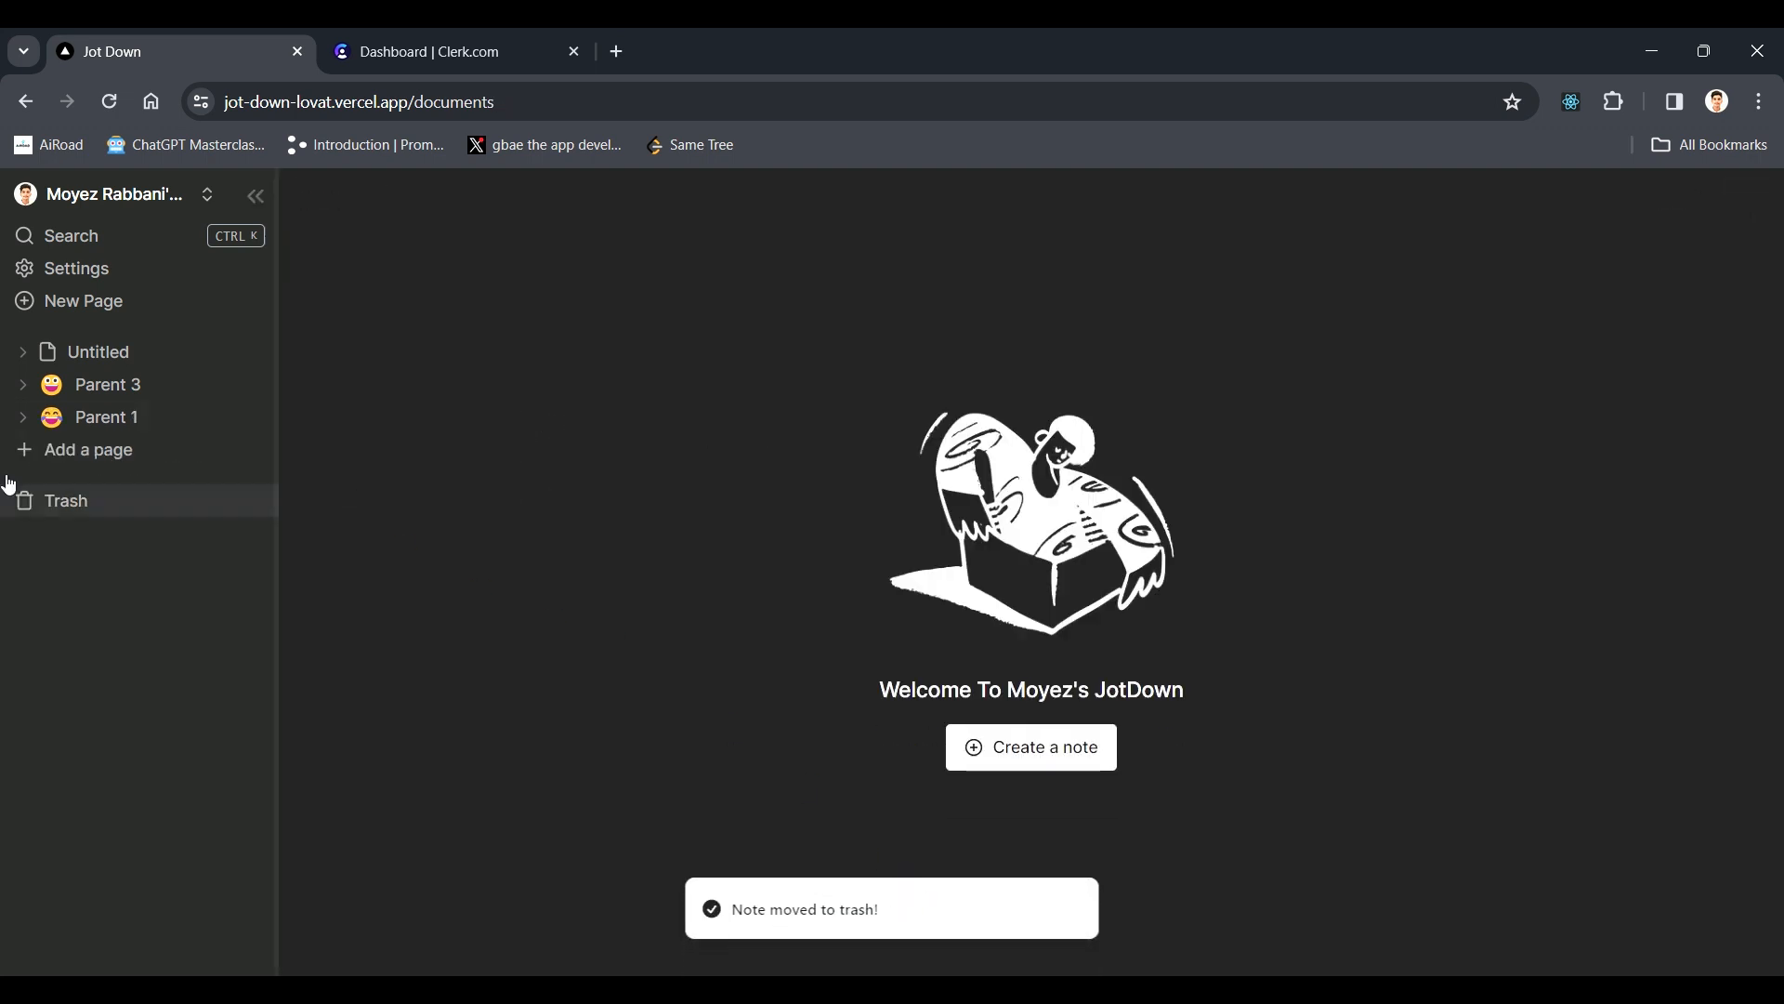
click(111, 500)
click(606, 577)
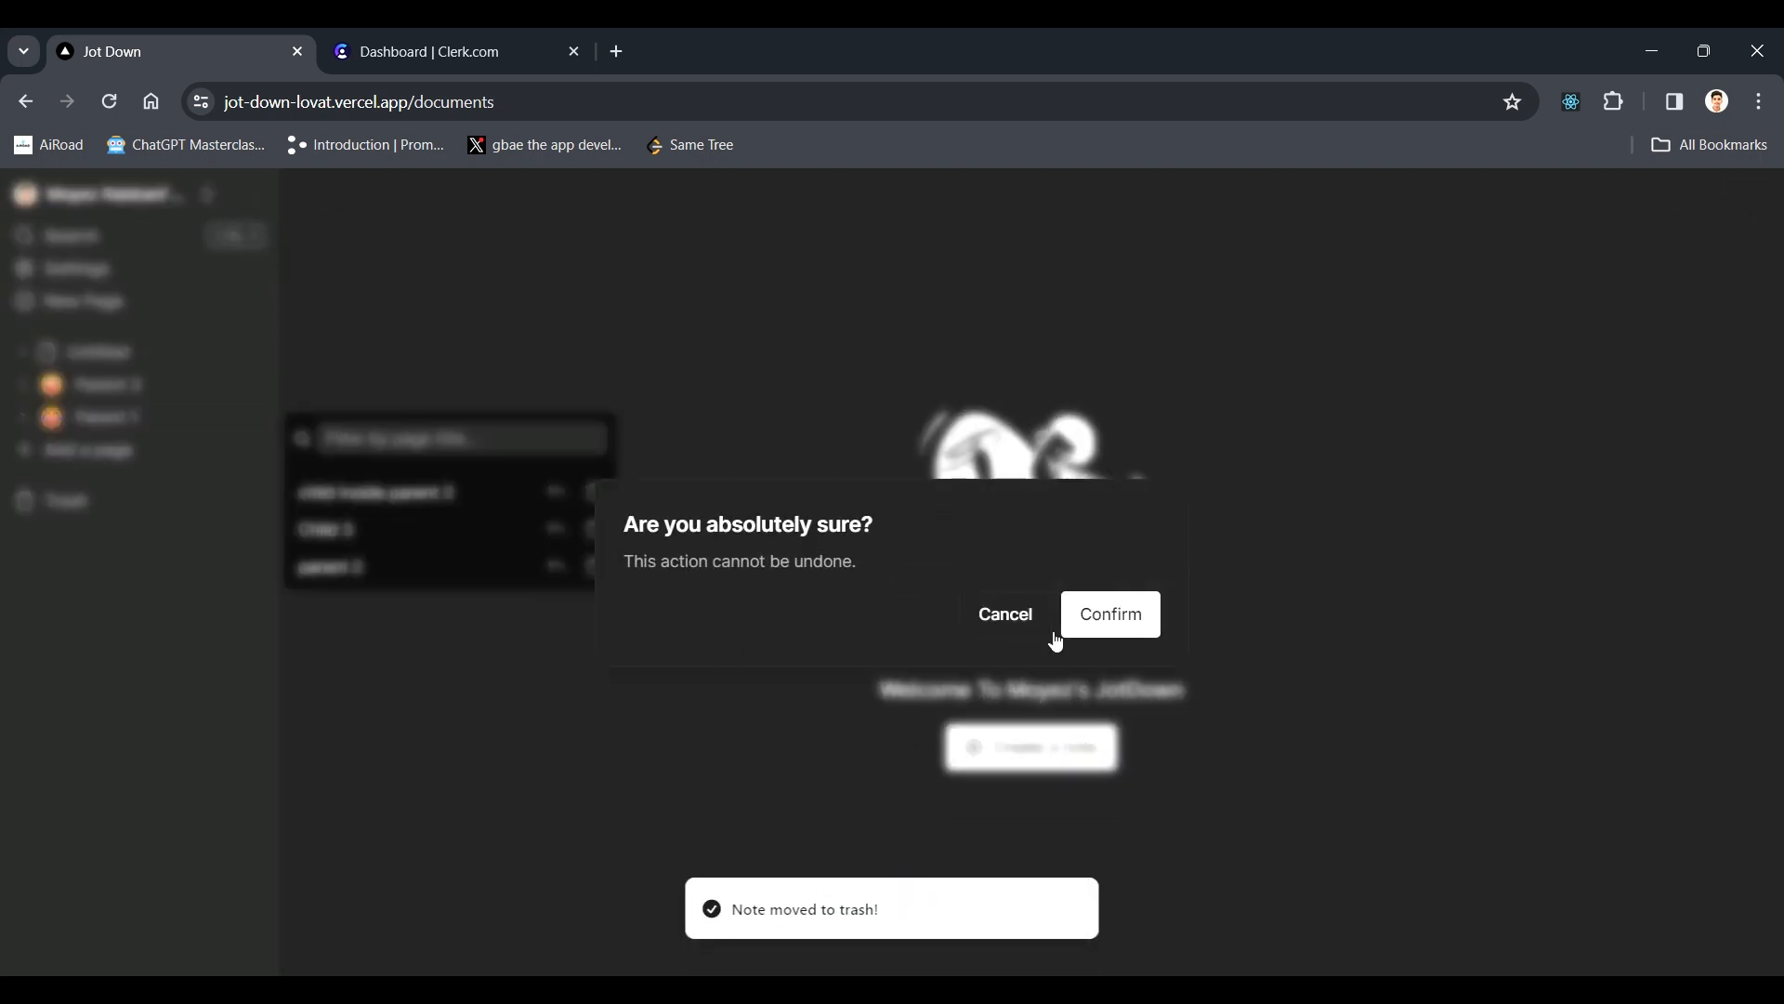
click(1070, 625)
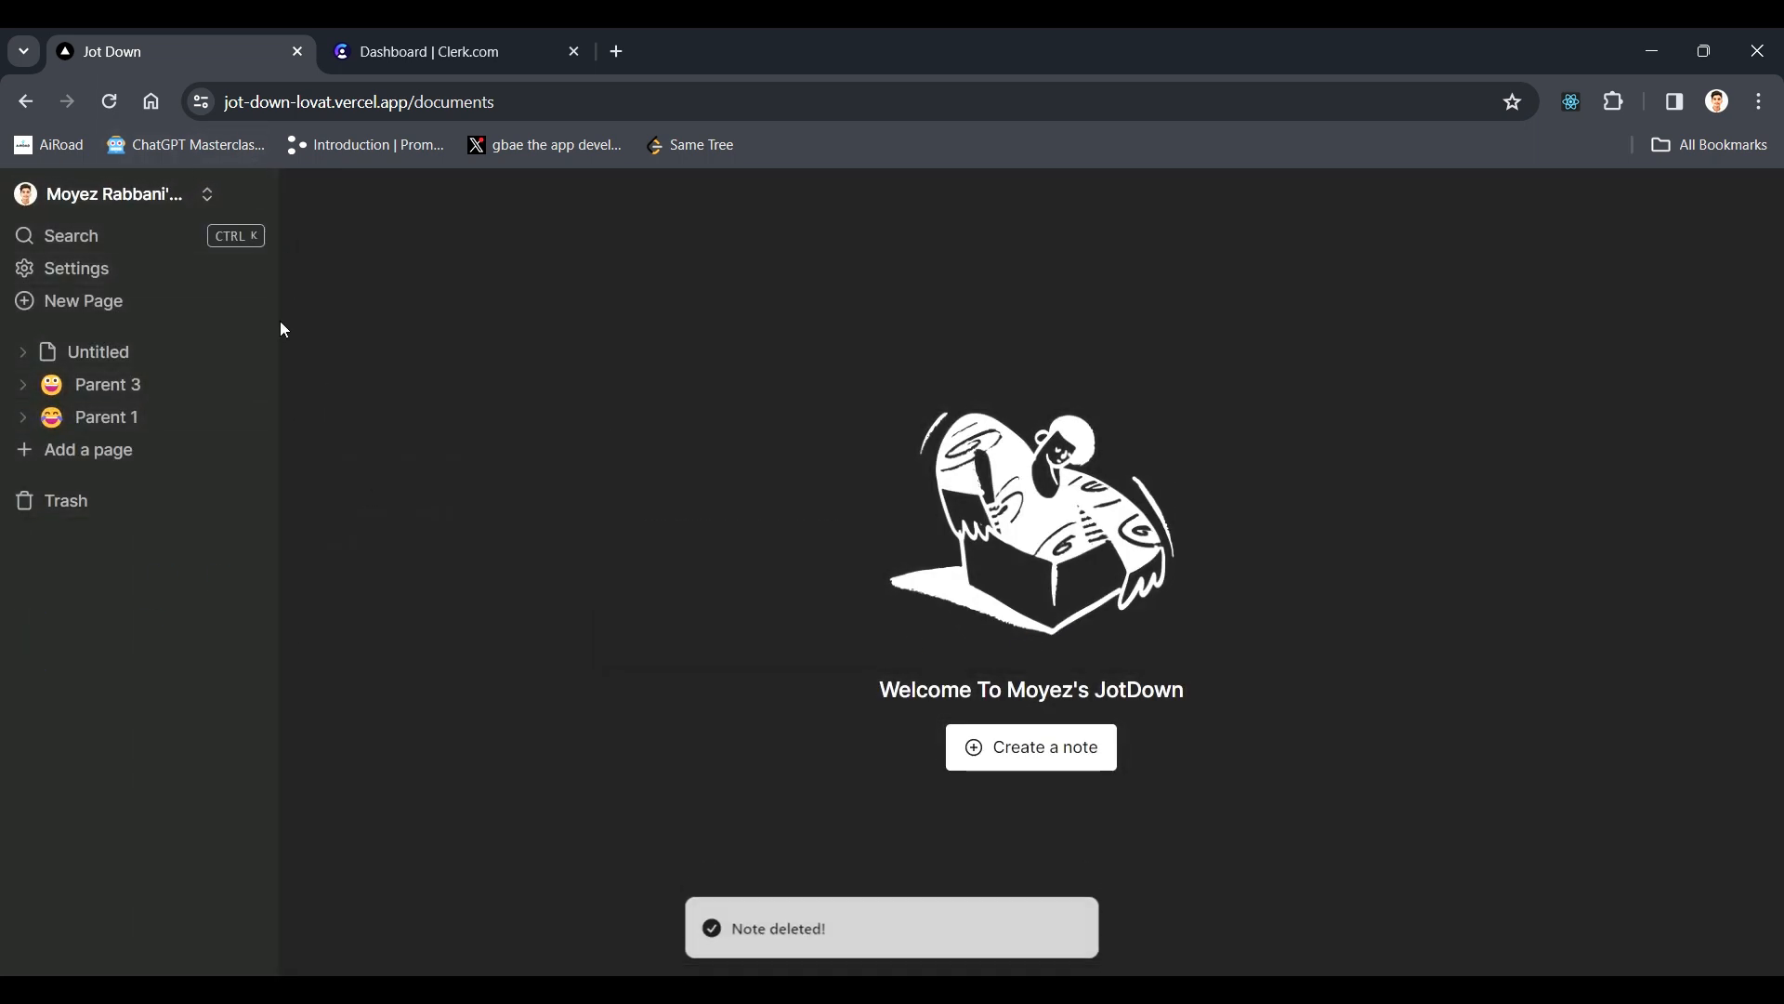
- Collapse and reopen the page sidebar several times to show that it can be hidden
drag(279, 331, 9, 511)
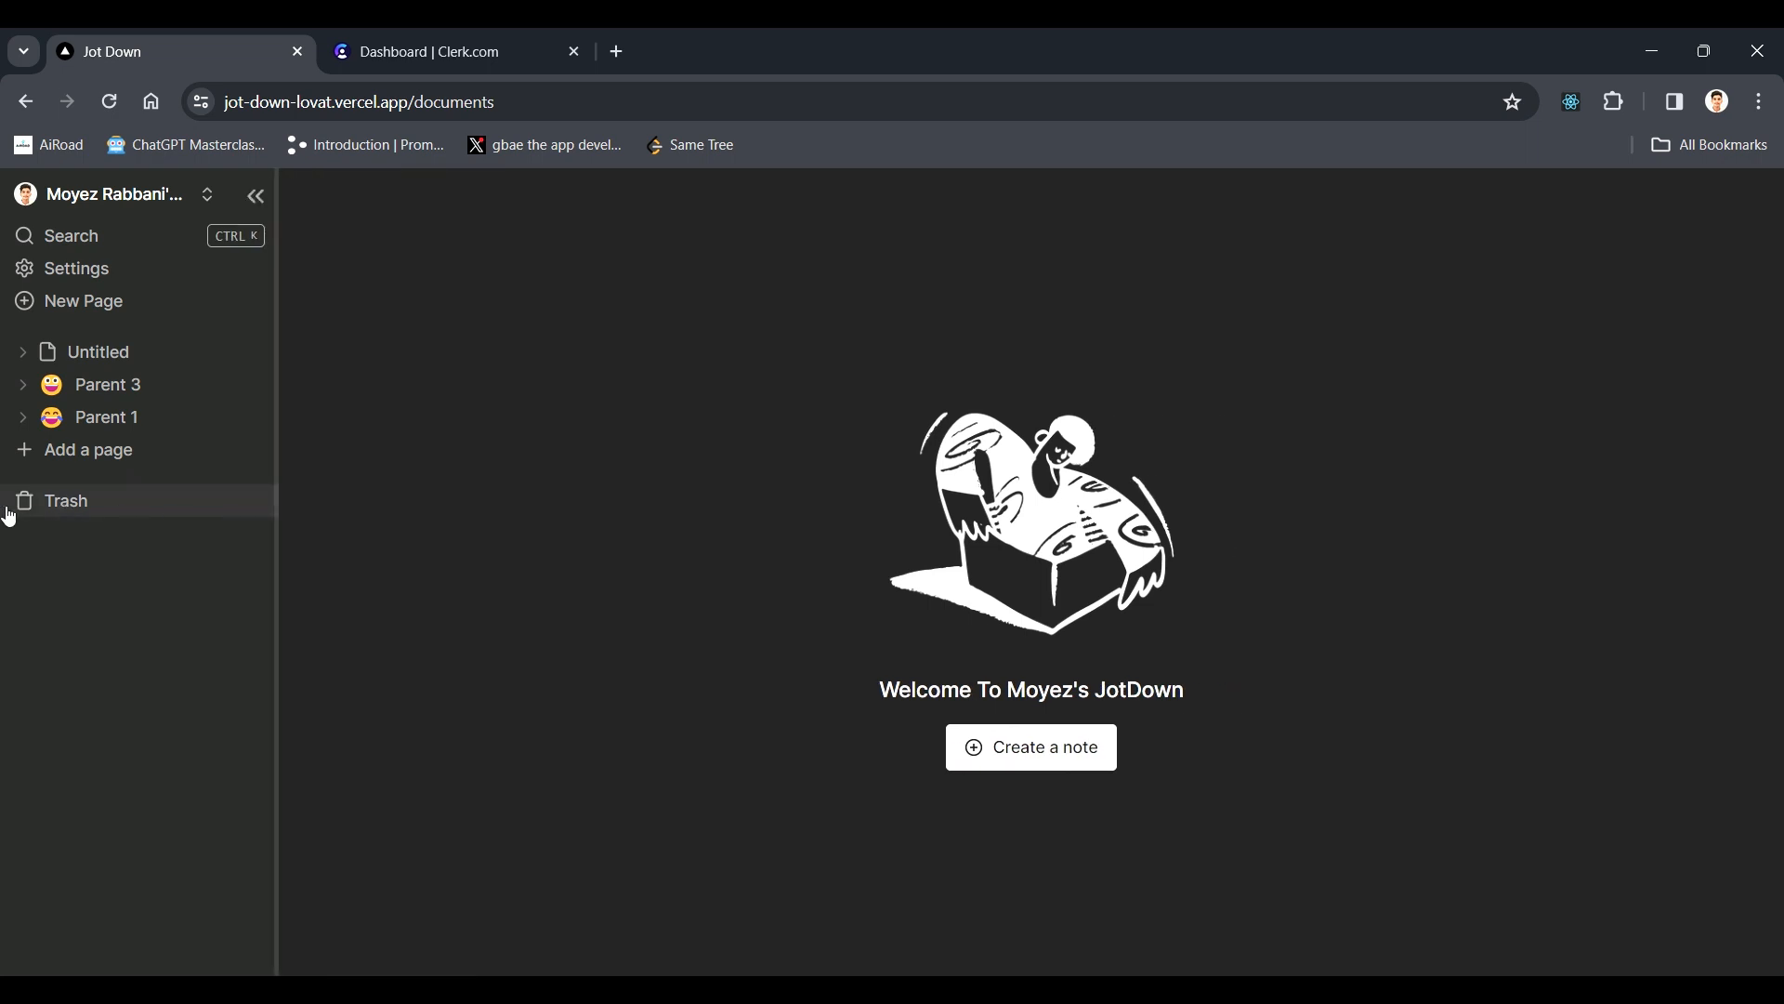
click(251, 193)
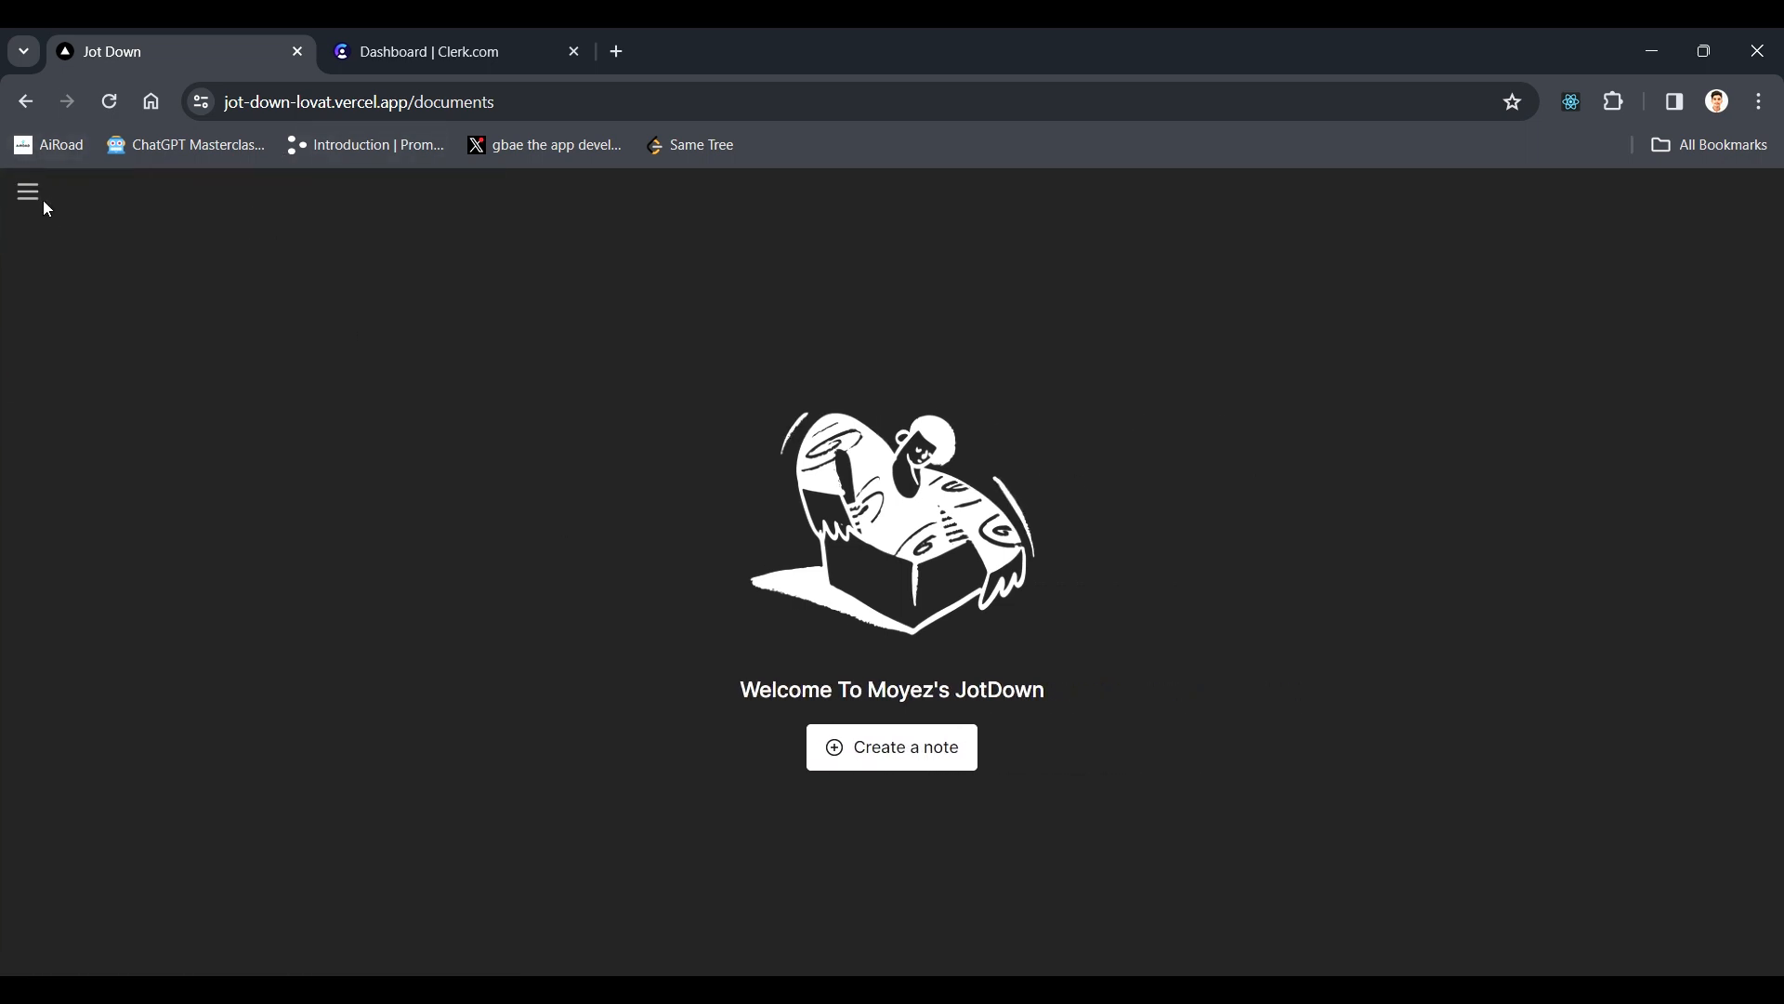
click(30, 192)
click(251, 194)
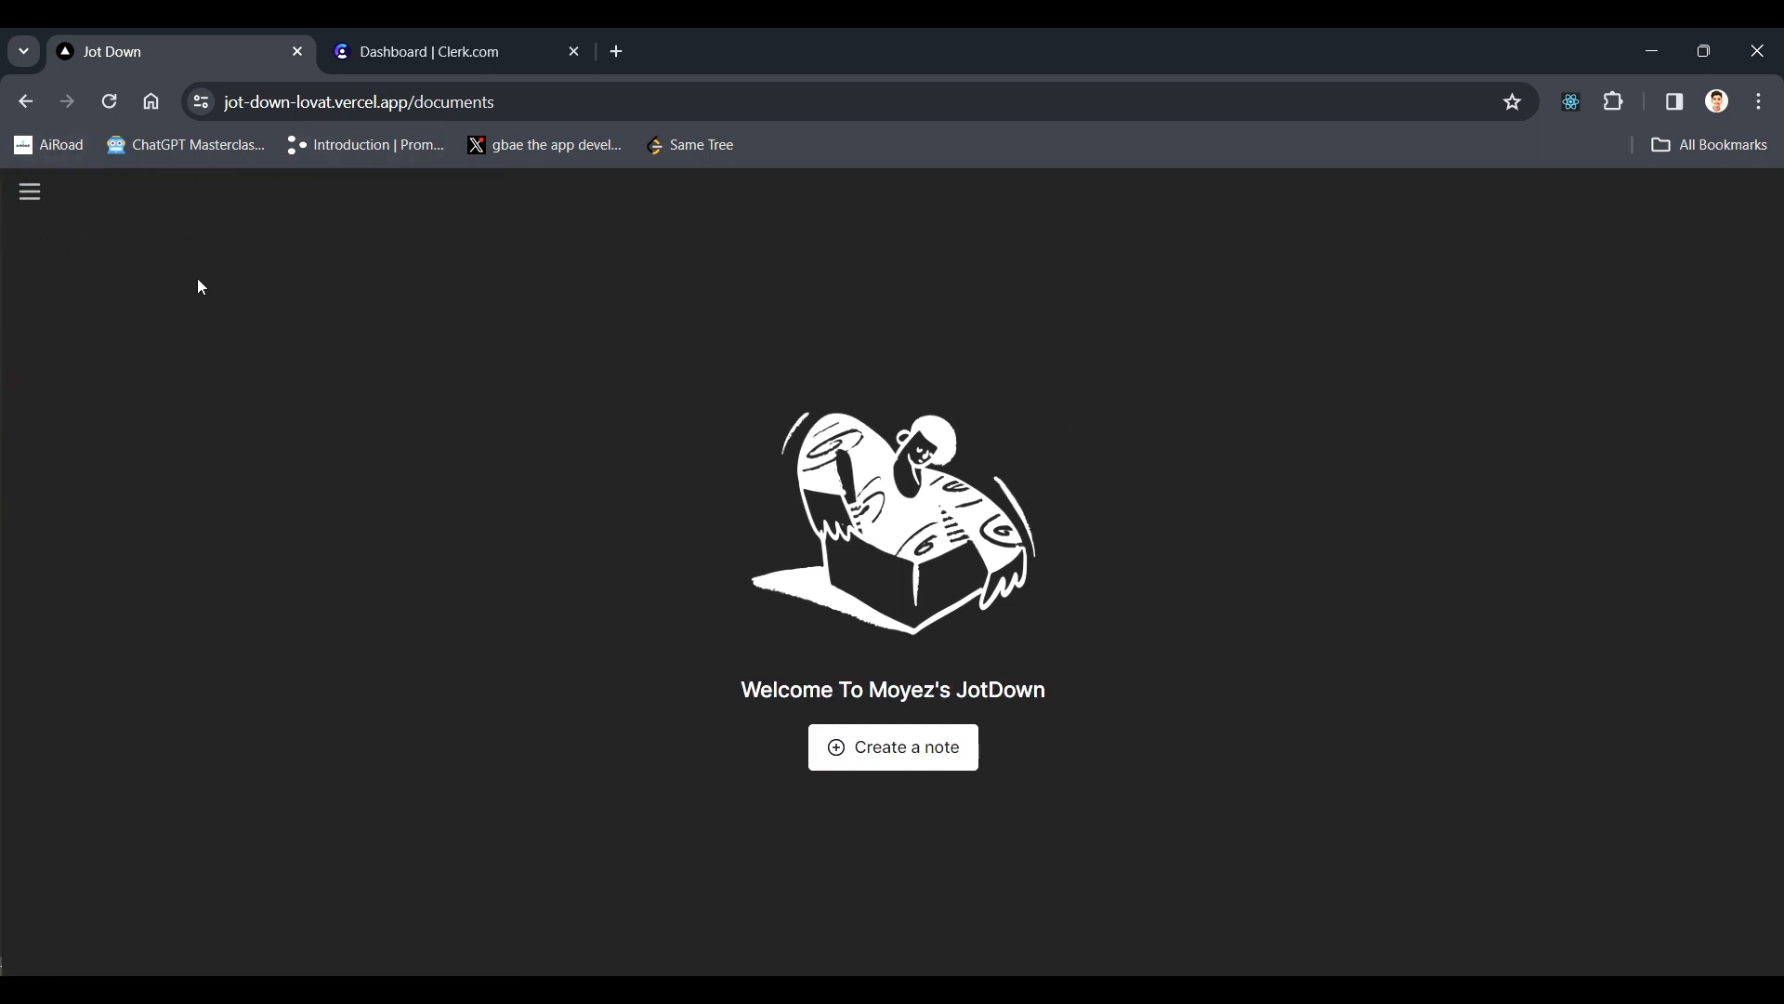
click(30, 192)
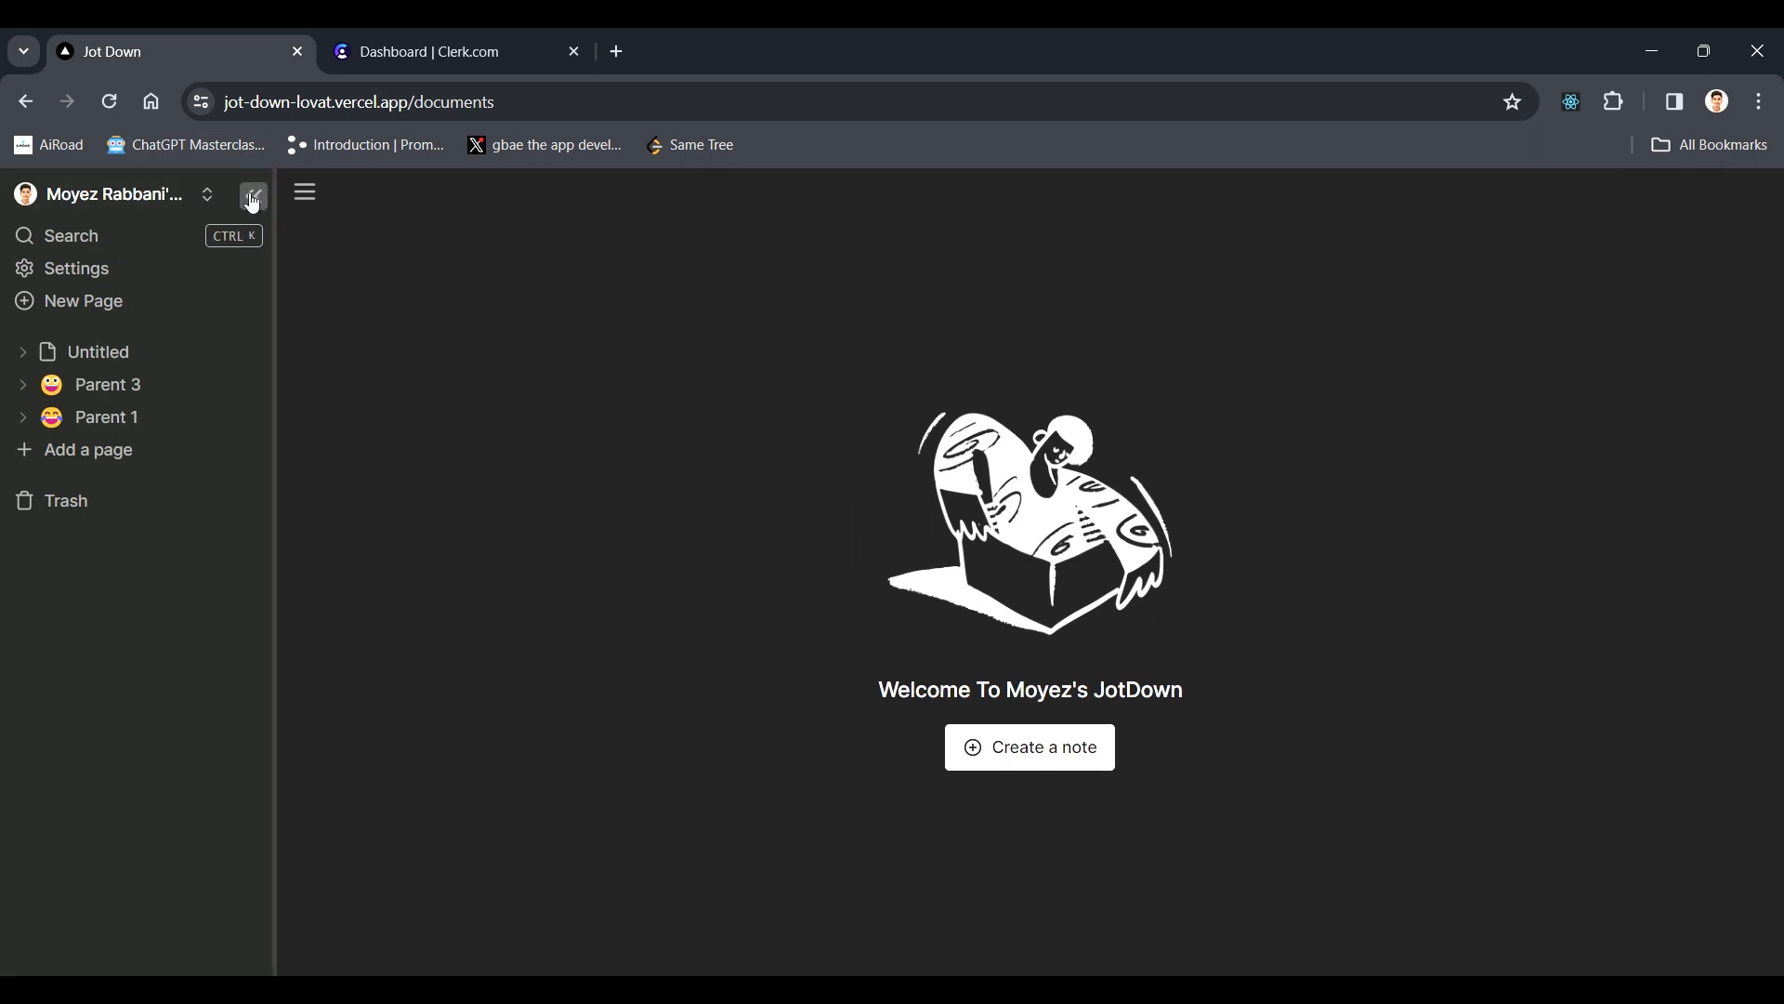
click(253, 197)
click(29, 193)
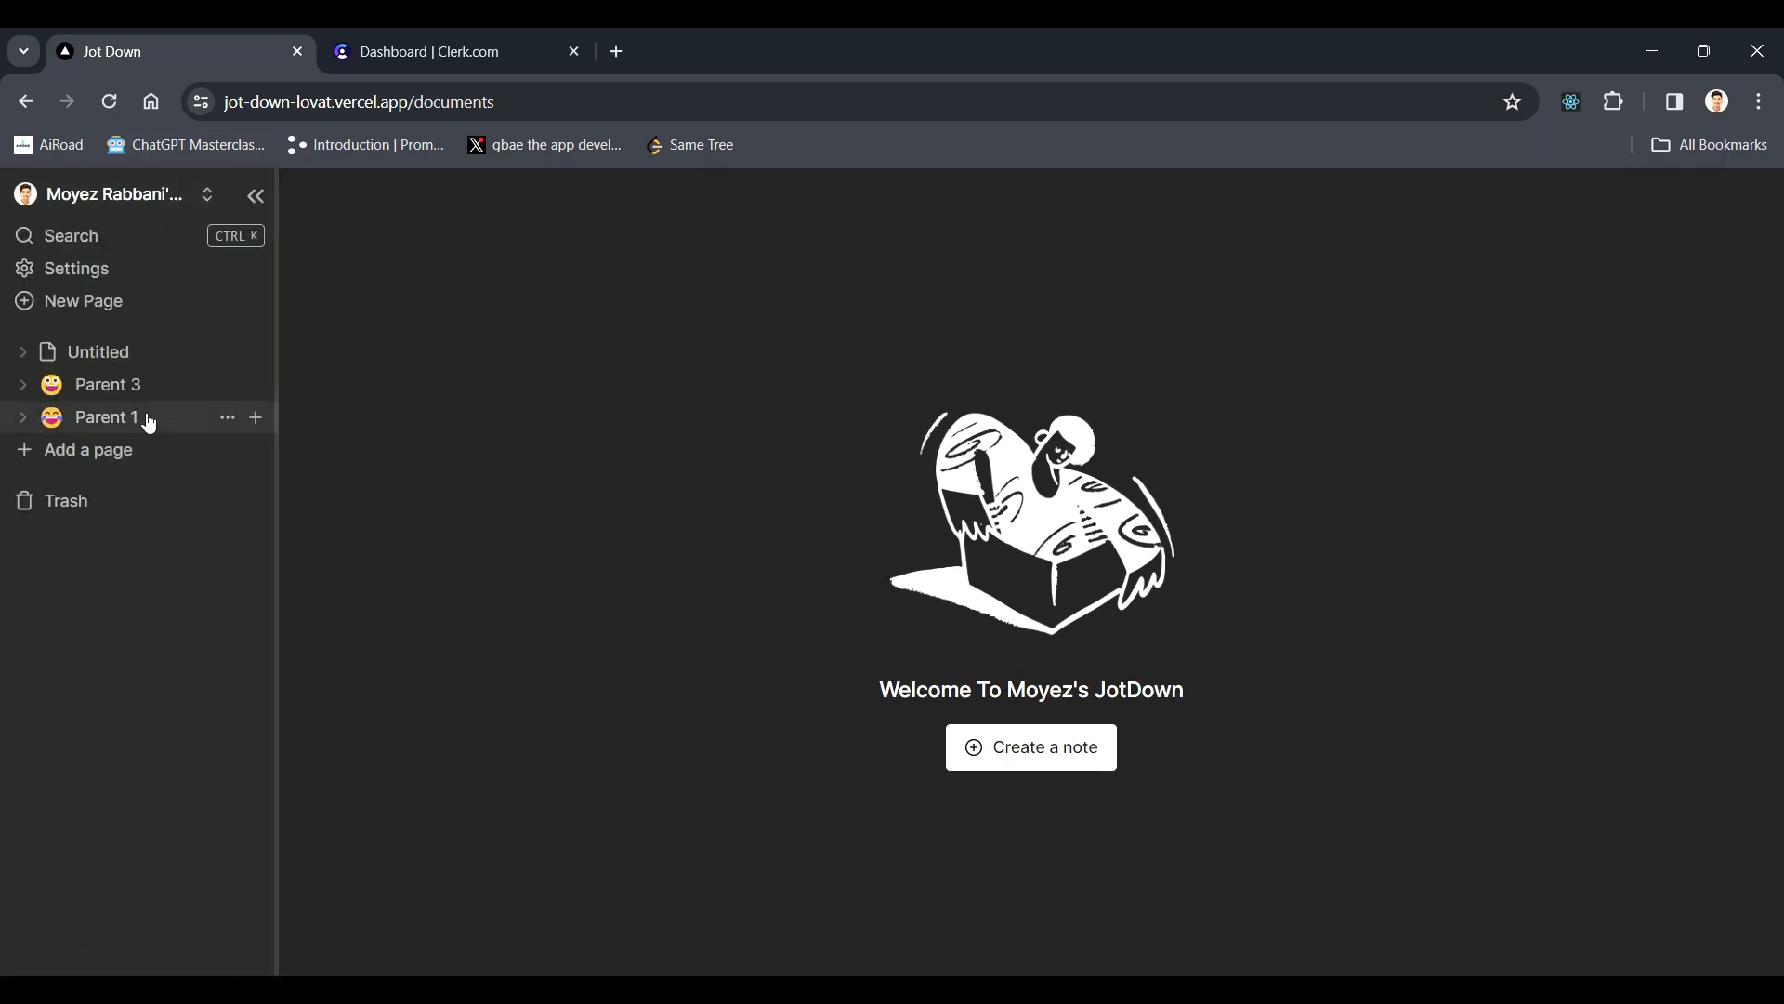
- Search the documents for "parent 3" and clear the query again
click(54, 238)
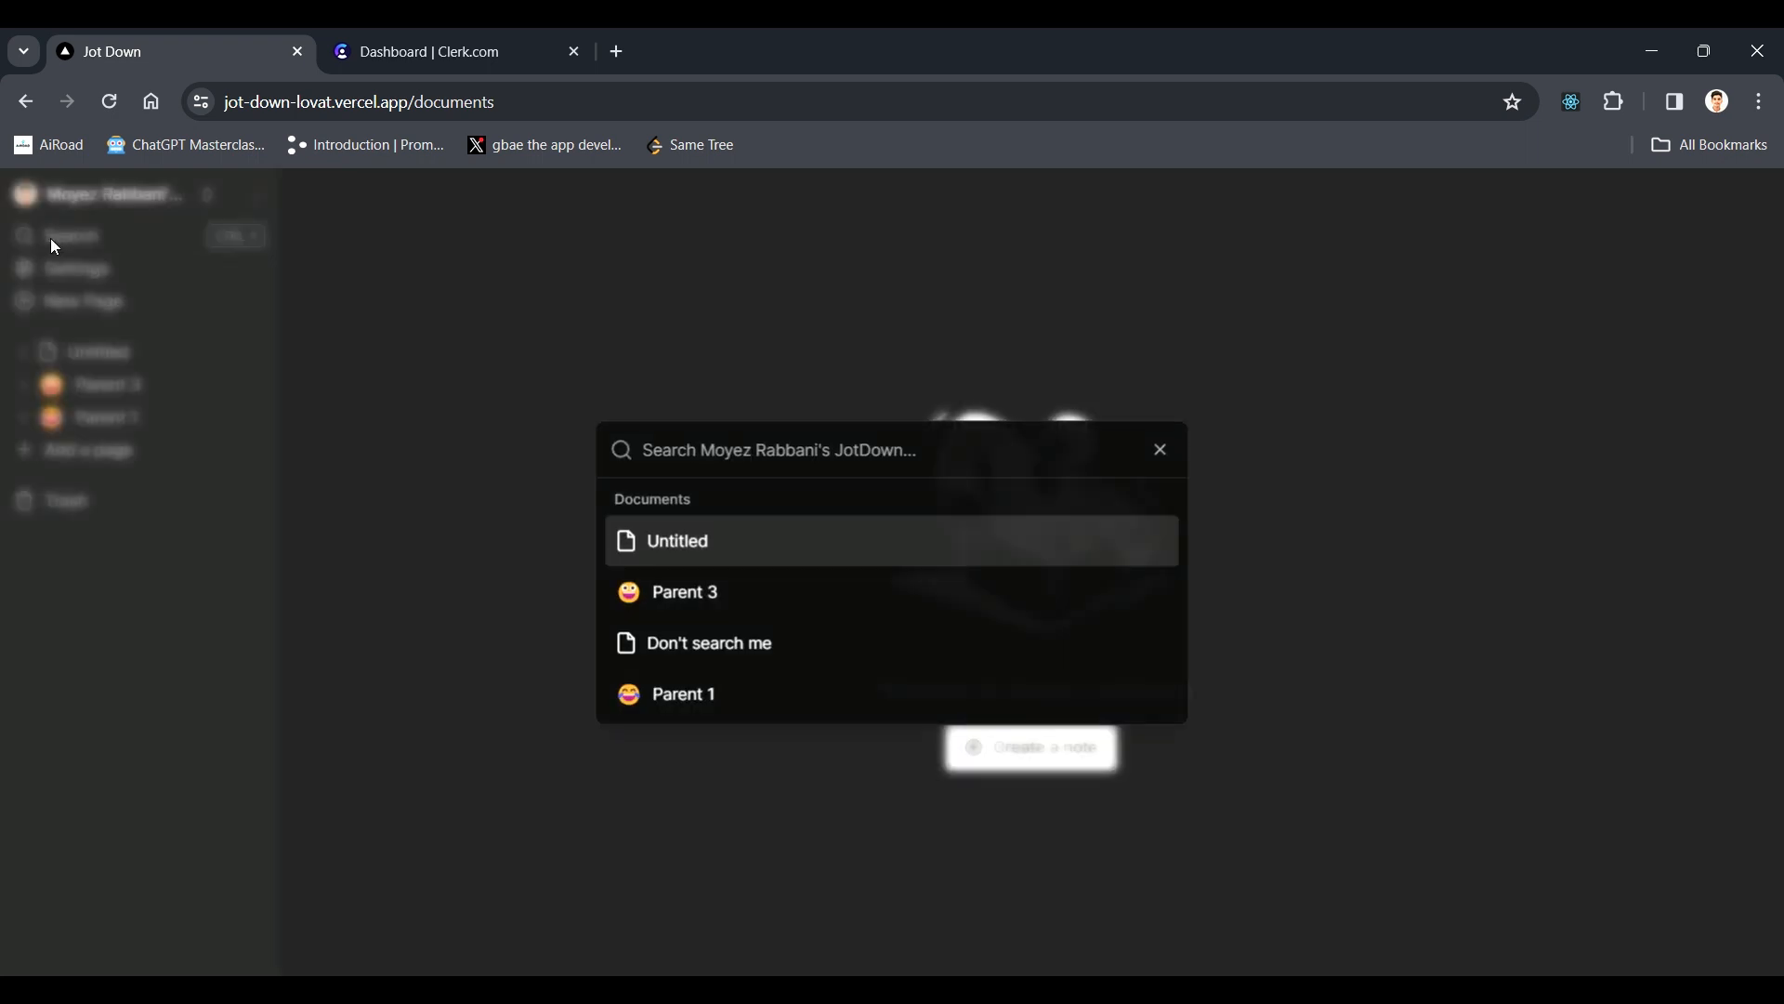
click(822, 381)
key(ctrl+k)
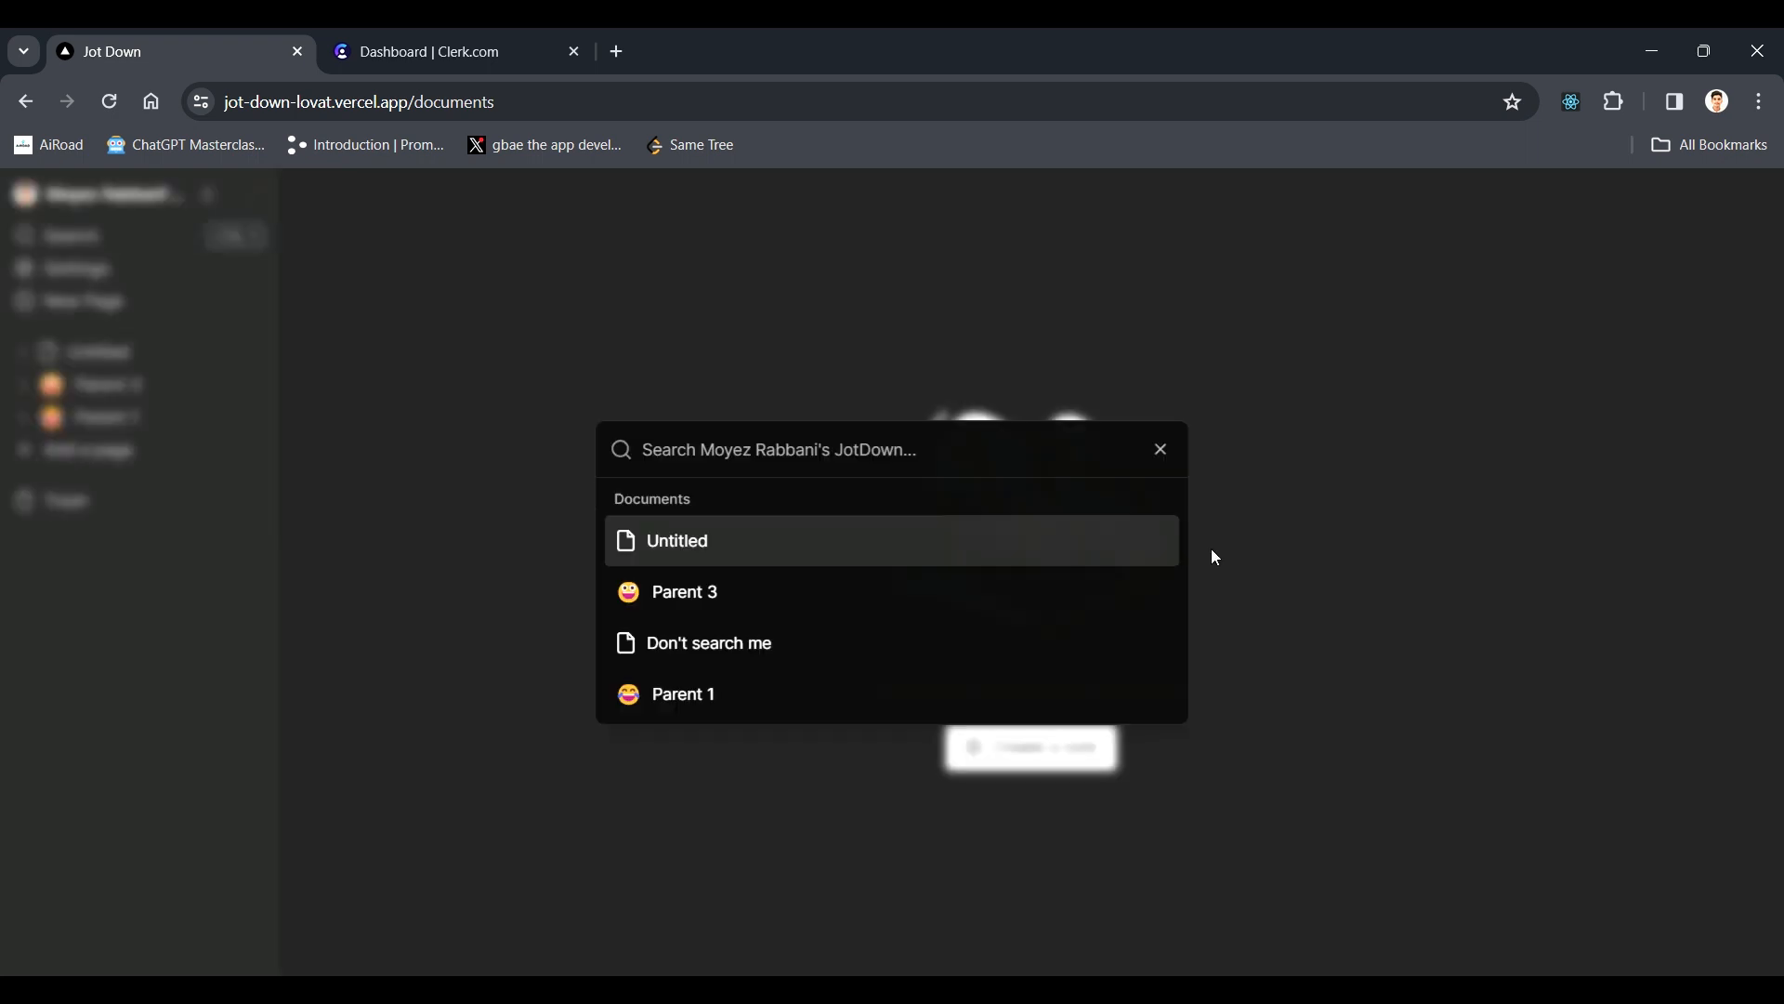
text(parent)
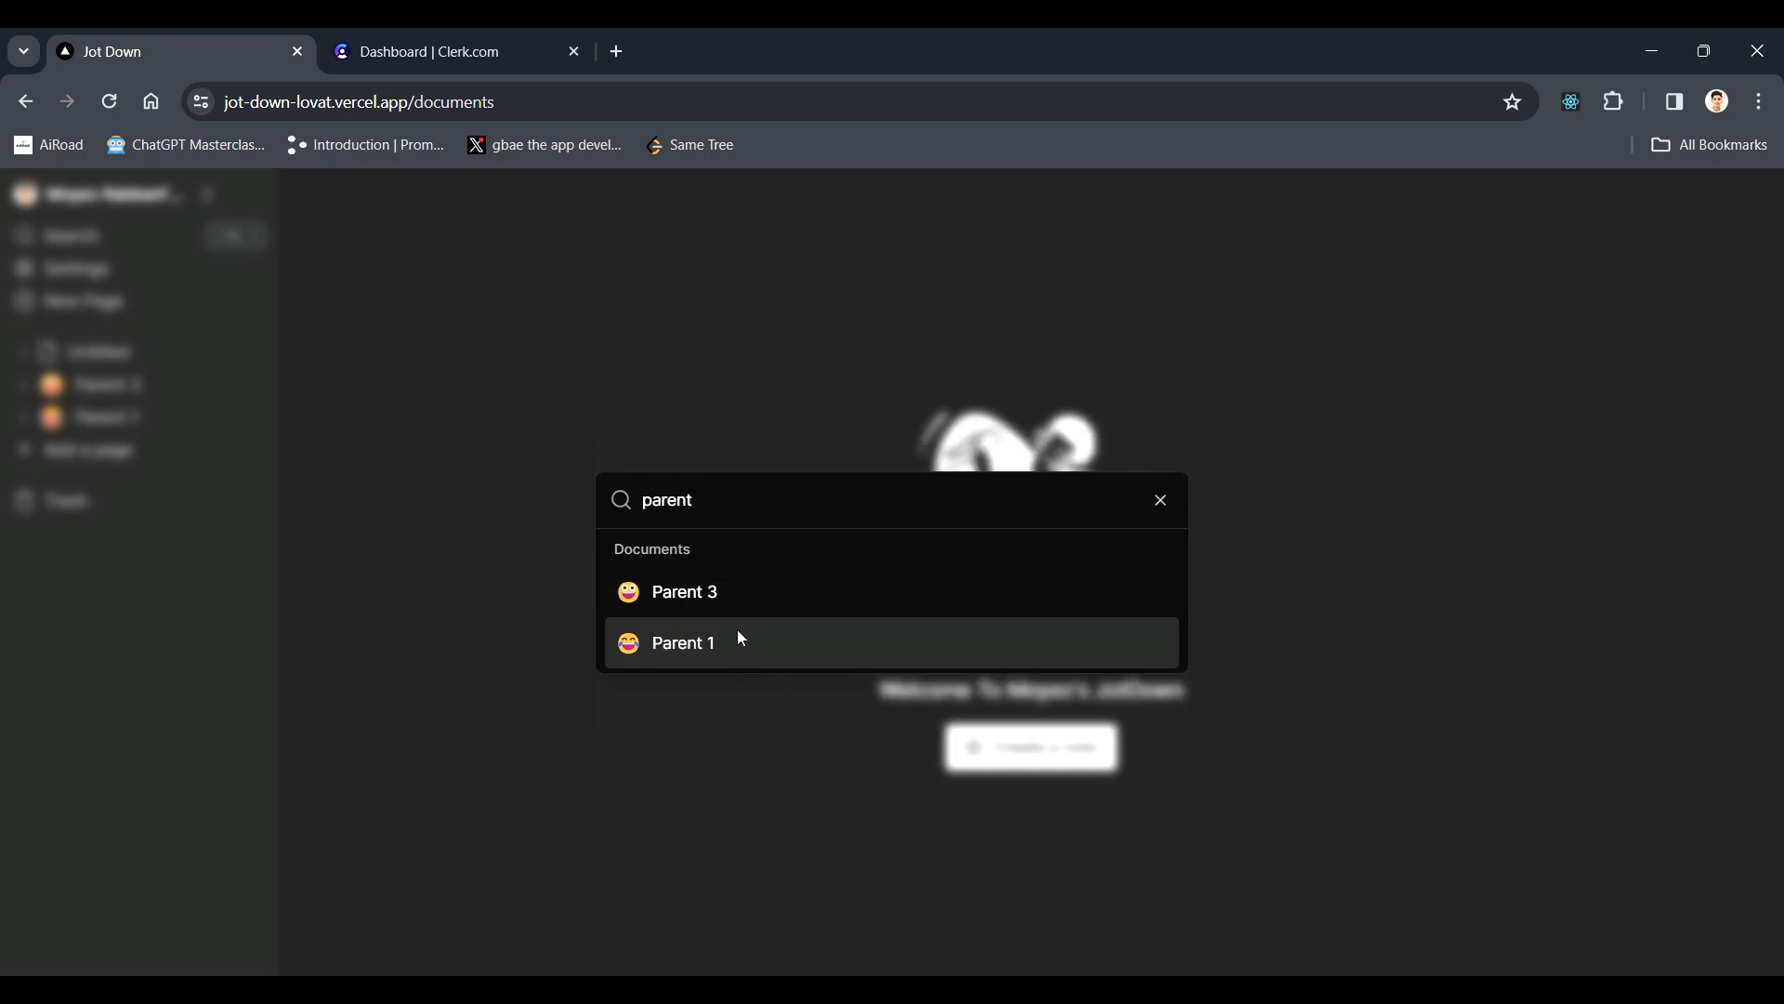
text( 3)
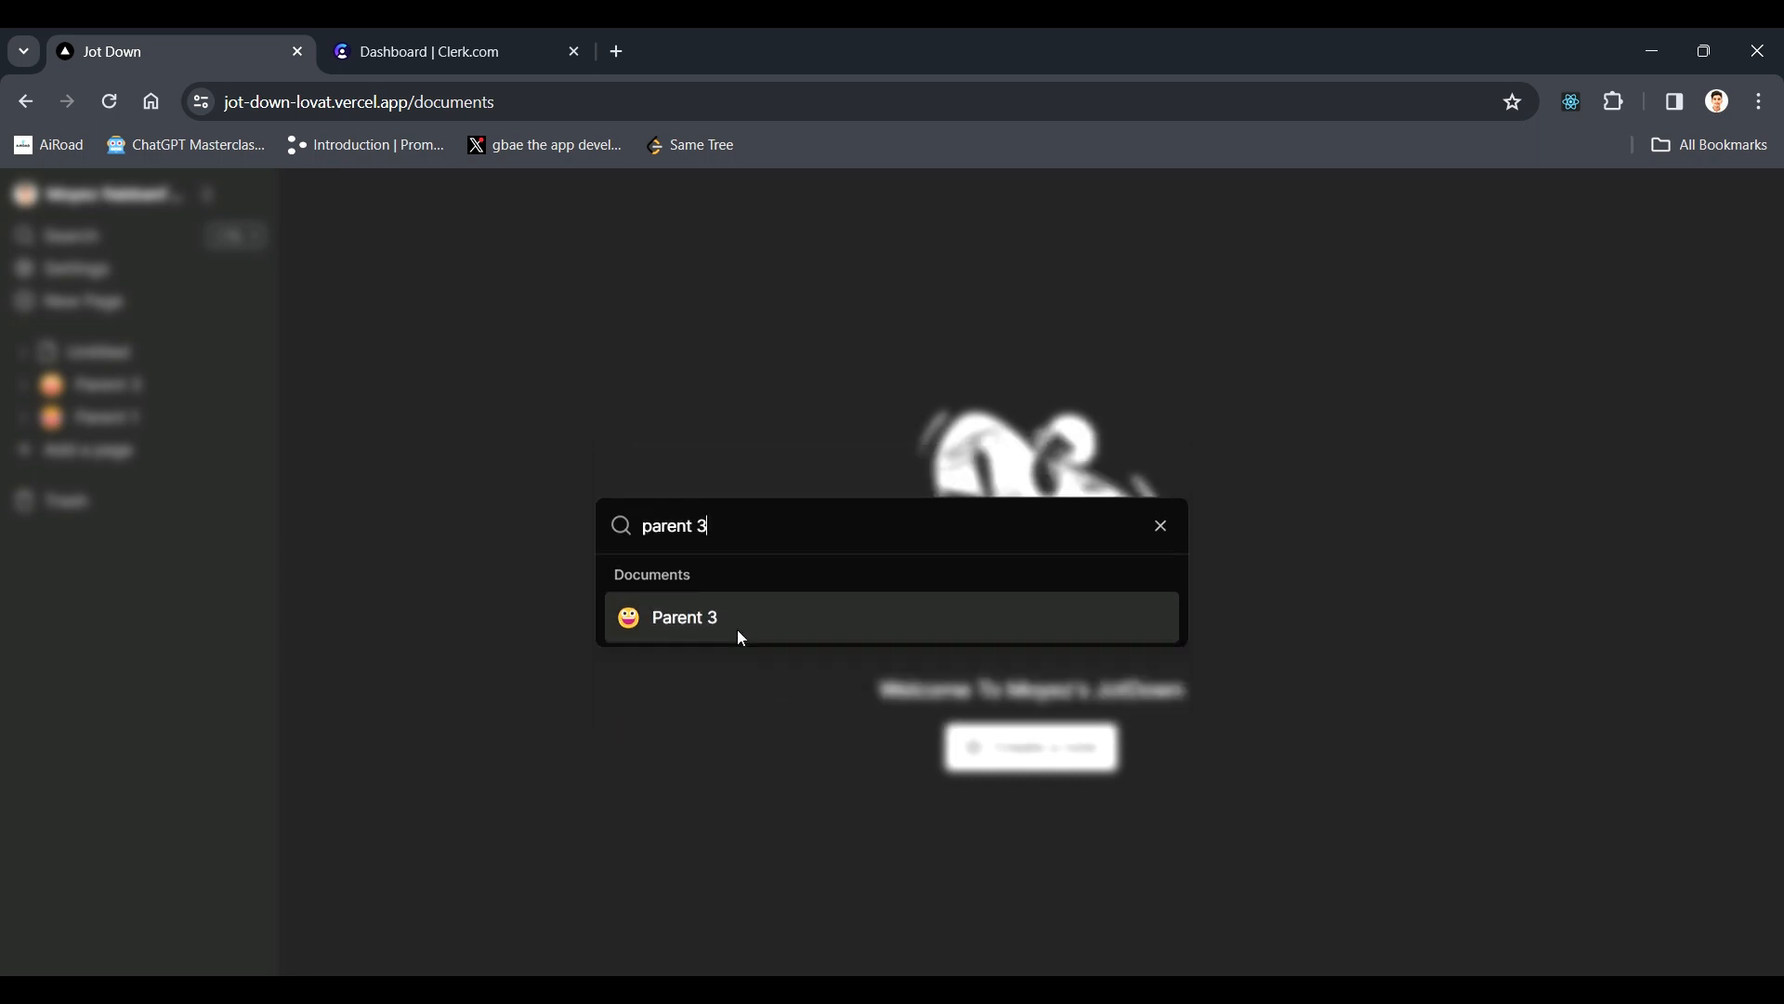
key(ctrl+a)
key(BackSpace)
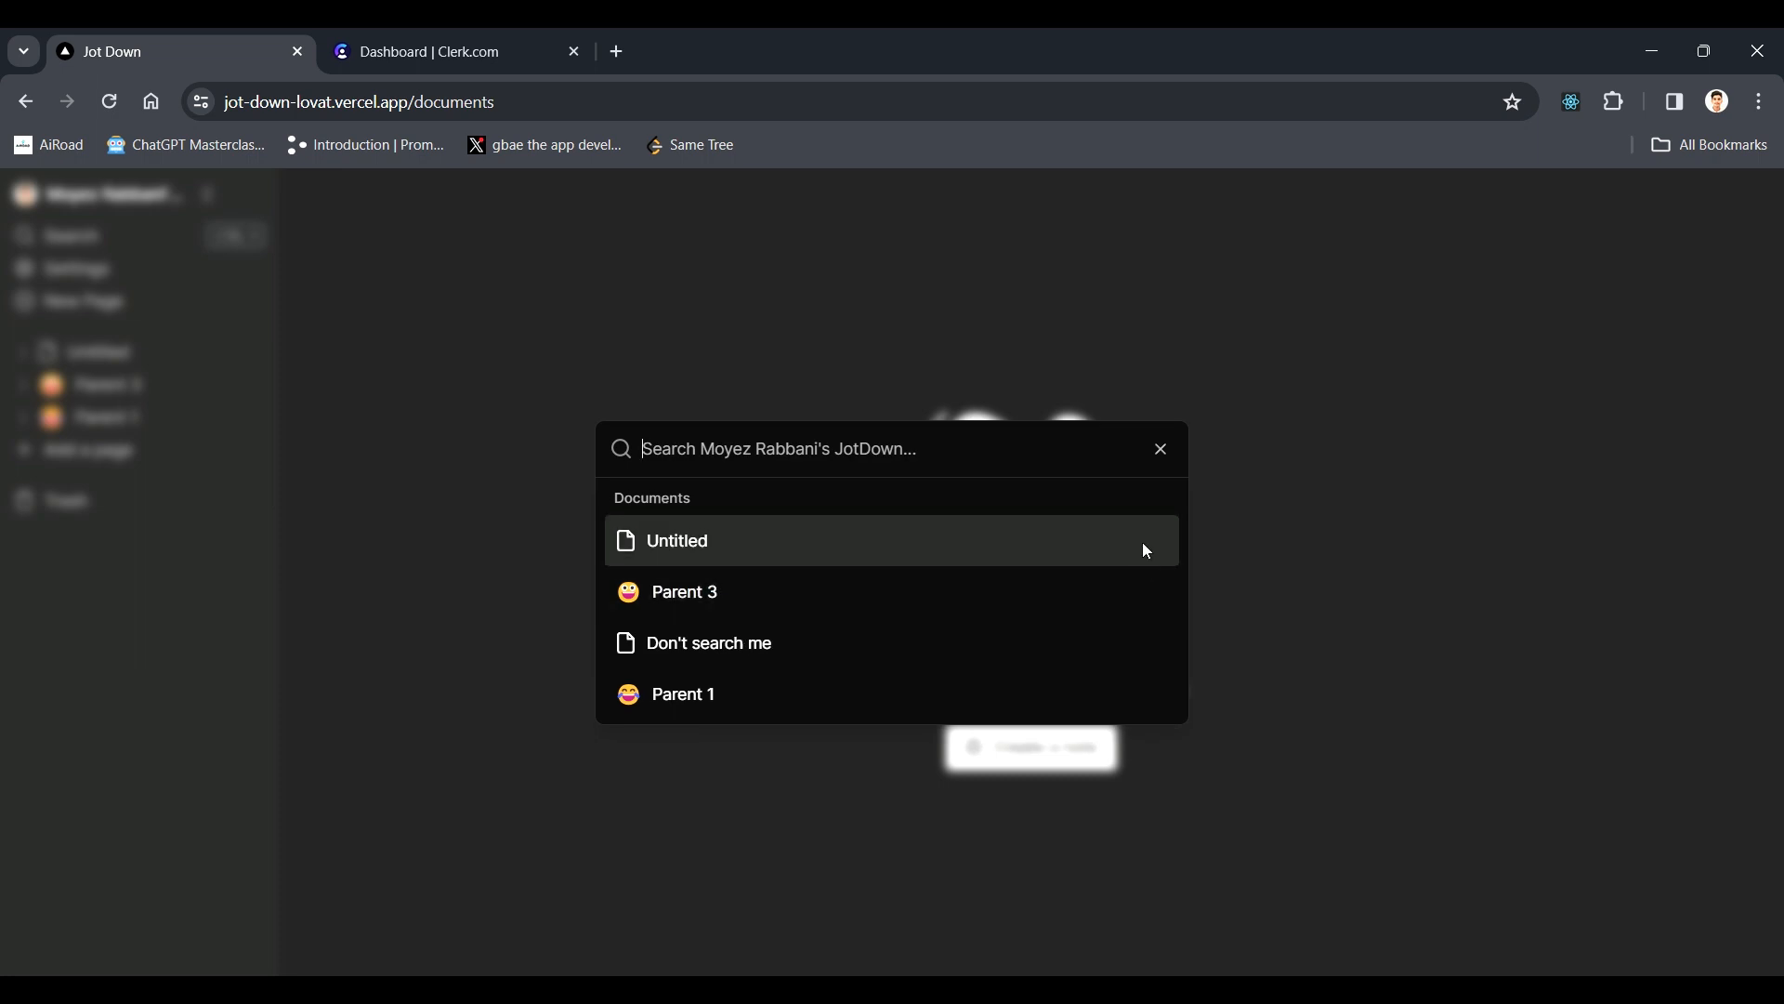
- Open Parent 3 from the document search list and look through its content
click(840, 606)
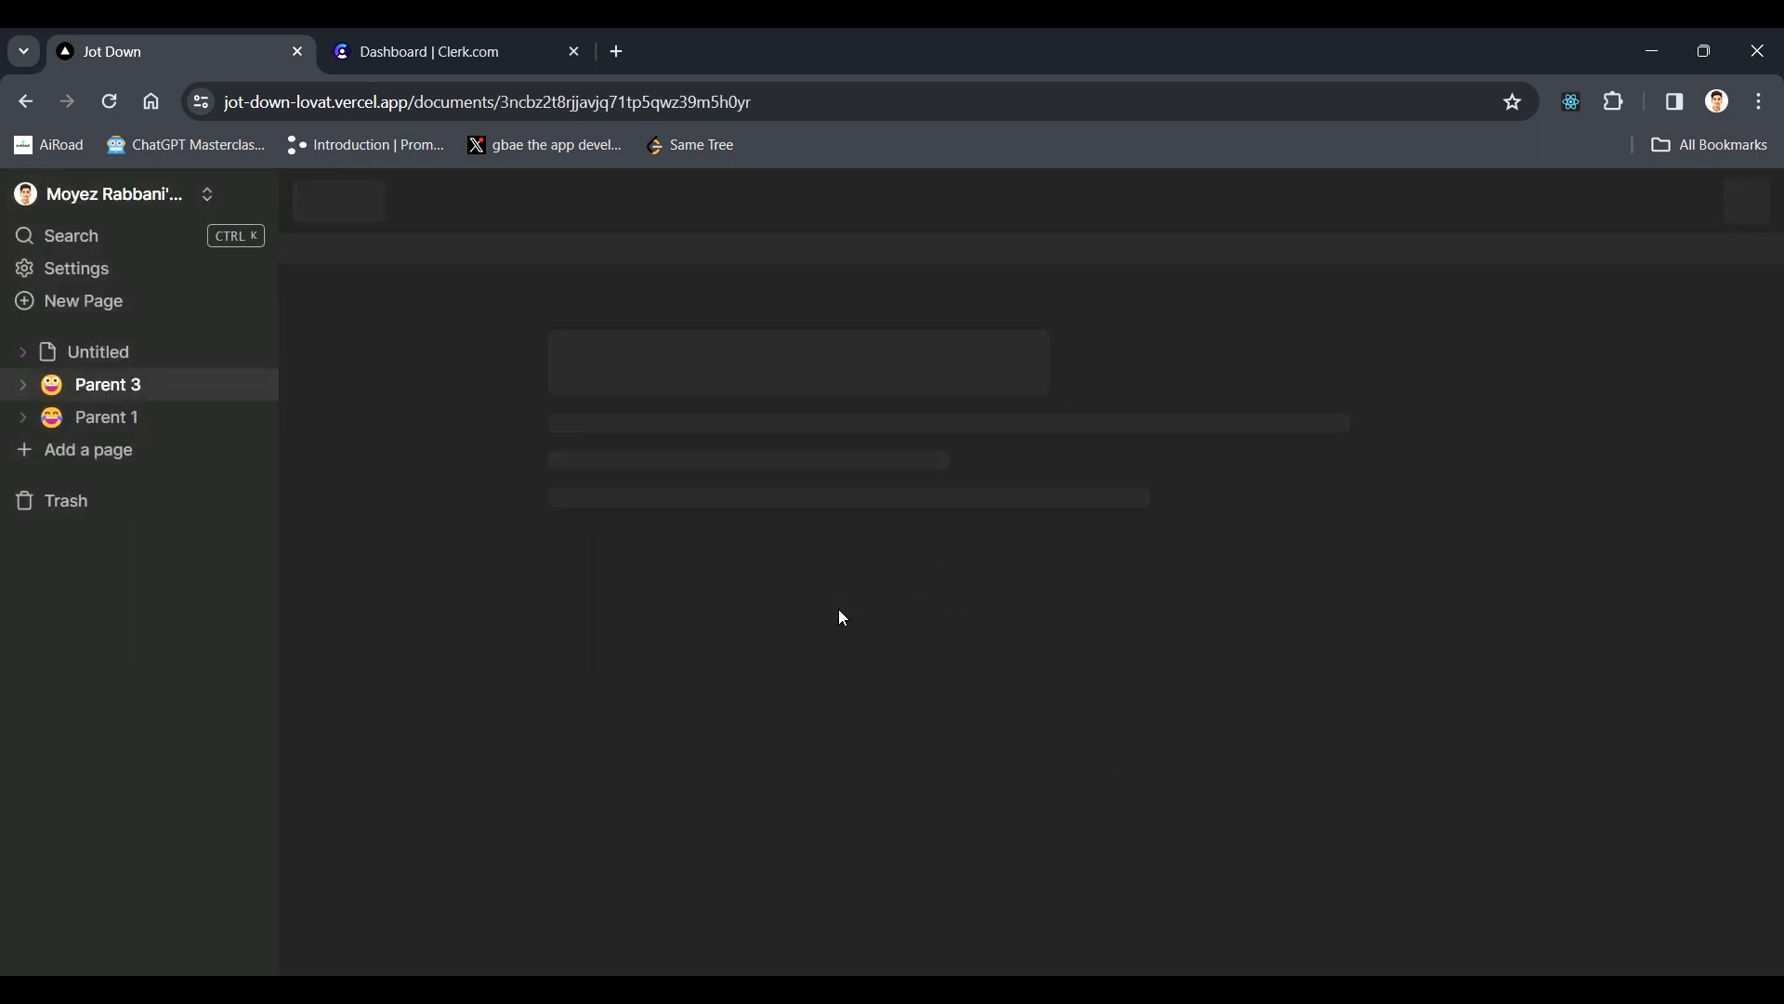
scroll(1445, 567, down, 2)
scroll(1441, 572, up, 2)
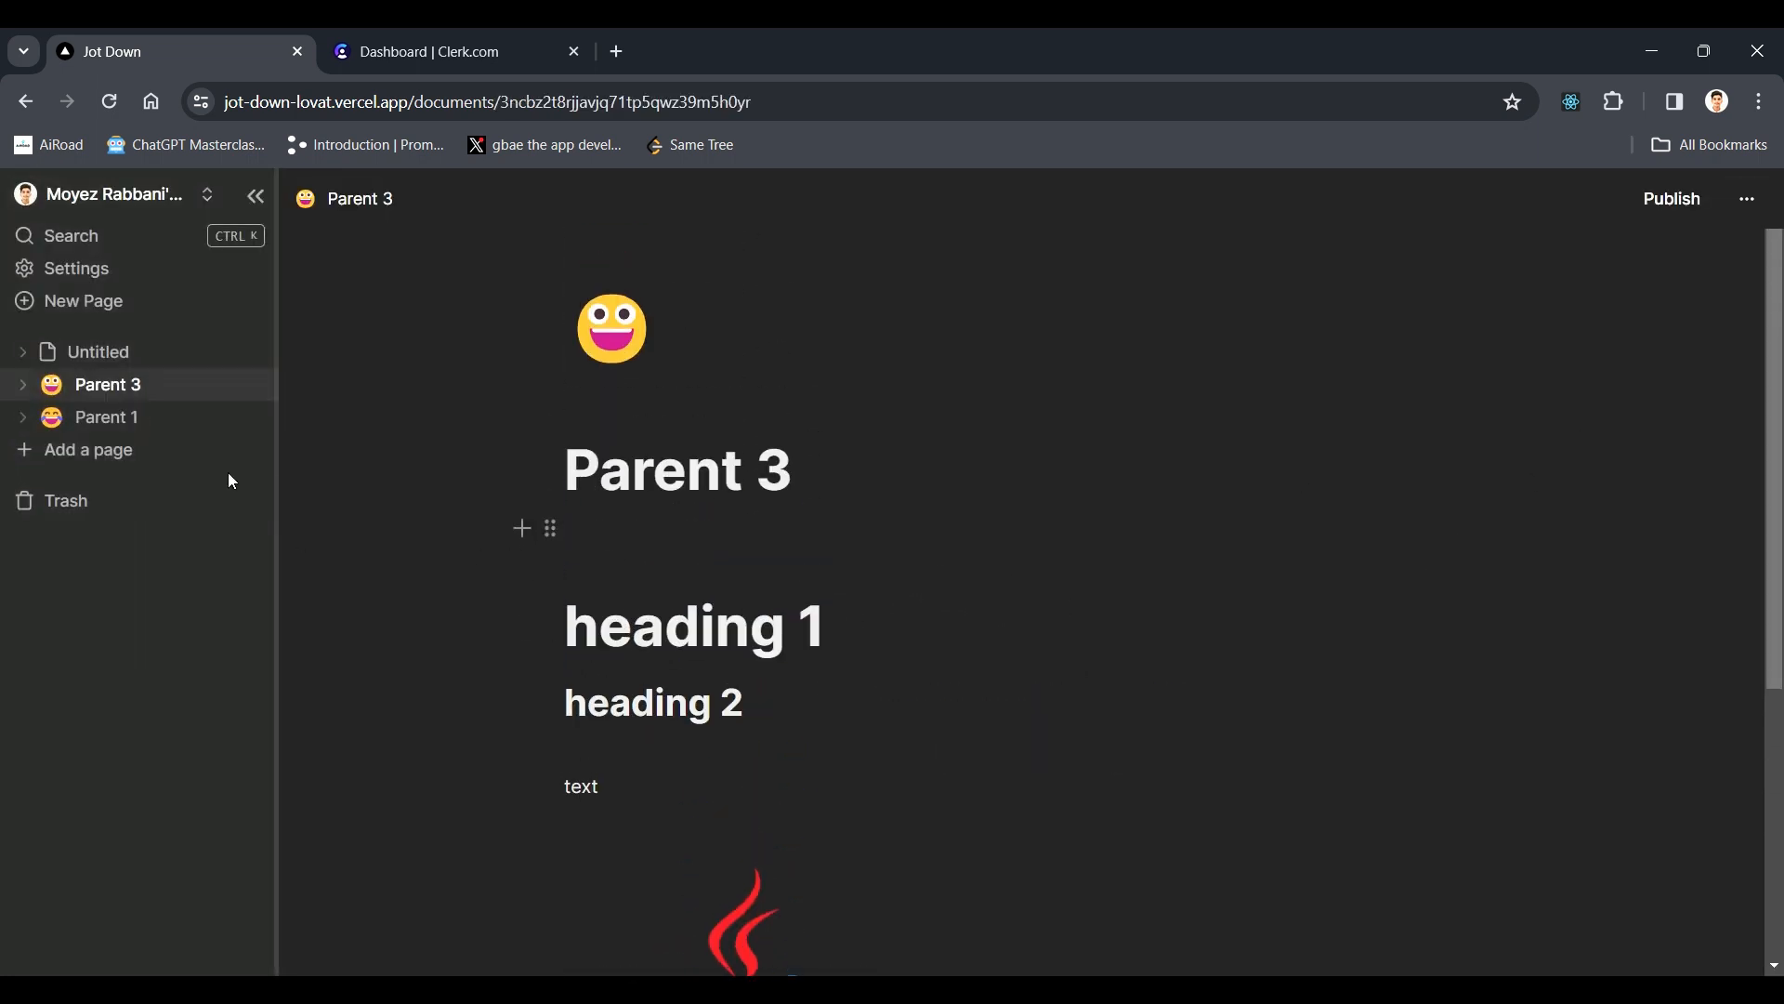
scroll(1236, 877, down, 3)
scroll(1240, 879, up, 3)
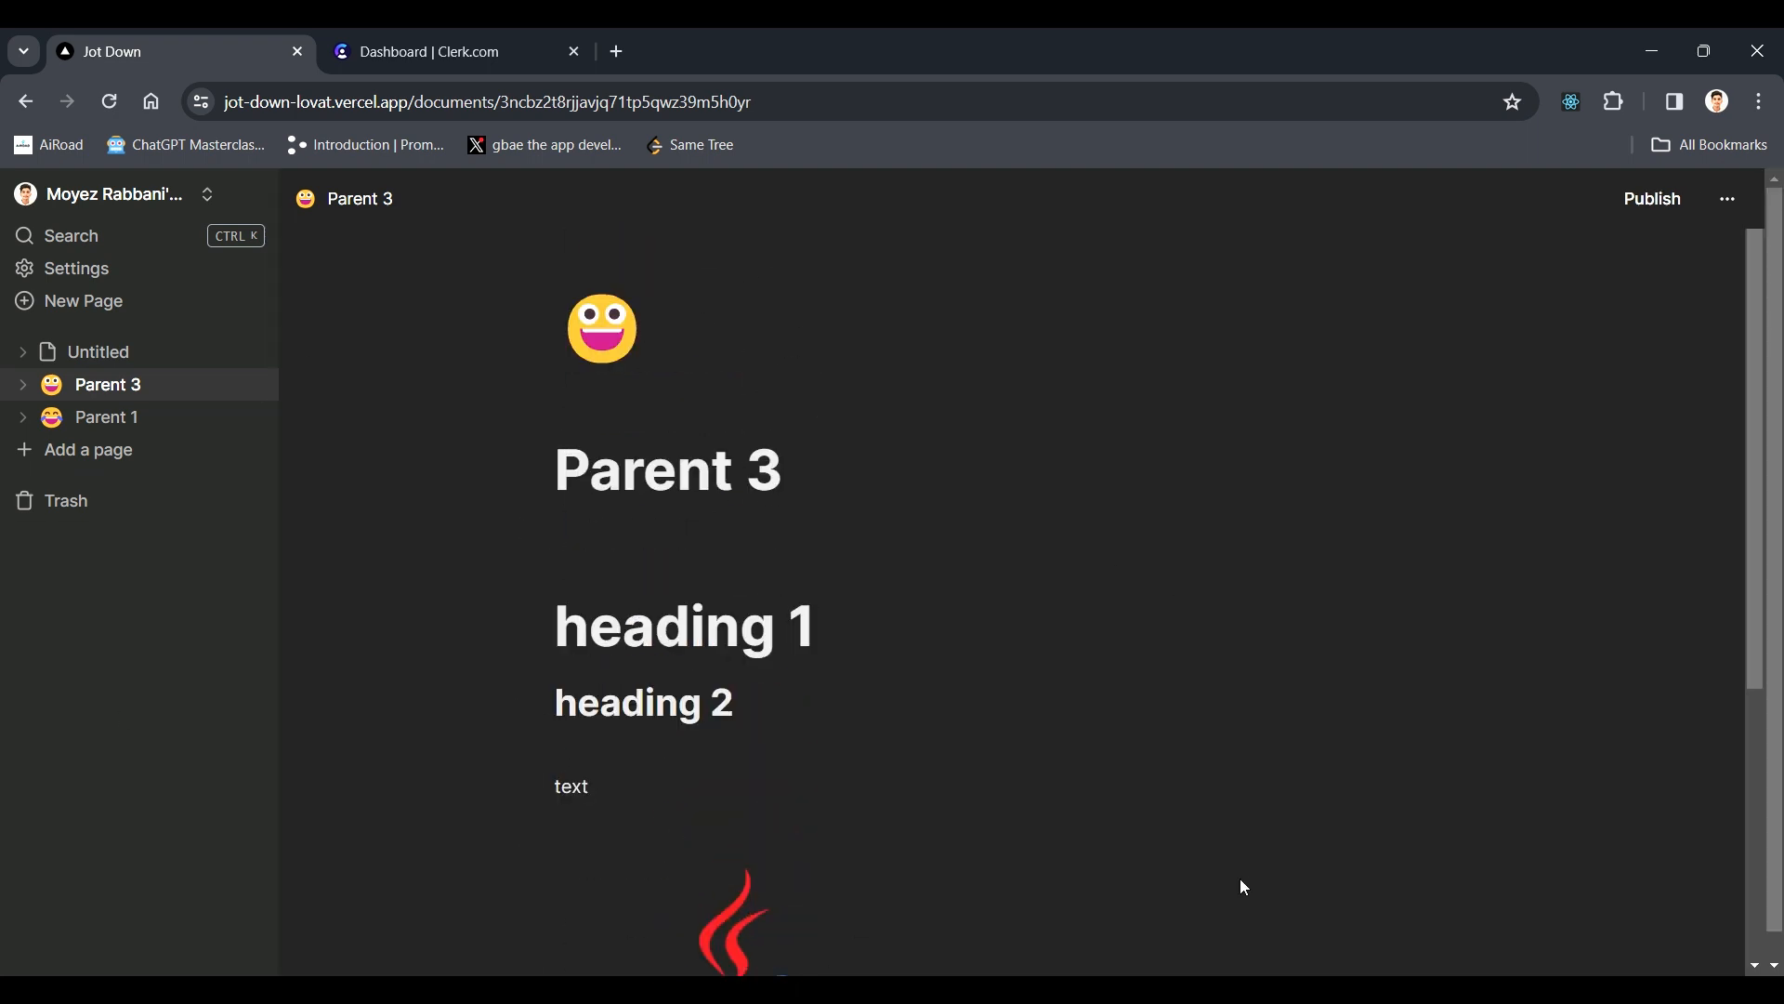
click(1683, 216)
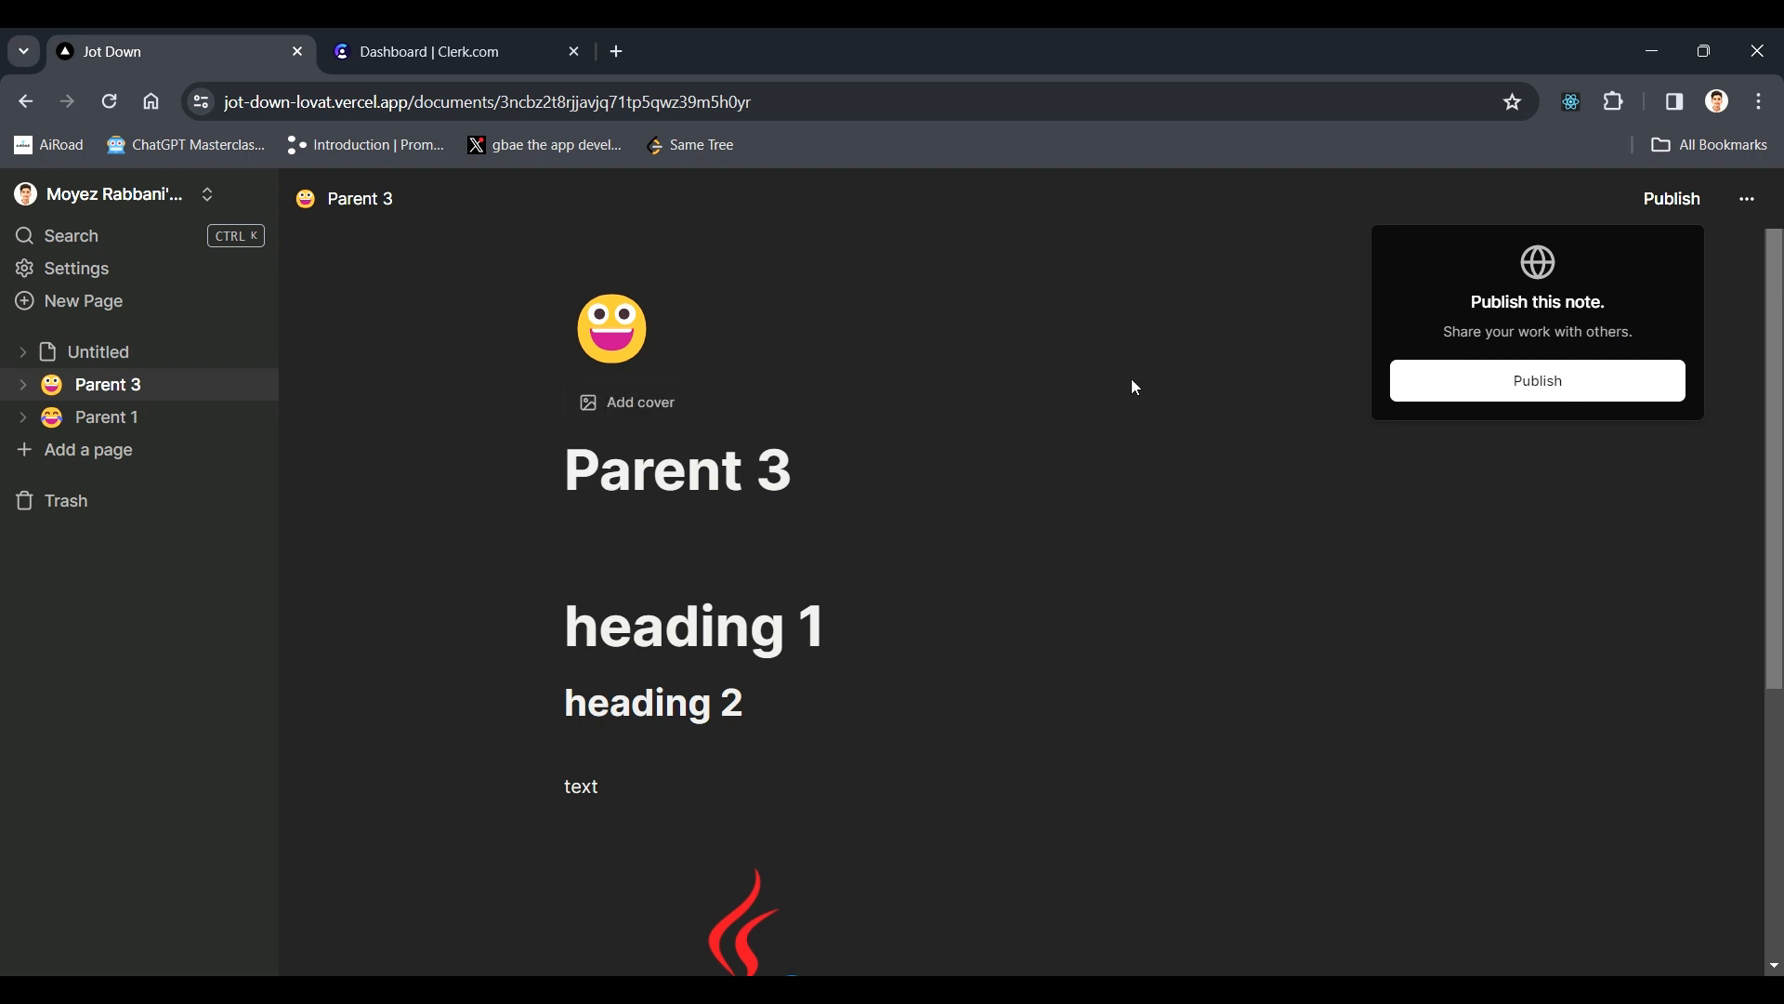
key(ctrl+l)
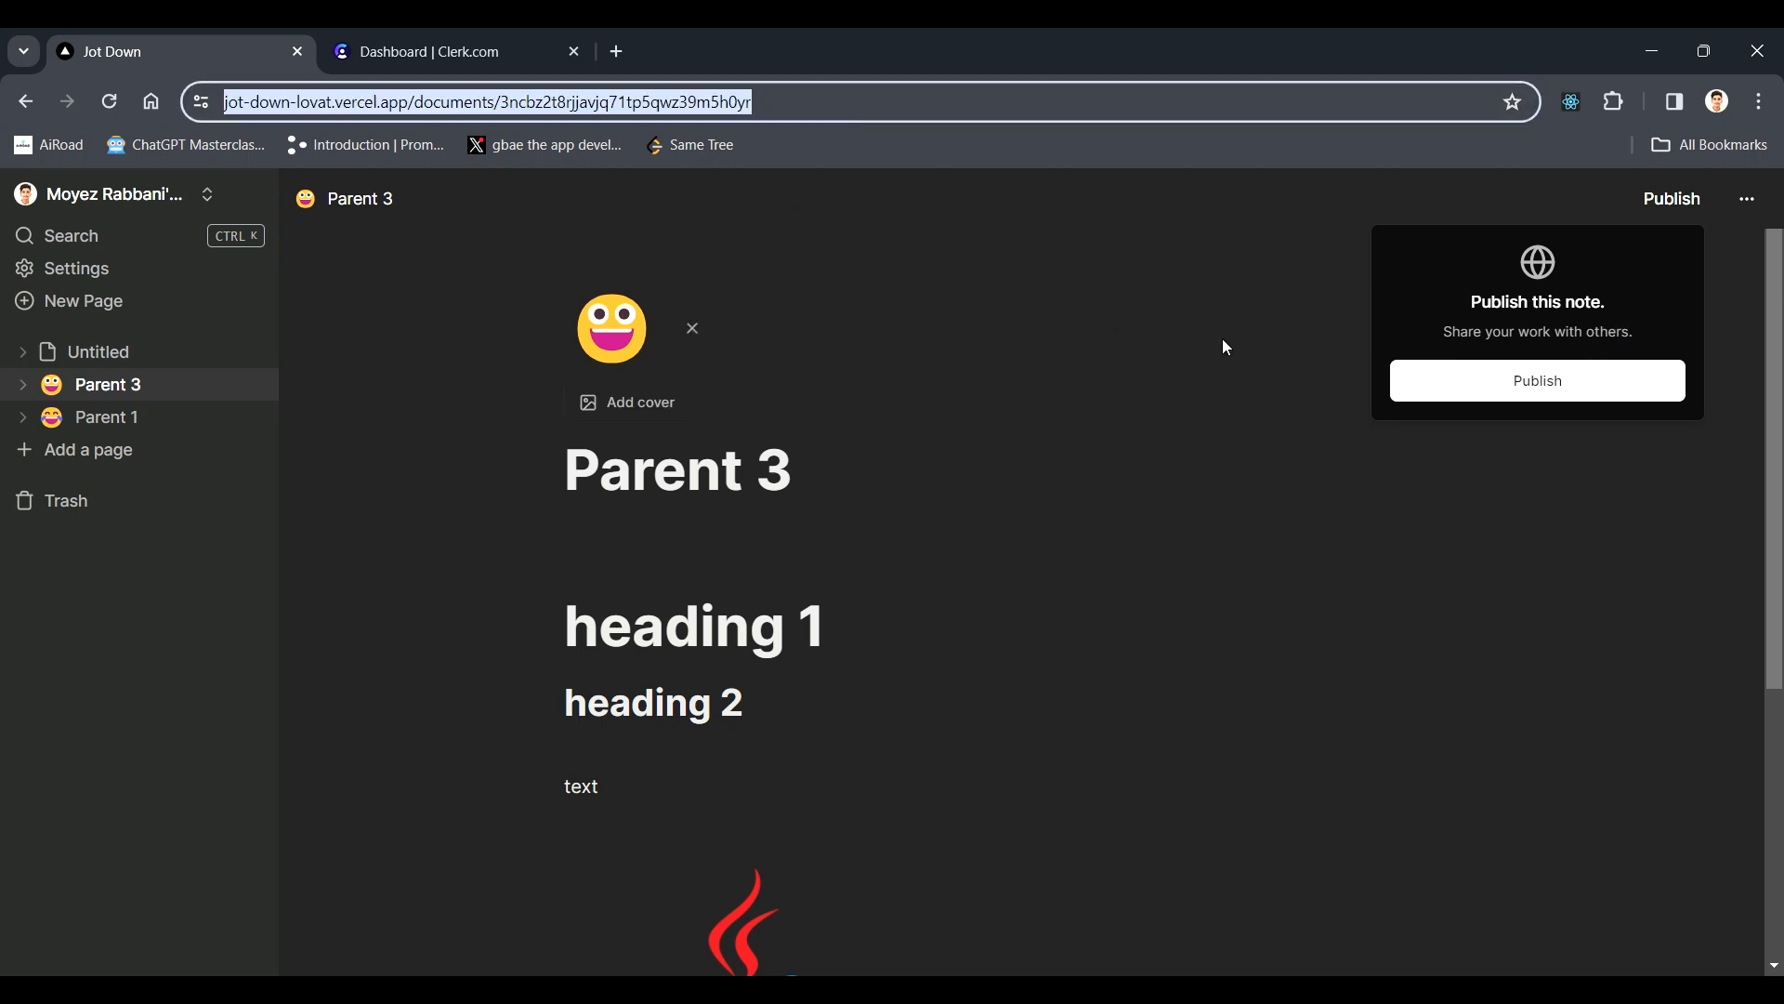
triple_click(920, 112)
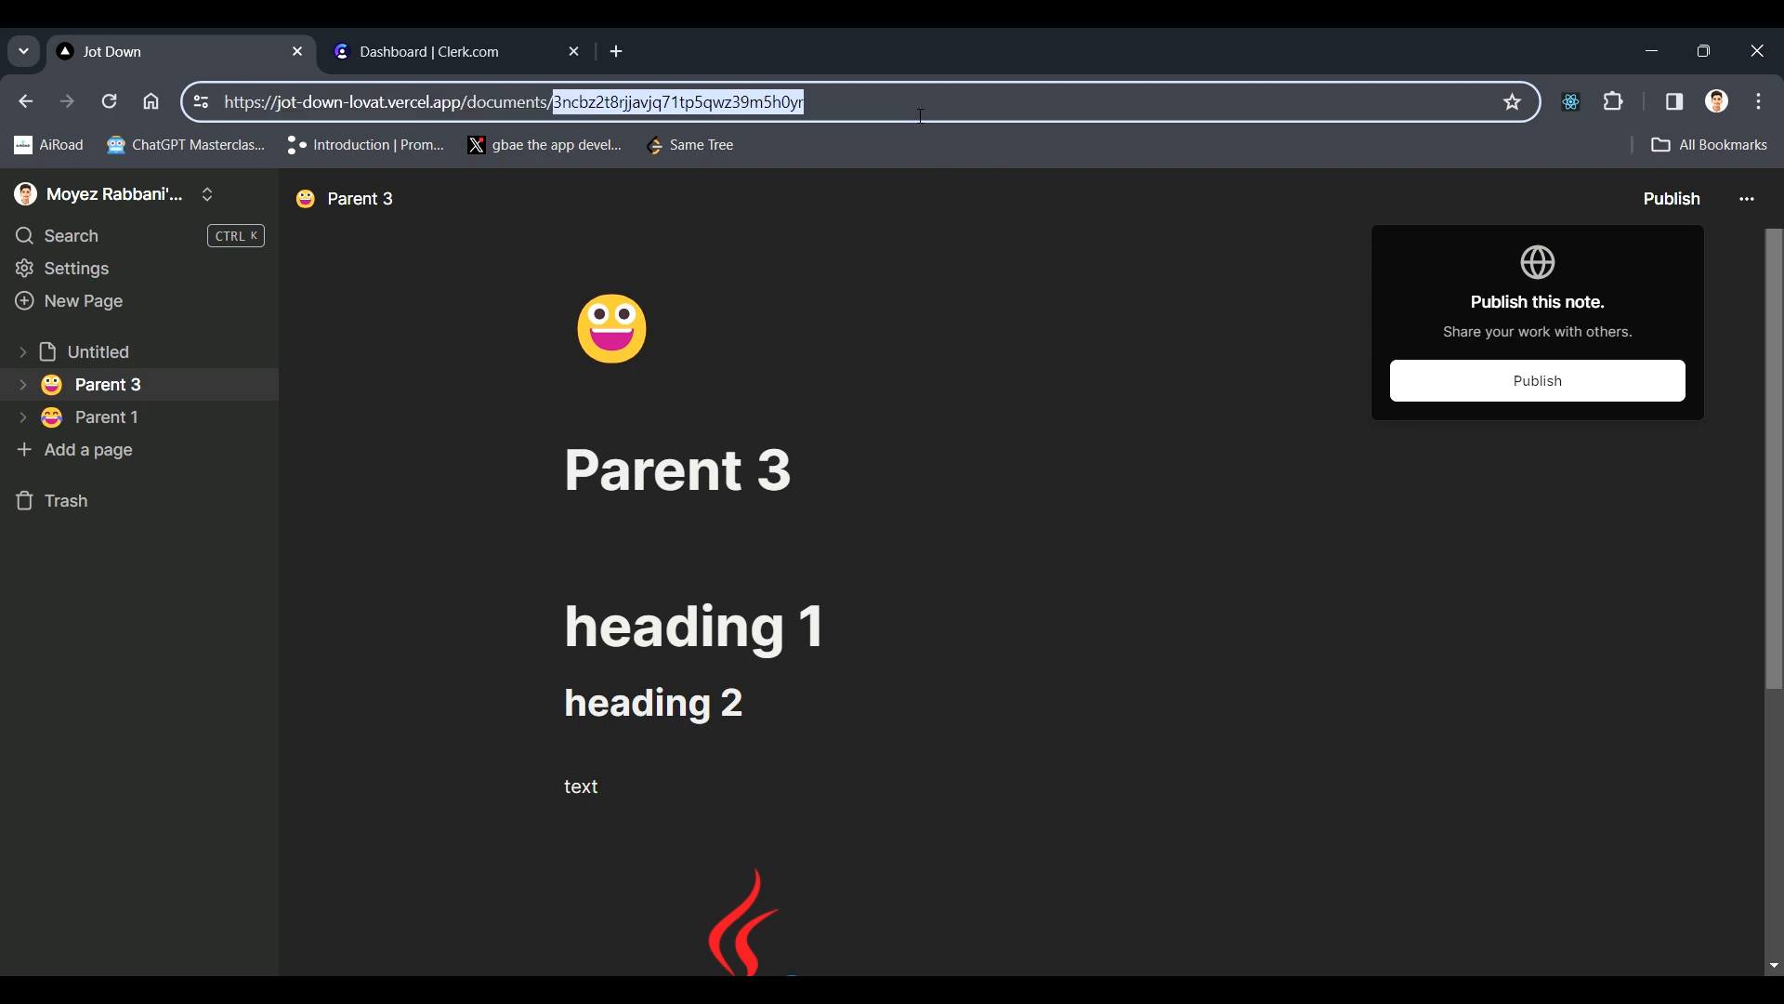
click(989, 241)
key(ctrl+shift+n)
text(https://jot-down-lovat.vercel.app/documents/3phqd8e7a16hdhk0krwjzf5t9m5mp9r)
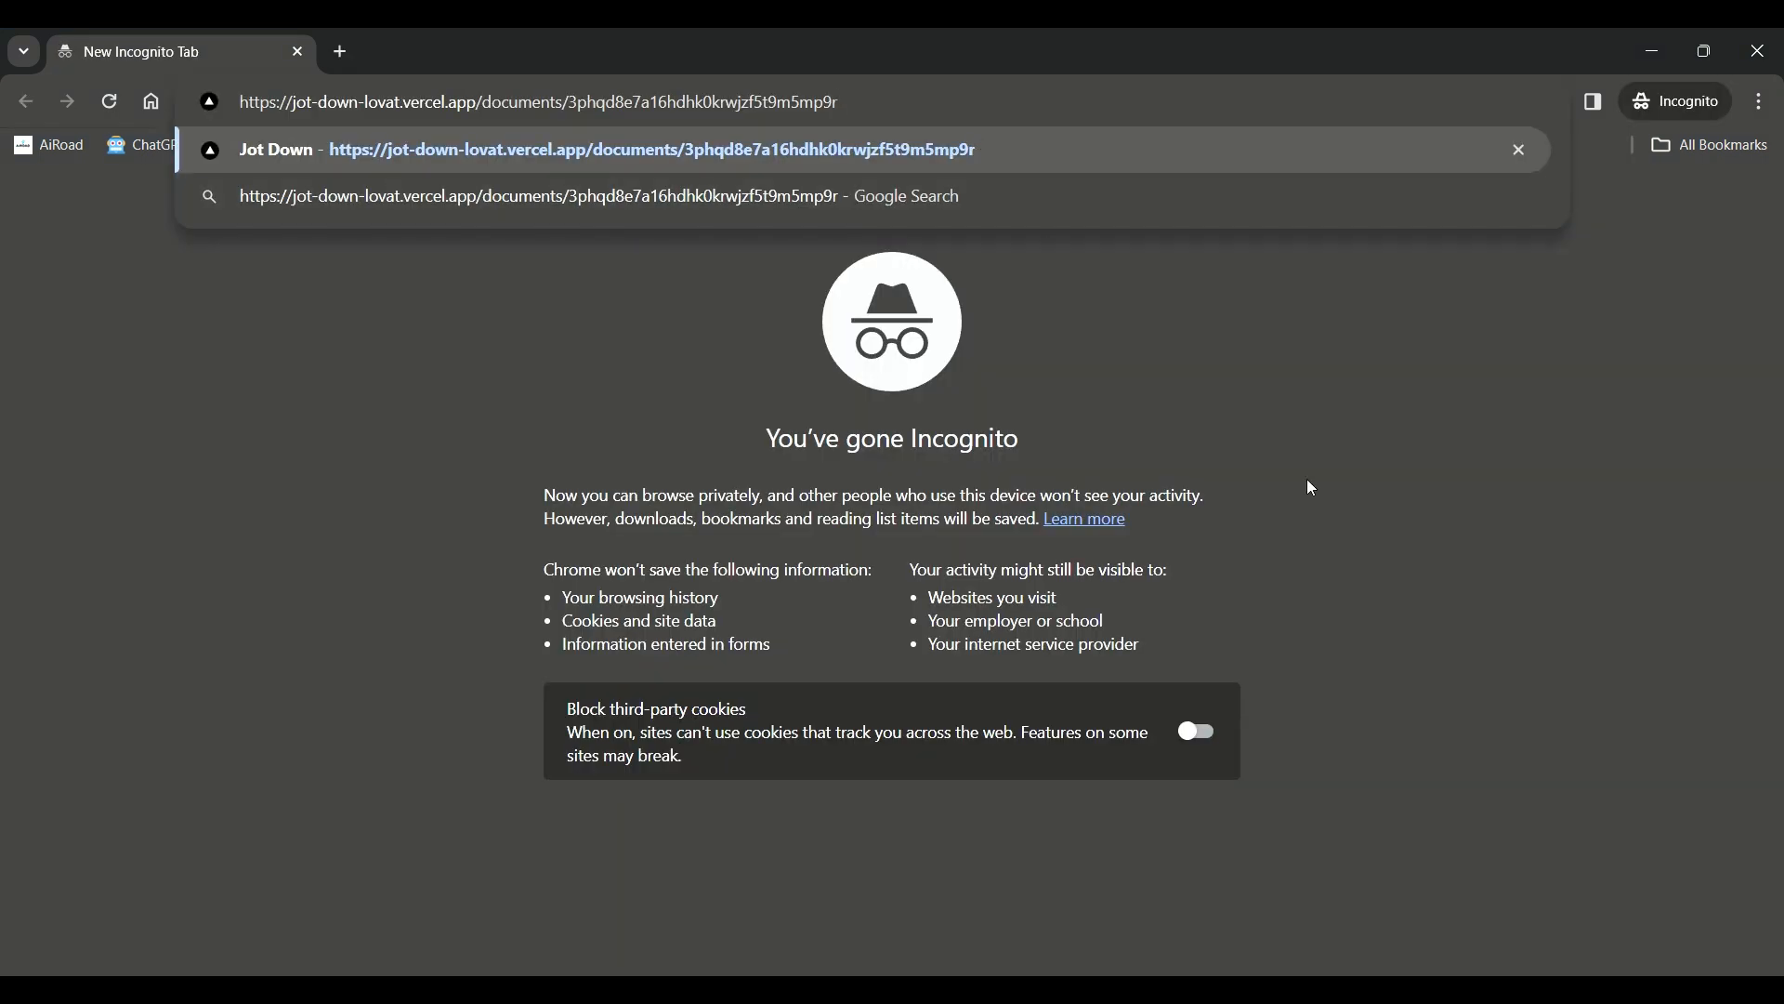
key(Return)
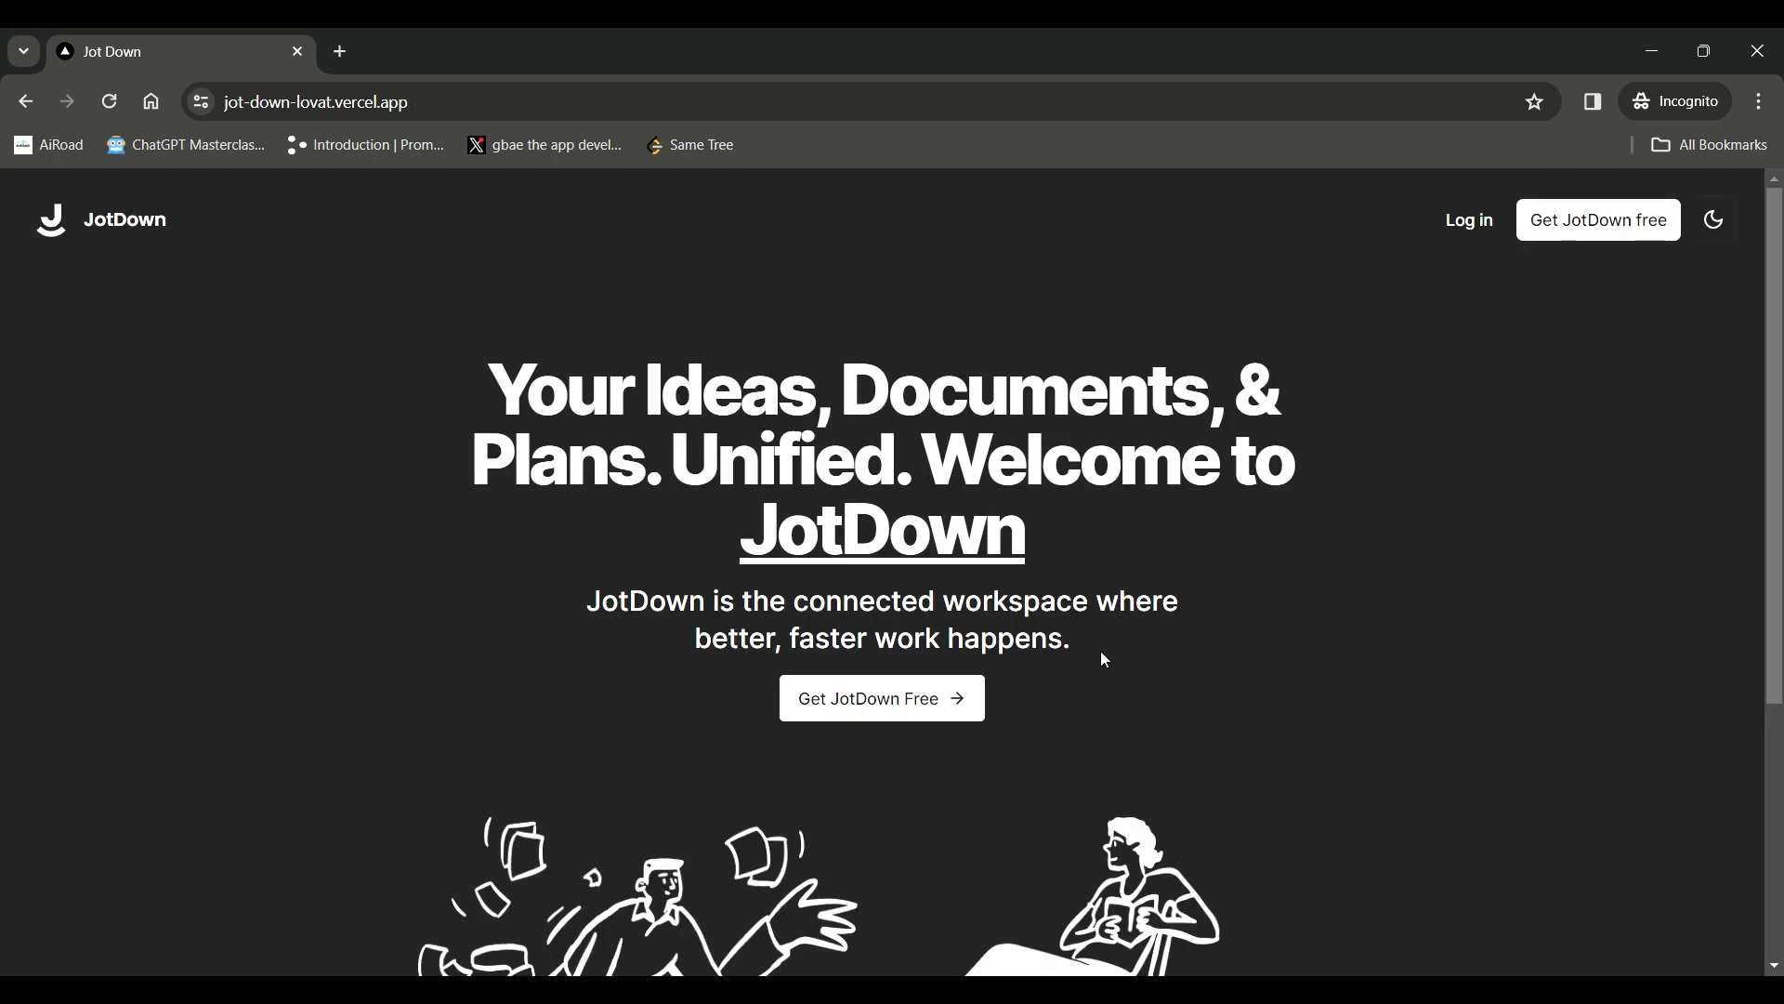
click(1757, 51)
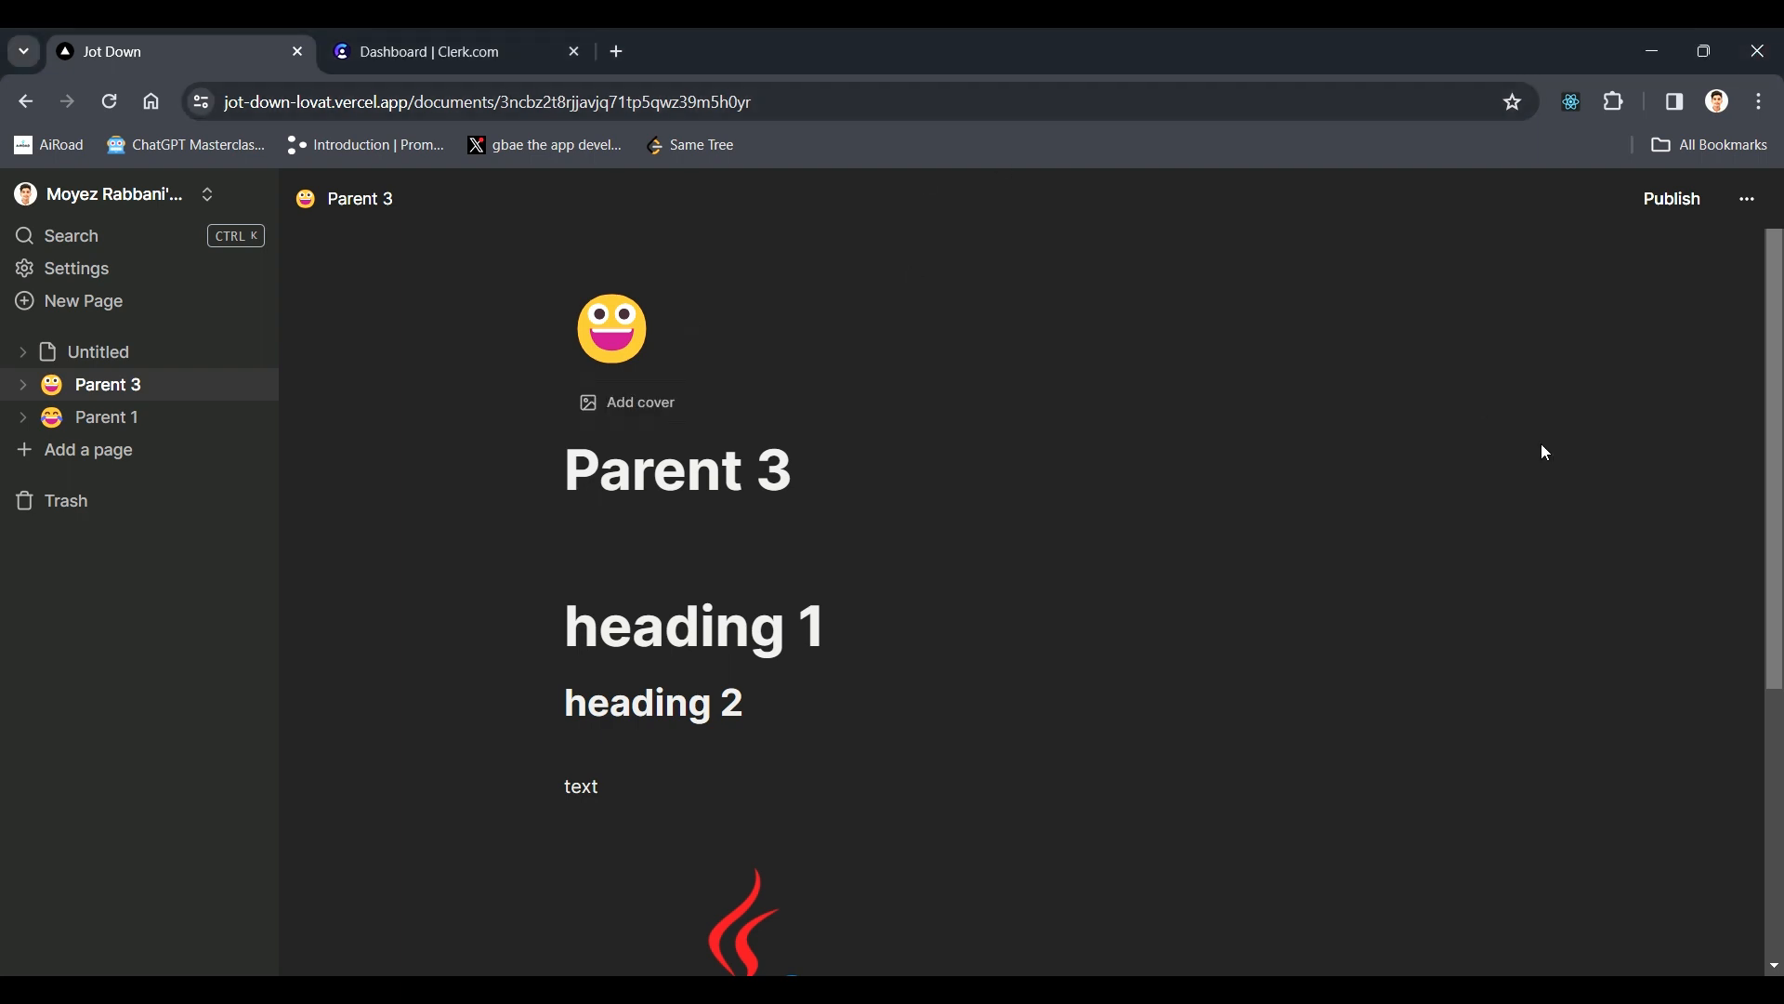
- Publish the Parent 3 note to the web and copy its public link
click(1673, 214)
click(1575, 389)
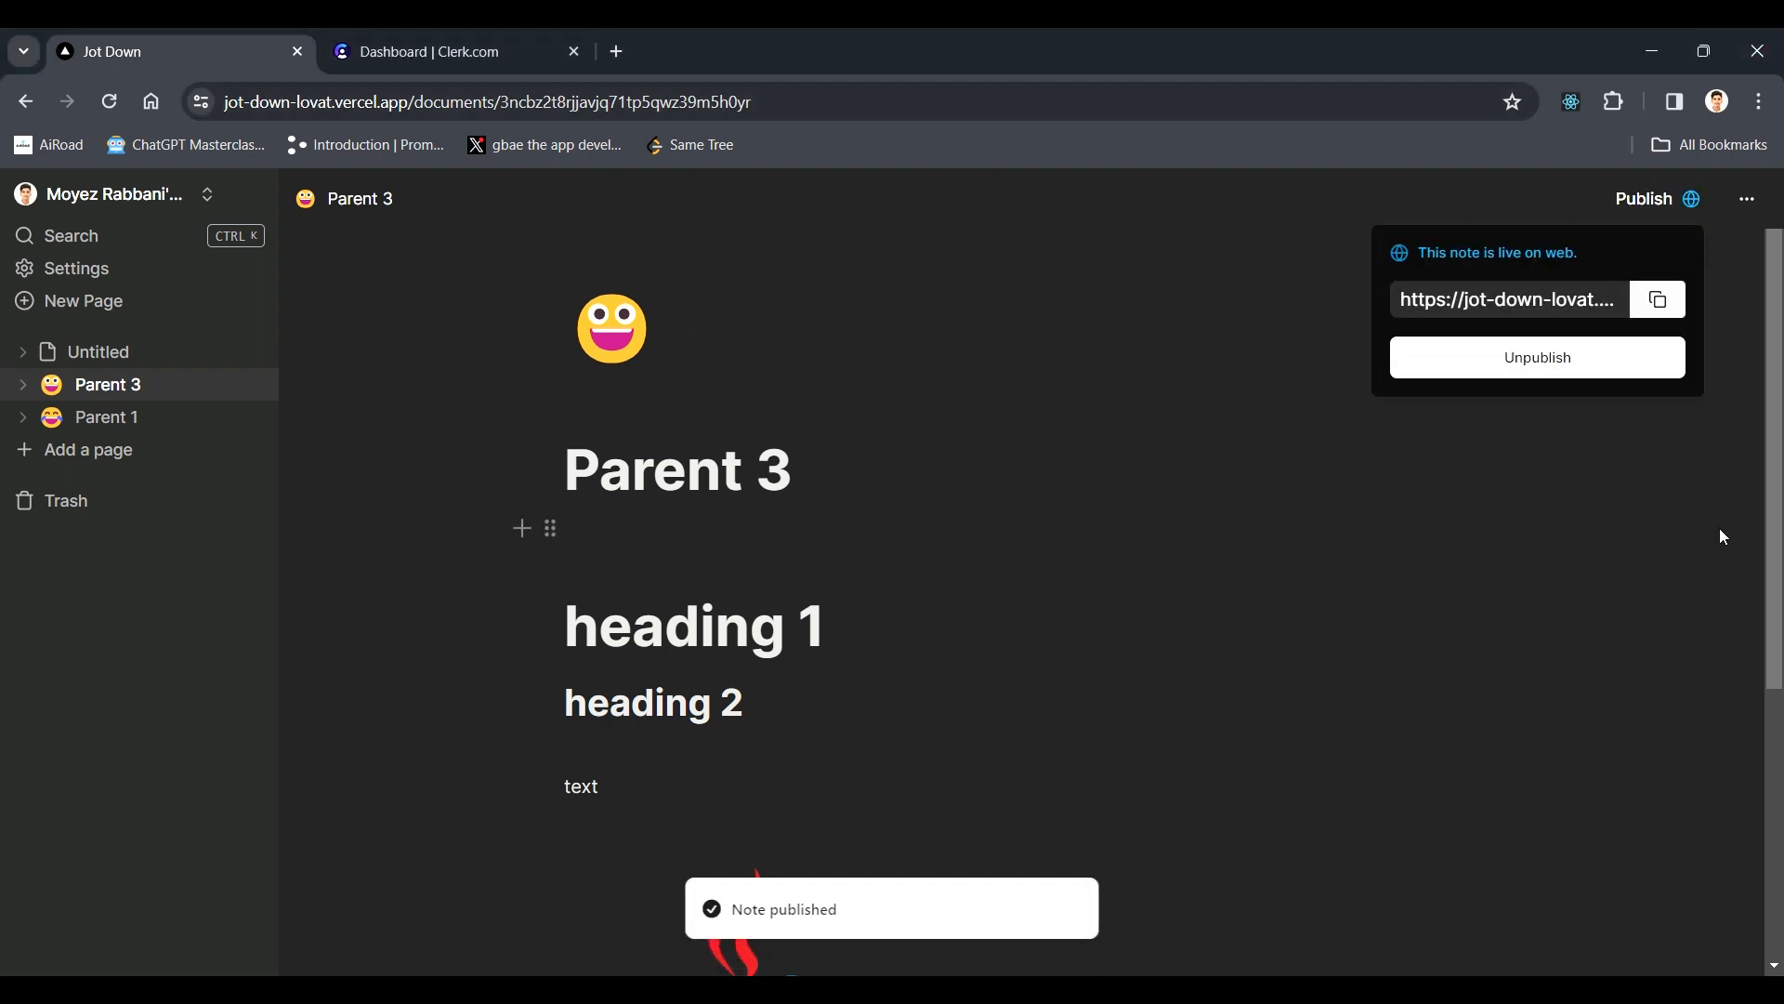
click(1660, 299)
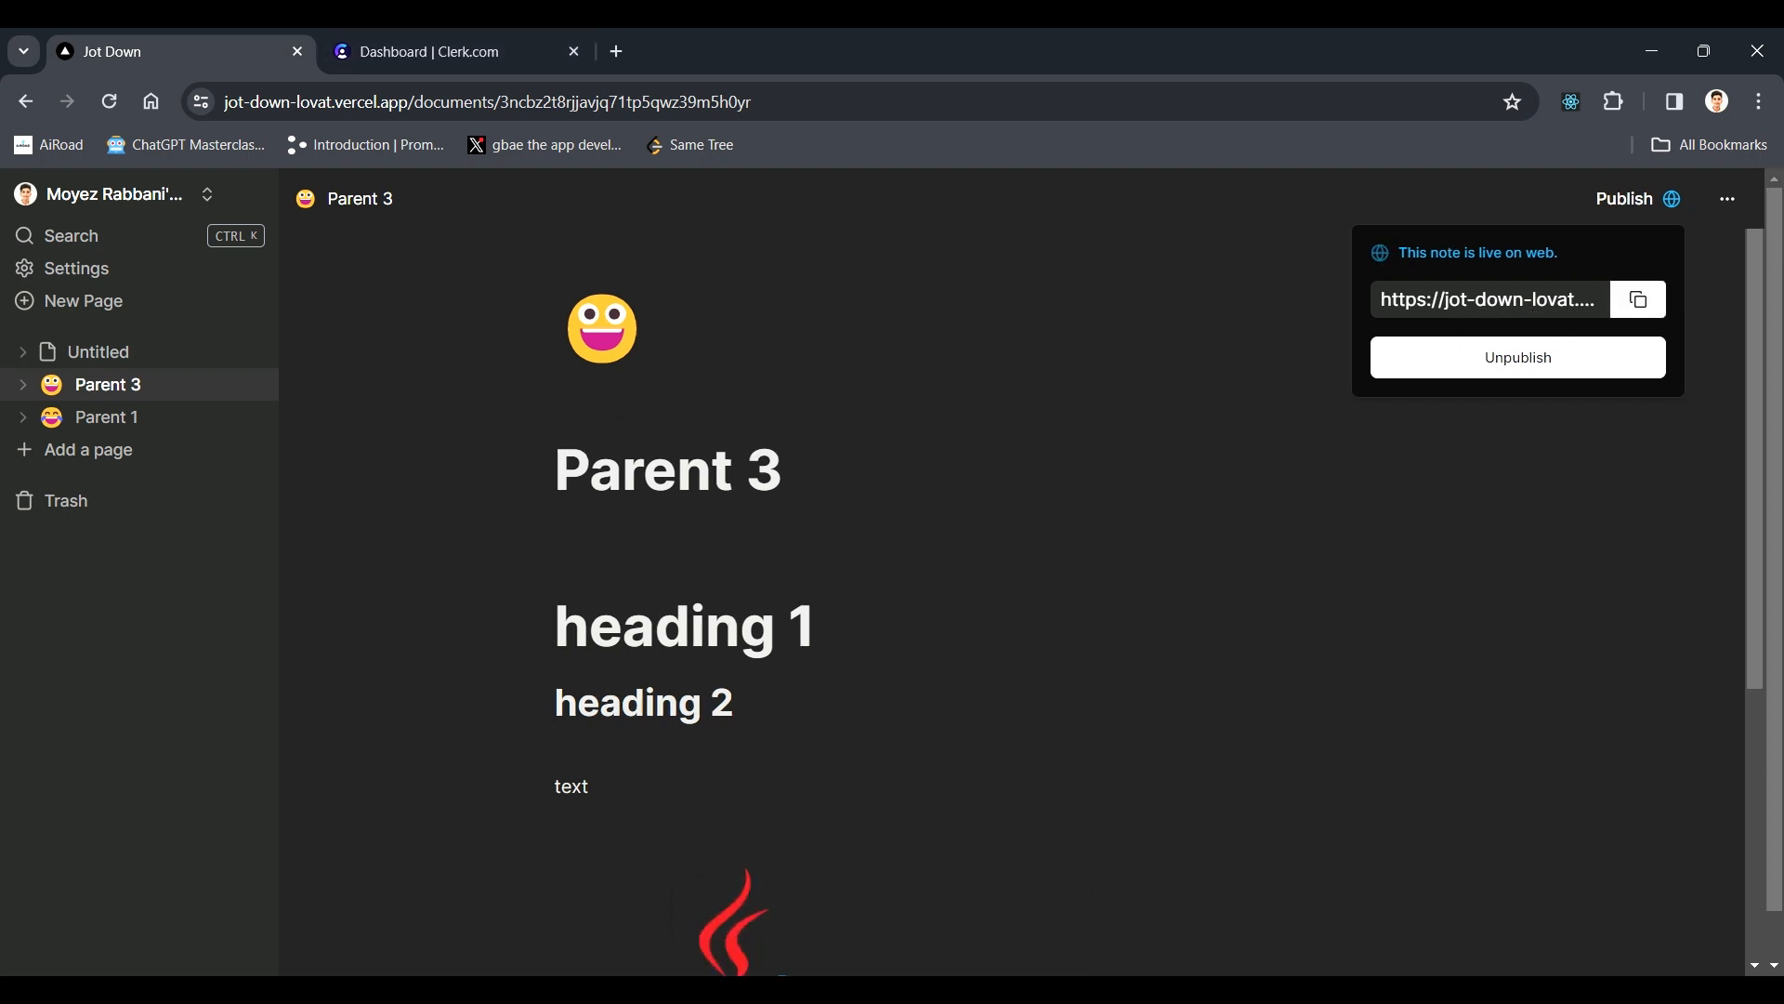
key(alt+Tab)
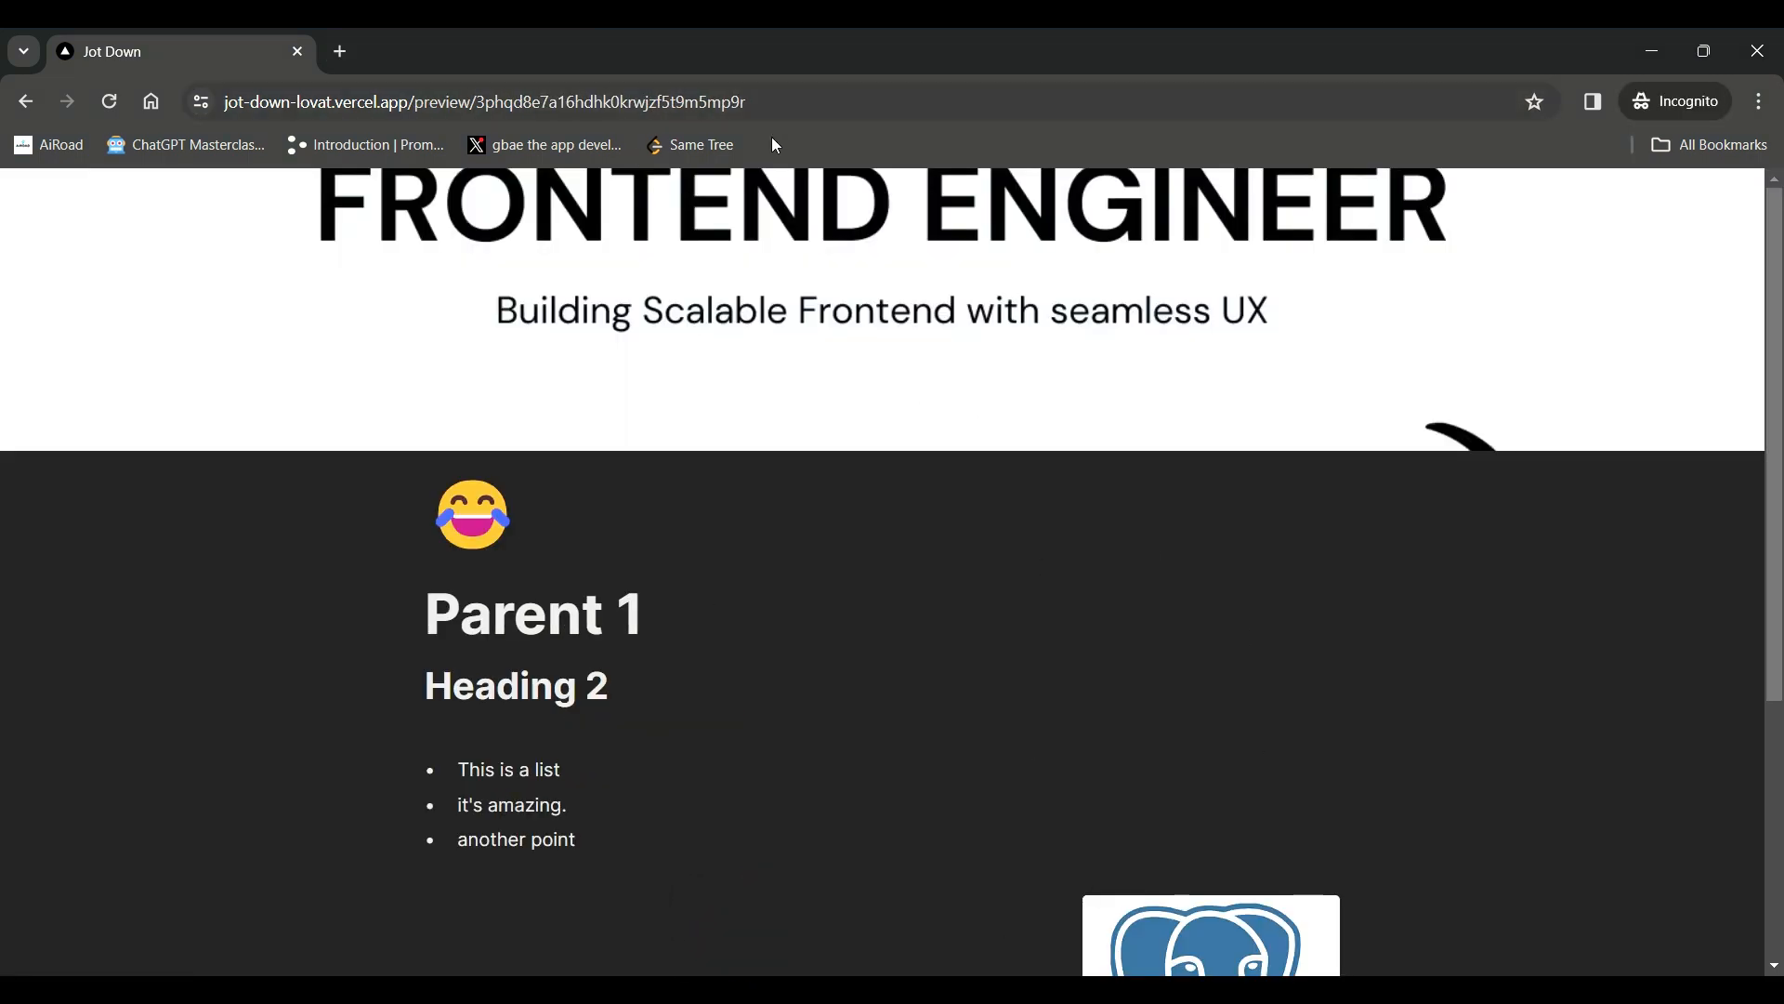
drag(749, 102, 279, 104)
key(ctrl+v)
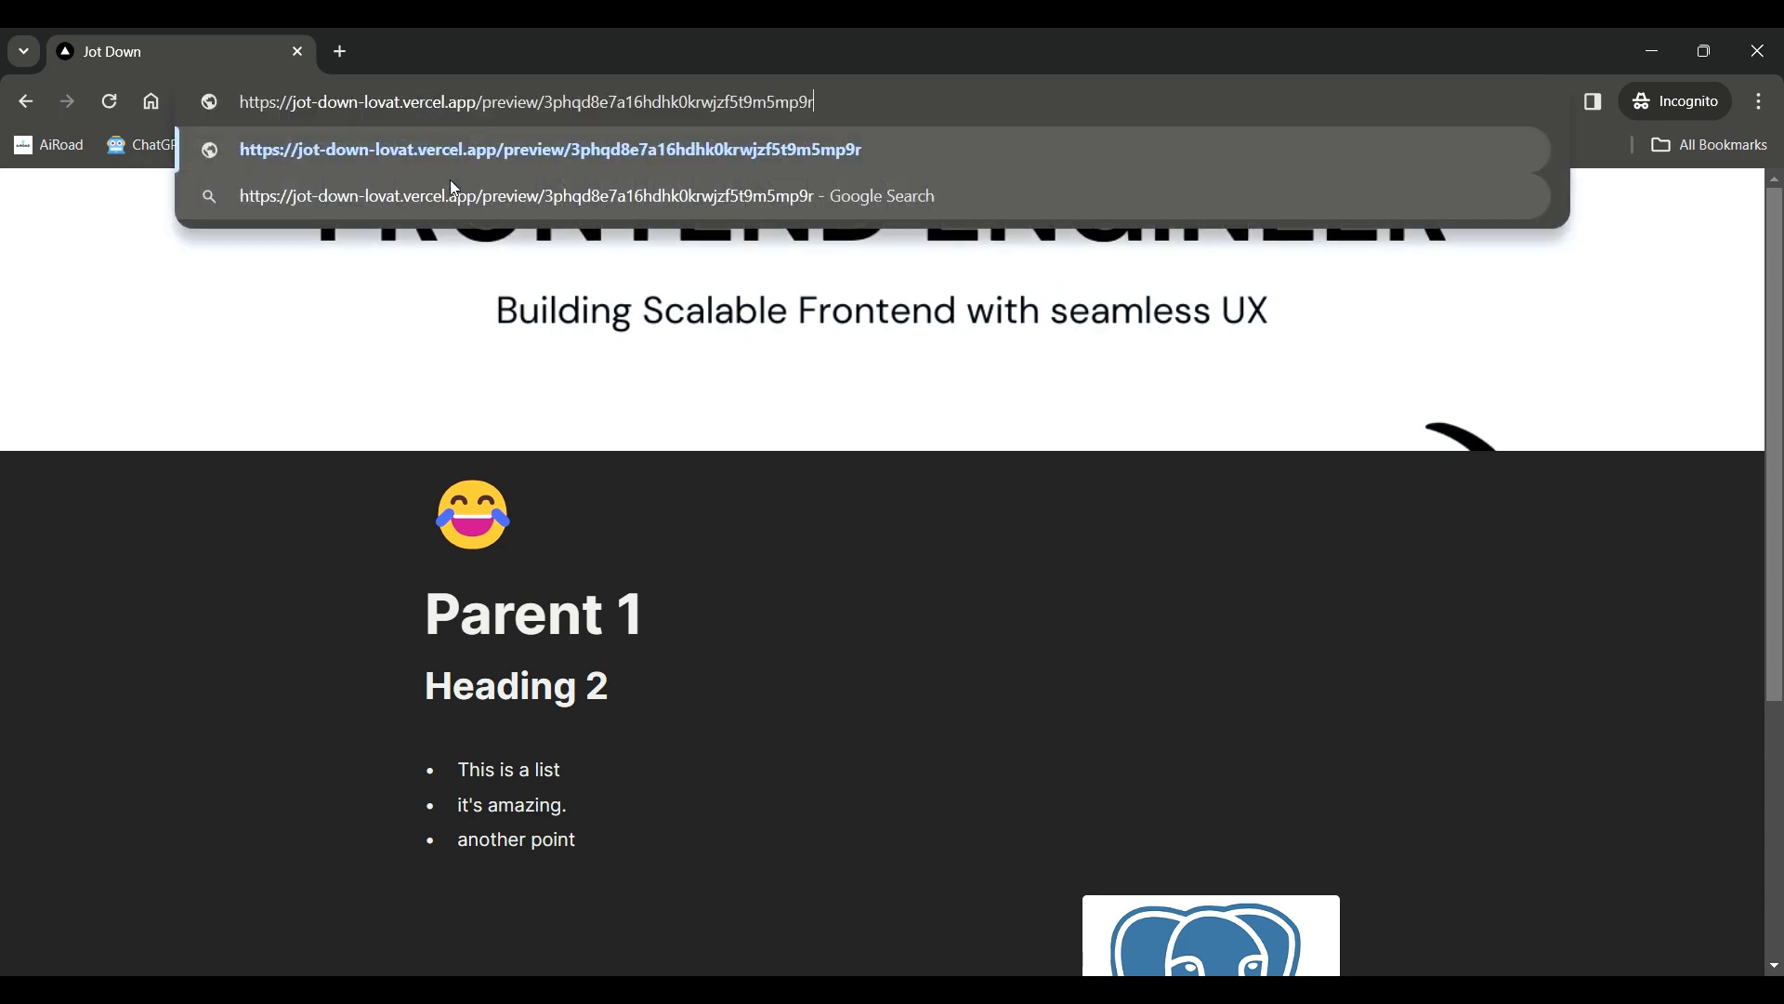
key(Return)
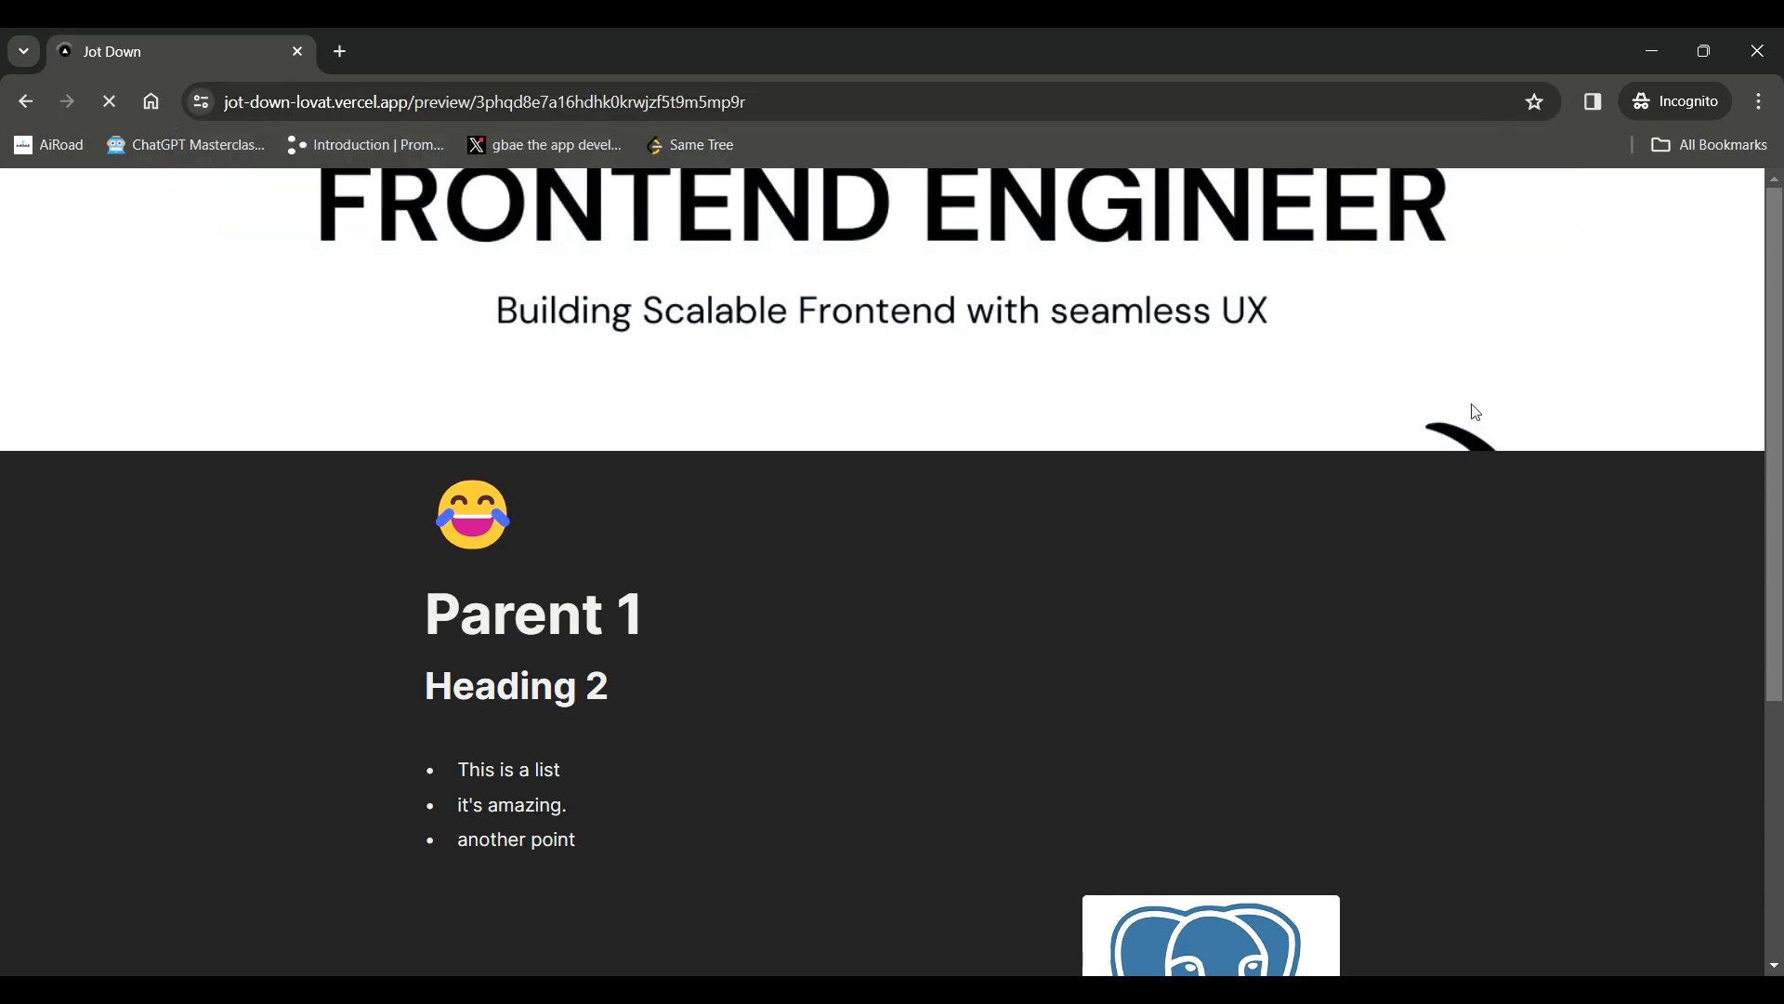
- Examine the cover, headings, list and image on the public preview of Parent 1
scroll(1259, 448, down, 2)
scroll(1259, 448, up, 2)
scroll(705, 633, down, 3)
scroll(616, 786, up, 3)
scroll(451, 827, down, 2)
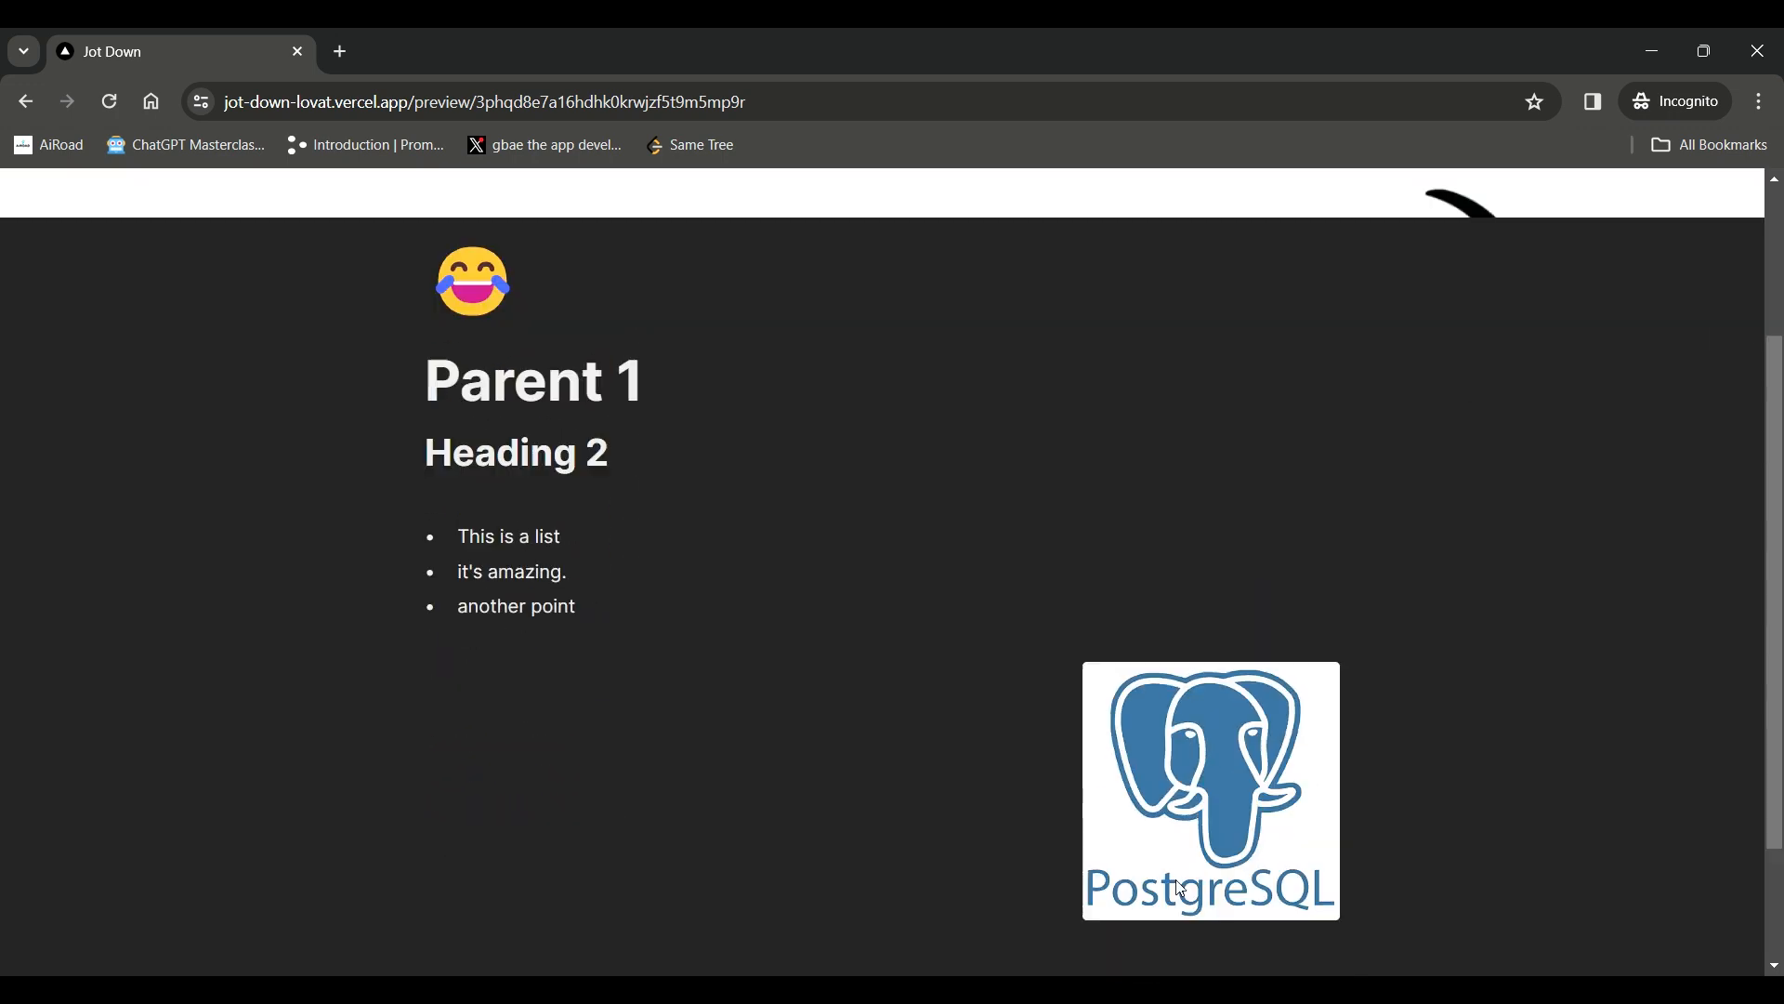
scroll(837, 715, up, 3)
scroll(1208, 627, down, 3)
scroll(1250, 618, up, 3)
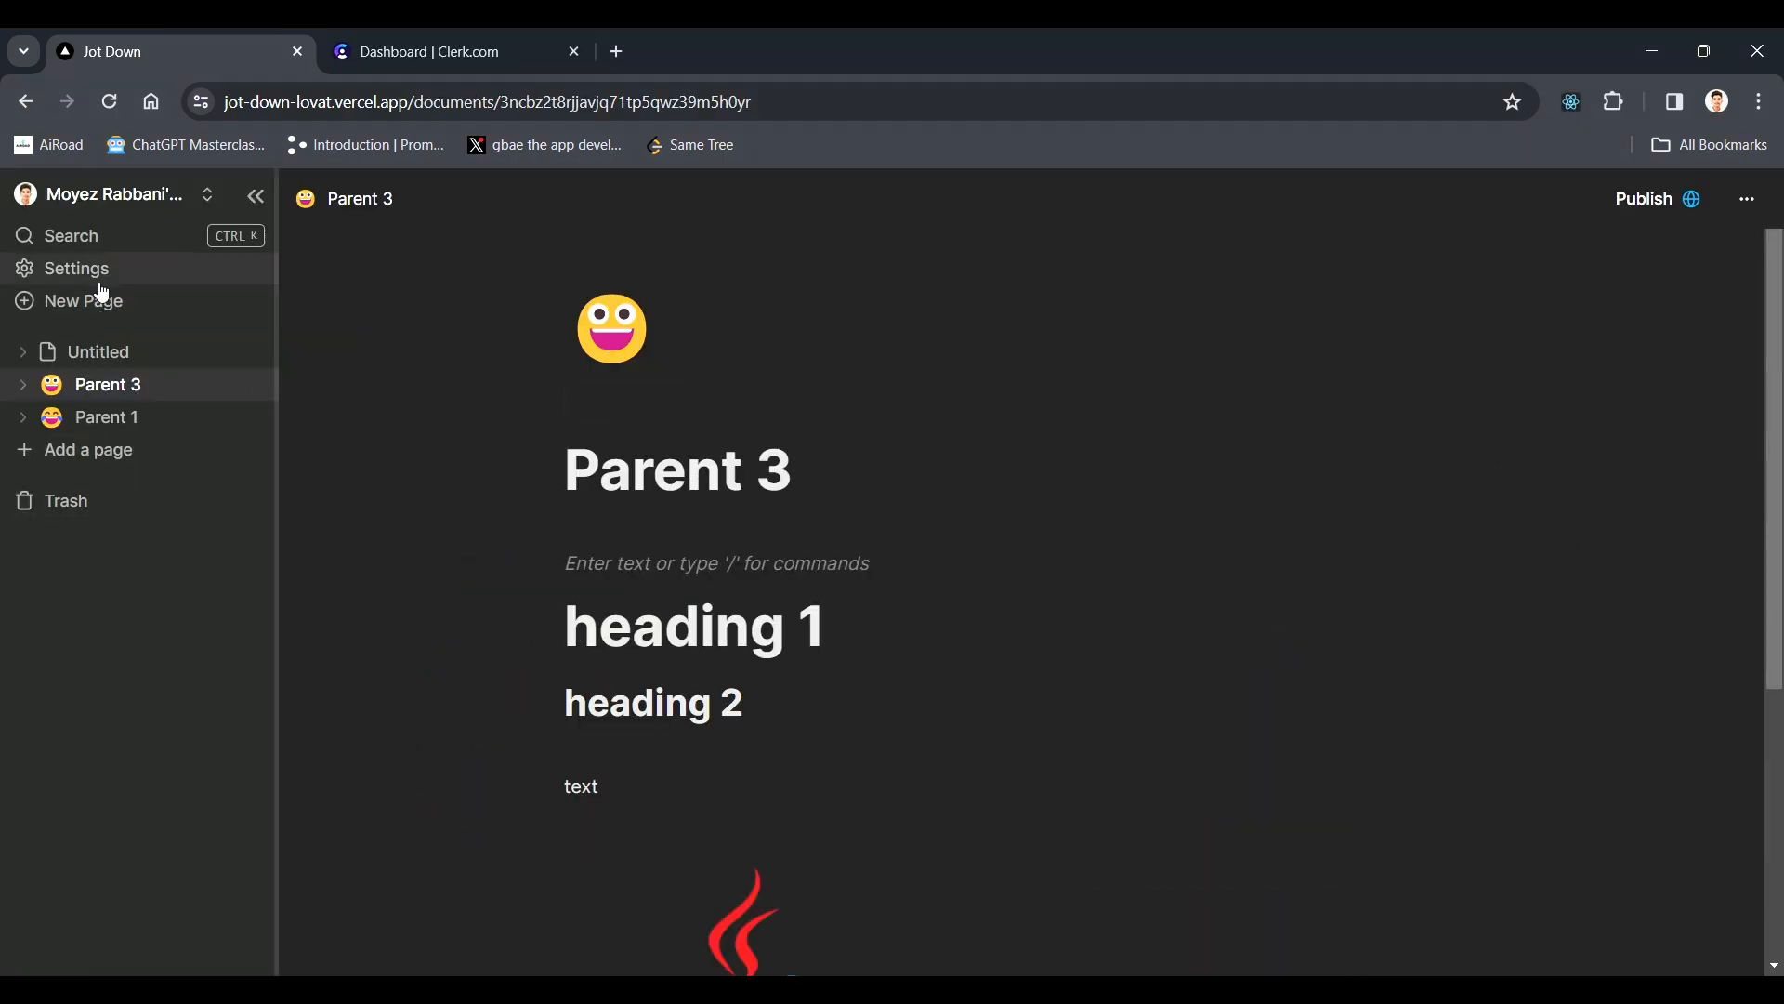
- Switch the JotDown appearance to the light theme, close the settings and review the Parent 3 page
click(135, 271)
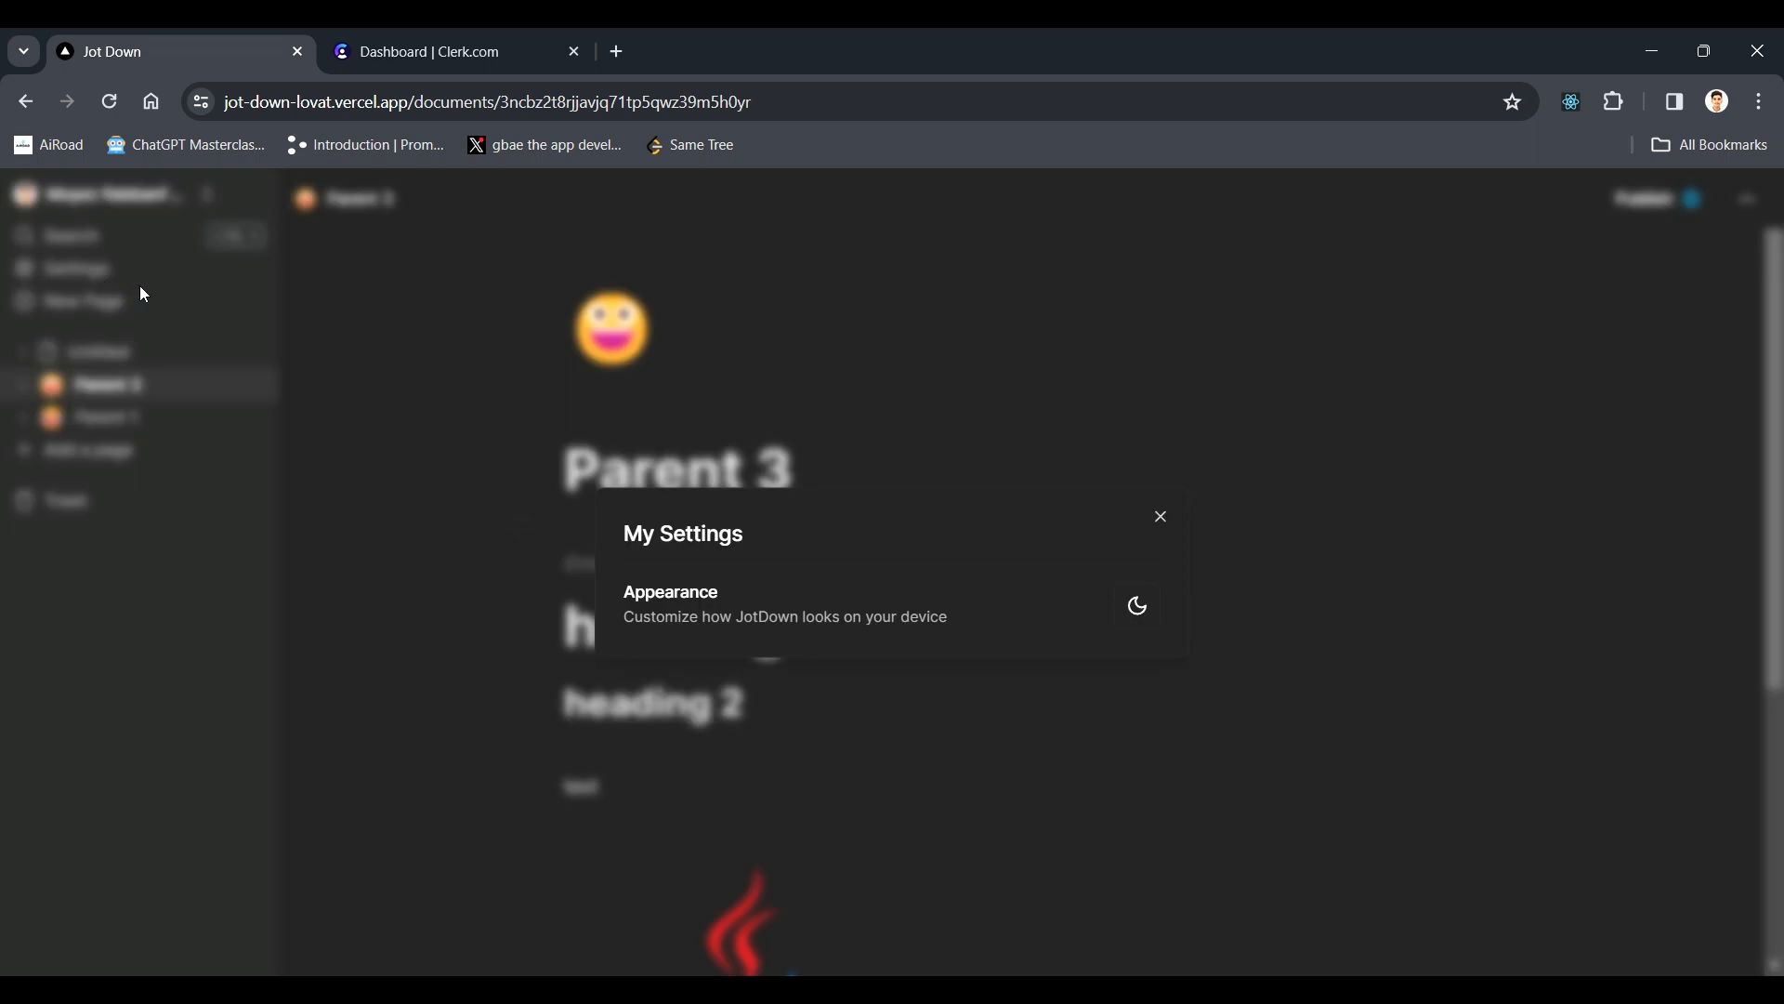
click(1138, 609)
click(1116, 657)
click(1161, 517)
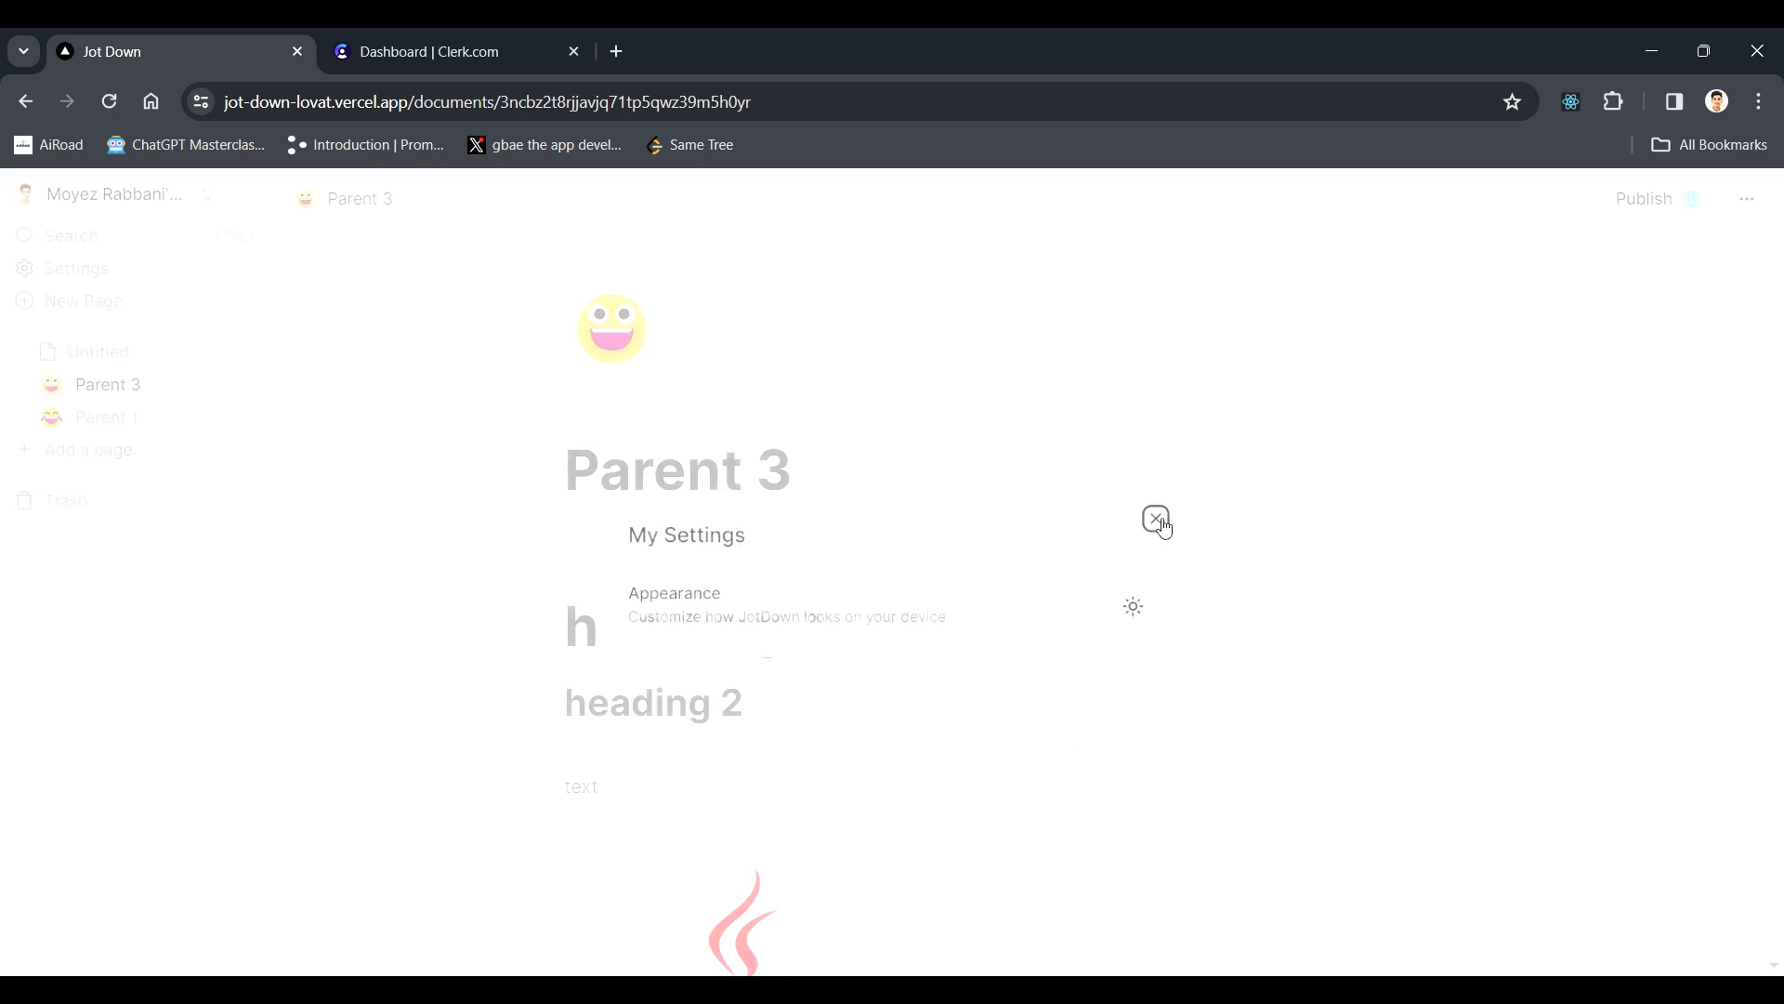
scroll(930, 604, down, 5)
scroll(976, 687, up, 5)
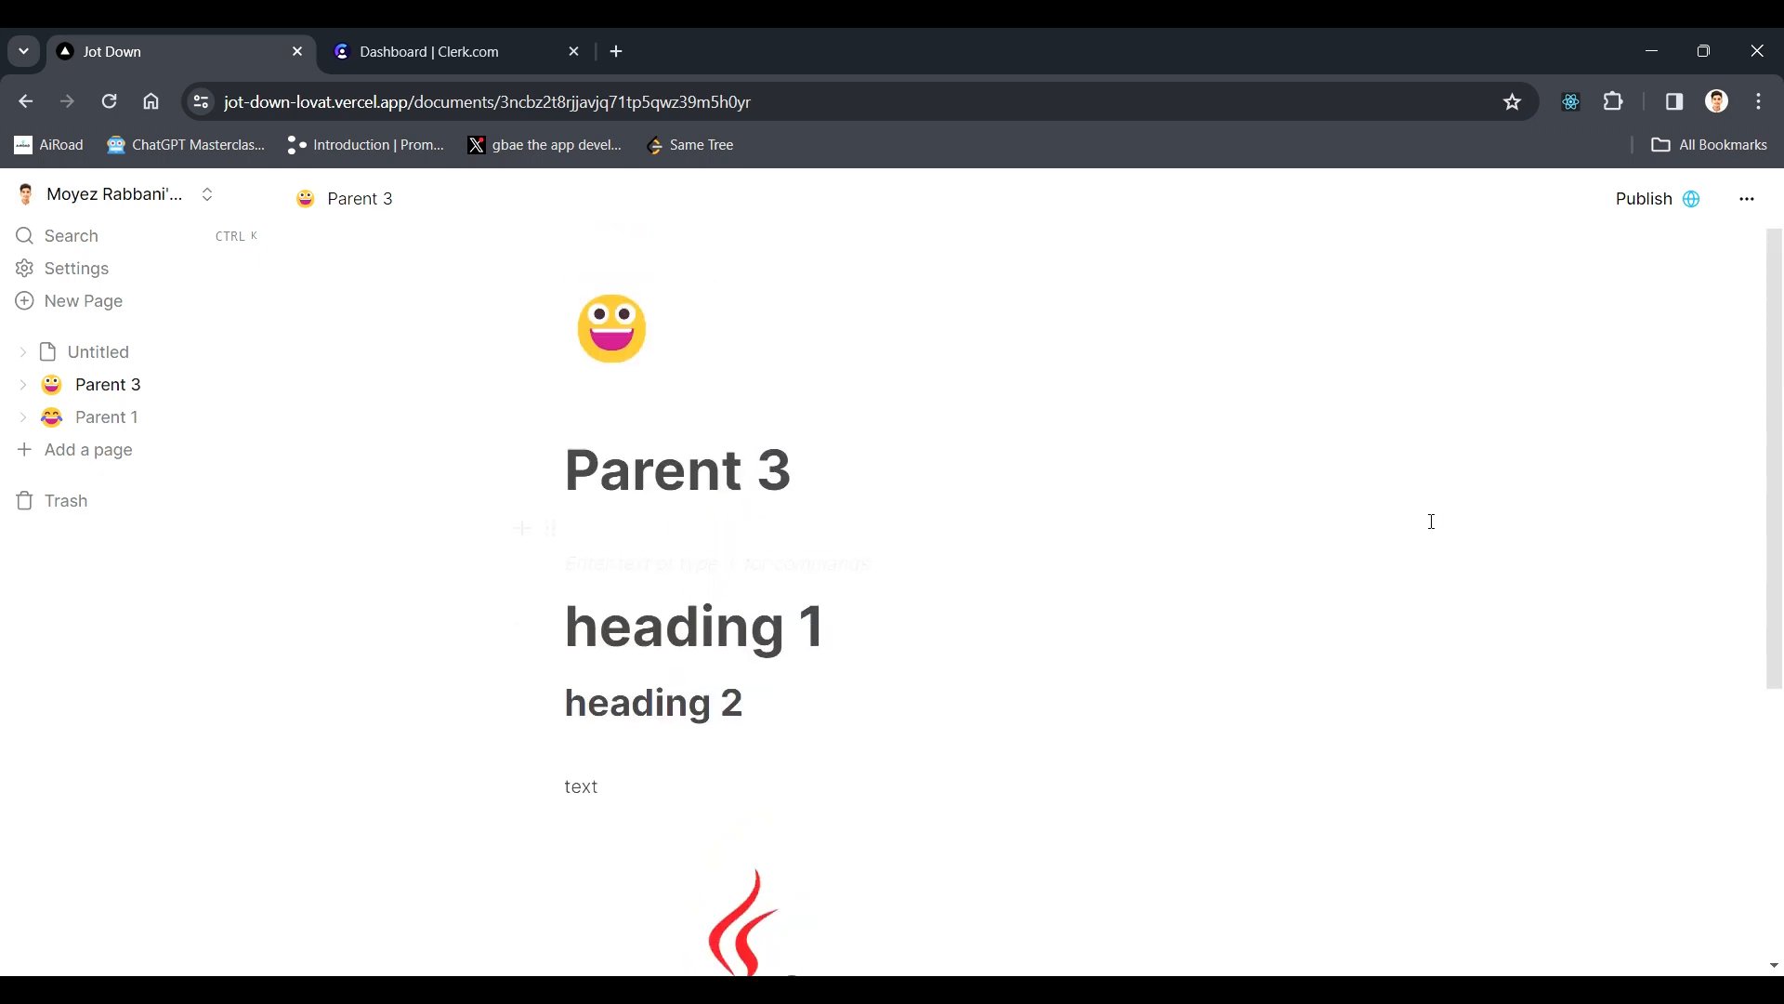
- Show Parent 3 in the browser developer tools' iPhone 12 Pro device view and reload the page
key(ctrl+shift+i)
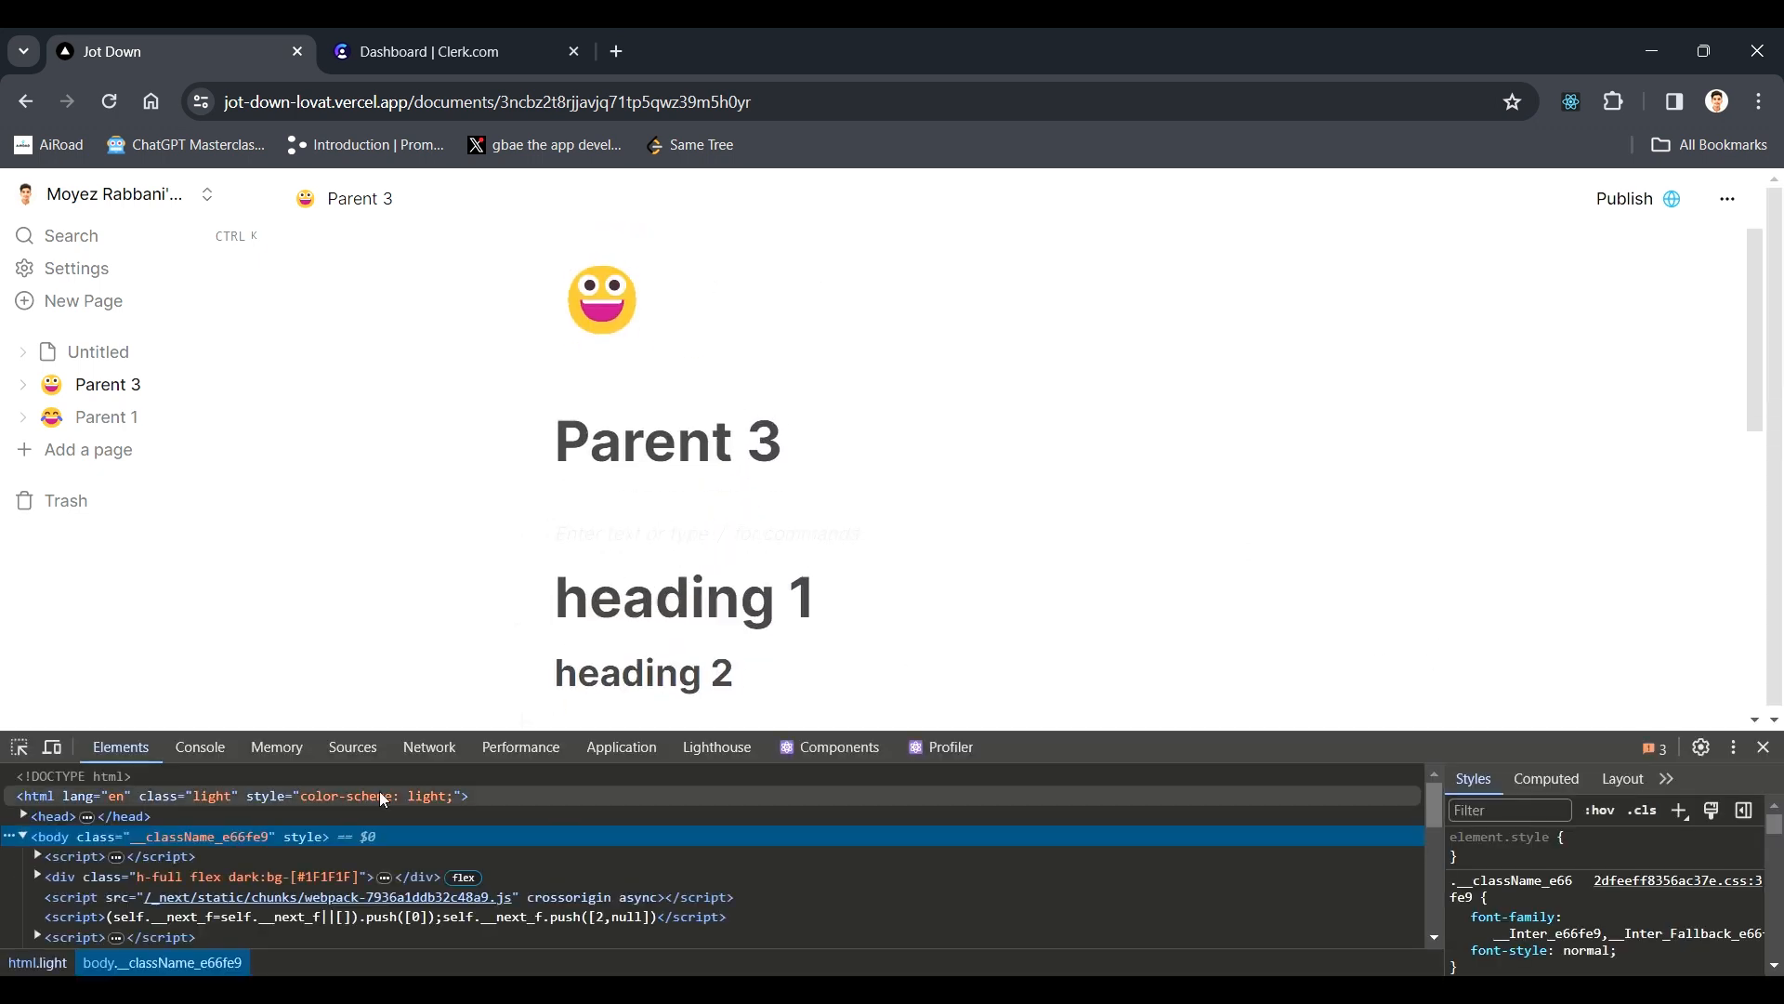
key(ctrl+shift+m)
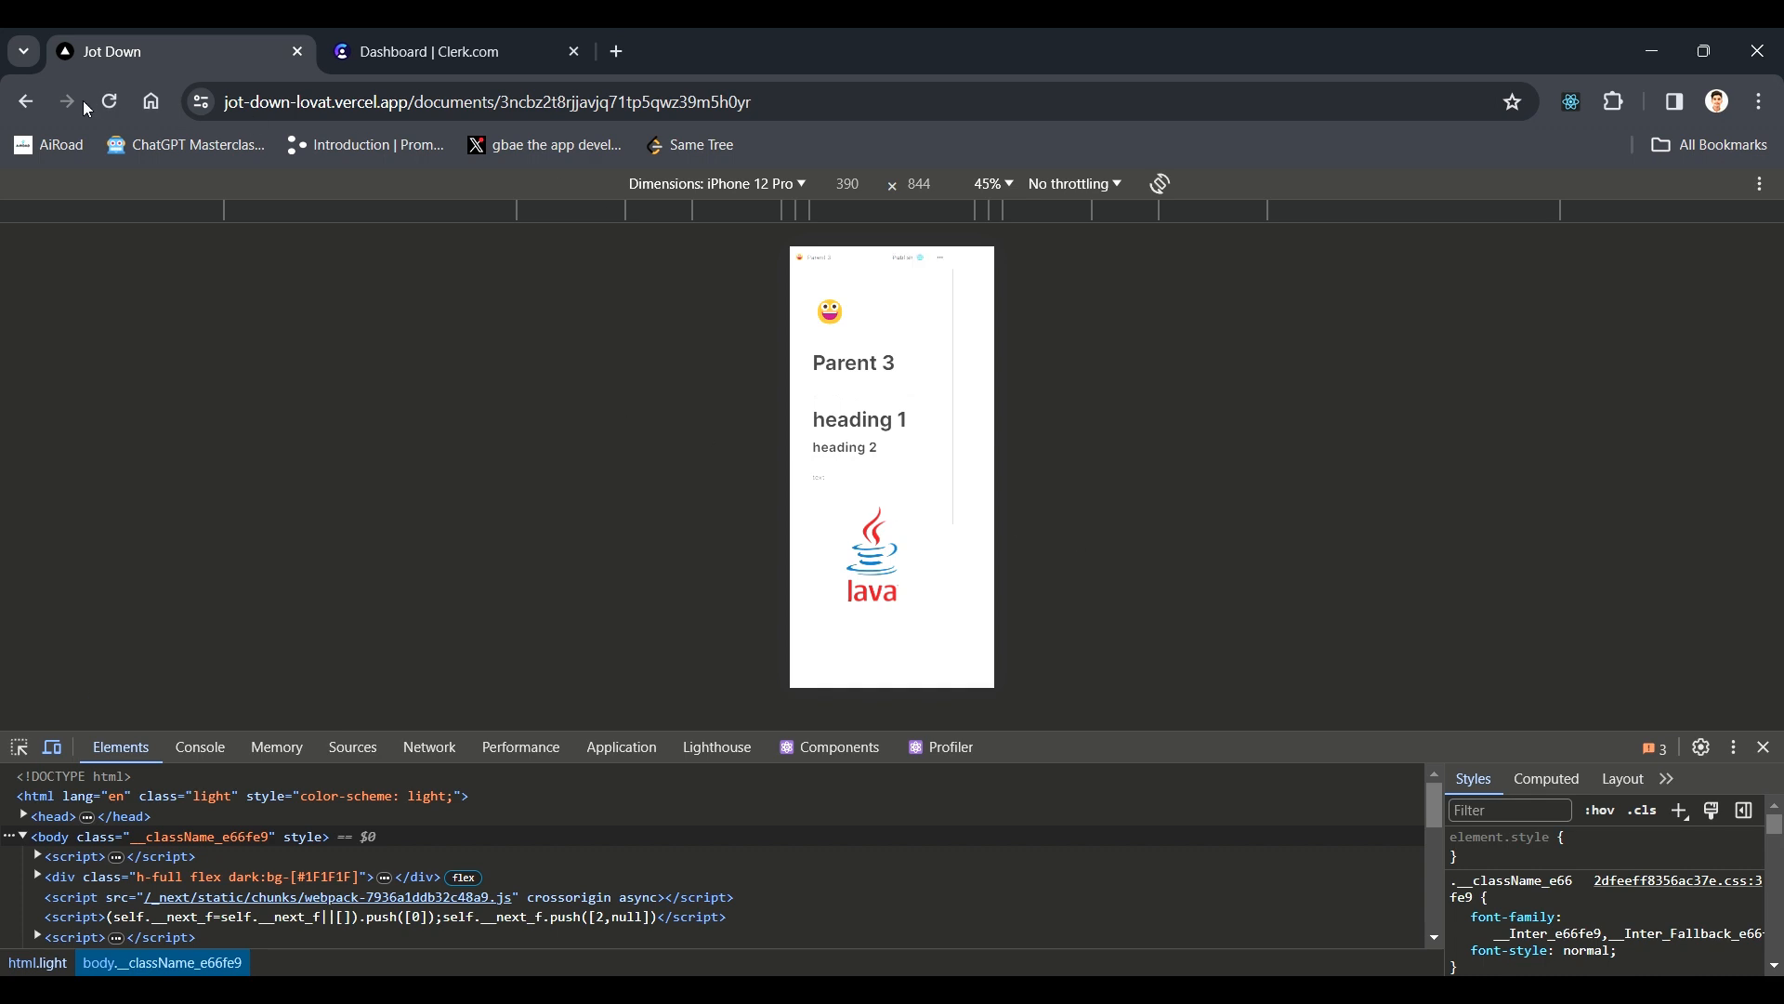
key(ctrl+r)
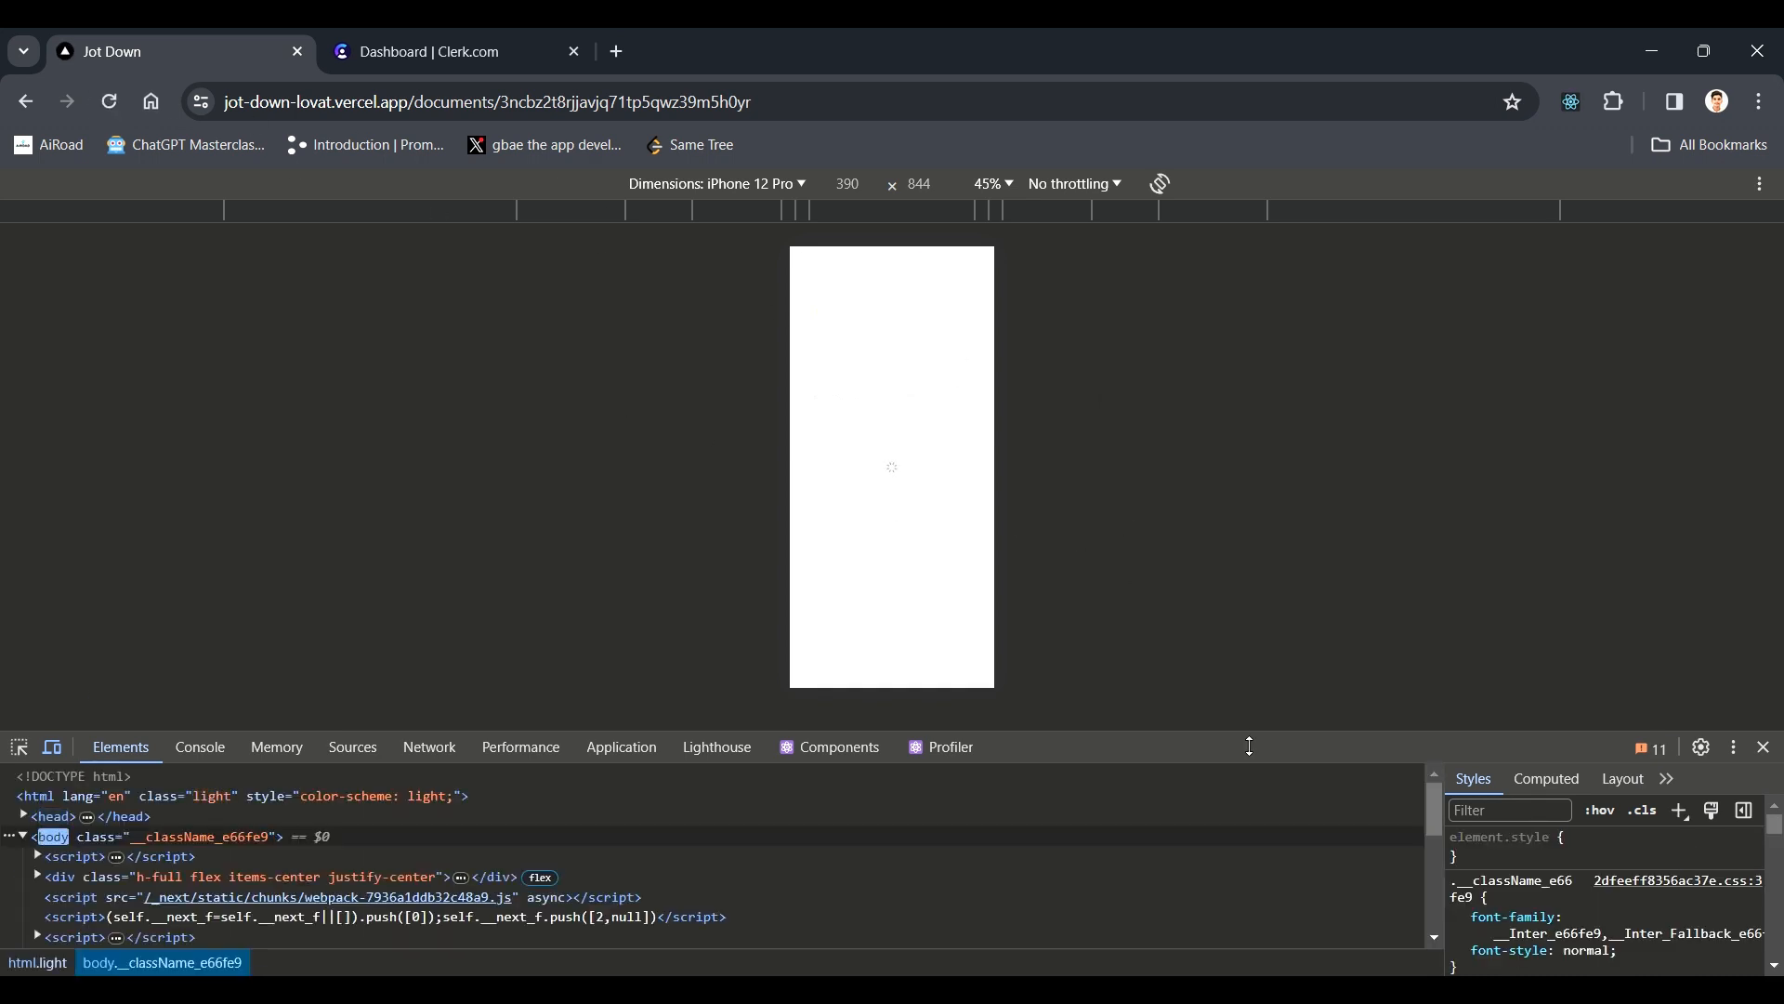
- Shrink the developer tools pane below the phone preview and delete the Parent 3 page
drag(1251, 746, 1251, 786)
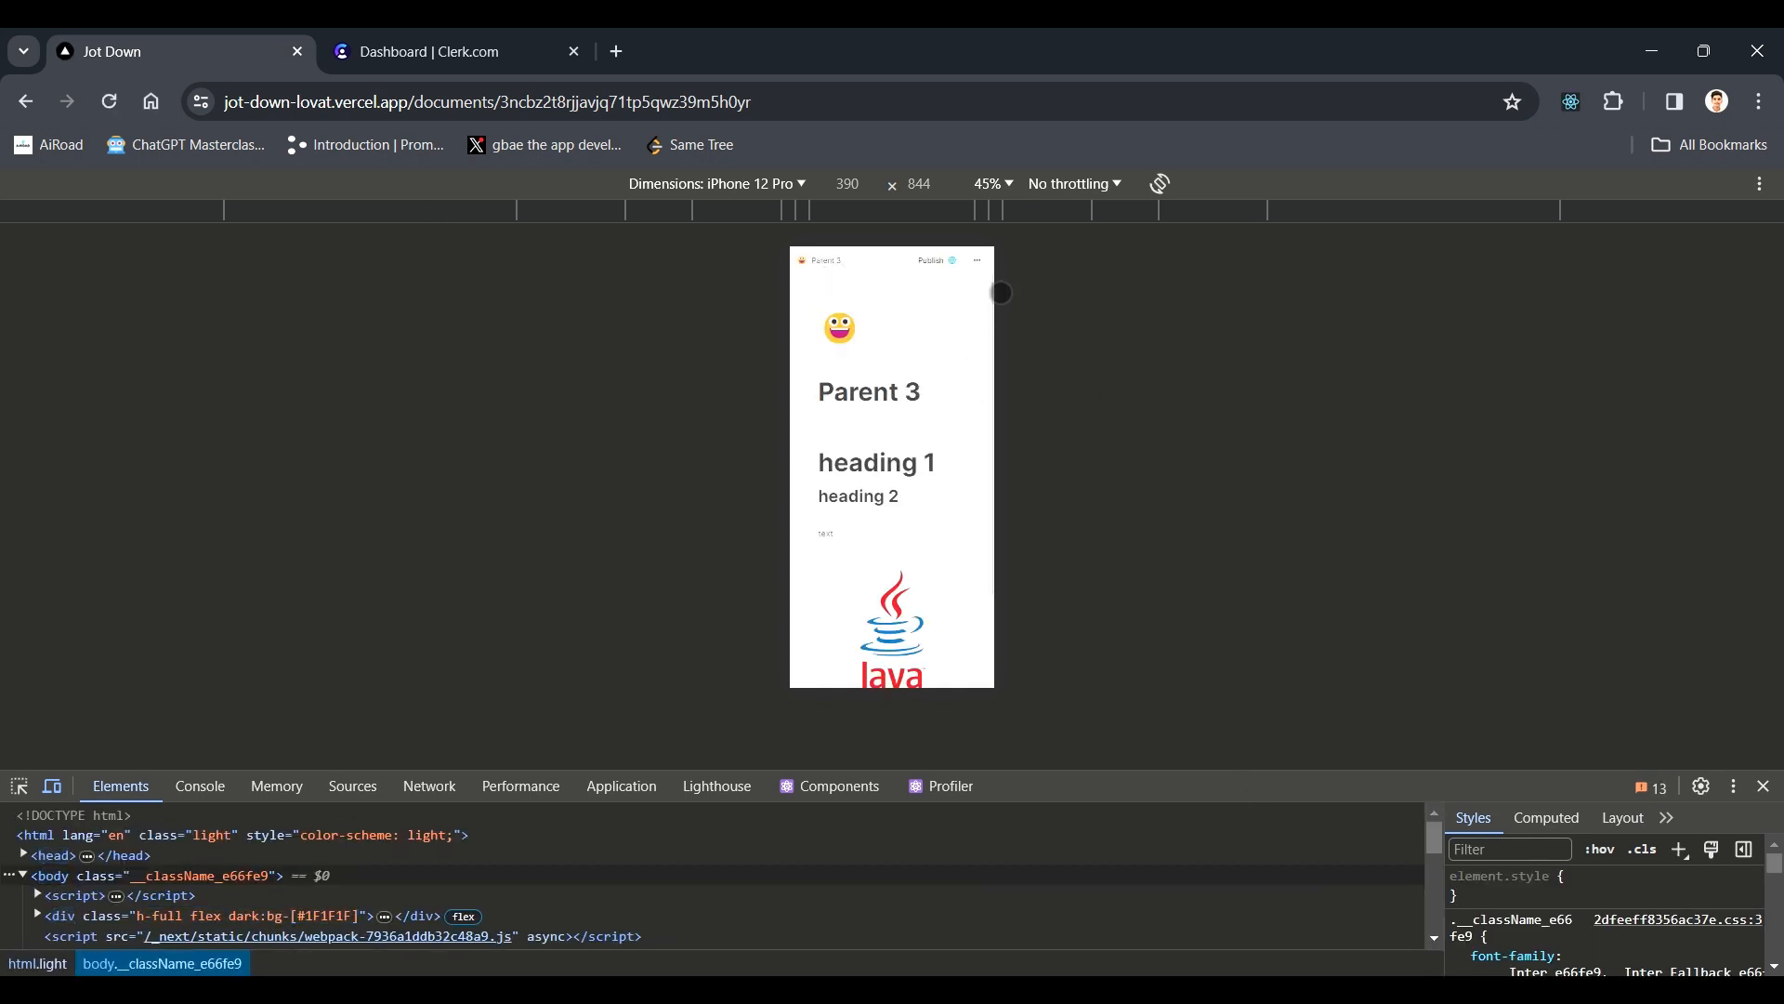
click(906, 281)
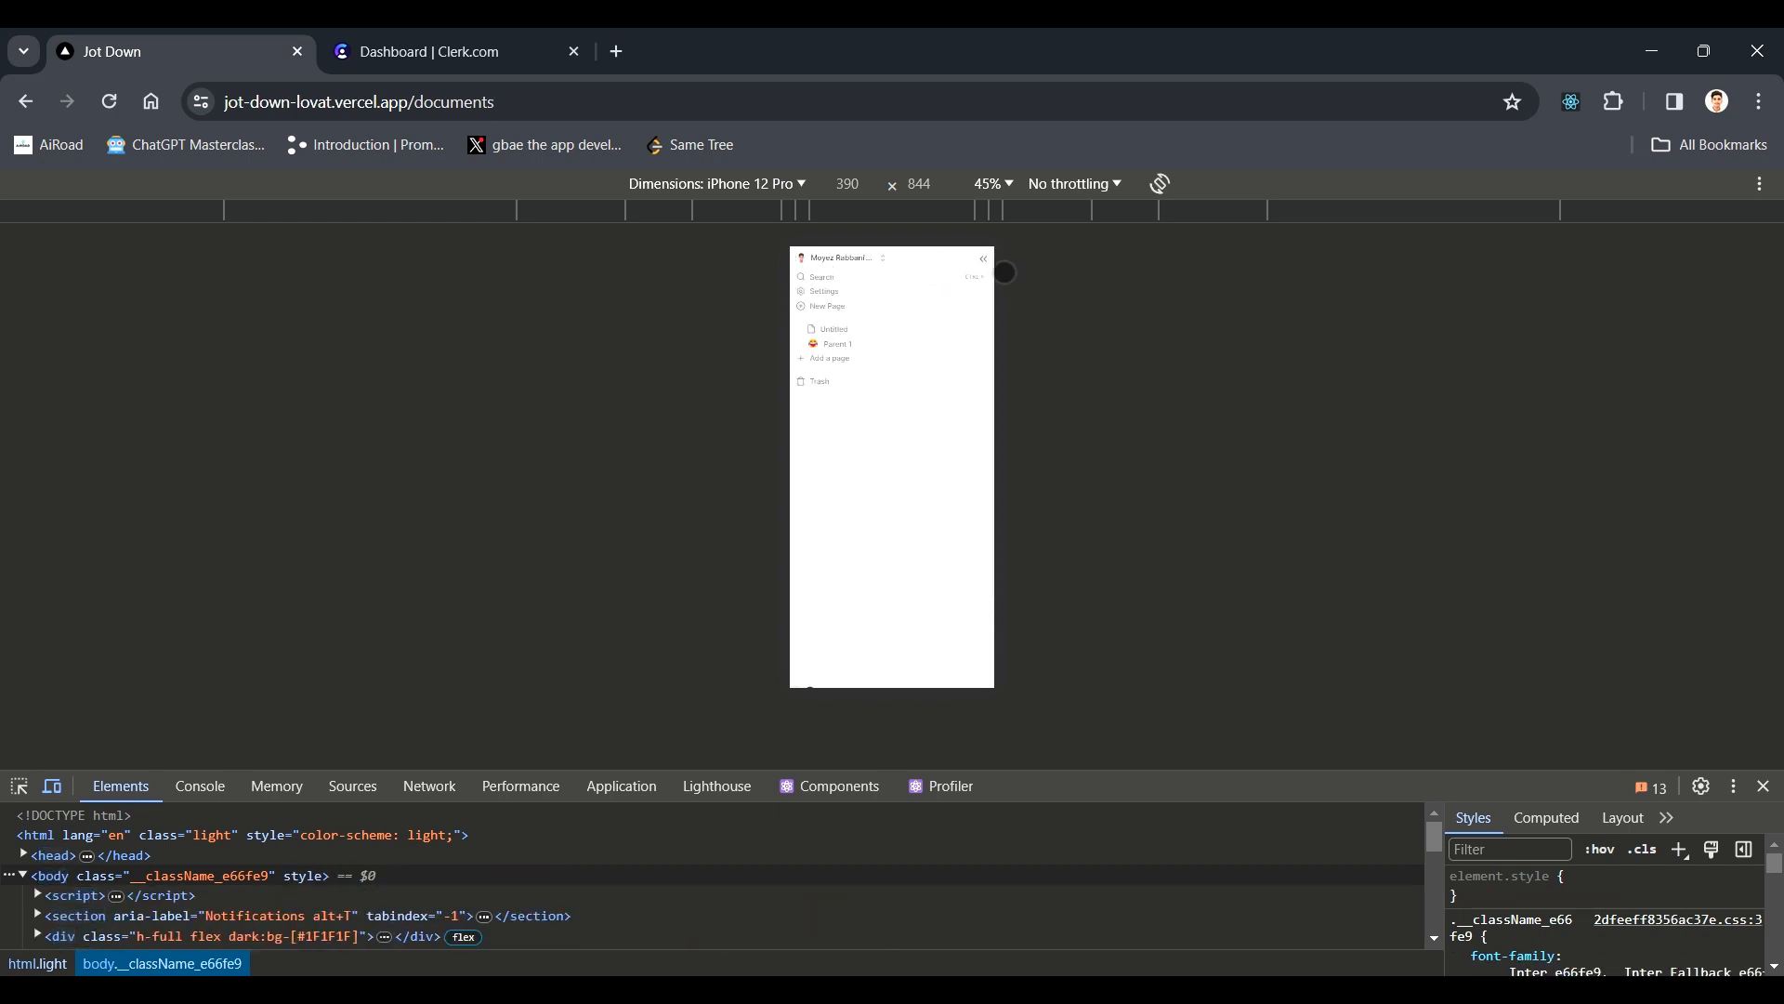
- Check the sidebar in the phone view by collapsing and reopening it, and look at the trash
click(985, 260)
click(803, 260)
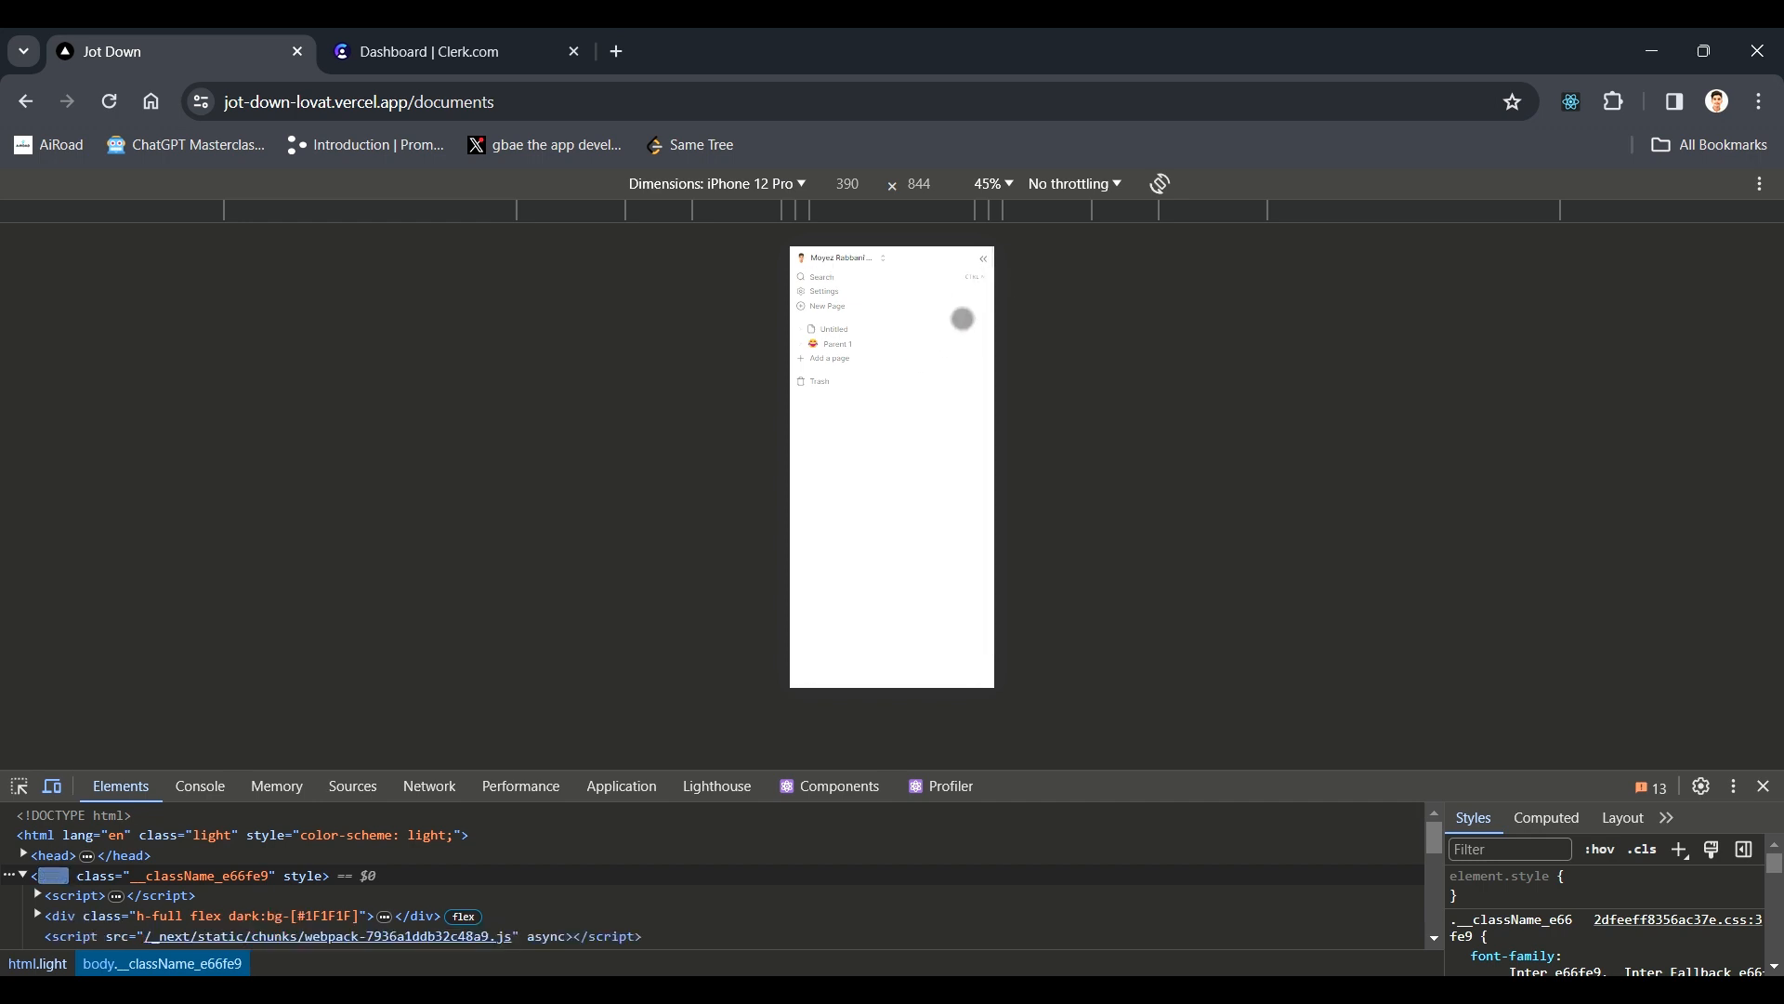
click(856, 382)
click(996, 268)
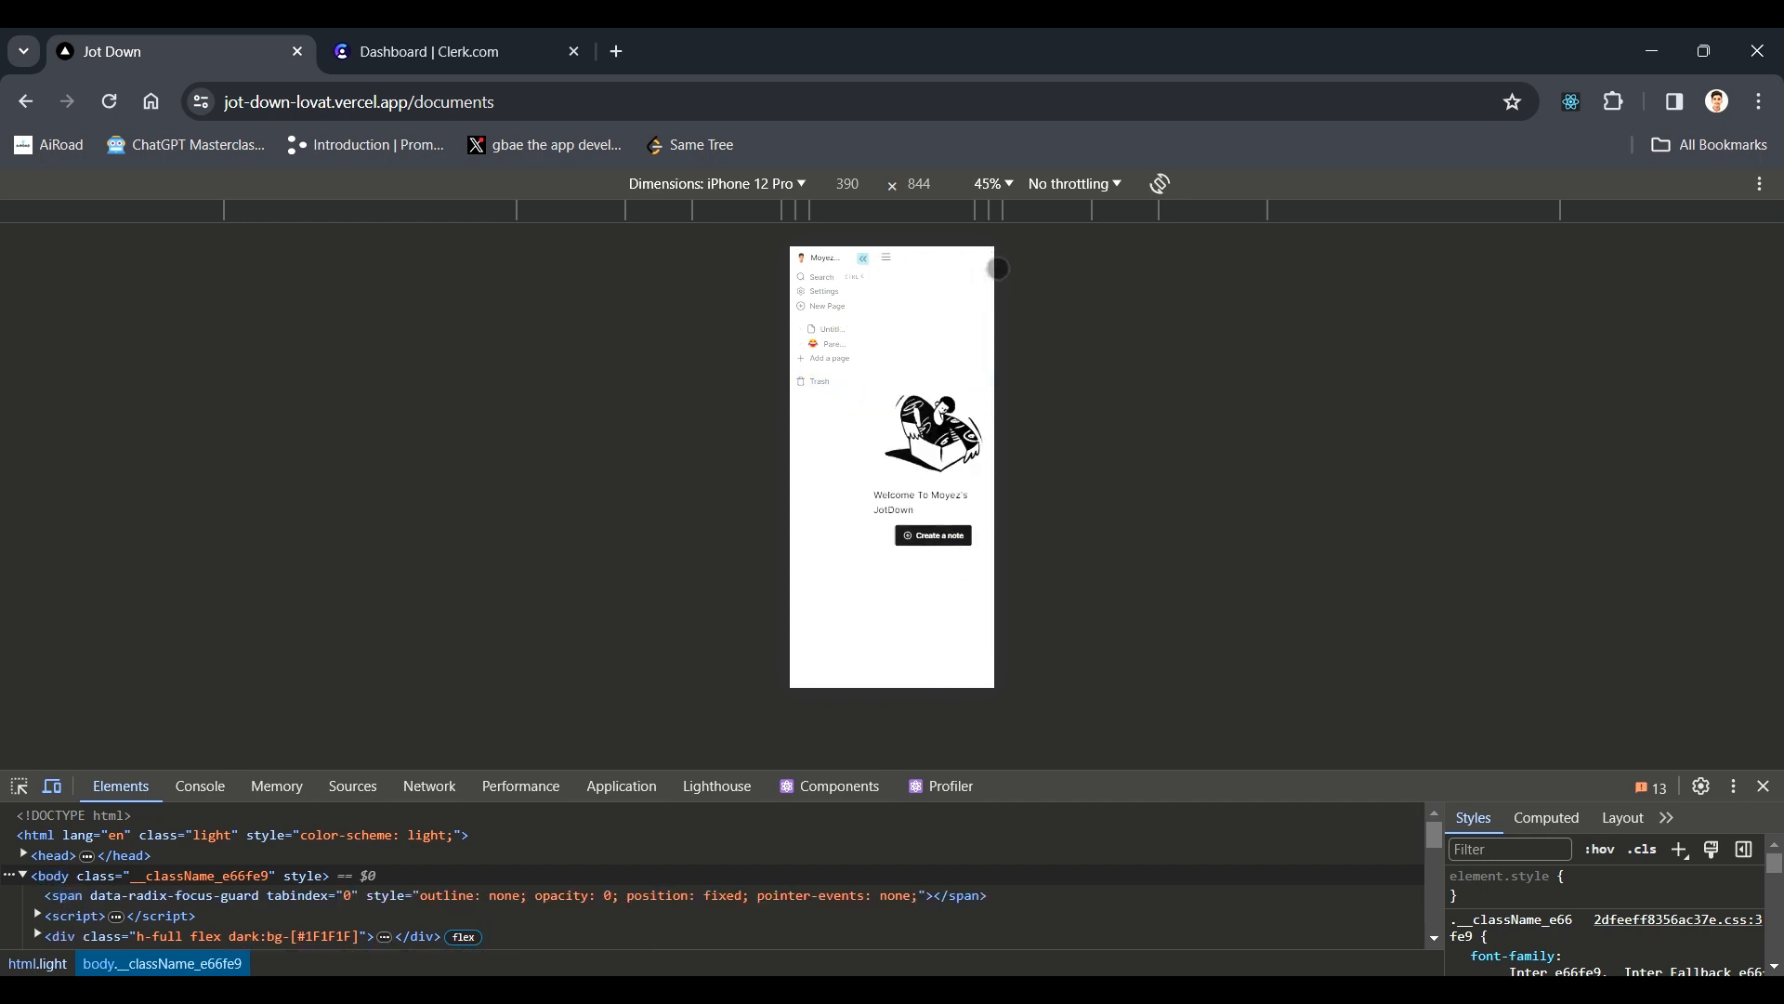
- Create a new note in the phone view and title it "Completely Responsive"
click(911, 536)
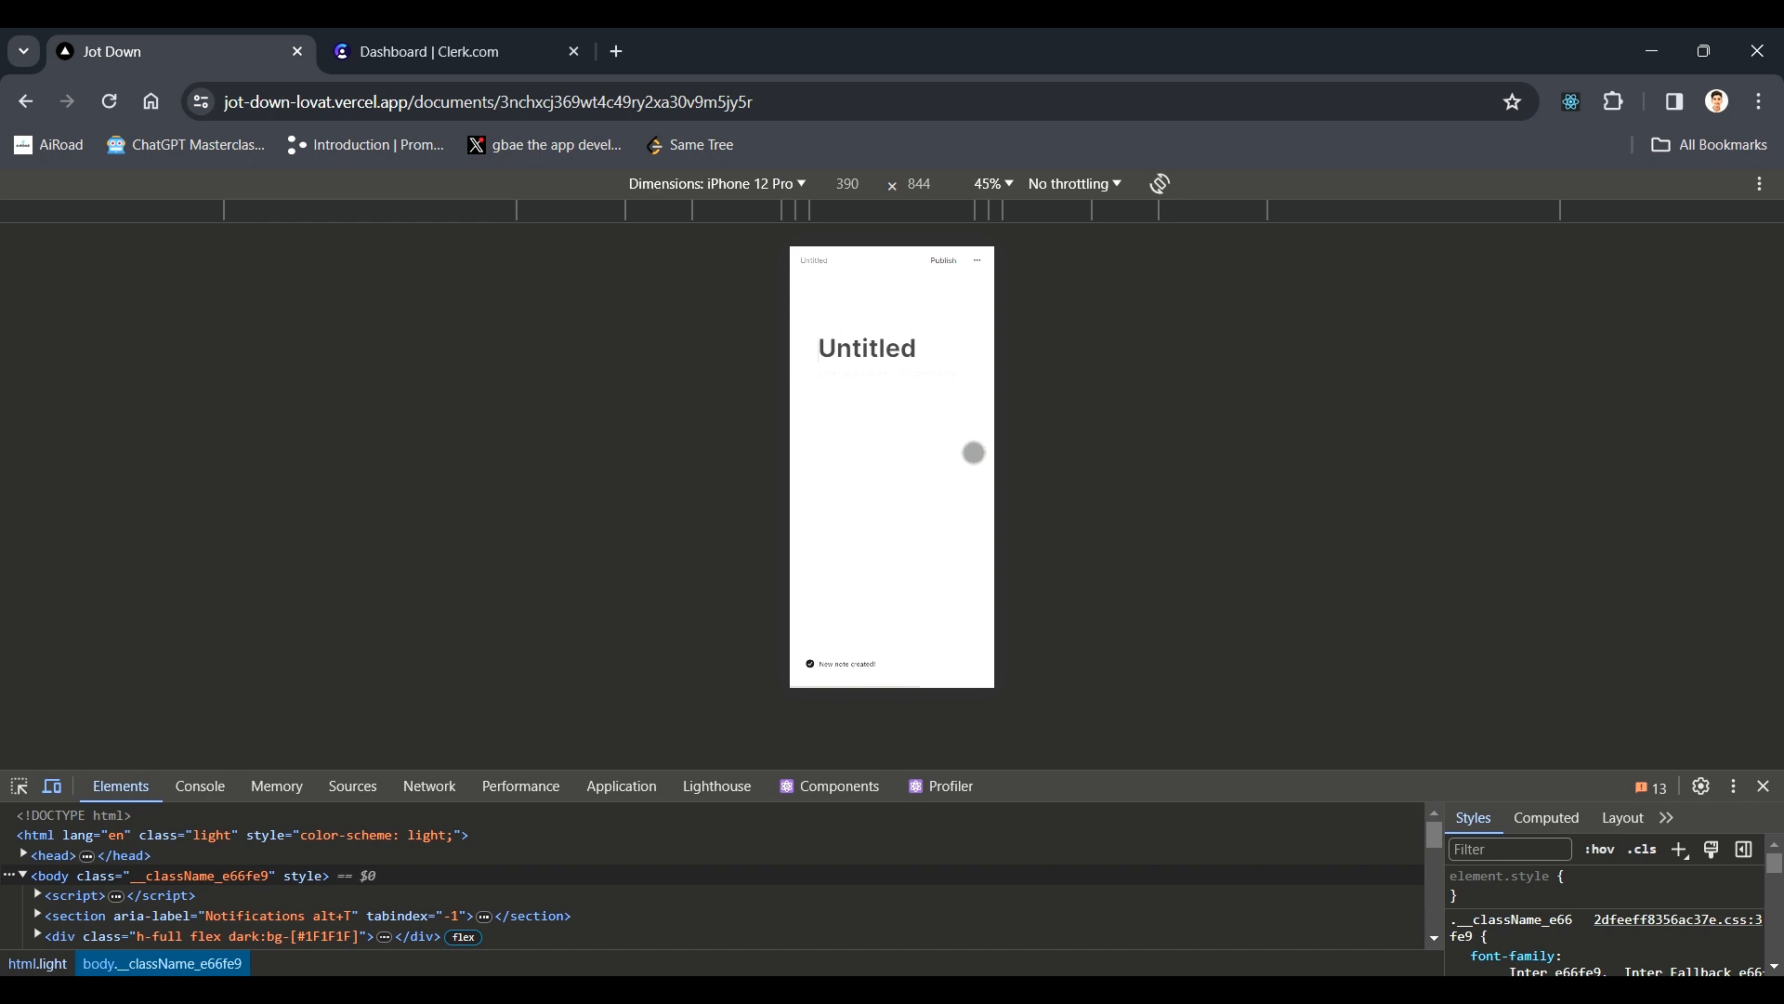
key(ctrl+a)
text(Comp)
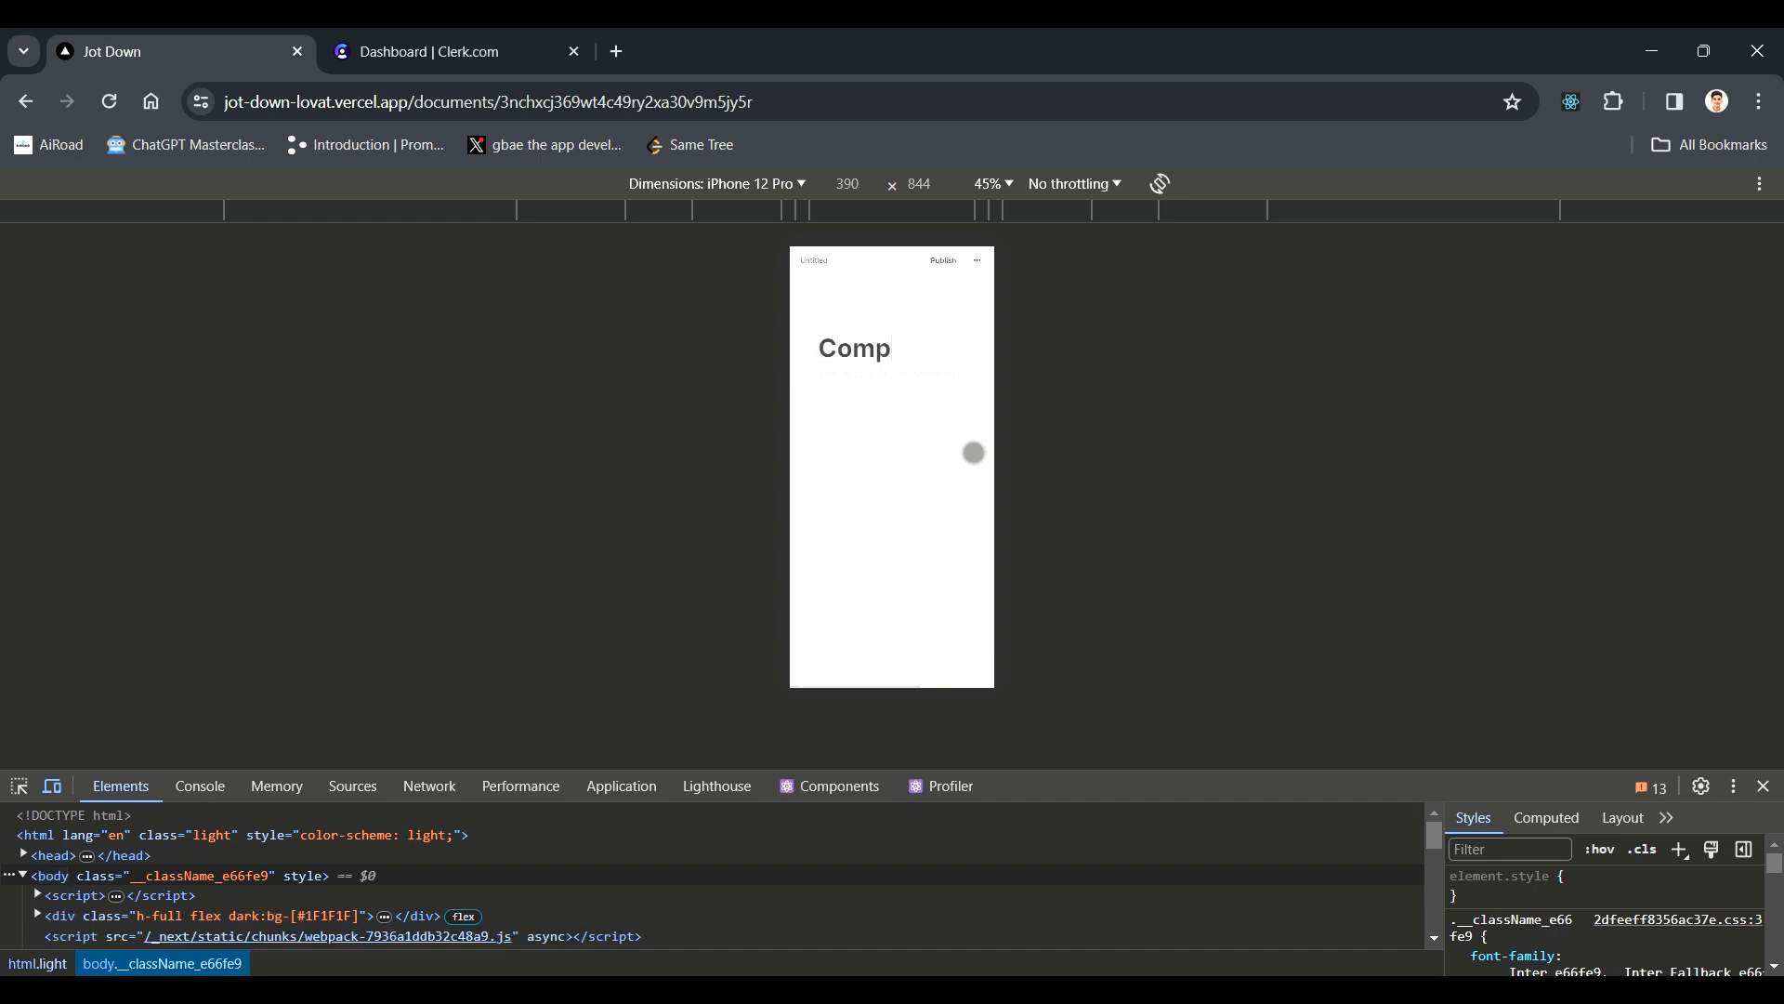
text(letely Respons)
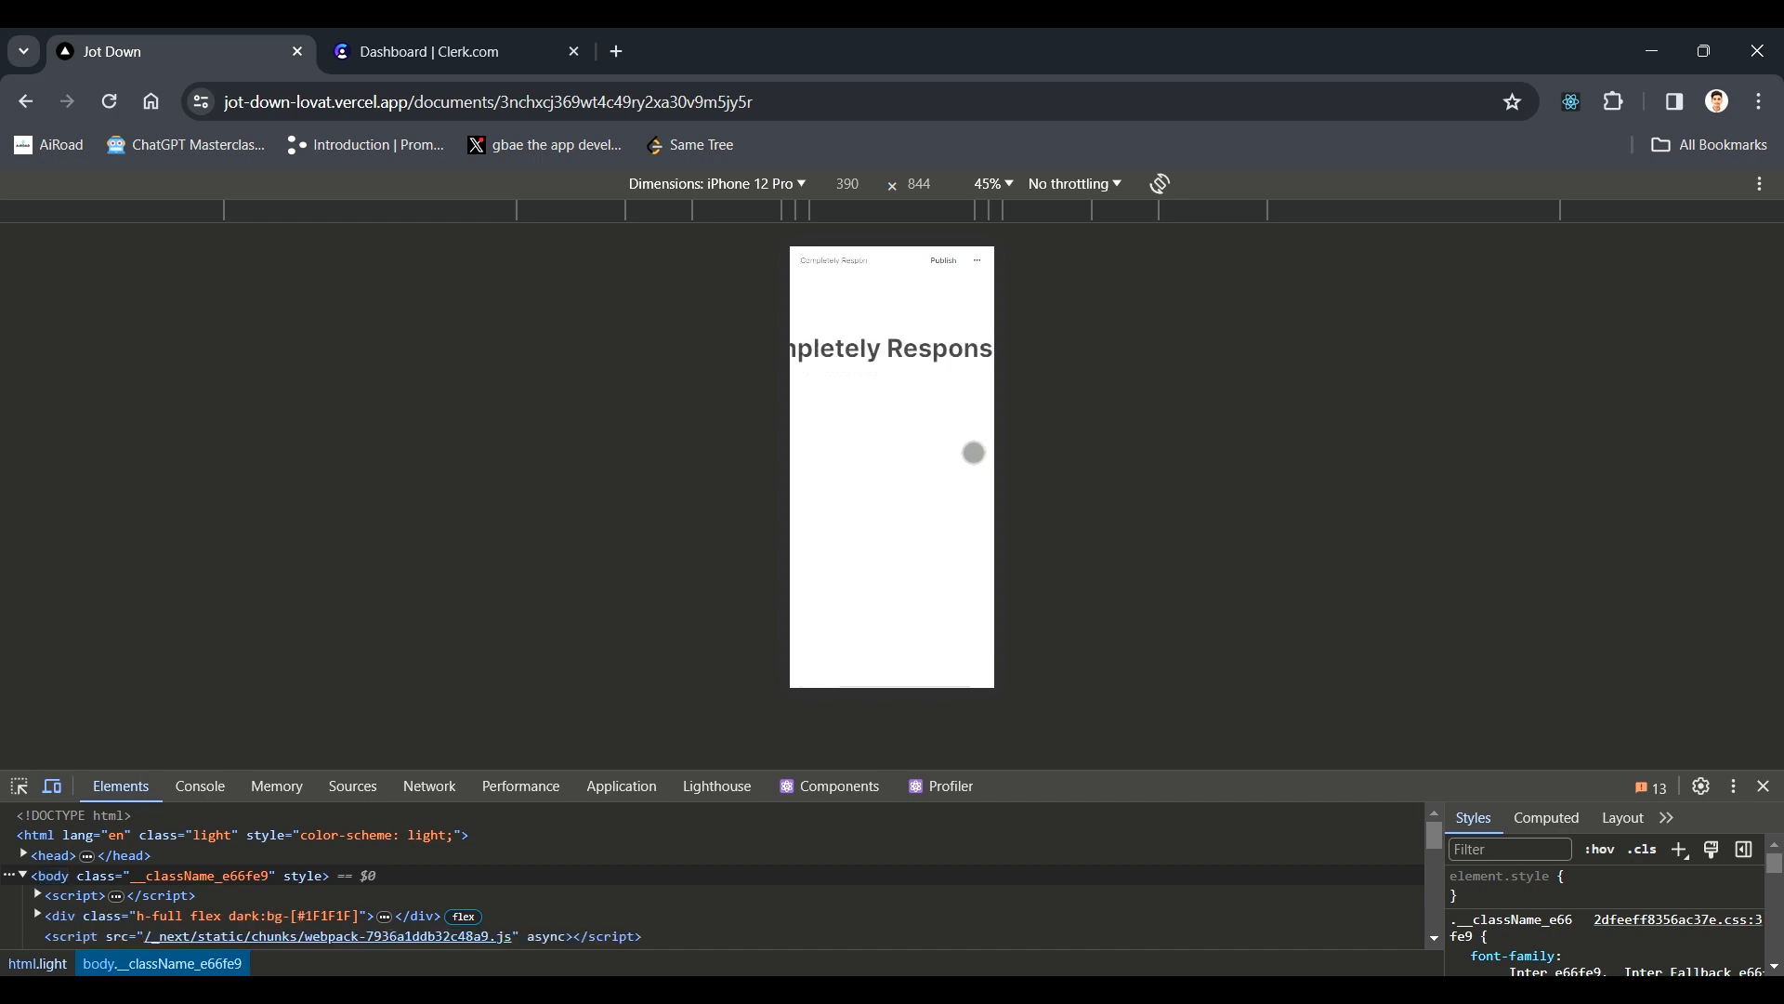
text(ive)
click(890, 395)
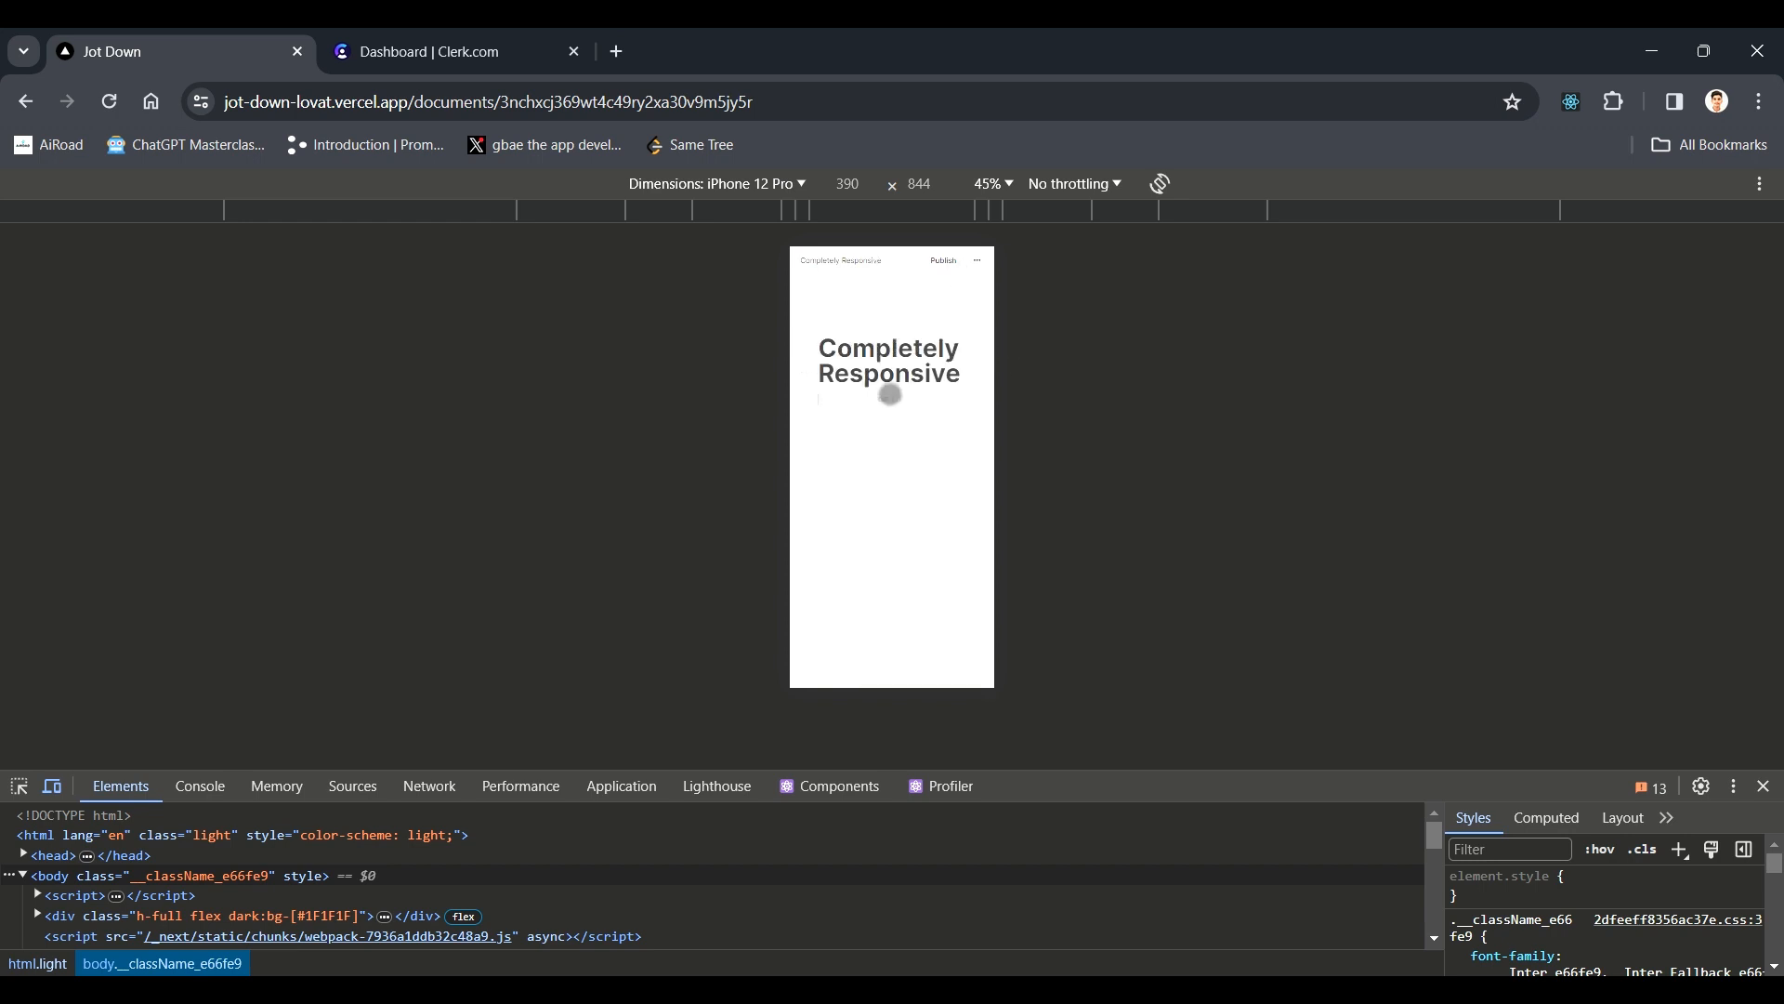
- View the cover image upload dialog of the Completely Responsive note and close it without uploading a file
click(841, 261)
click(921, 334)
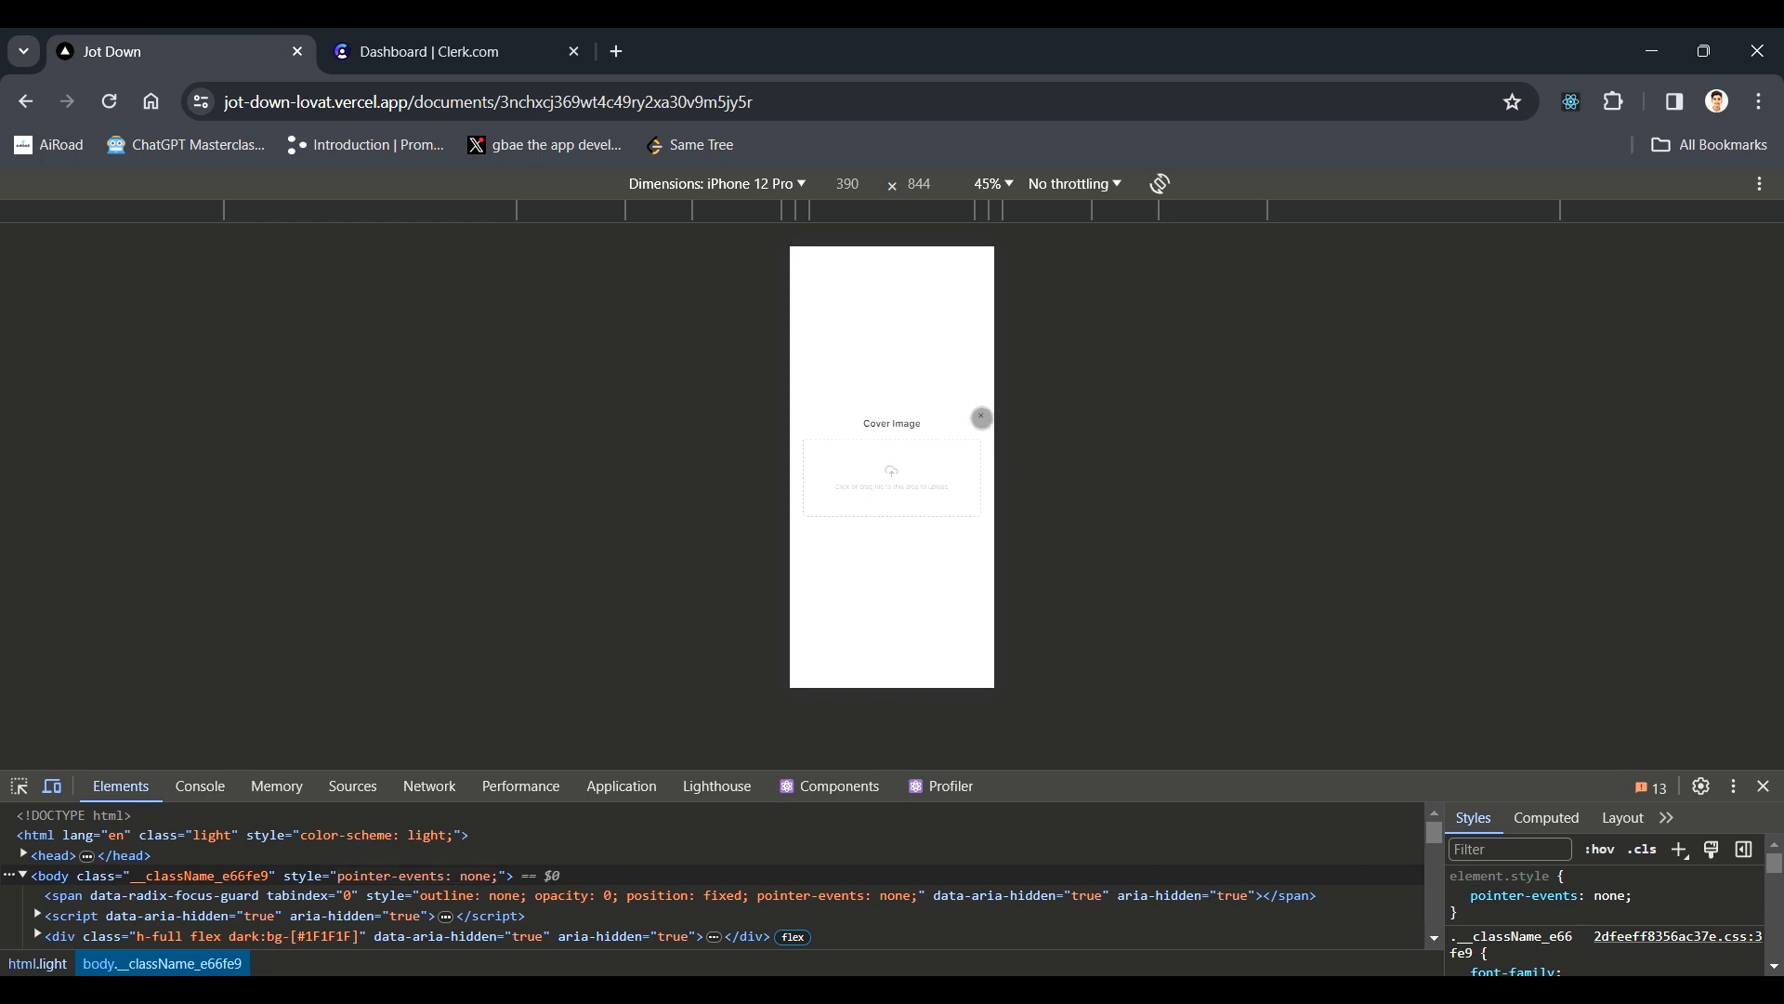
key(Escape)
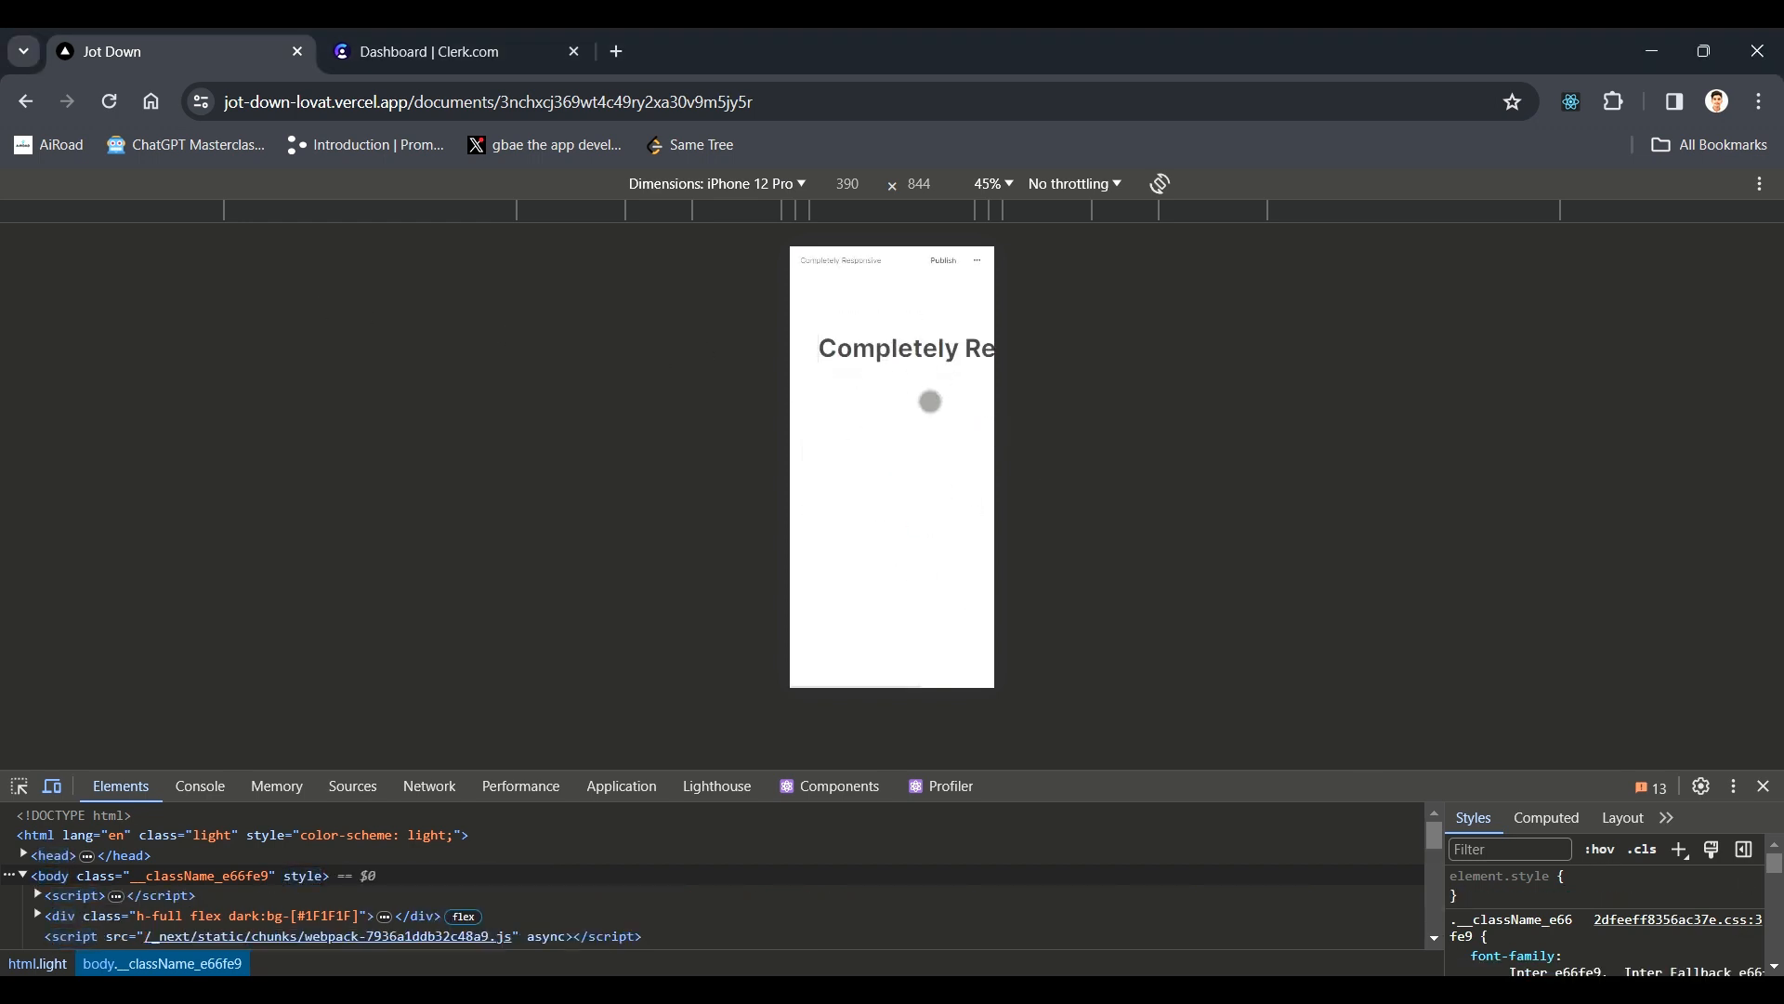
- Delete the Completely Responsive note
click(976, 262)
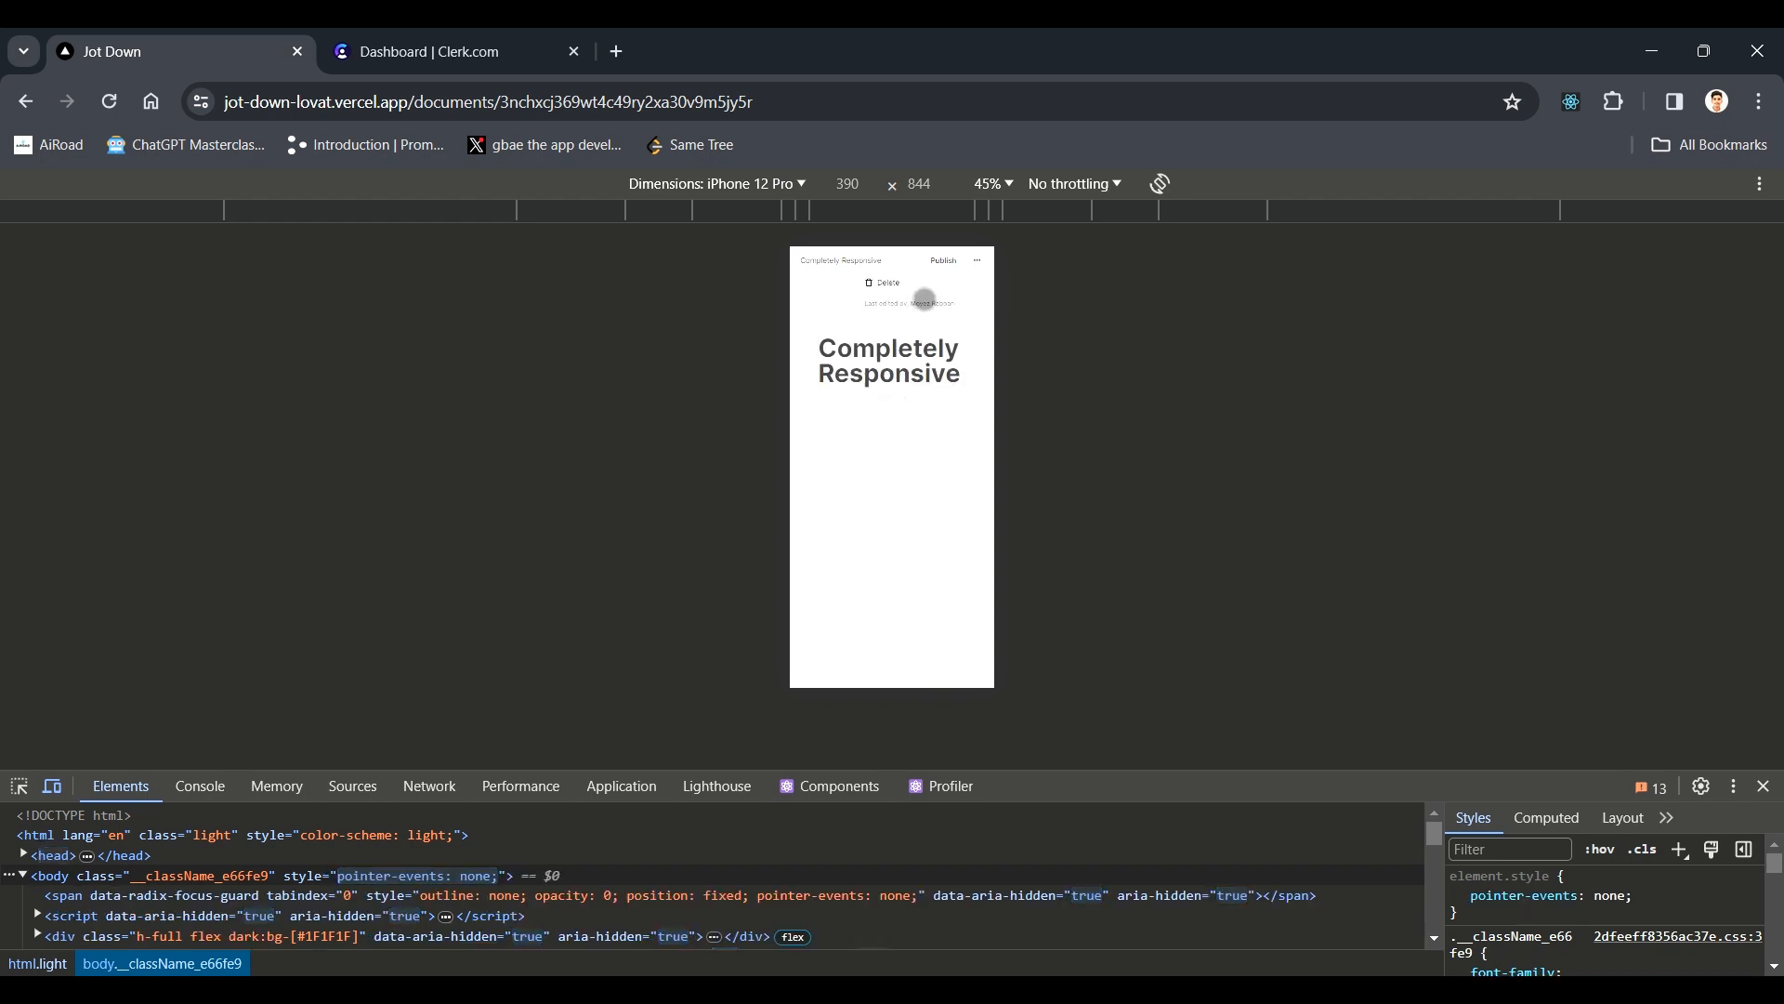
click(923, 291)
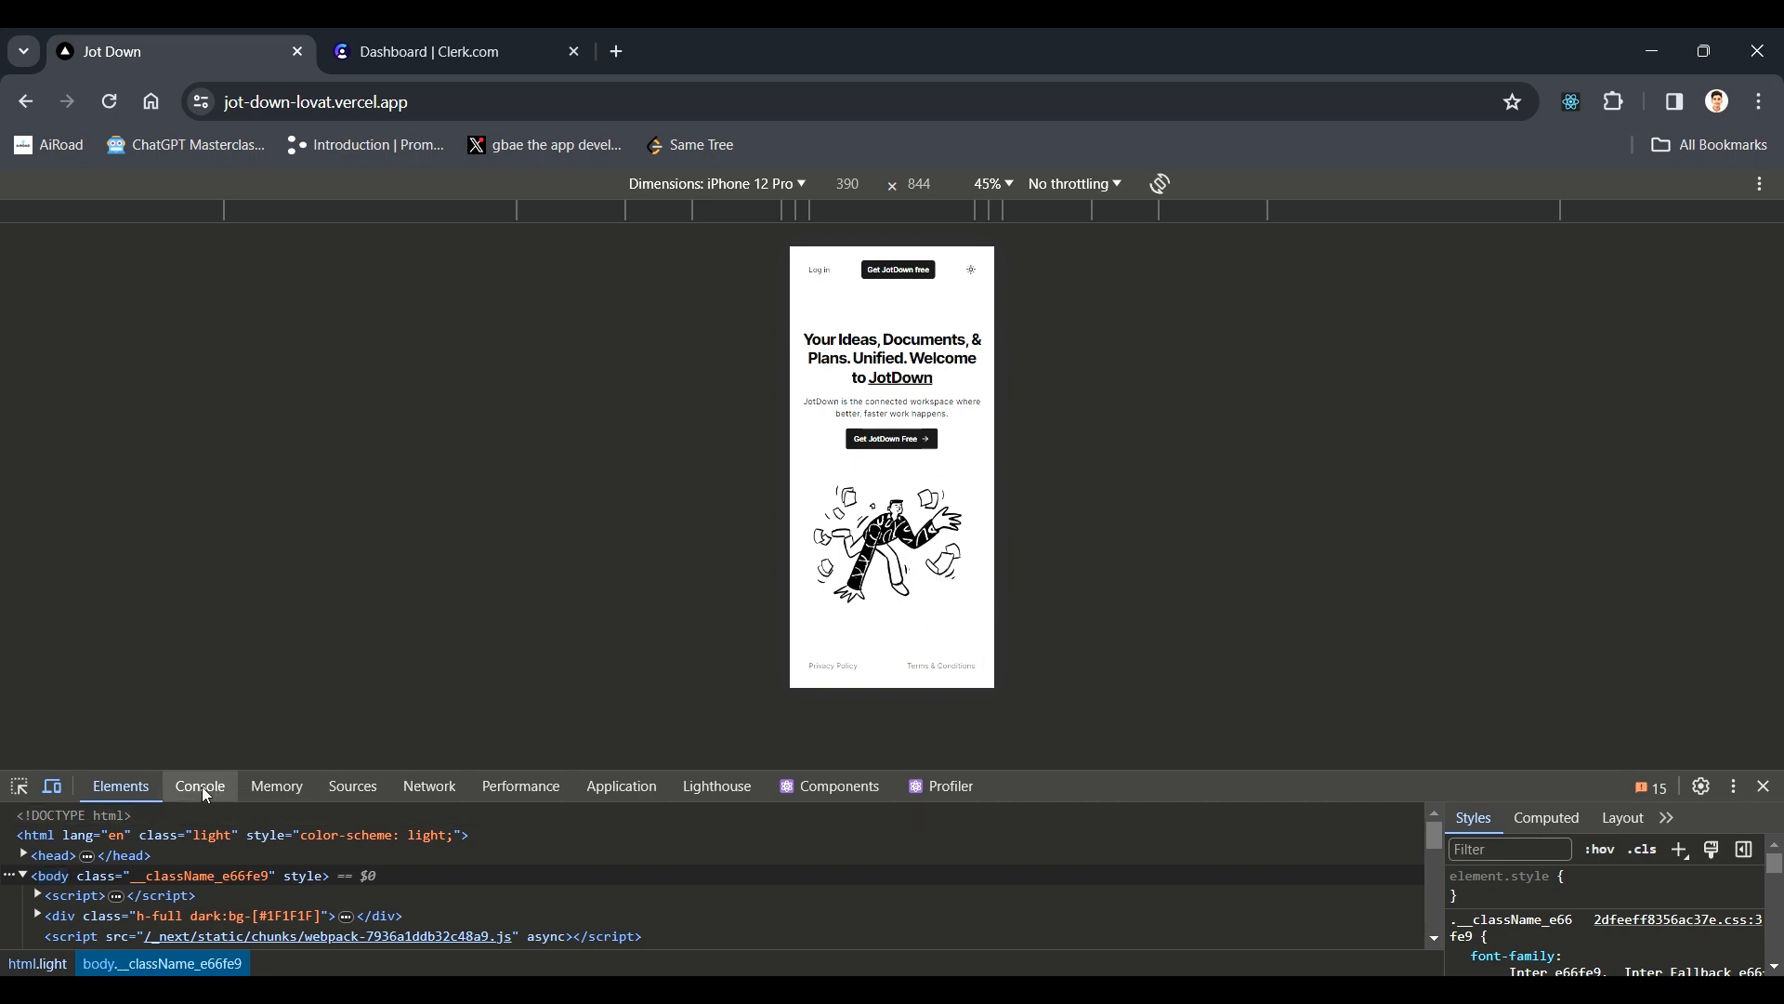
- Turn off device emulation and review the JotDown landing page at desktop width
click(52, 786)
scroll(609, 592, down, 5)
scroll(609, 592, up, 4)
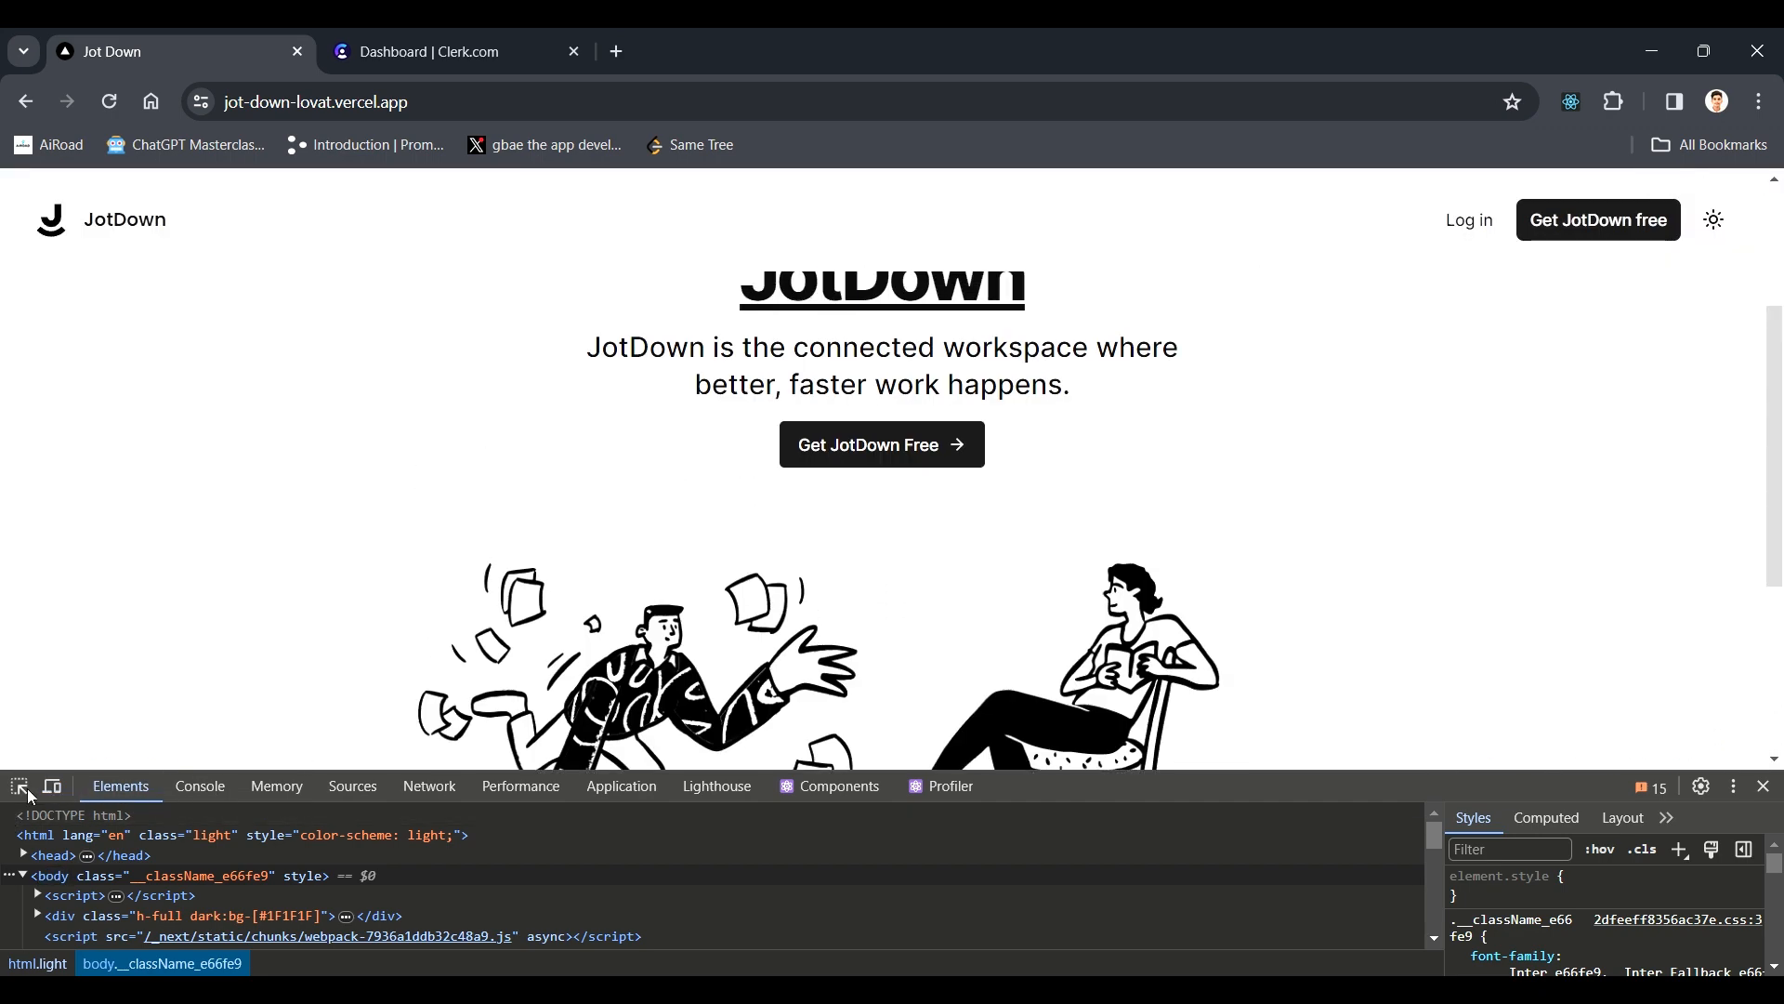
- Return the landing page to the iPhone 12 Pro device view and switch its theme to Dark
click(52, 787)
click(981, 272)
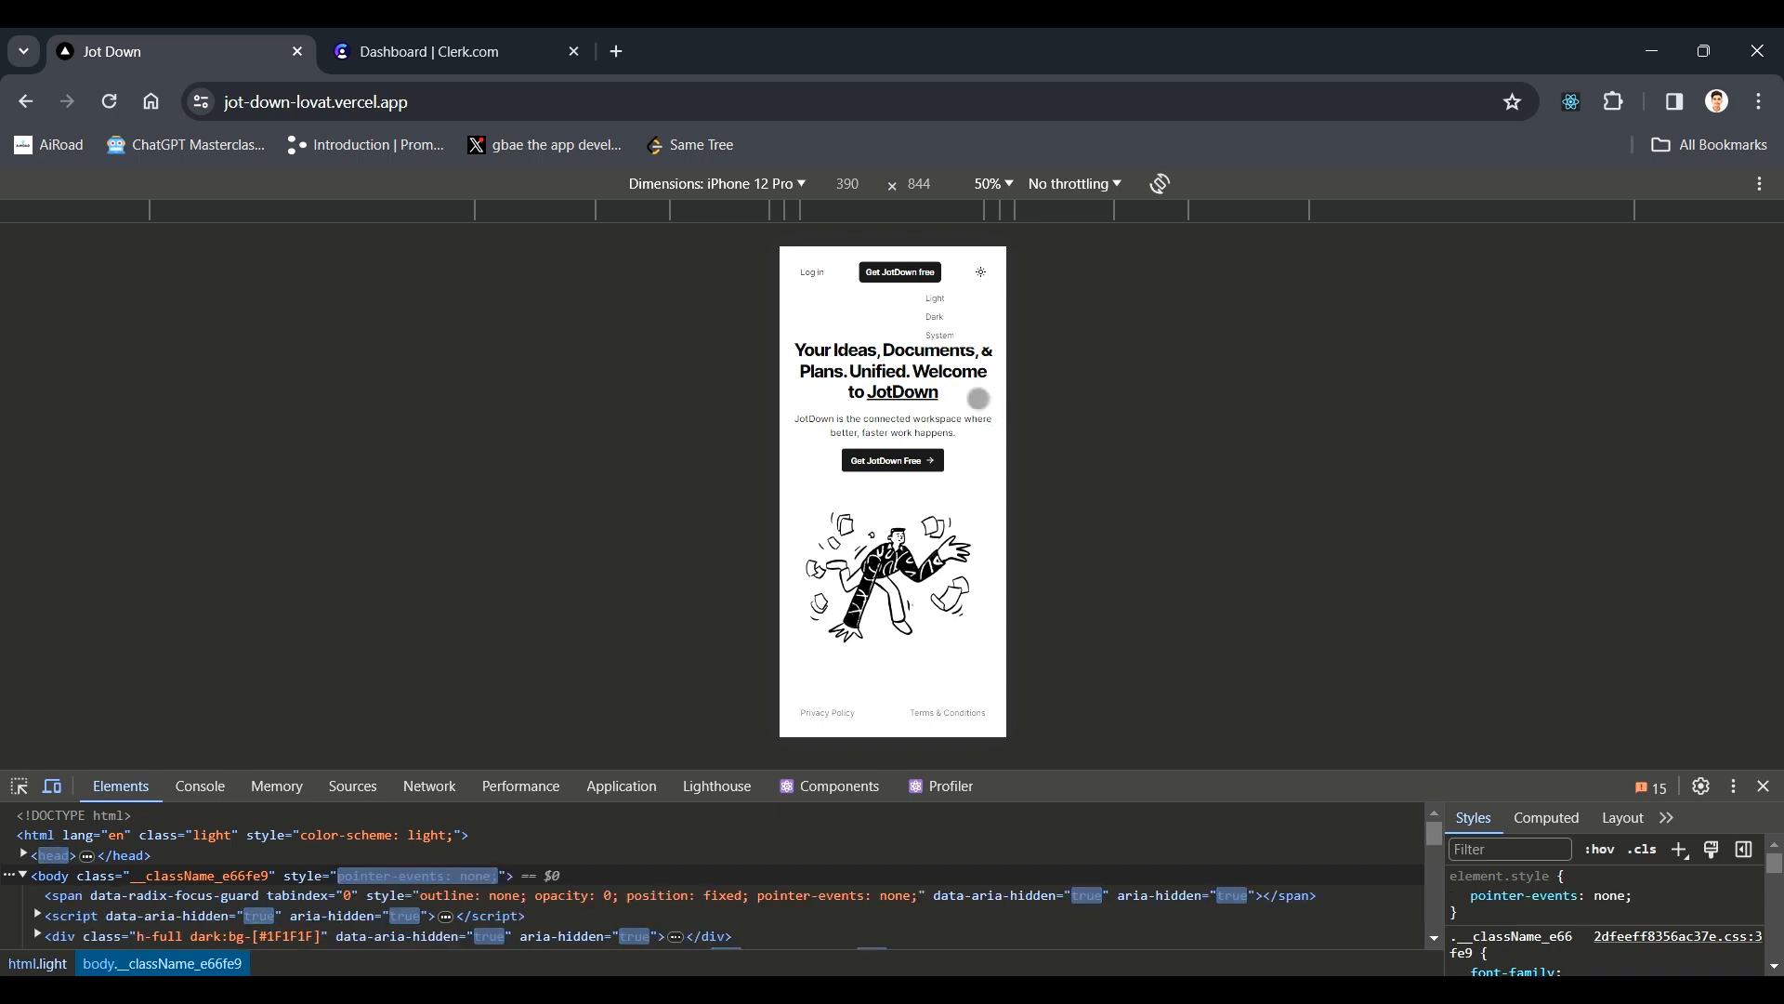
click(958, 307)
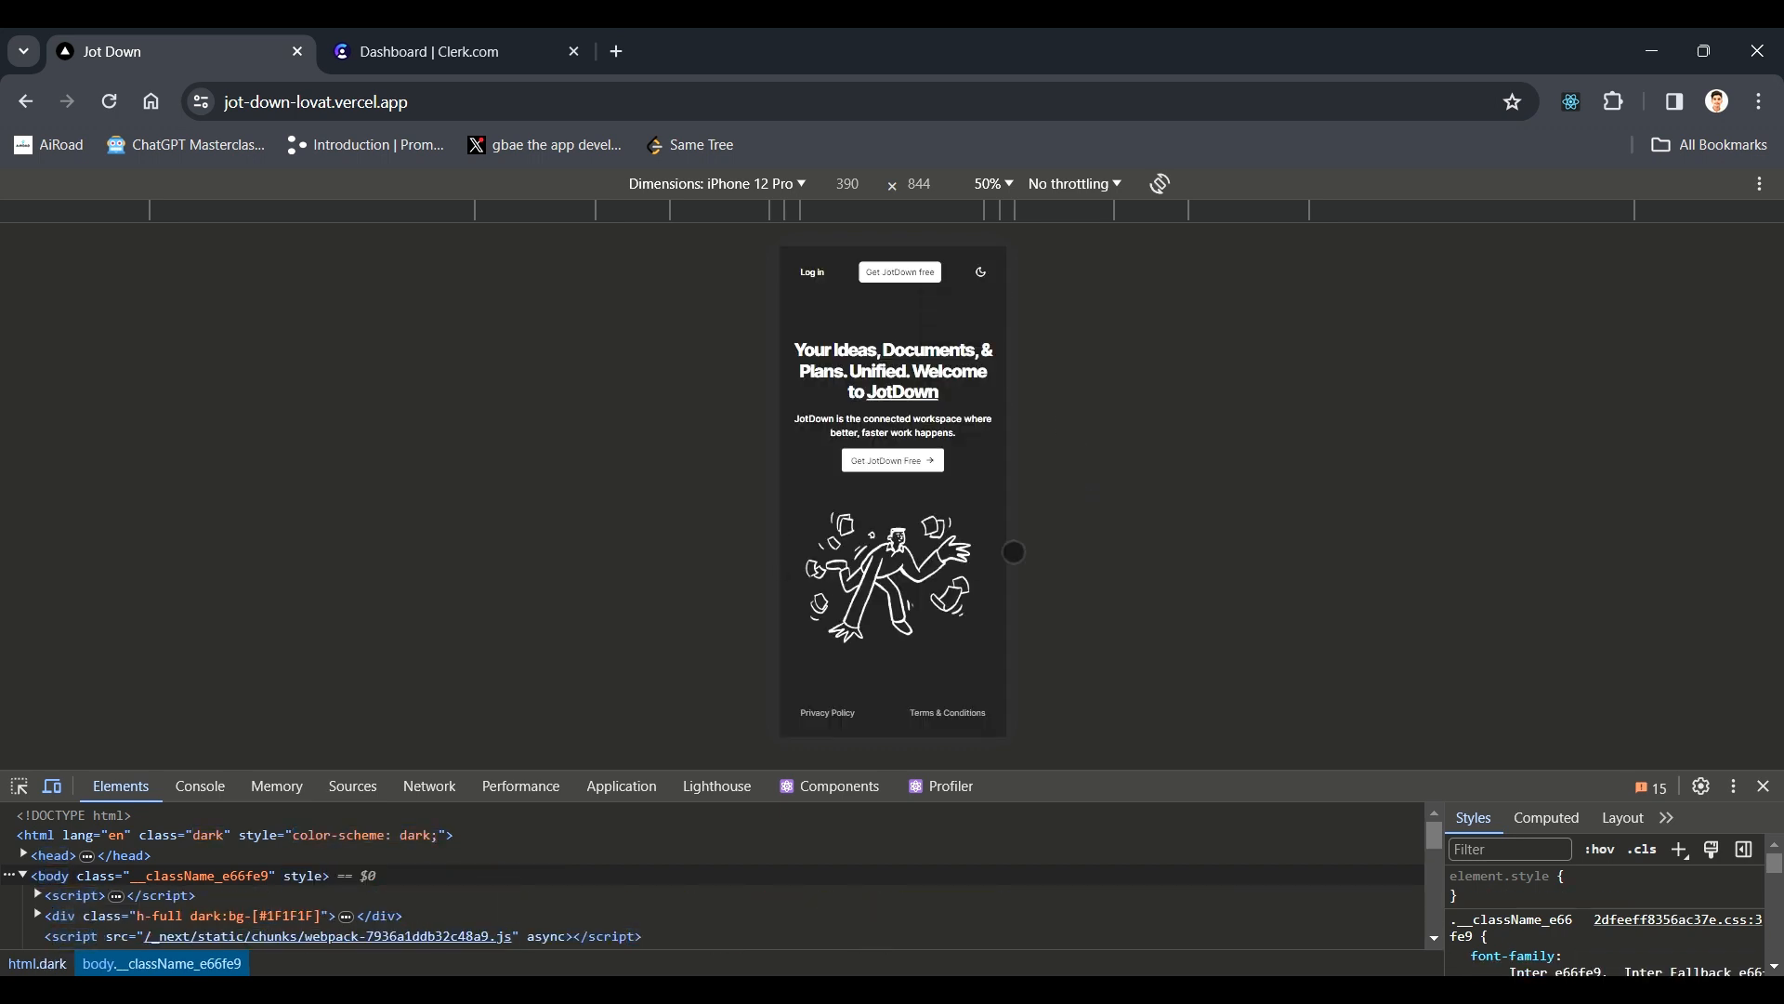